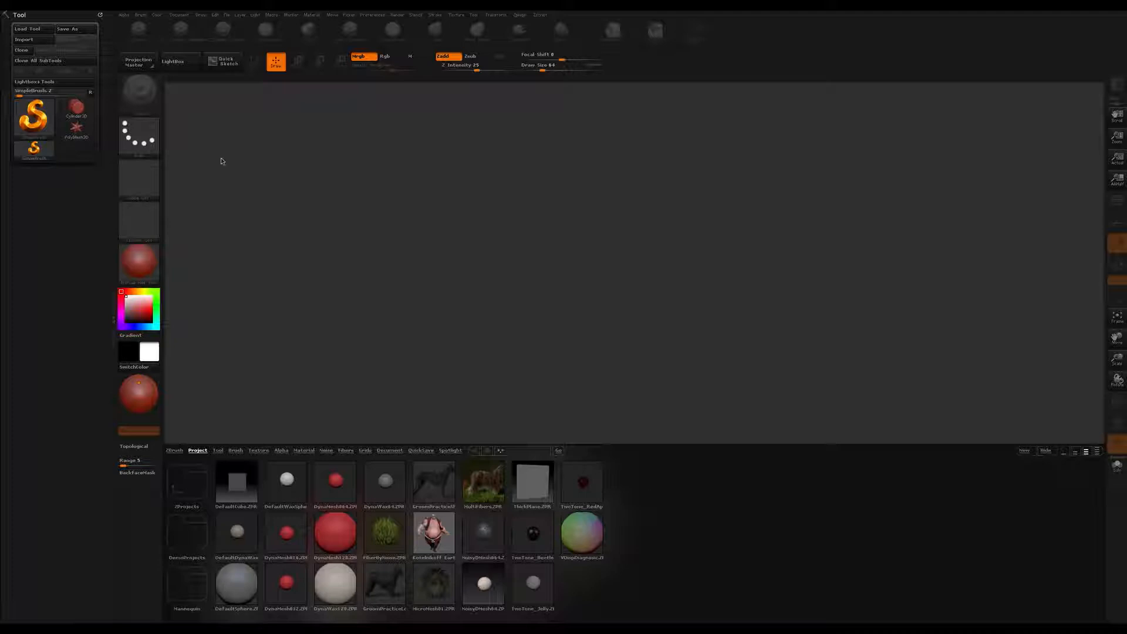
Step: Load the PolySphere.ZTL tool from LightBox's Tool library
click(188, 69)
click(190, 72)
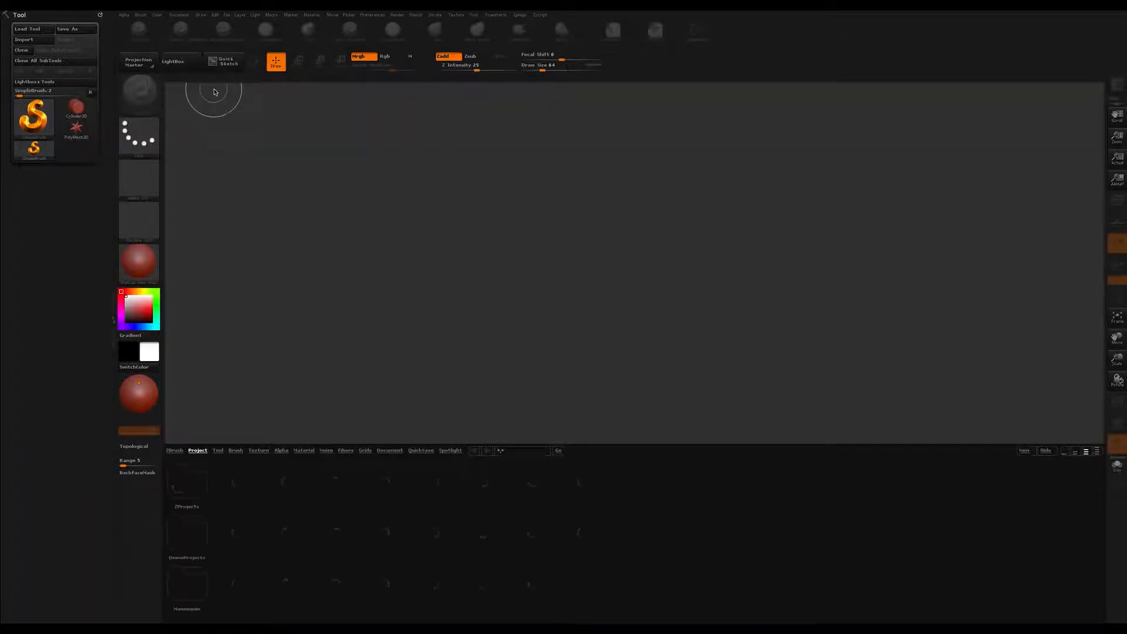
key(comma)
key(comma)
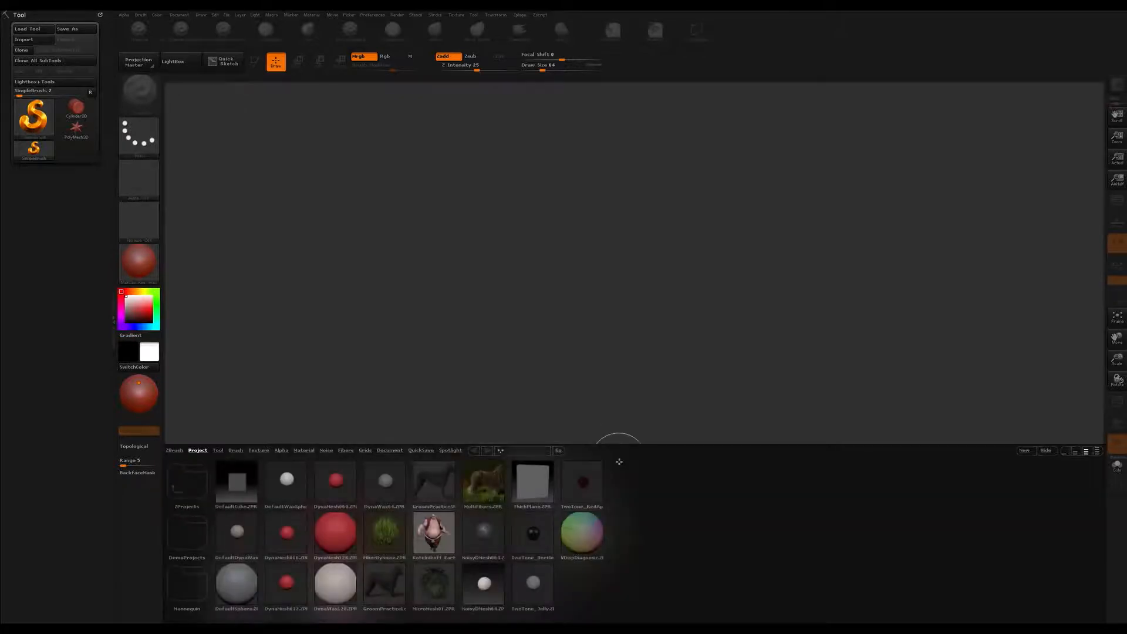
click(218, 450)
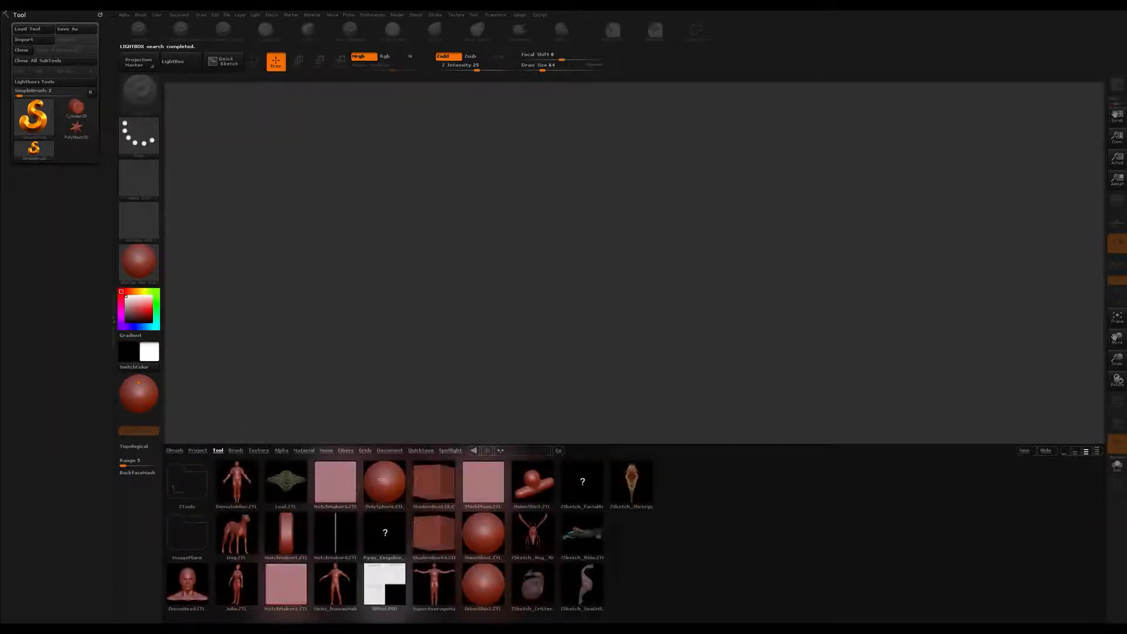
double_click(385, 481)
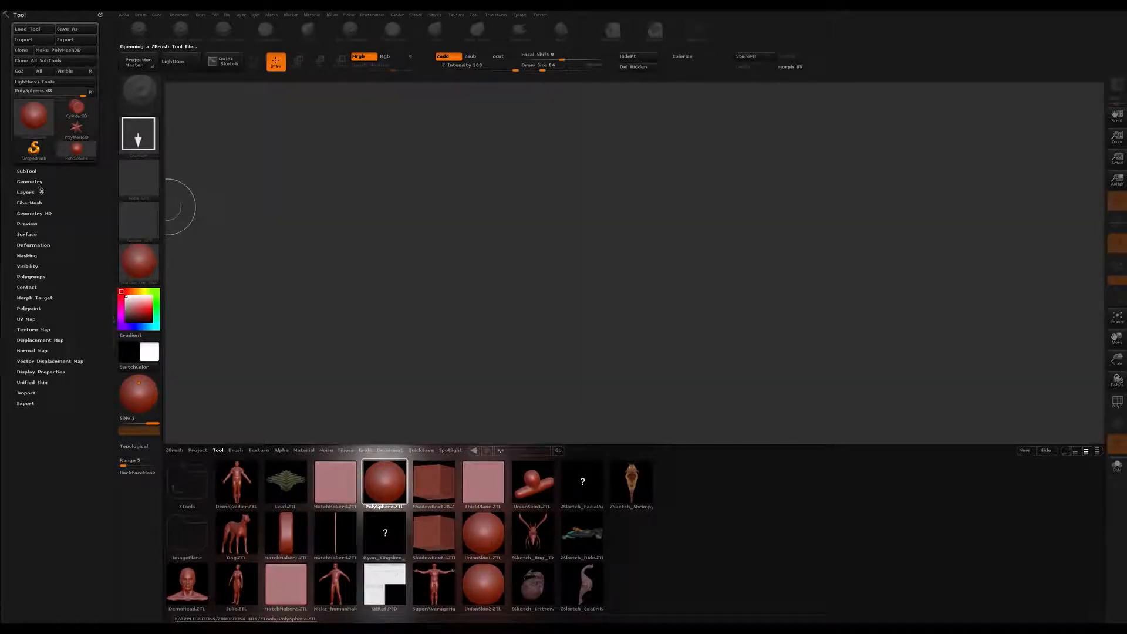
mouse_move(40, 123)
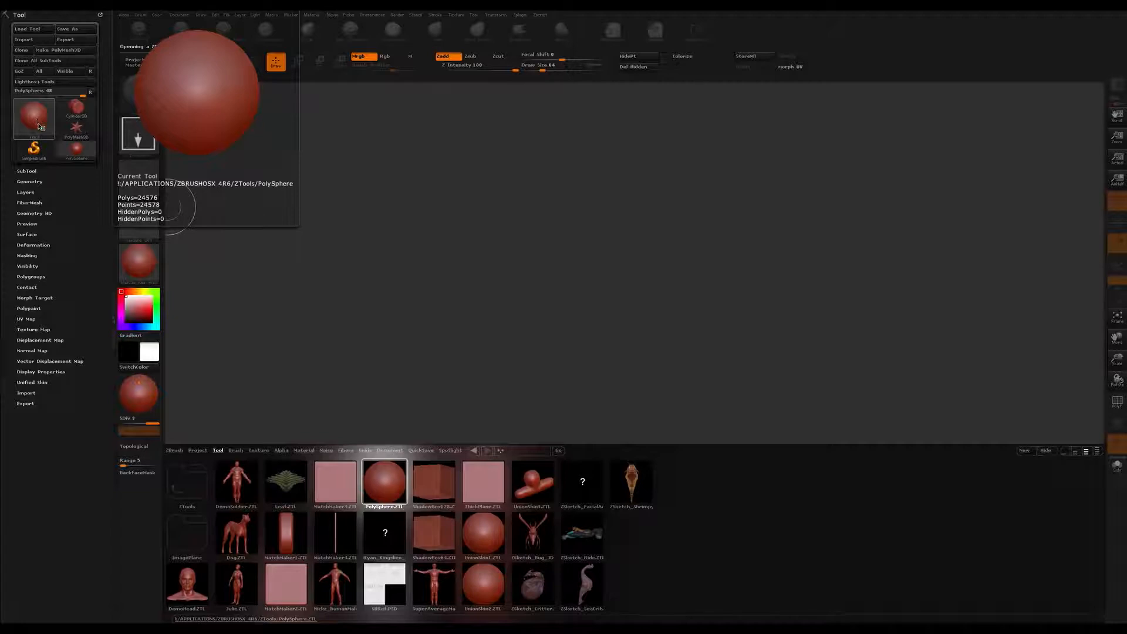
Step: Draw the PolySphere onto the canvas, put it in Edit mode and hide LightBox
drag(593, 323, 597, 448)
key(t)
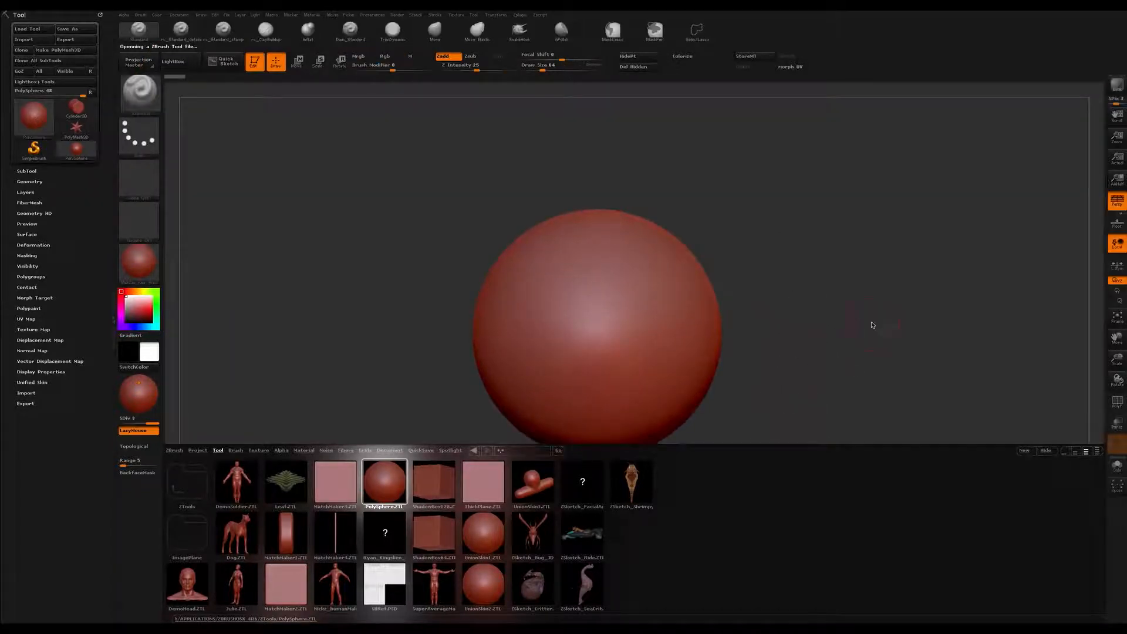
key(comma)
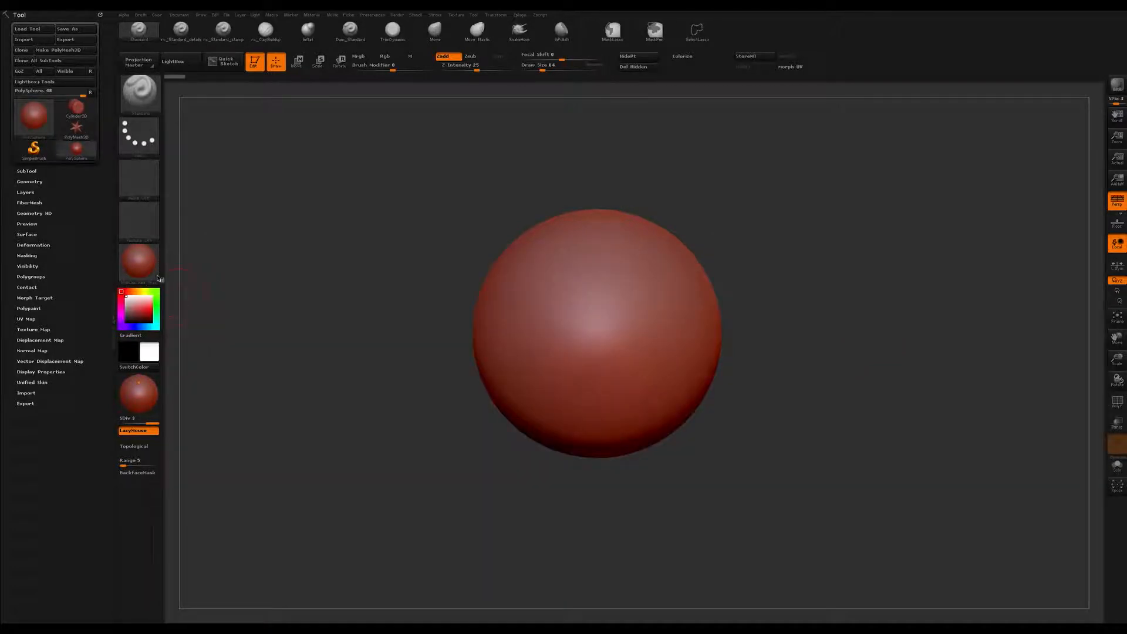
Step: Switch the sphere's material from red wax to a shiny grey material
click(154, 276)
click(279, 409)
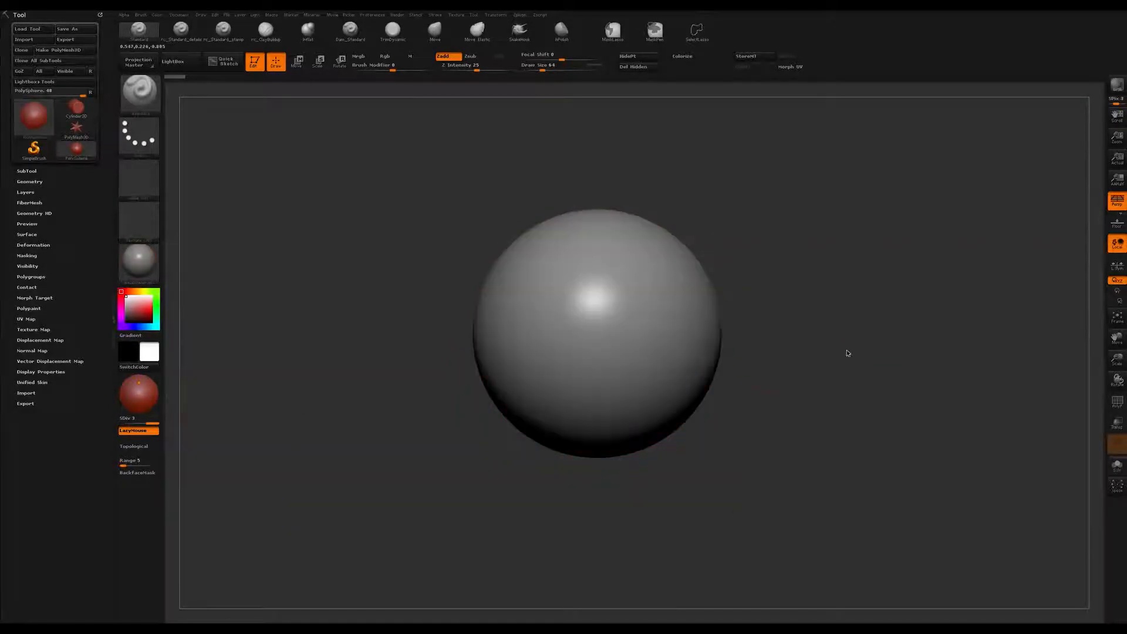
alt+drag(839, 314, 849, 324)
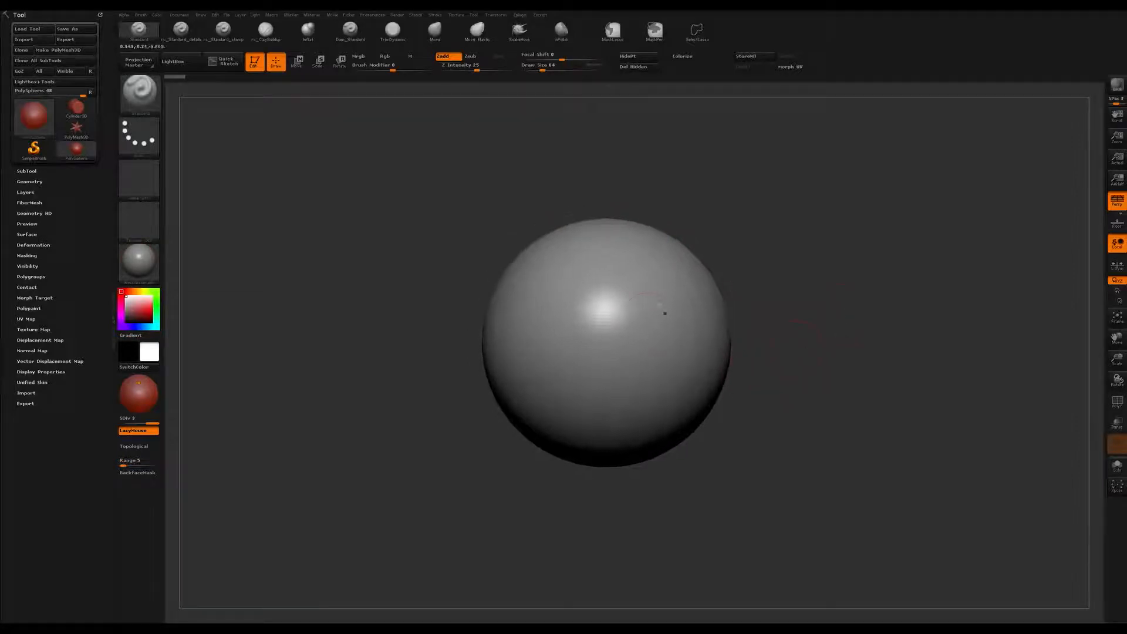
alt+drag(843, 363, 818, 345)
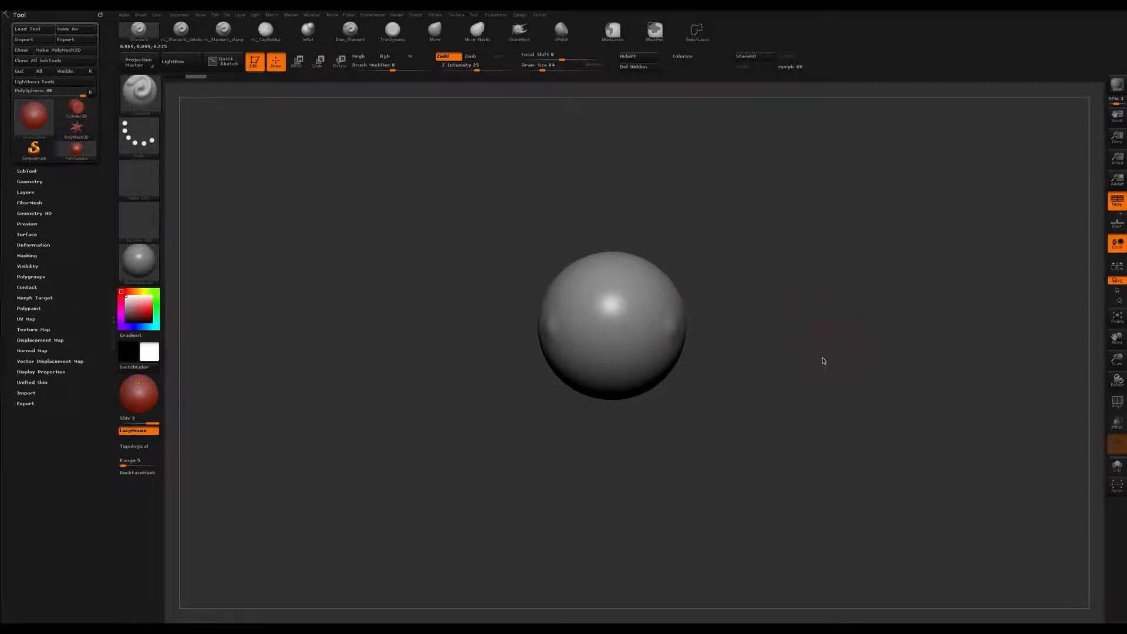
alt+drag(776, 315, 837, 327)
Step: Flatten a round plane on the side of the sphere with the TrimDynamic brush at draw size 132
click(392, 29)
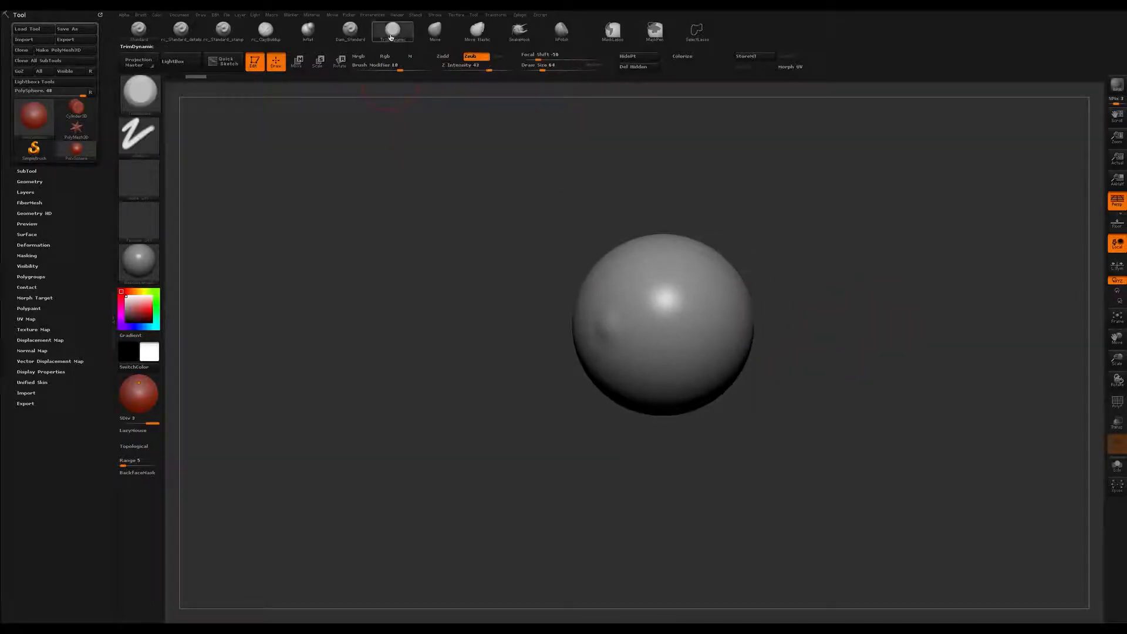
key(s)
drag(670, 331, 673, 331)
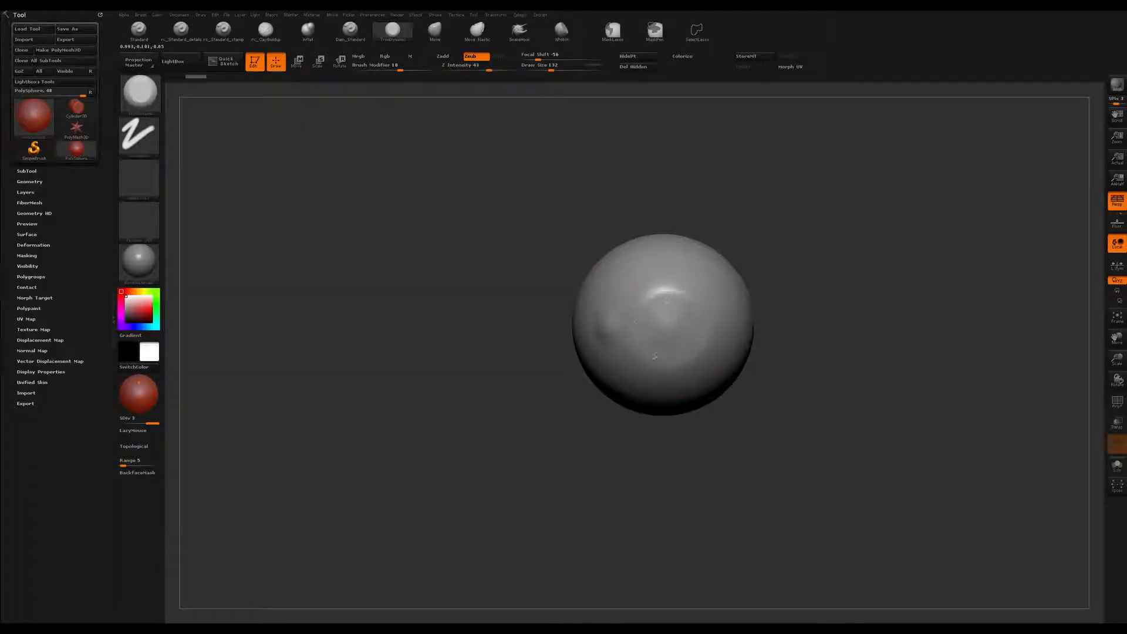
mouse_move(667, 300)
mouse_down()
mouse_move(675, 335)
mouse_move(679, 298)
mouse_move(656, 290)
mouse_move(672, 317)
mouse_move(660, 301)
mouse_up()
drag(668, 368, 657, 351)
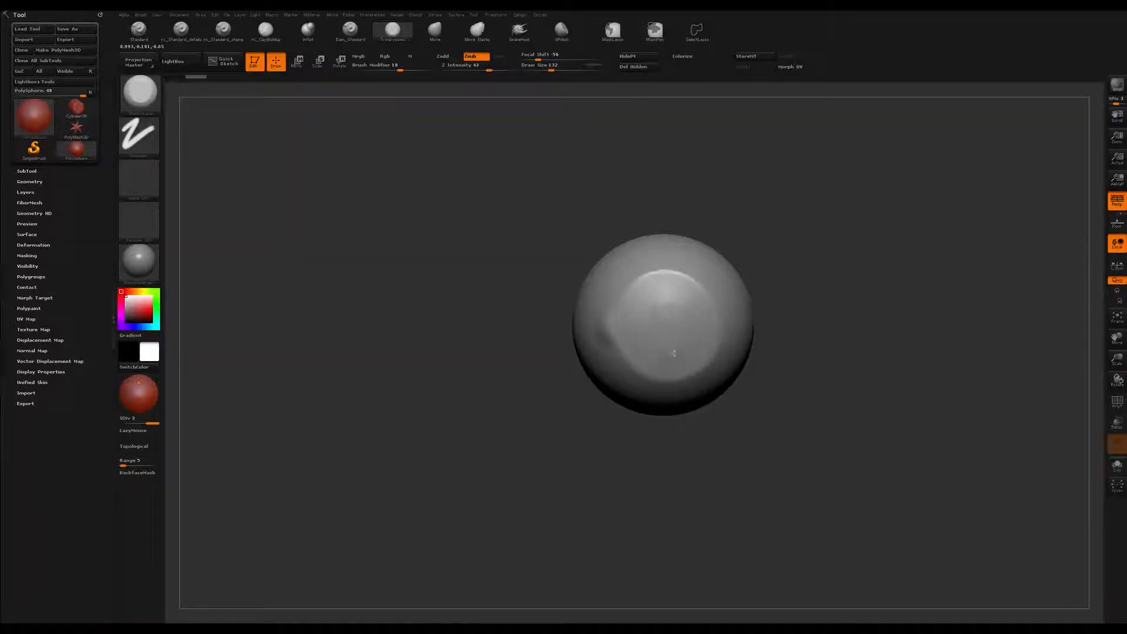
mouse_move(658, 299)
mouse_down()
mouse_move(669, 294)
mouse_move(659, 332)
mouse_up()
Step: Deepen and widen the flattened side plane of the head with TrimDynamic at draw size 128
mouse_move(816, 253)
mouse_down()
mouse_move(895, 252)
mouse_move(792, 297)
mouse_move(812, 300)
mouse_up()
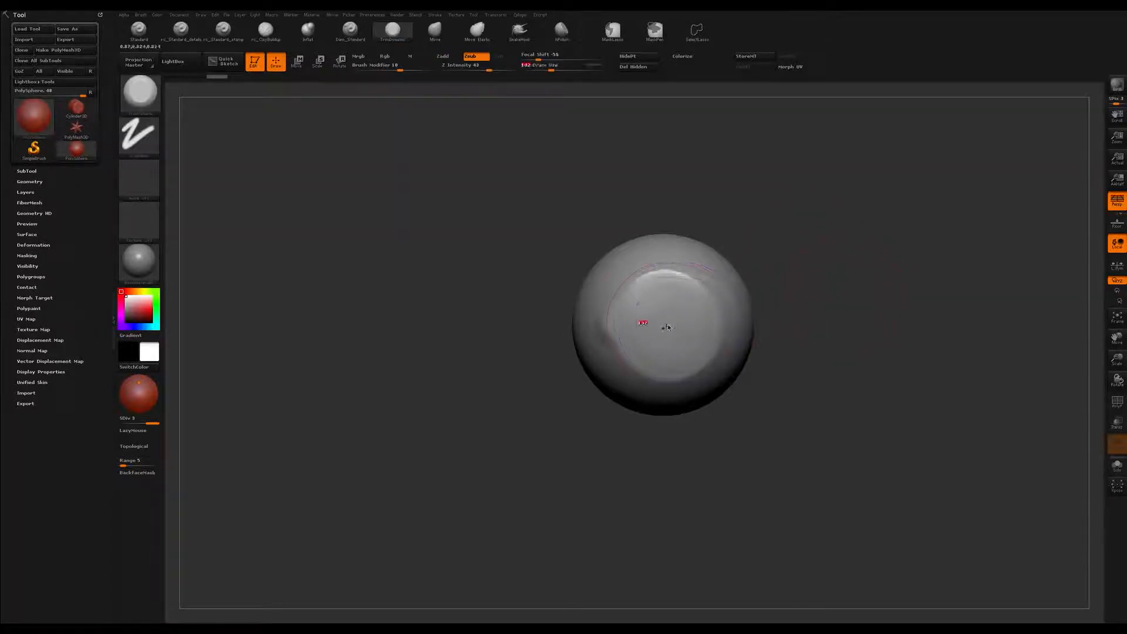
mouse_move(654, 284)
mouse_down()
mouse_move(659, 373)
mouse_move(693, 317)
mouse_move(634, 344)
mouse_move(657, 360)
mouse_move(680, 324)
mouse_move(628, 291)
mouse_move(722, 317)
mouse_move(639, 373)
mouse_move(680, 314)
mouse_move(666, 299)
mouse_up()
mouse_move(846, 259)
mouse_down()
mouse_move(863, 266)
mouse_move(754, 305)
mouse_up()
drag(634, 307, 637, 352)
mouse_move(828, 329)
mouse_down()
mouse_move(845, 277)
mouse_move(837, 299)
mouse_up()
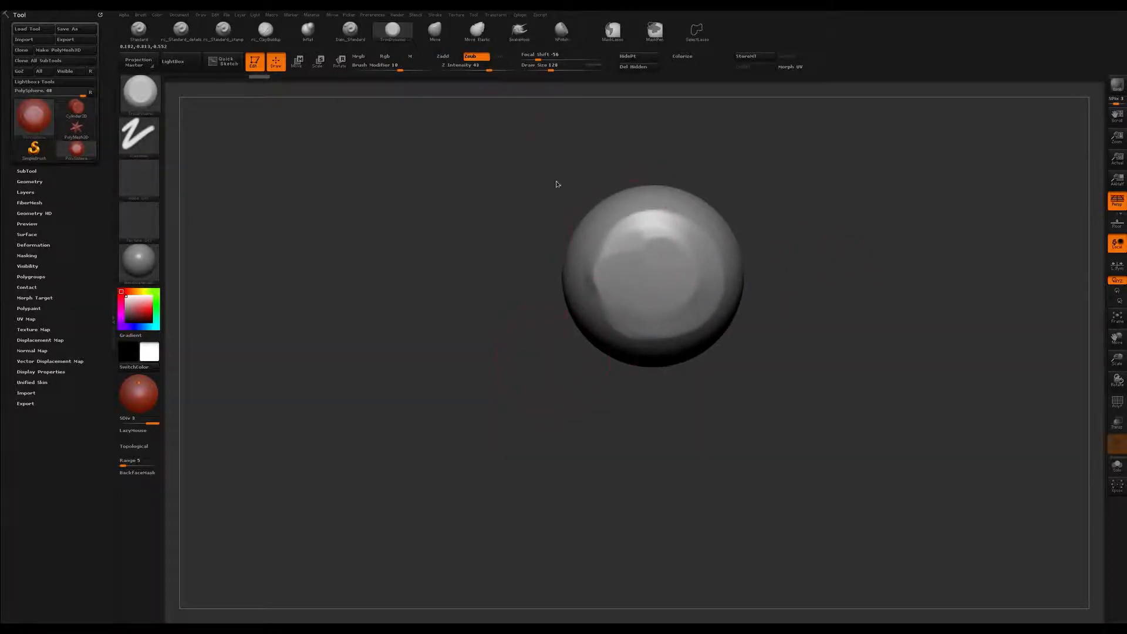
Step: Try to pull the lower front of the sphere down into a jaw with the Move brush at draw size 192
alt+drag(525, 244, 541, 246)
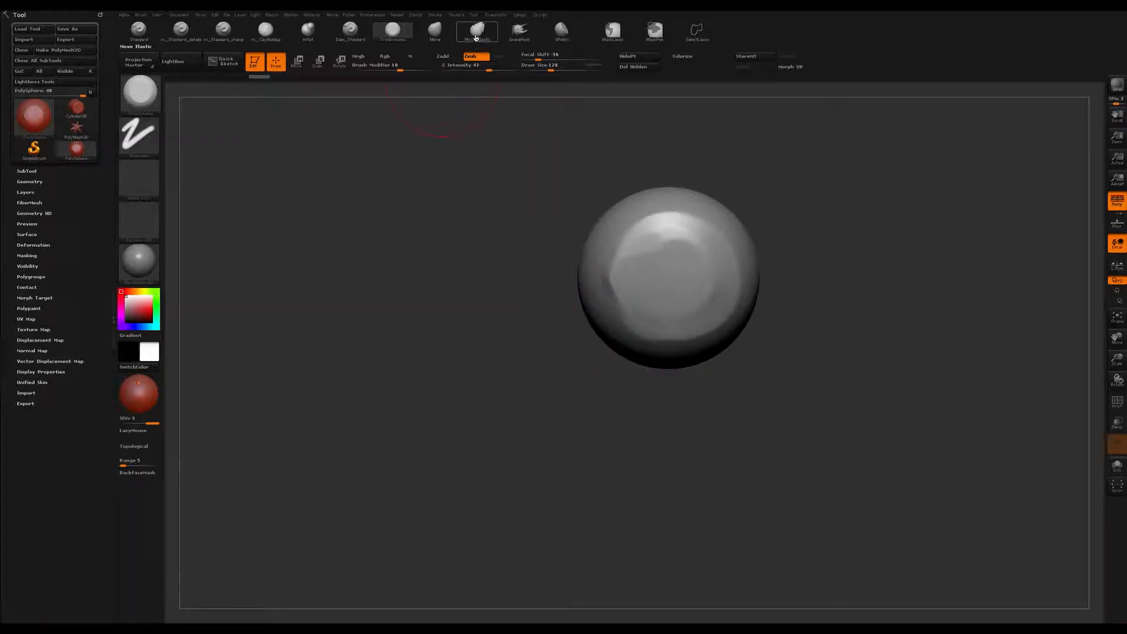
click(435, 31)
key(s)
mouse_move(601, 341)
mouse_down()
mouse_move(613, 385)
mouse_move(599, 454)
mouse_up()
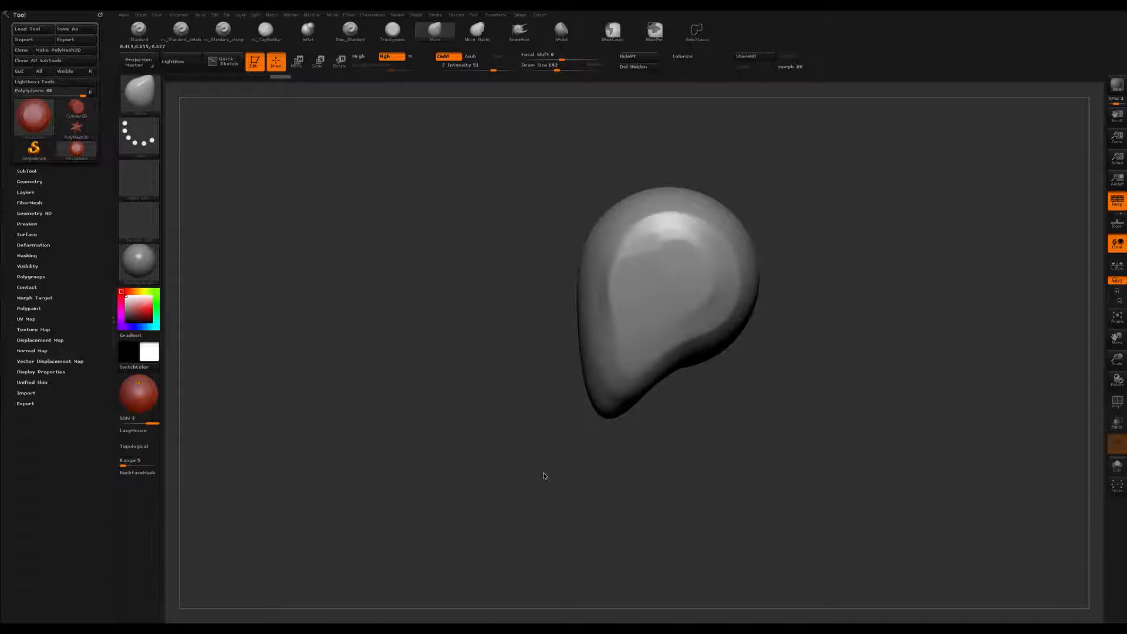
Step: Undo the jaw pull made with the Move brush
key(ctrl+z)
key(ctrl+z)
key(ctrl+z)
key(ctrl+z)
key(ctrl+z)
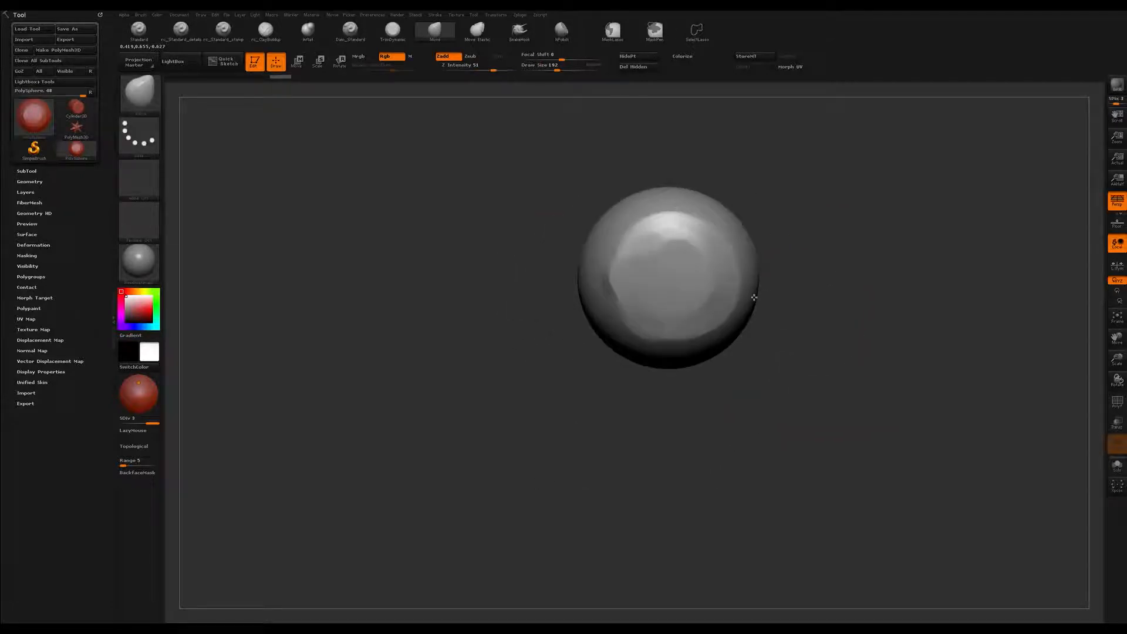
key(ctrl+z)
Step: Pull the lower front of the sphere down into a jaw with the Move Elastic brush at draw size 223
click(477, 33)
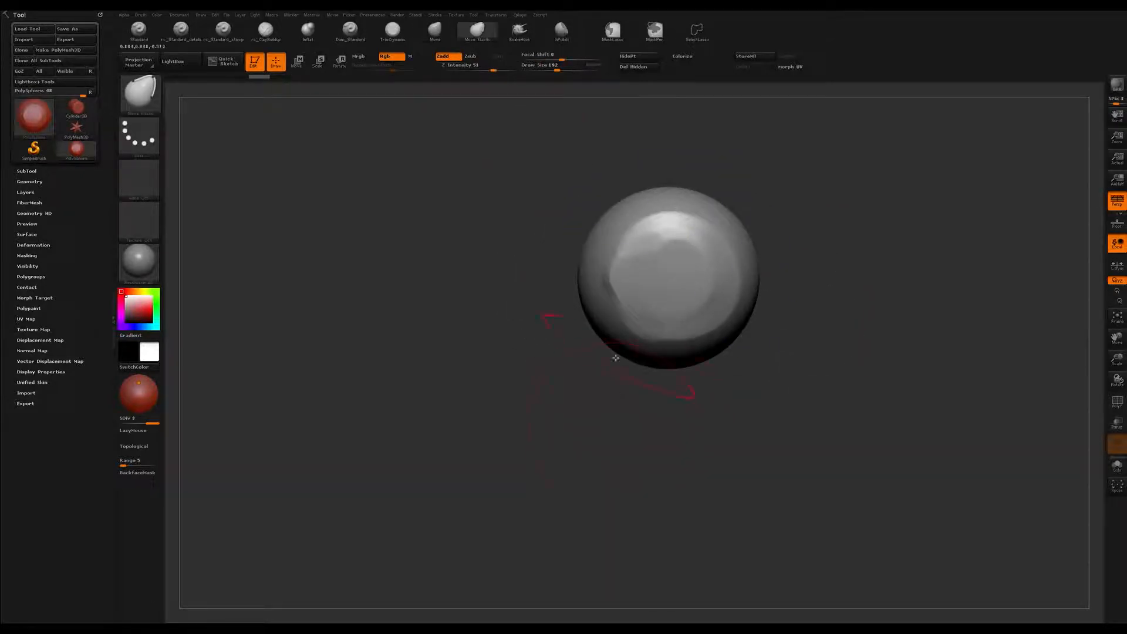
key(s)
click(608, 360)
drag(612, 351, 609, 376)
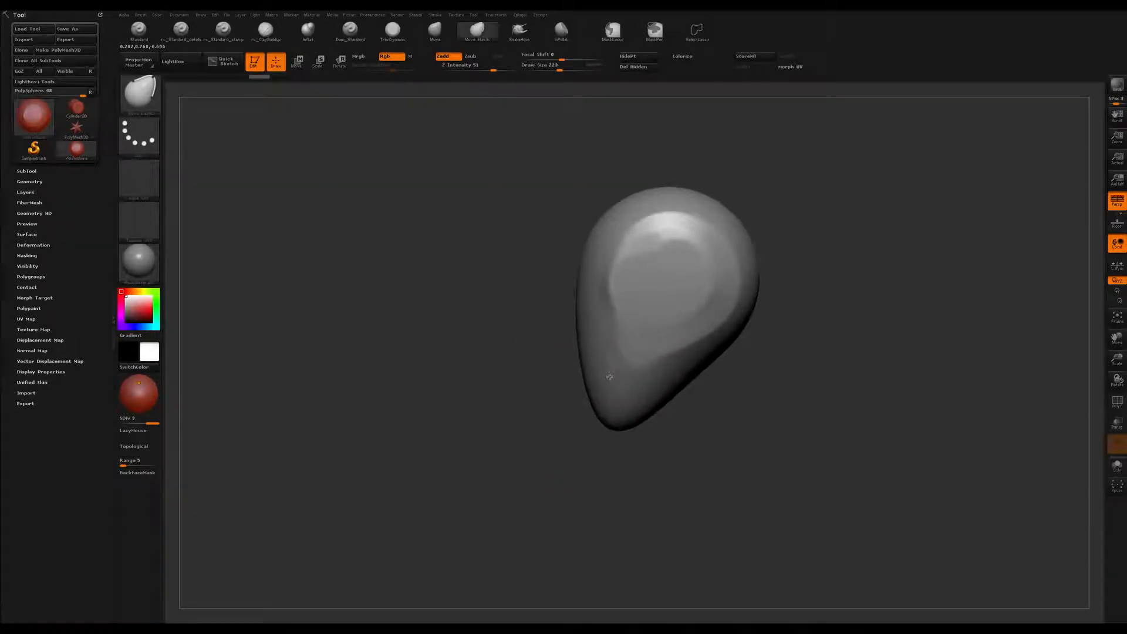
drag(608, 376, 611, 369)
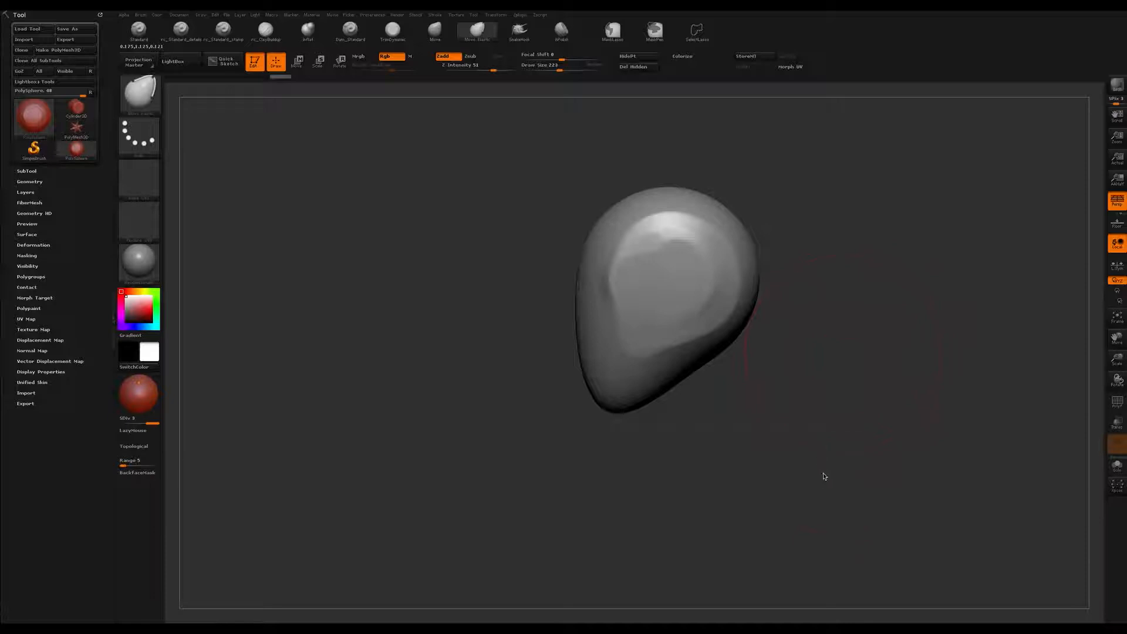
Step: Adjust the width of the jaw from the front view with the Move brush
mouse_move(852, 402)
mouse_down()
mouse_move(878, 388)
mouse_move(835, 364)
mouse_move(848, 343)
mouse_up()
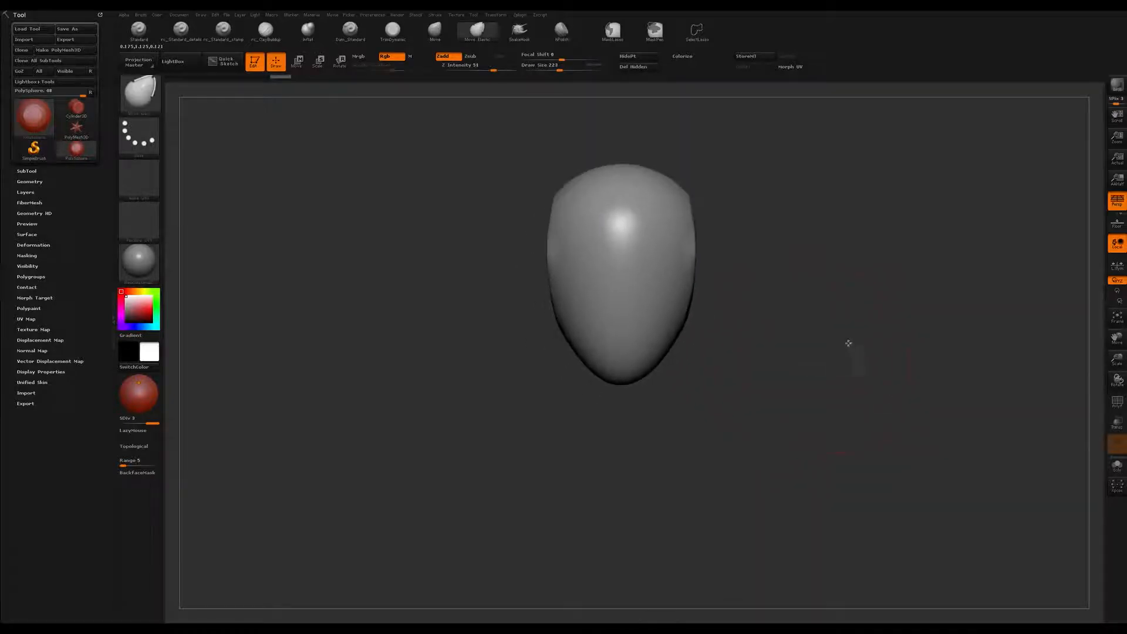
click(435, 29)
key(s)
mouse_move(651, 370)
mouse_down()
mouse_move(664, 372)
mouse_move(626, 377)
mouse_up()
mouse_move(767, 370)
mouse_down()
mouse_move(755, 351)
mouse_move(702, 377)
mouse_move(736, 370)
mouse_up()
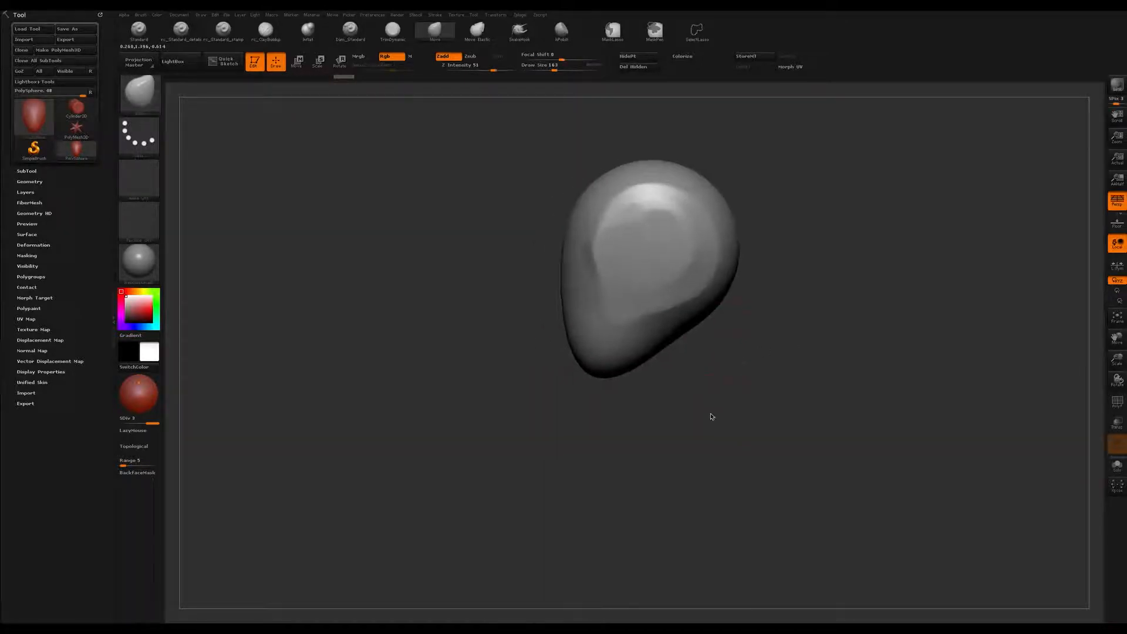
Step: Flatten the underside of the chin with the TrimDynamic brush at draw size 132
drag(710, 469, 722, 311)
mouse_move(777, 201)
mouse_down()
mouse_move(787, 296)
mouse_move(775, 231)
mouse_up()
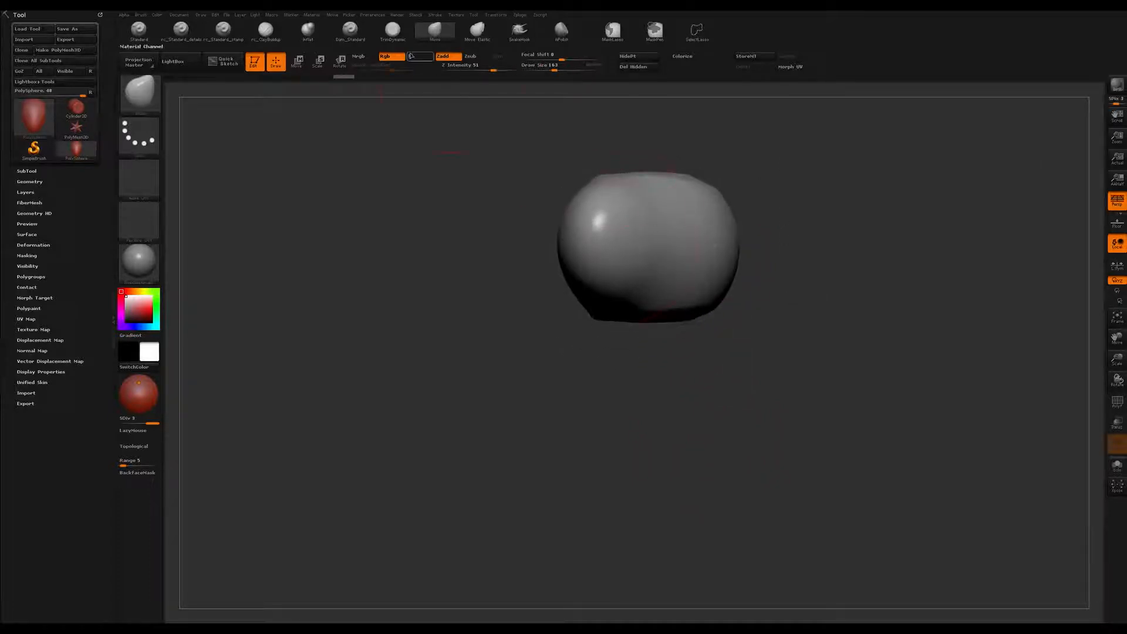
click(393, 29)
key(s)
mouse_move(614, 227)
mouse_down()
mouse_move(587, 227)
mouse_move(598, 220)
mouse_up()
drag(772, 155, 787, 288)
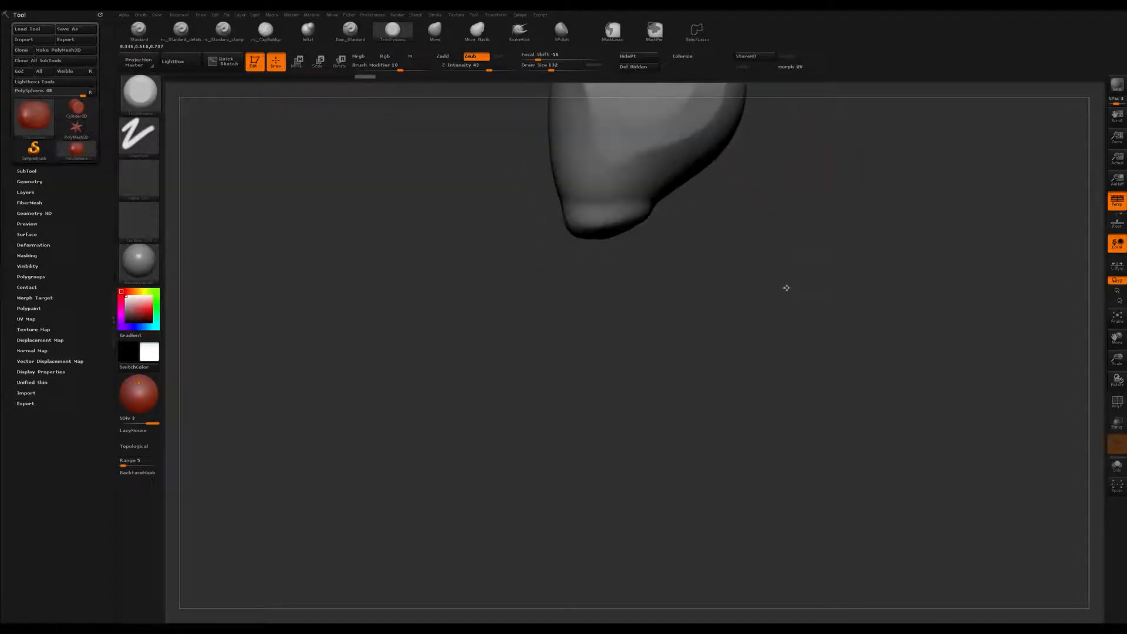
Step: Trim planes along the front of the face and the cheeks down to the jaw with TrimDynamic
mouse_move(679, 300)
mouse_down()
mouse_move(663, 347)
mouse_move(610, 267)
mouse_move(654, 305)
mouse_up()
mouse_move(905, 252)
mouse_down()
mouse_move(900, 335)
mouse_move(835, 331)
mouse_move(857, 341)
mouse_up()
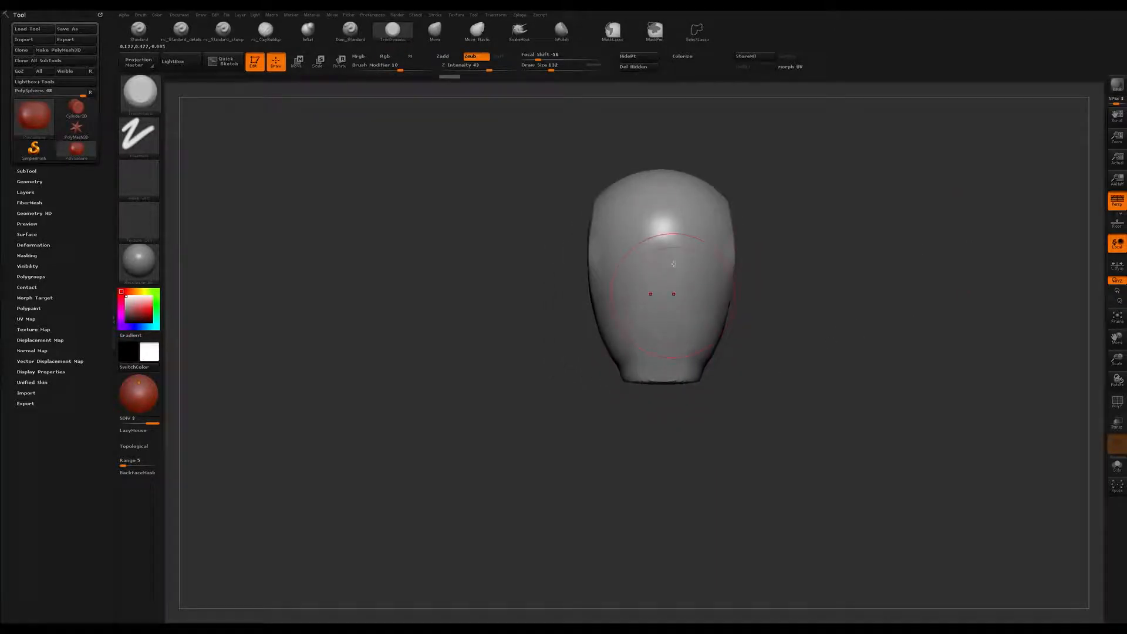
drag(812, 376, 775, 372)
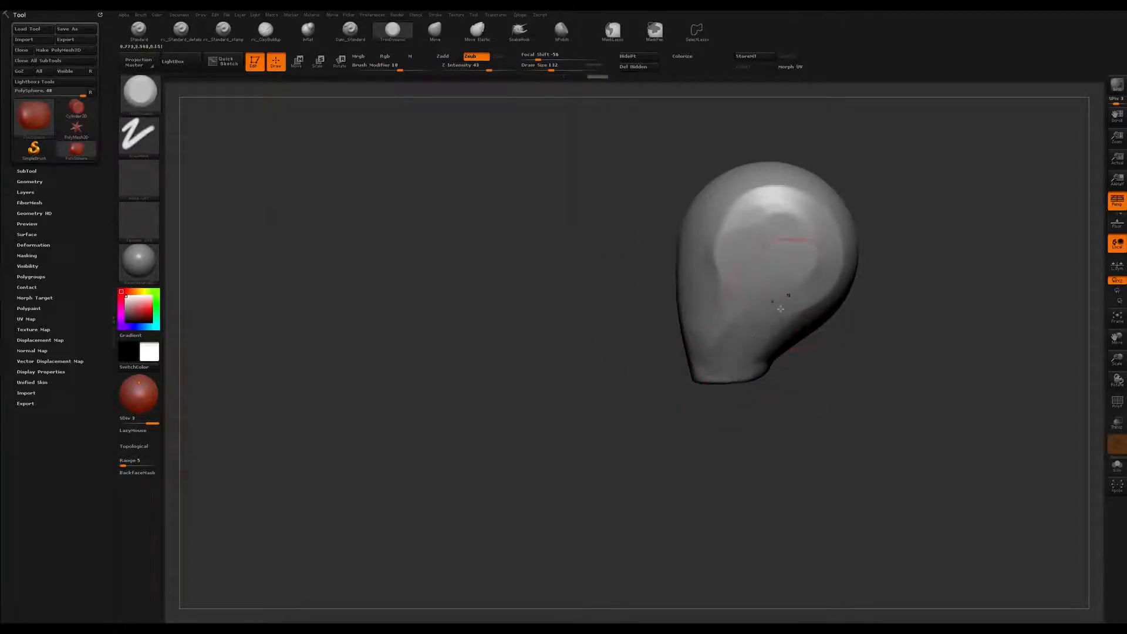
mouse_move(781, 355)
mouse_down()
mouse_move(745, 425)
mouse_move(788, 423)
mouse_move(739, 340)
mouse_move(673, 343)
mouse_up()
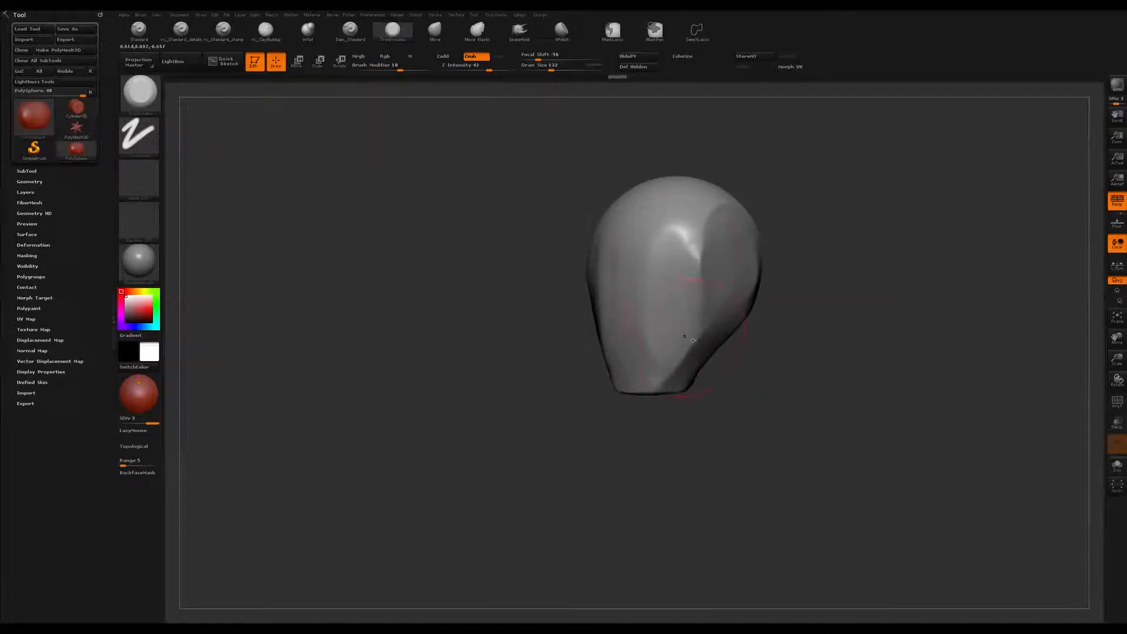
drag(691, 320, 694, 245)
drag(661, 380, 688, 236)
drag(844, 242, 816, 244)
Step: Cut flat planes across the forehead and top of the head with TrimDynamic at draw size 124
mouse_move(899, 264)
alt+mouse_down()
mouse_move(849, 255)
mouse_move(837, 296)
alt+mouse_up()
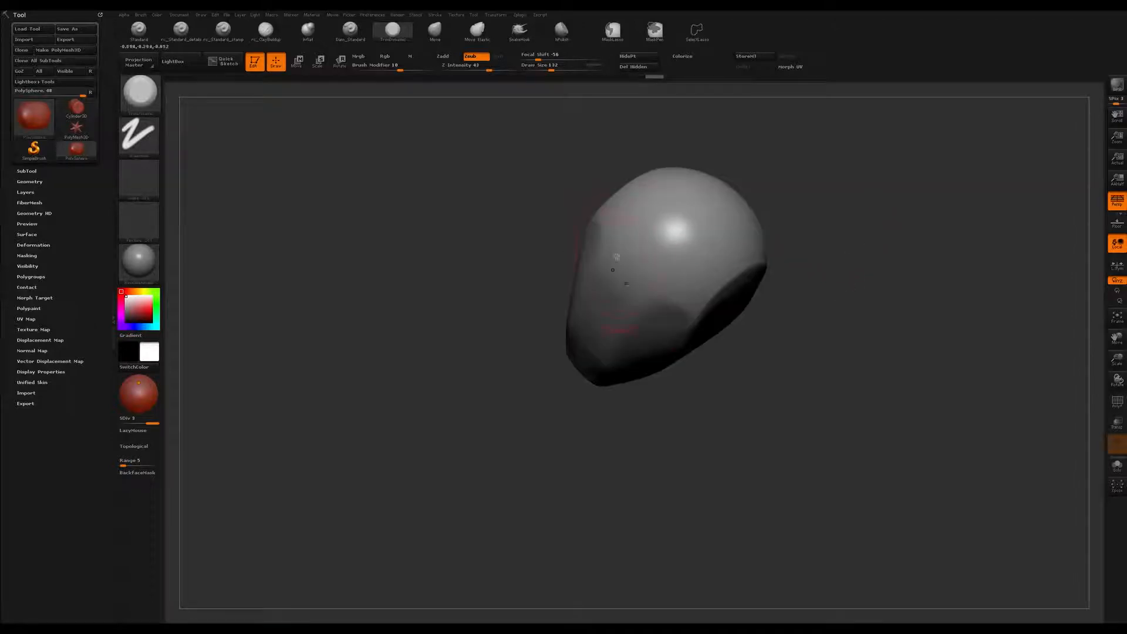
key(s)
mouse_move(636, 240)
mouse_down()
mouse_move(642, 267)
mouse_move(693, 301)
mouse_up()
mouse_move(789, 246)
mouse_down()
mouse_move(782, 219)
mouse_move(813, 208)
mouse_move(807, 221)
mouse_up()
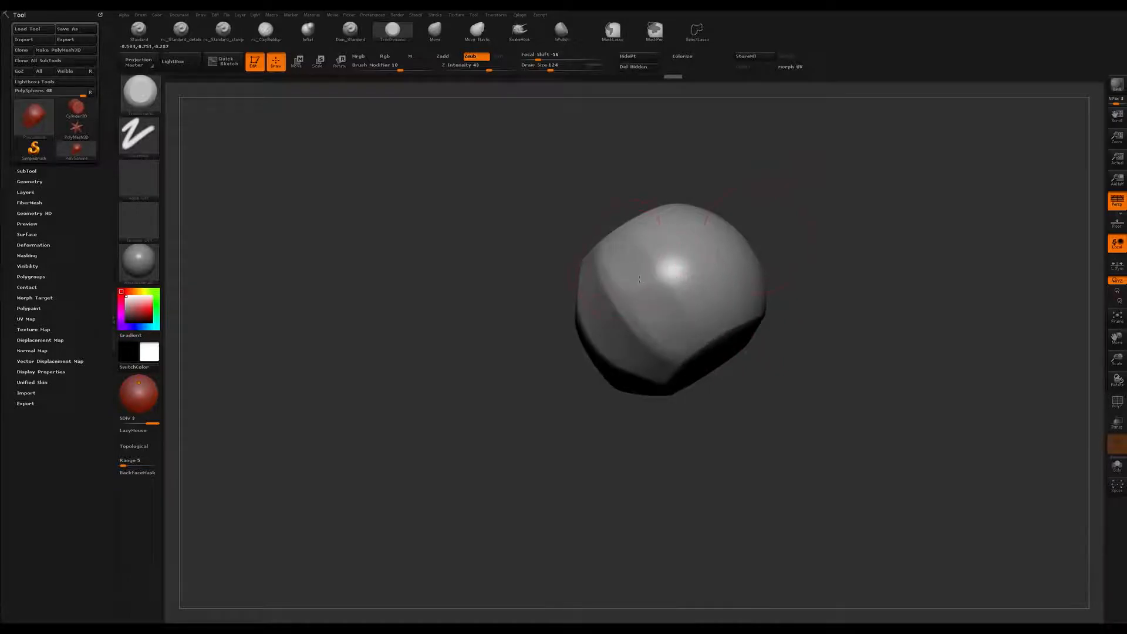
drag(636, 275, 697, 349)
mouse_move(827, 245)
mouse_down()
mouse_move(701, 253)
mouse_move(685, 338)
mouse_move(700, 364)
mouse_up()
drag(652, 258, 698, 351)
drag(804, 239, 811, 136)
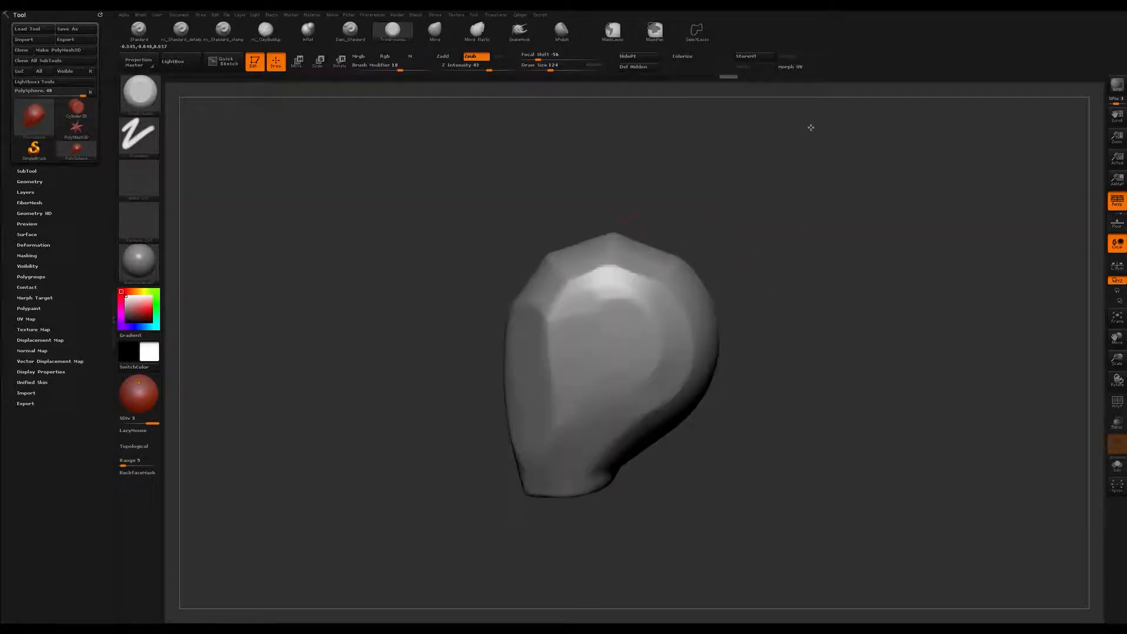
Step: Flatten the crown and upper back of the head into planes with TrimDynamic, adjusting the brush size between strokes
mouse_move(804, 277)
mouse_down()
mouse_move(818, 251)
mouse_move(770, 249)
mouse_move(798, 232)
mouse_up()
key(s)
mouse_move(671, 267)
mouse_down()
mouse_move(656, 258)
mouse_move(702, 254)
mouse_move(667, 270)
mouse_move(714, 257)
mouse_move(693, 271)
mouse_up()
mouse_move(810, 289)
mouse_down()
mouse_move(787, 269)
mouse_move(738, 292)
mouse_up()
mouse_move(633, 275)
mouse_down()
mouse_move(675, 267)
mouse_move(621, 264)
mouse_move(675, 270)
mouse_up()
key(s)
drag(670, 313, 694, 297)
Step: Trim the lower back of the skull into flat planes with TrimDynamic at draw size 138
mouse_move(804, 288)
mouse_down()
mouse_move(892, 250)
mouse_move(775, 272)
mouse_move(926, 275)
mouse_move(883, 311)
mouse_move(885, 267)
mouse_up()
mouse_move(718, 396)
mouse_down()
mouse_move(722, 355)
mouse_move(706, 372)
mouse_move(720, 361)
mouse_up()
key(s)
click(708, 377)
mouse_move(906, 375)
mouse_down()
mouse_move(918, 443)
mouse_move(906, 405)
mouse_move(817, 422)
mouse_move(857, 417)
mouse_up()
mouse_move(829, 380)
mouse_down()
mouse_move(824, 371)
mouse_move(855, 385)
mouse_move(868, 445)
mouse_move(840, 292)
mouse_move(810, 377)
mouse_up()
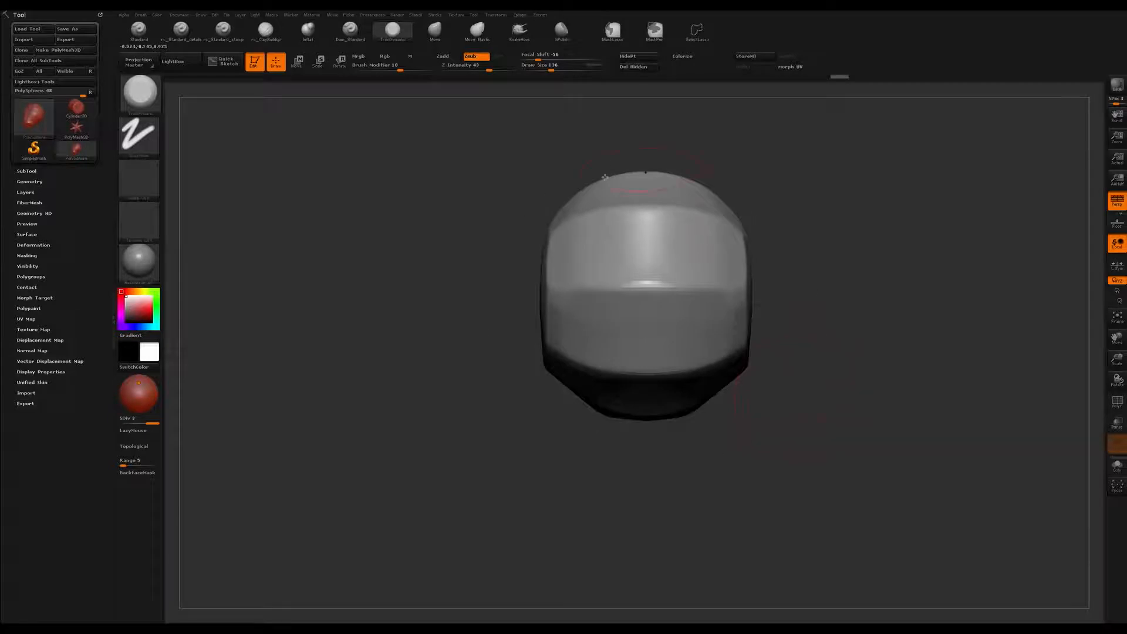
drag(847, 285, 845, 302)
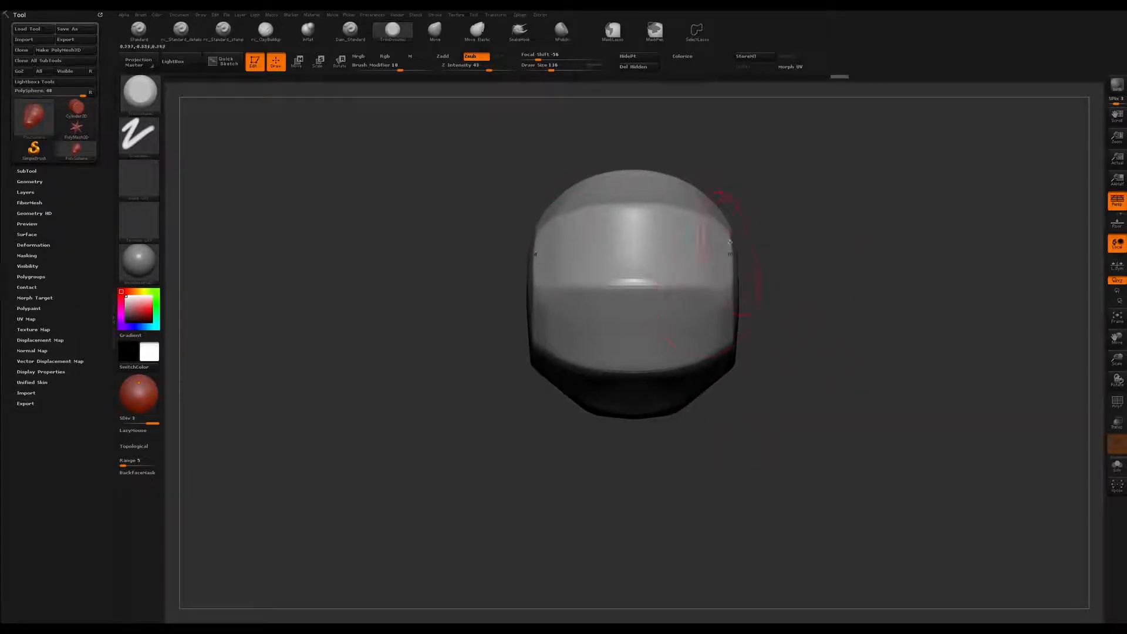
Step: Narrow the lower sides of the head toward the jaw with the Move brush, adjusting the brush size between strokes
click(434, 29)
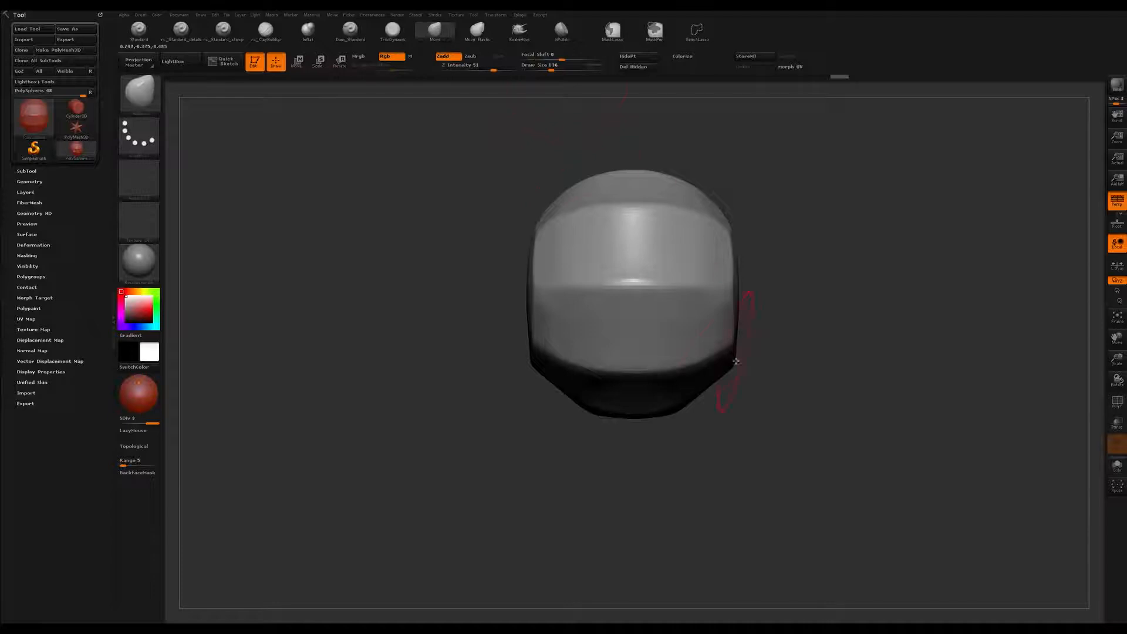
key(s)
mouse_move(717, 352)
mouse_down()
mouse_move(740, 364)
mouse_move(714, 347)
mouse_move(731, 318)
mouse_up()
key(s)
mouse_move(753, 402)
alt+mouse_down()
mouse_move(726, 345)
mouse_move(711, 359)
mouse_move(770, 247)
mouse_move(769, 382)
mouse_move(700, 365)
alt+mouse_up()
key(s)
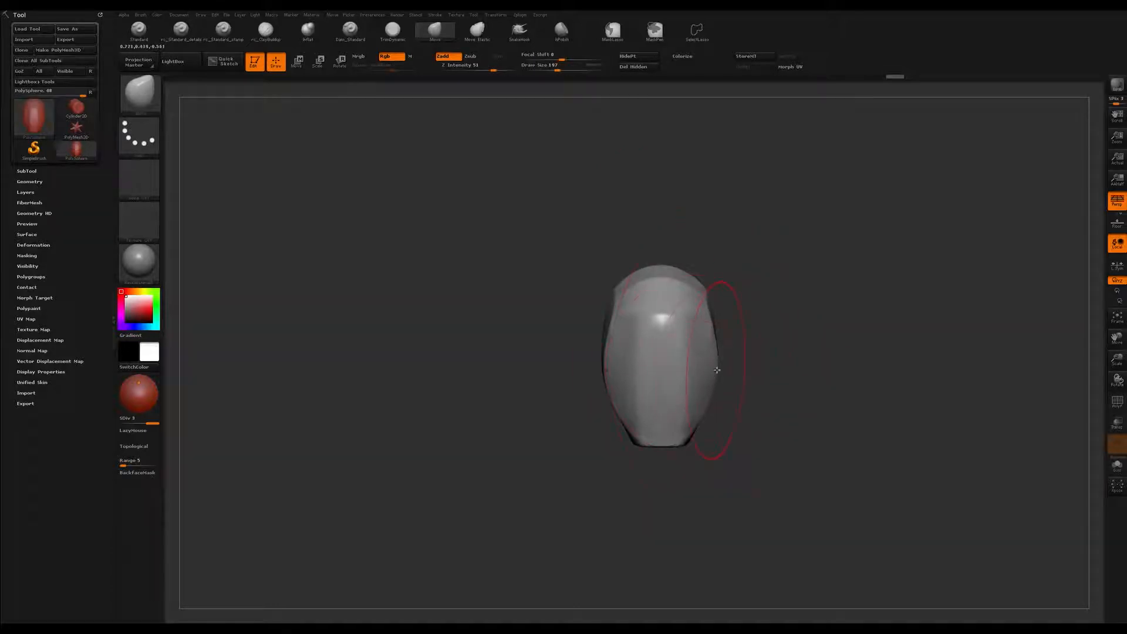
drag(705, 397, 699, 398)
drag(754, 357, 755, 448)
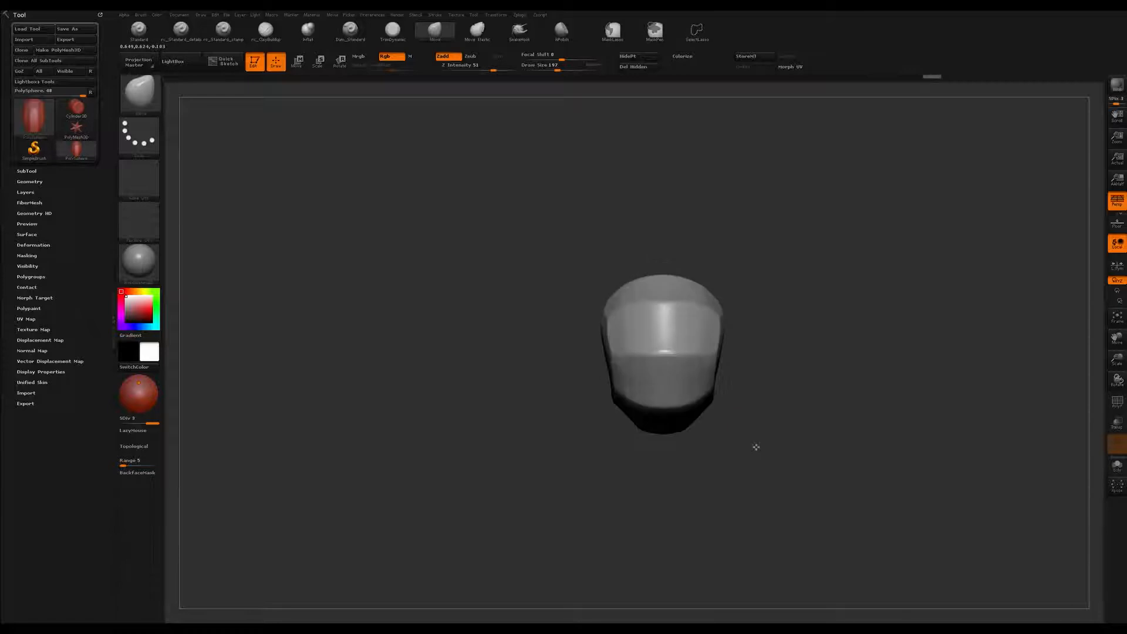
key(w)
drag(709, 402, 745, 215)
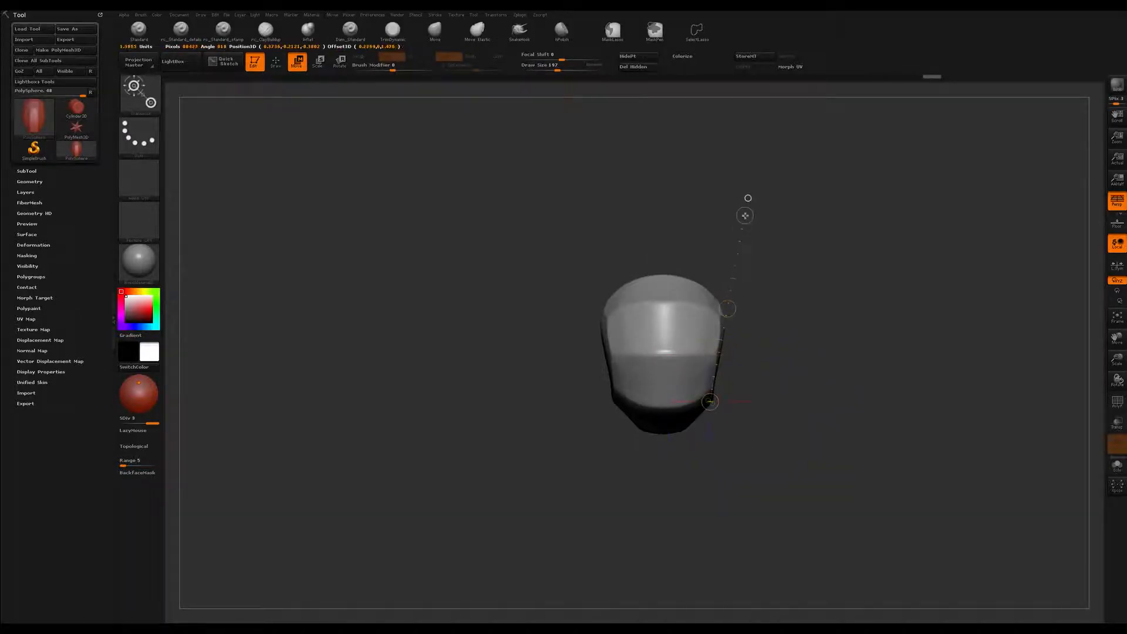
drag(827, 412, 833, 294)
key(q)
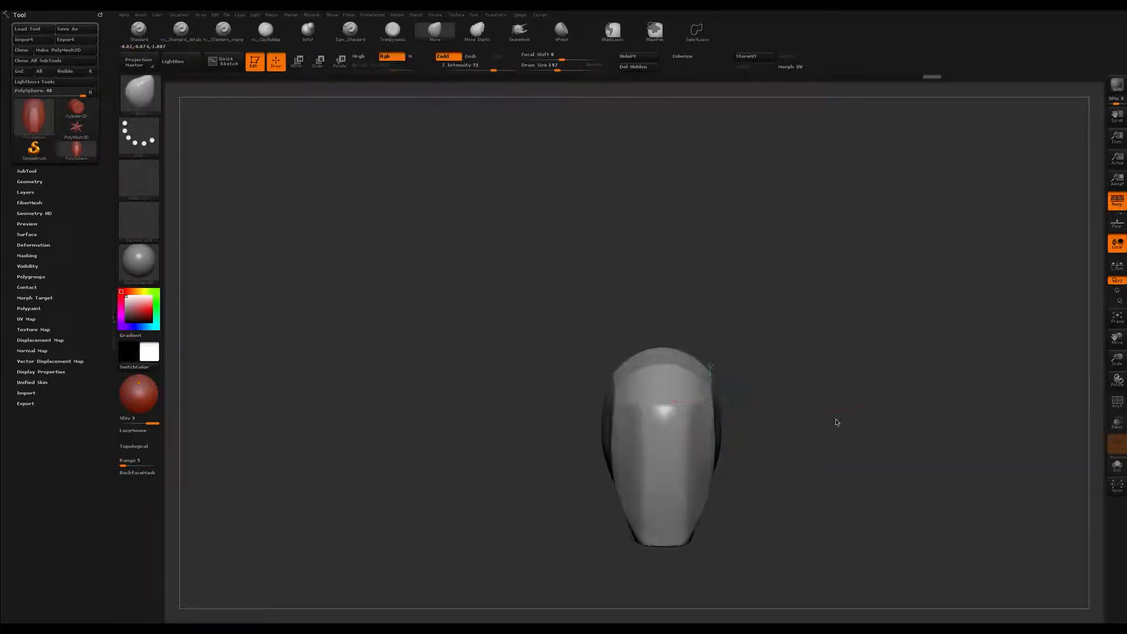
Step: Refine the head's form with the Move brush at draw size 88
alt+drag(838, 423, 844, 294)
drag(829, 355, 914, 347)
mouse_move(877, 342)
alt+mouse_down()
mouse_move(853, 370)
mouse_move(737, 327)
mouse_move(754, 420)
mouse_move(752, 370)
mouse_move(720, 371)
alt+mouse_up()
key(s)
drag(646, 350, 634, 351)
Step: Paint a mask over the neck area on the underside of the head and invert the mask
mouse_move(698, 490)
mouse_down()
mouse_move(679, 444)
mouse_move(679, 456)
mouse_move(692, 323)
mouse_move(635, 334)
mouse_move(650, 340)
mouse_up()
mouse_move(695, 311)
ctrl+mouse_down()
mouse_move(648, 321)
mouse_move(704, 319)
mouse_move(681, 300)
ctrl+mouse_up()
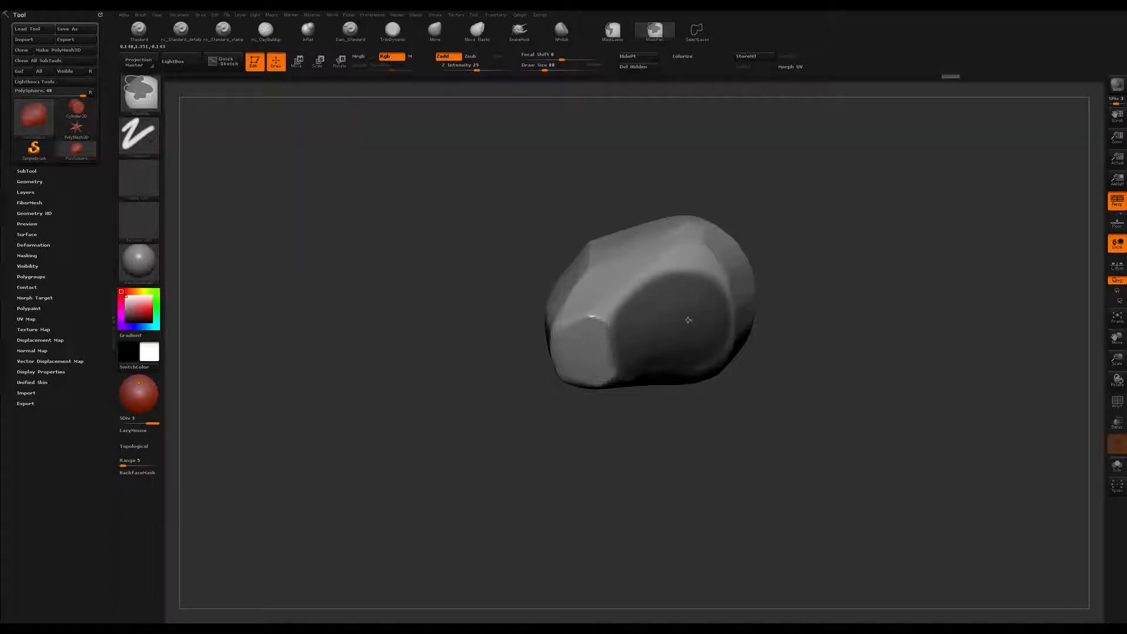
mouse_move(846, 258)
mouse_down()
mouse_move(843, 219)
mouse_move(856, 332)
mouse_move(828, 310)
mouse_move(784, 312)
mouse_move(809, 390)
mouse_move(813, 317)
mouse_up()
mouse_move(670, 287)
ctrl+mouse_down()
mouse_move(694, 307)
mouse_move(690, 359)
ctrl+mouse_up()
mouse_move(757, 319)
mouse_down()
mouse_move(873, 299)
mouse_move(800, 312)
mouse_move(802, 381)
mouse_up()
ctrl+click(845, 322)
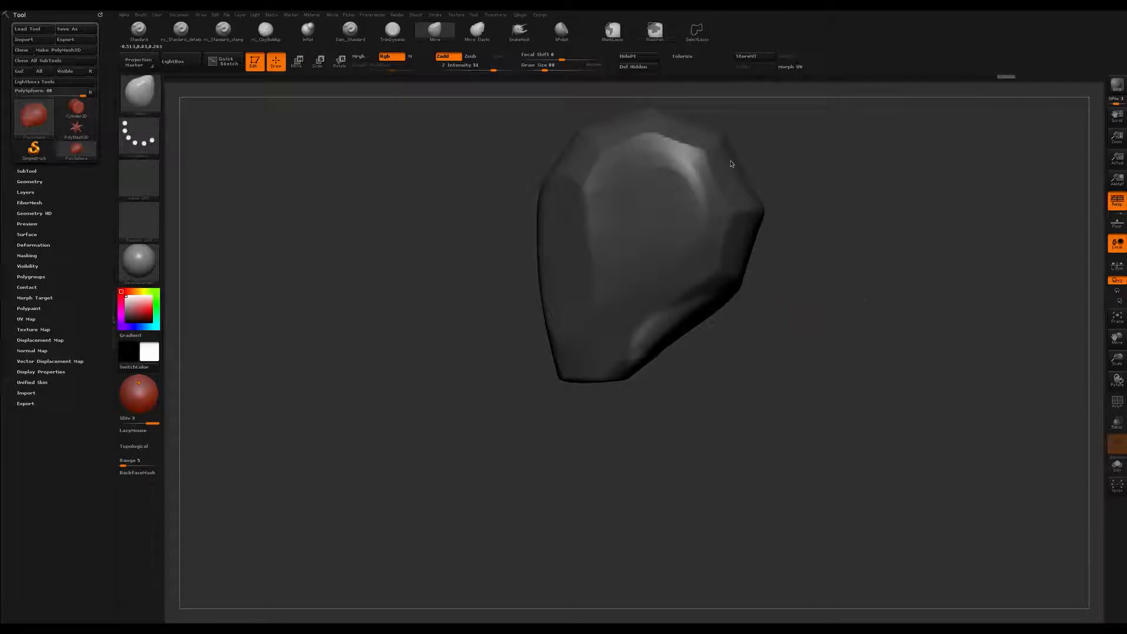
Step: Pull the unmasked underside of the head straight down into a neck using a vertical Transpose move line
mouse_move(884, 364)
mouse_down()
mouse_move(840, 352)
mouse_move(885, 337)
mouse_up()
alt+drag(823, 355, 822, 374)
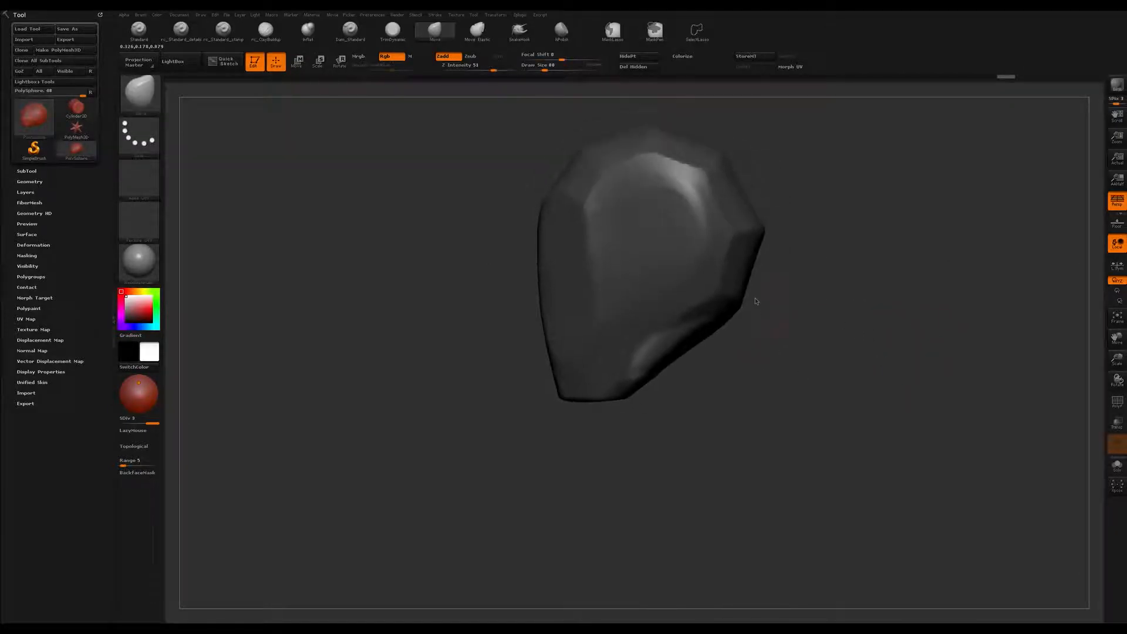
key(w)
drag(672, 347, 672, 519)
alt+drag(737, 421, 770, 332)
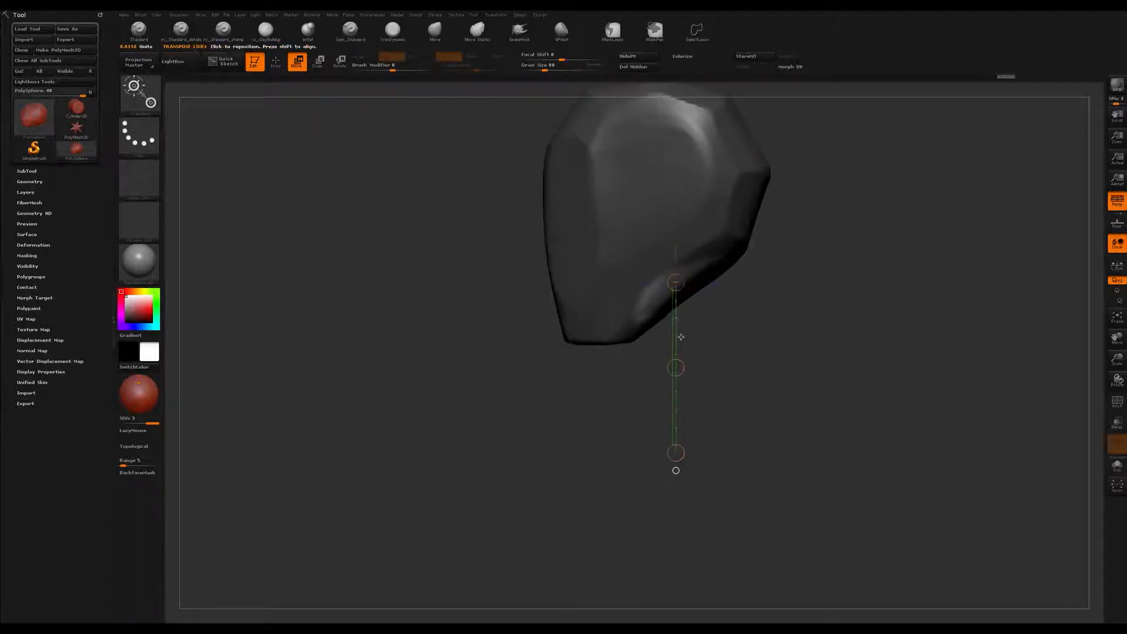
click(804, 368)
shift+drag(692, 268, 676, 462)
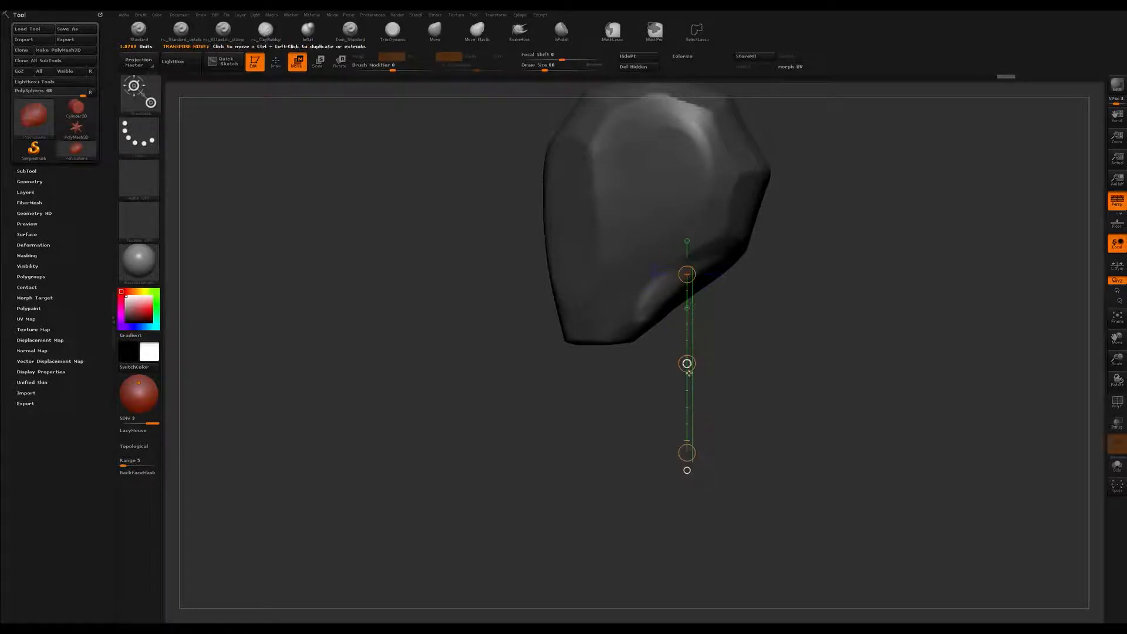
drag(692, 364, 707, 530)
Step: Shift the lower end of the neck backward and slightly up with Transpose so that the neck slants
drag(824, 289, 818, 316)
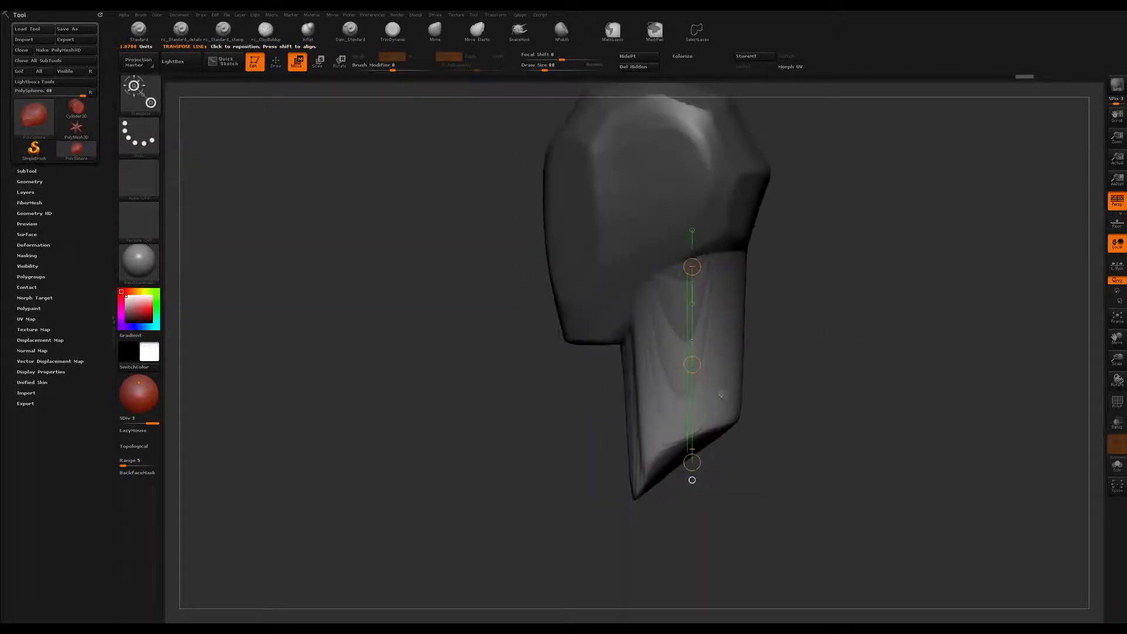
drag(692, 365, 722, 340)
mouse_move(858, 309)
mouse_down()
mouse_move(830, 287)
mouse_move(875, 291)
mouse_move(882, 313)
mouse_move(848, 337)
mouse_move(853, 307)
mouse_move(921, 329)
mouse_move(869, 329)
mouse_move(843, 284)
mouse_move(837, 307)
mouse_up()
key(q)
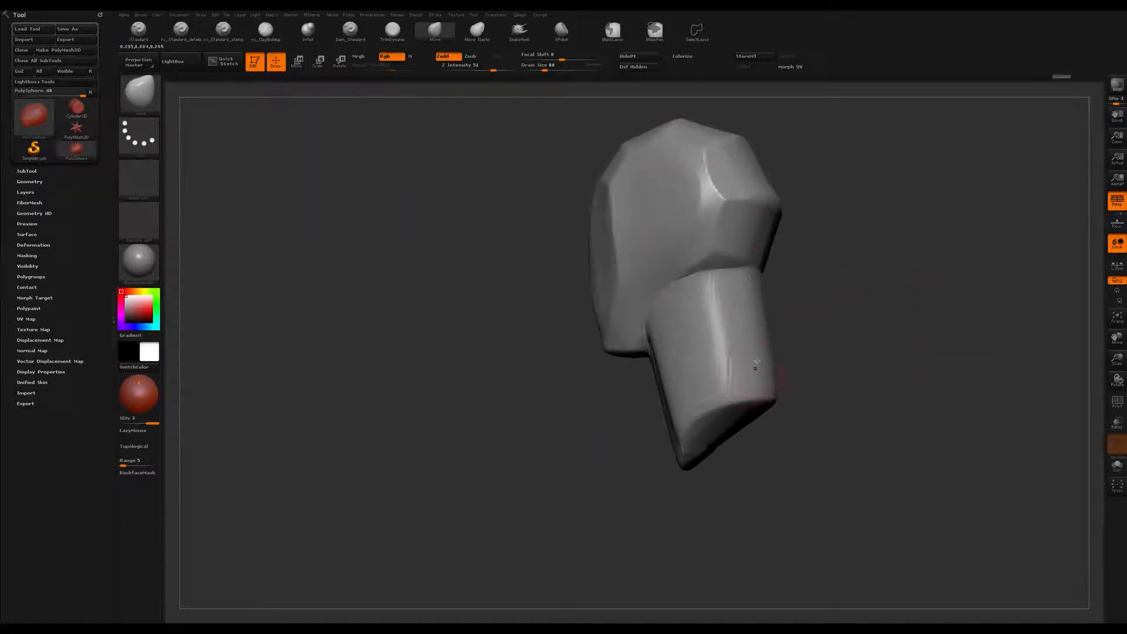
Step: Check the stretched neck polygons in wireframe and subdivide the mesh to level 4
drag(891, 226, 779, 314)
key(shift+f)
mouse_move(826, 287)
alt+mouse_down()
mouse_move(828, 272)
mouse_move(851, 278)
mouse_move(805, 299)
mouse_move(759, 297)
mouse_move(837, 294)
mouse_move(824, 287)
mouse_move(851, 274)
mouse_move(820, 314)
mouse_move(818, 292)
mouse_move(821, 338)
alt+mouse_up()
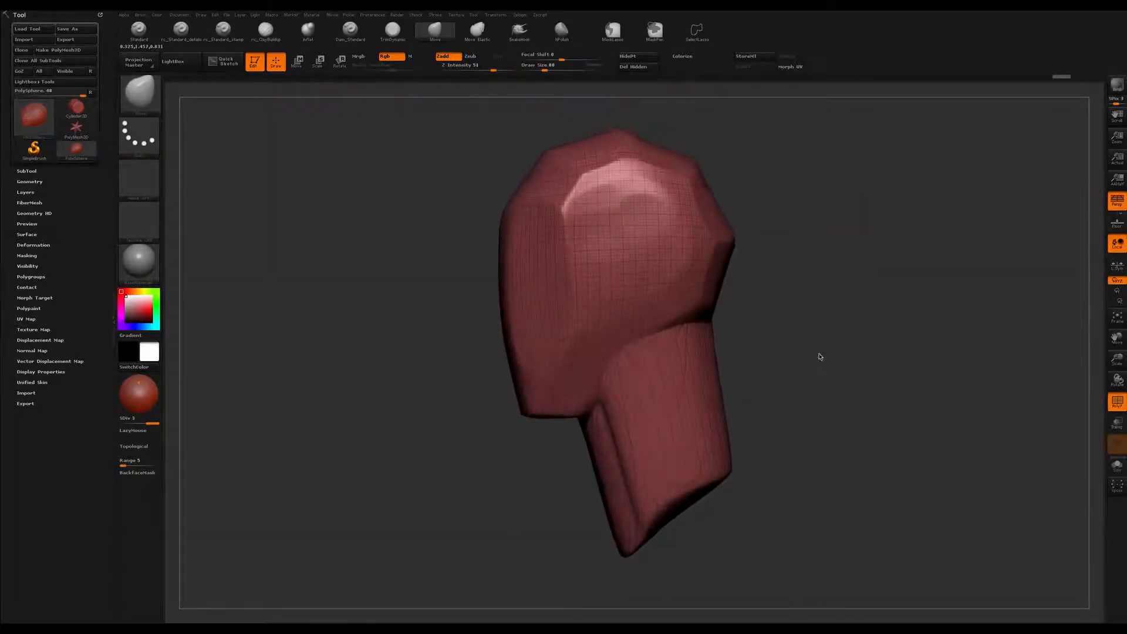
key(shift+f)
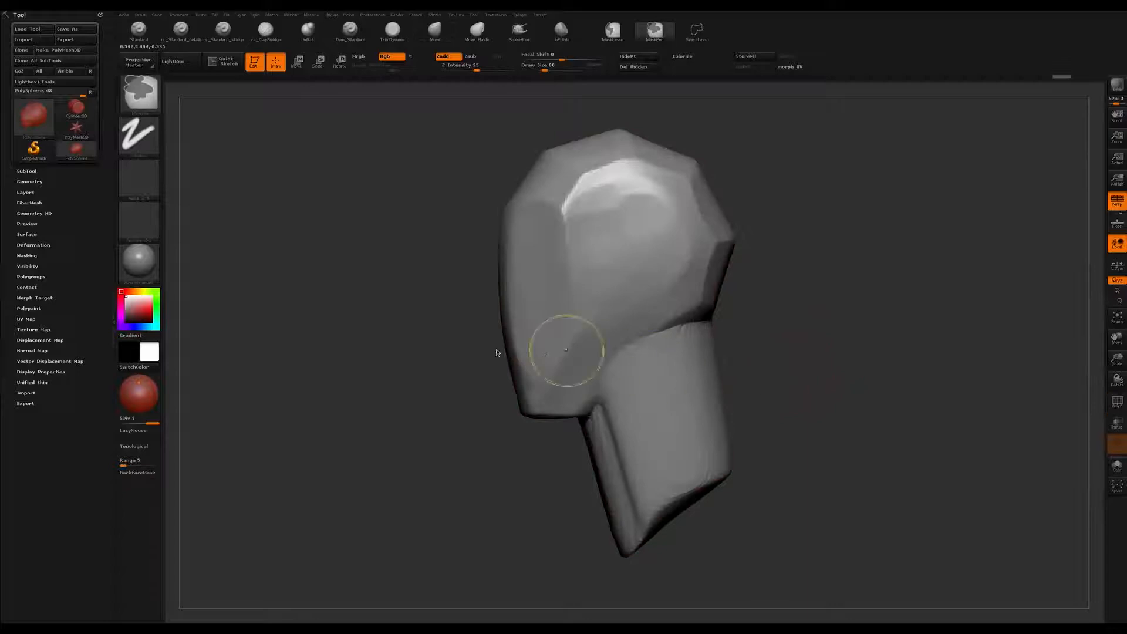
click(52, 183)
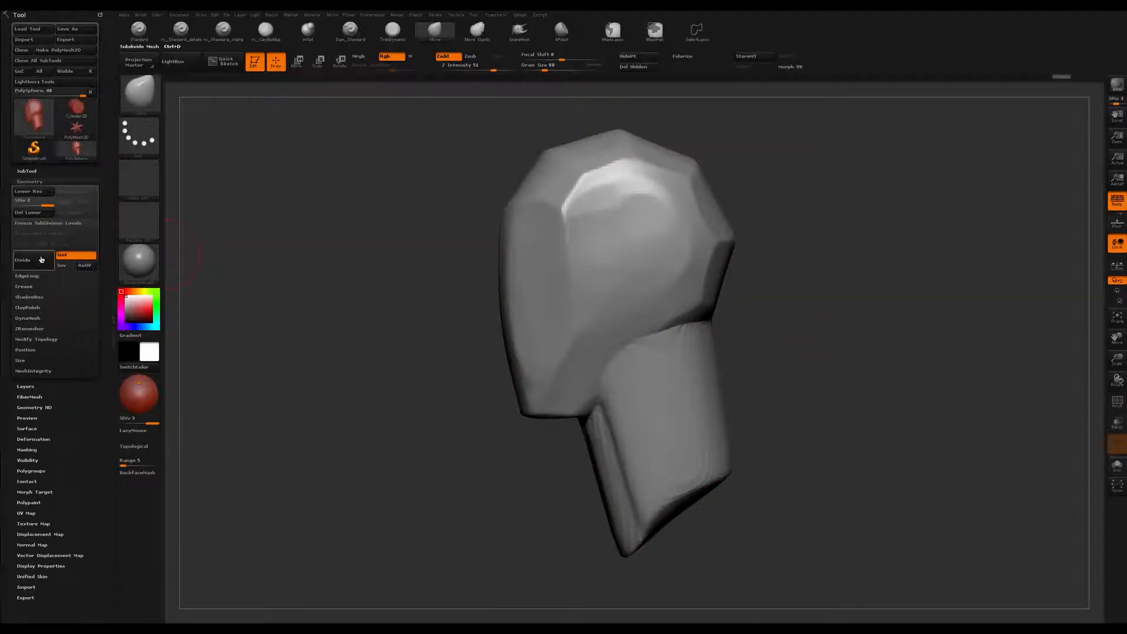
alt+drag(872, 365, 811, 326)
Step: Try ClayBuildup strokes across the upper neck and undo them
key(b)
key(c)
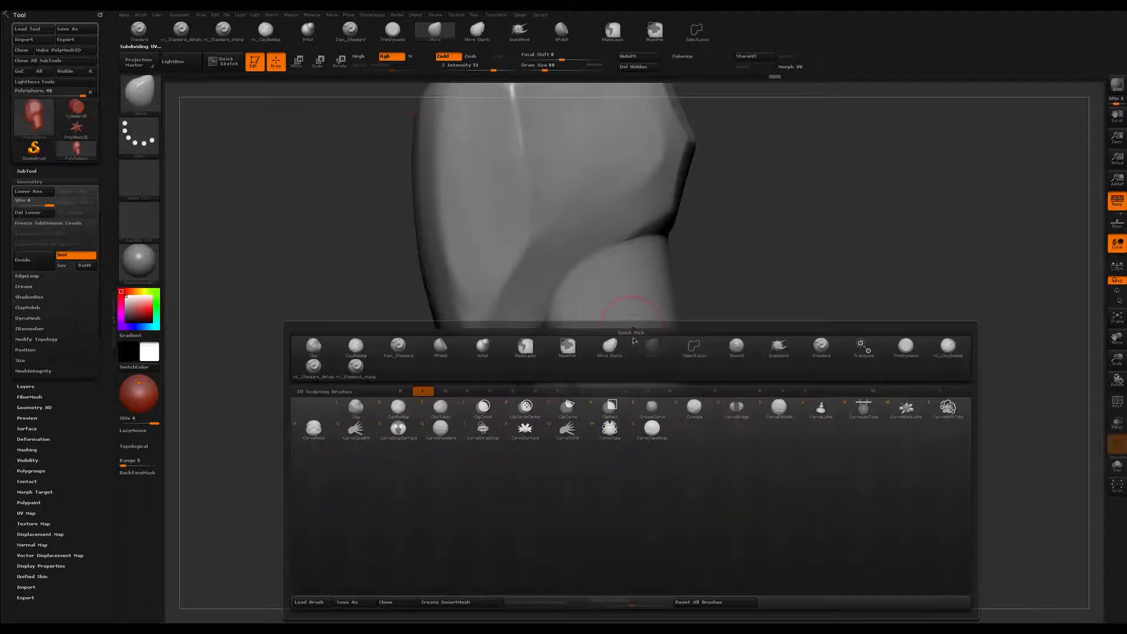
key(b)
mouse_move(636, 264)
mouse_down()
mouse_move(615, 257)
mouse_move(618, 291)
mouse_up()
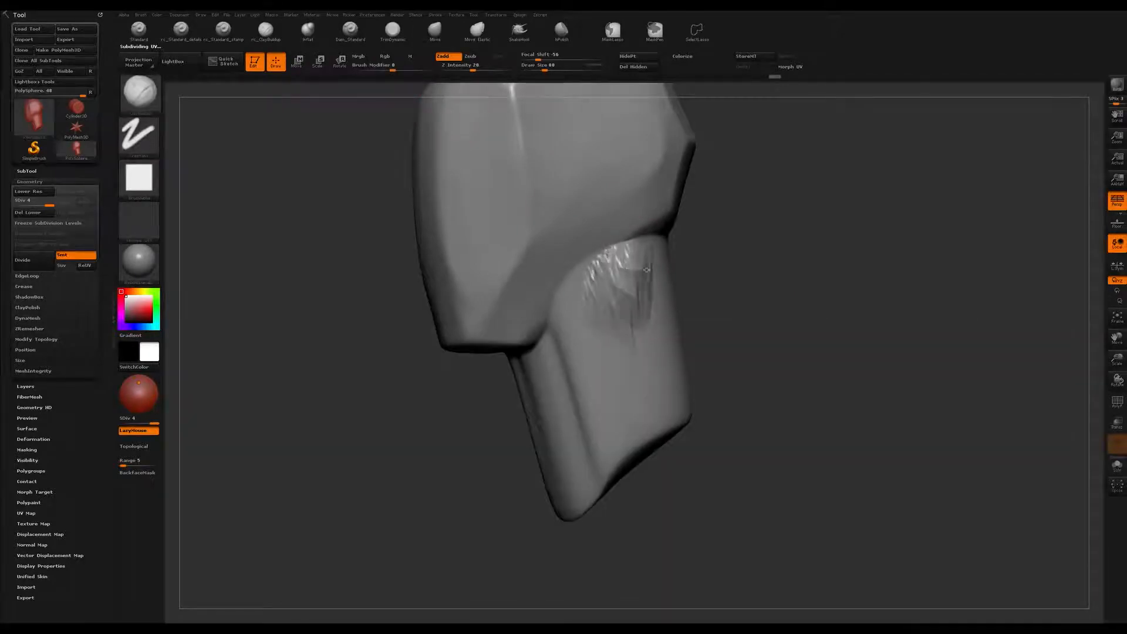
key(ctrl+z)
drag(811, 267, 809, 327)
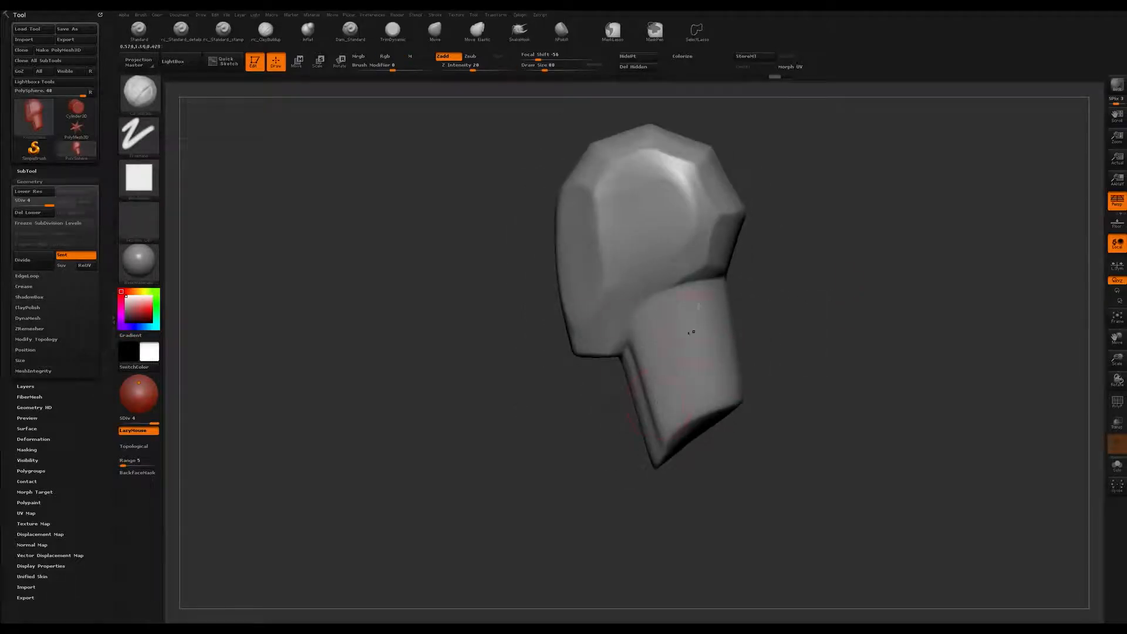
mouse_move(816, 326)
mouse_down()
mouse_move(813, 317)
mouse_move(802, 337)
mouse_up()
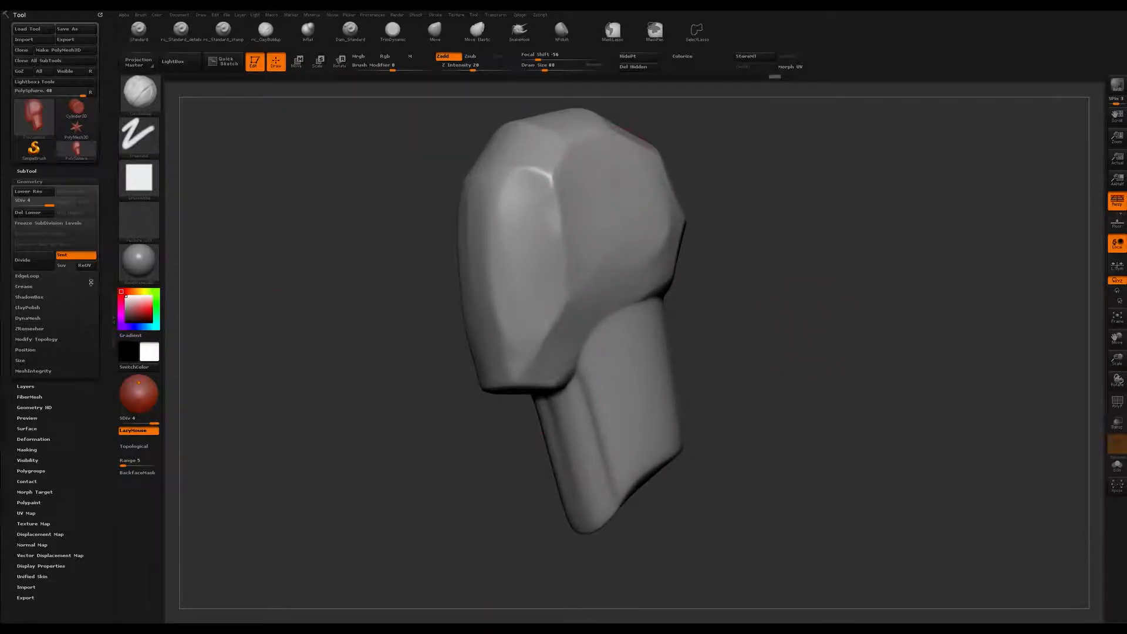
Step: Try to turn the head into a DynaMesh, agreeing to freeze its subdivision levels
scroll(59, 281, down, 1)
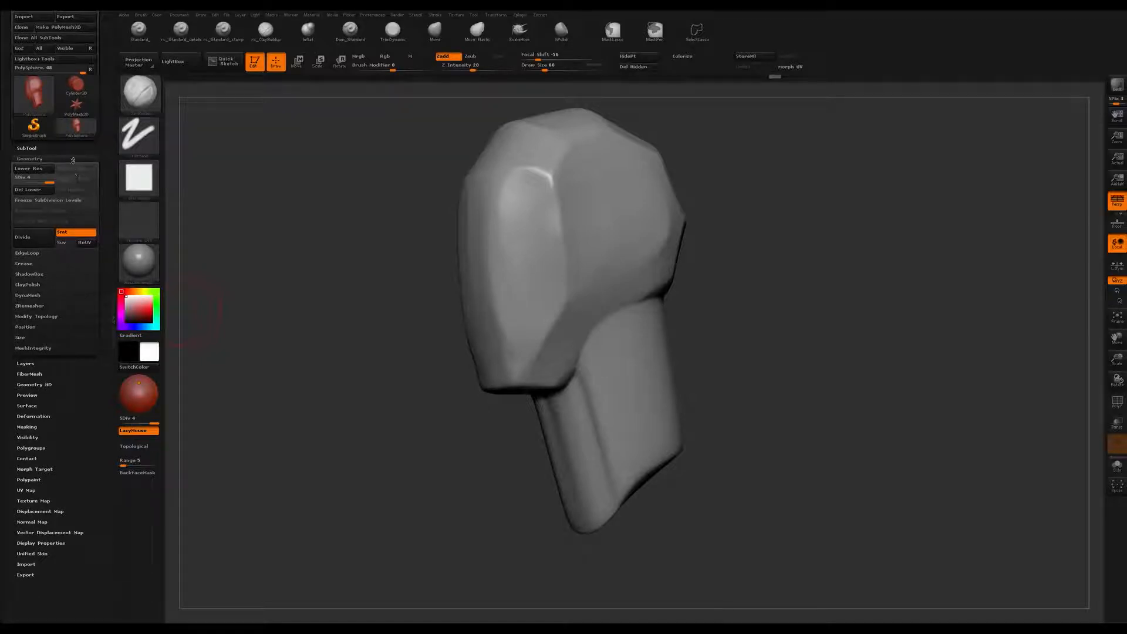
scroll(85, 152, down, 1)
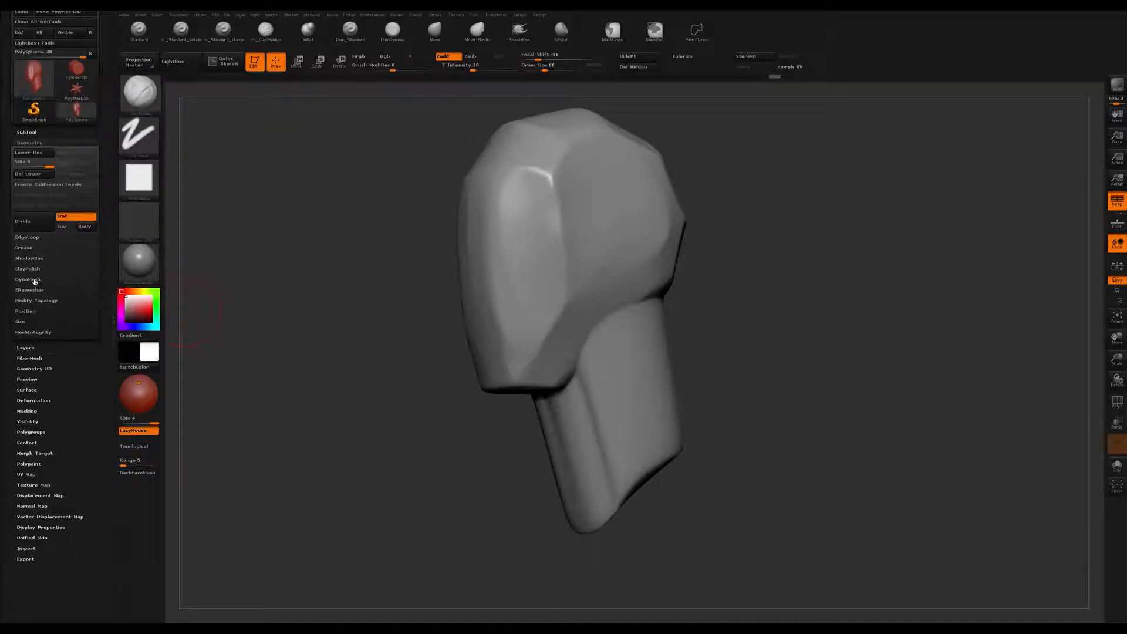
click(46, 142)
click(47, 142)
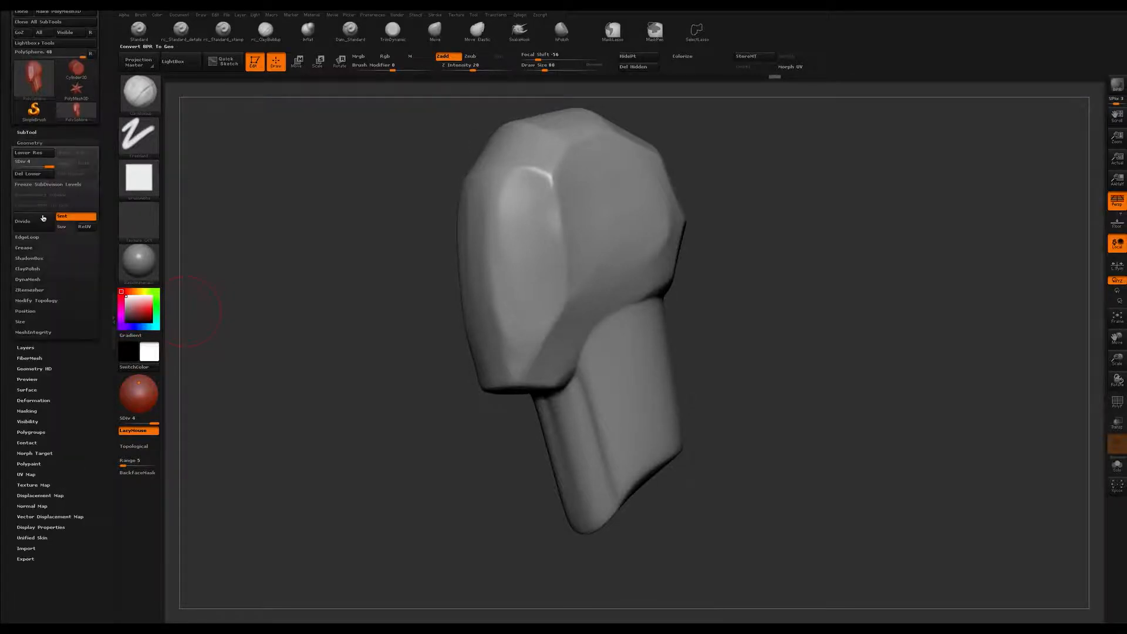
click(36, 280)
scroll(103, 259, down, 3)
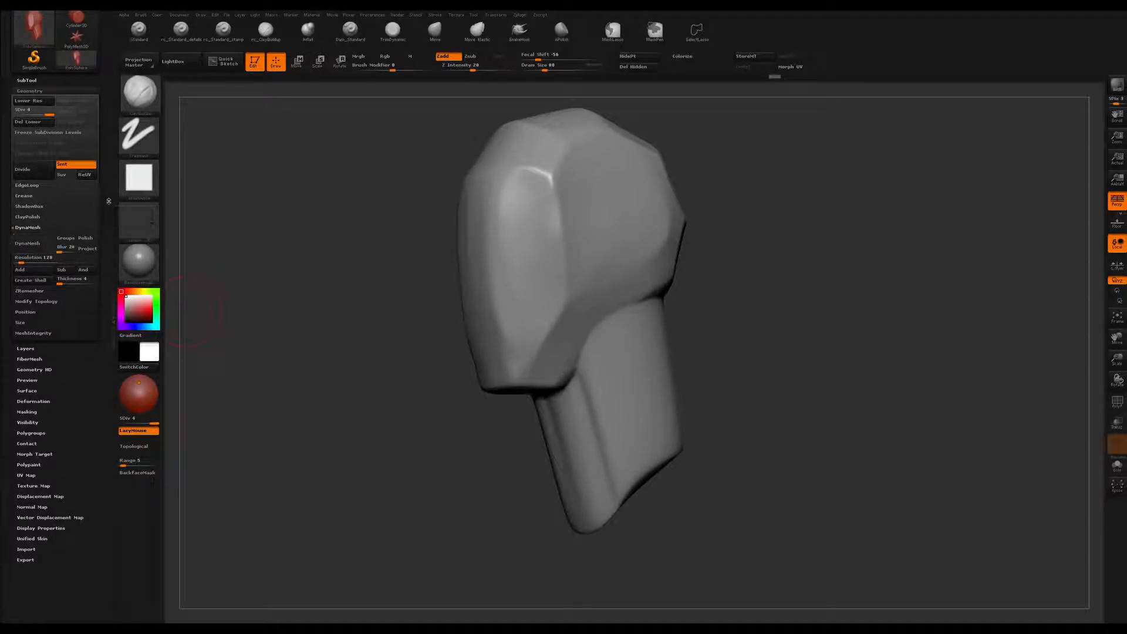
scroll(75, 181, up, 2)
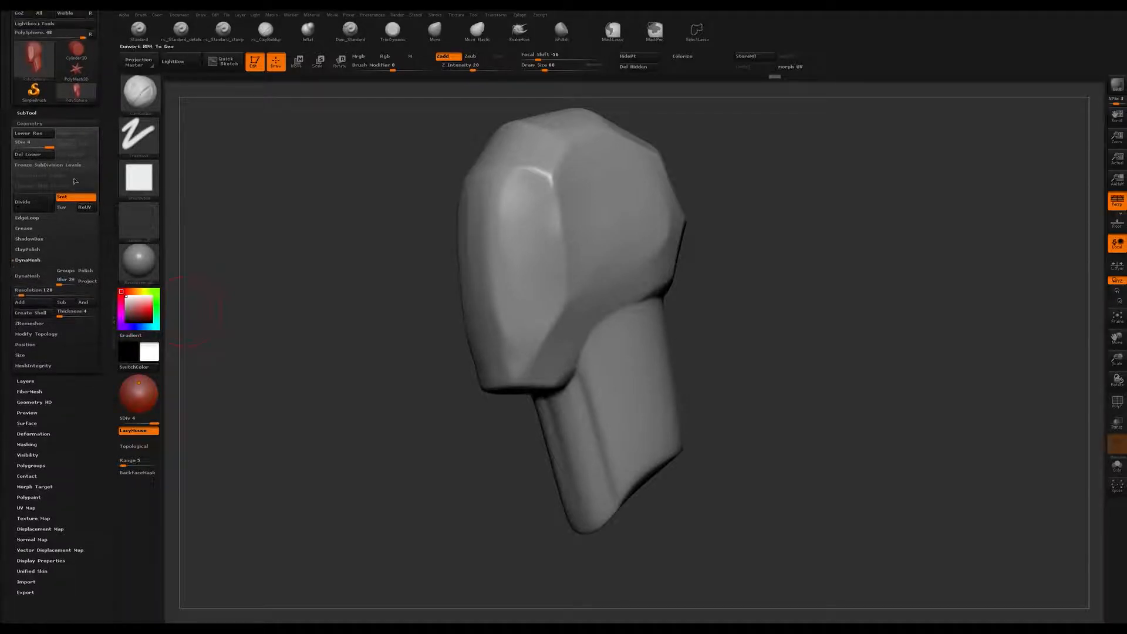
click(44, 285)
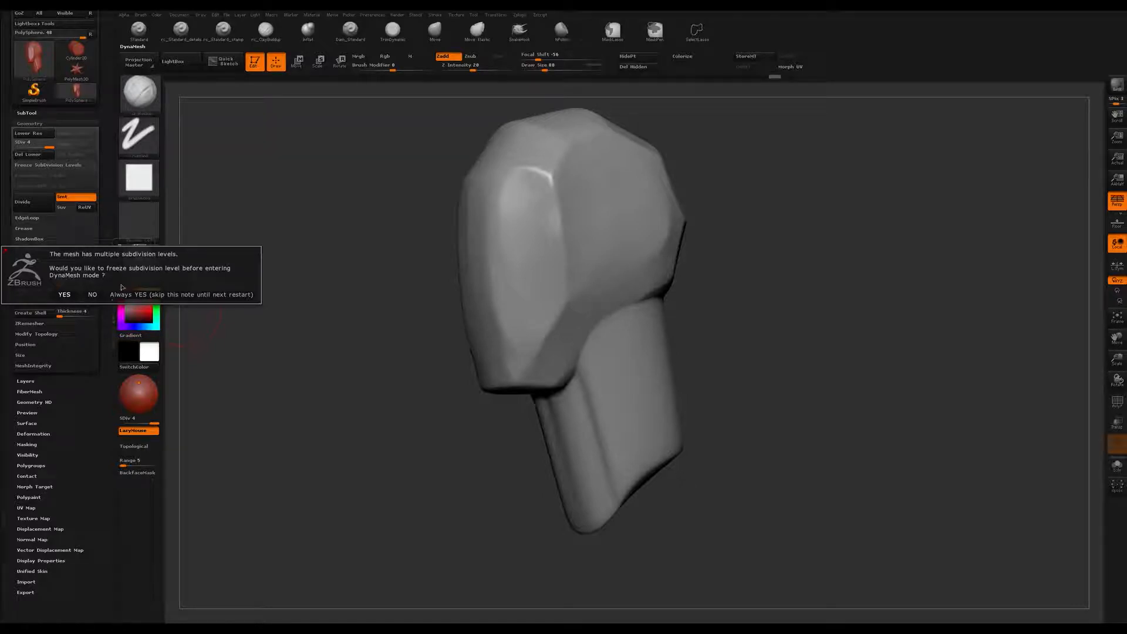
click(66, 295)
mouse_move(760, 310)
mouse_down()
mouse_move(773, 302)
mouse_move(722, 293)
mouse_up()
drag(782, 273, 809, 266)
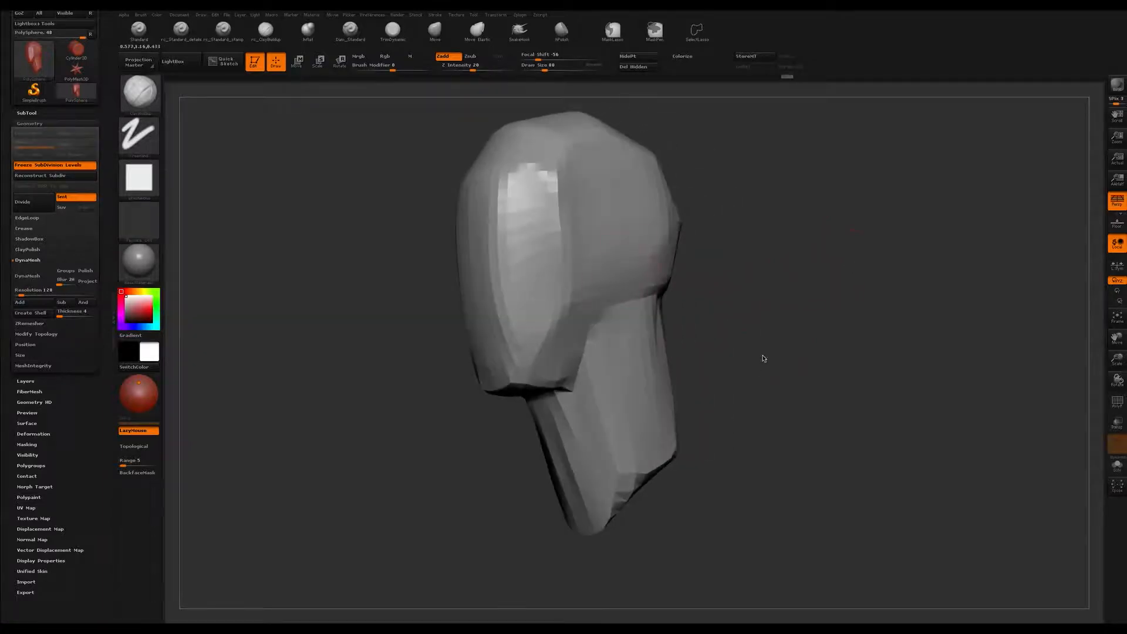
Step: Inspect the coarse mesh in wireframe and subdivide it up to level 4
key(shift+f)
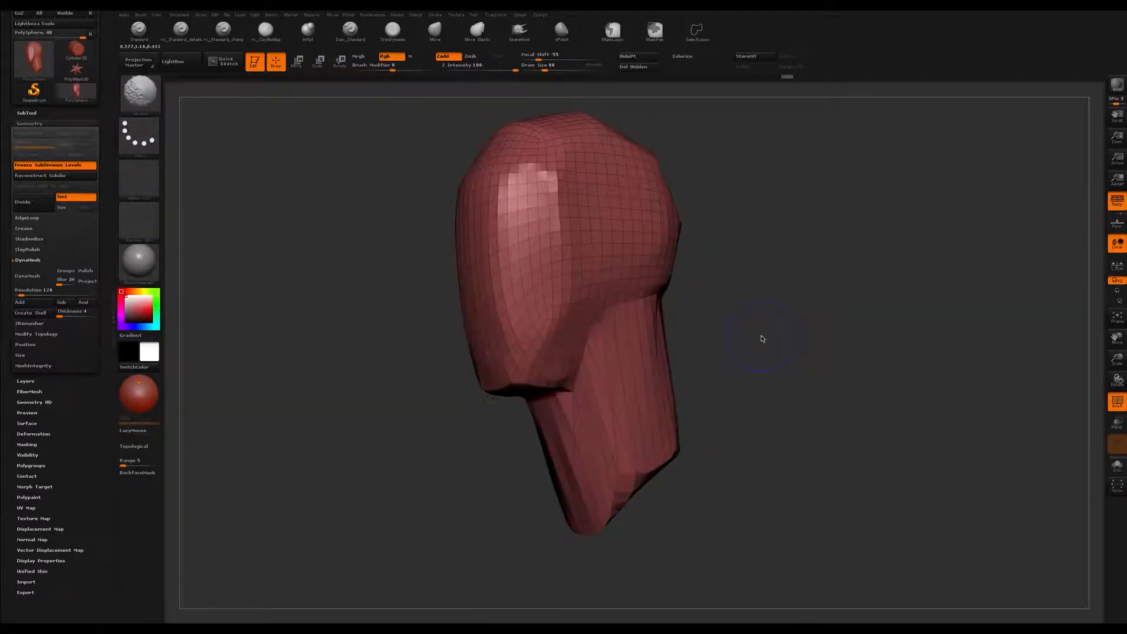
key(shift+f)
key(ctrl+d)
key(ctrl+d)
key(ctrl+d)
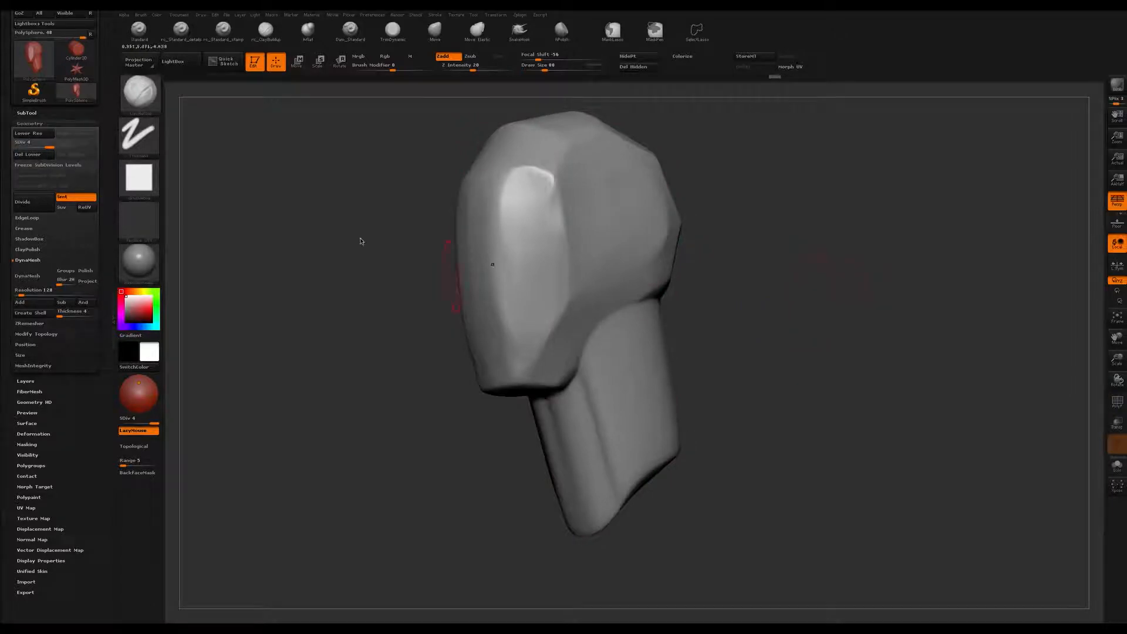
Step: Delete the mesh's lower subdivision levels and turn on DynaMesh to rebuild the head and neck with even polygons
drag(110, 170, 117, 231)
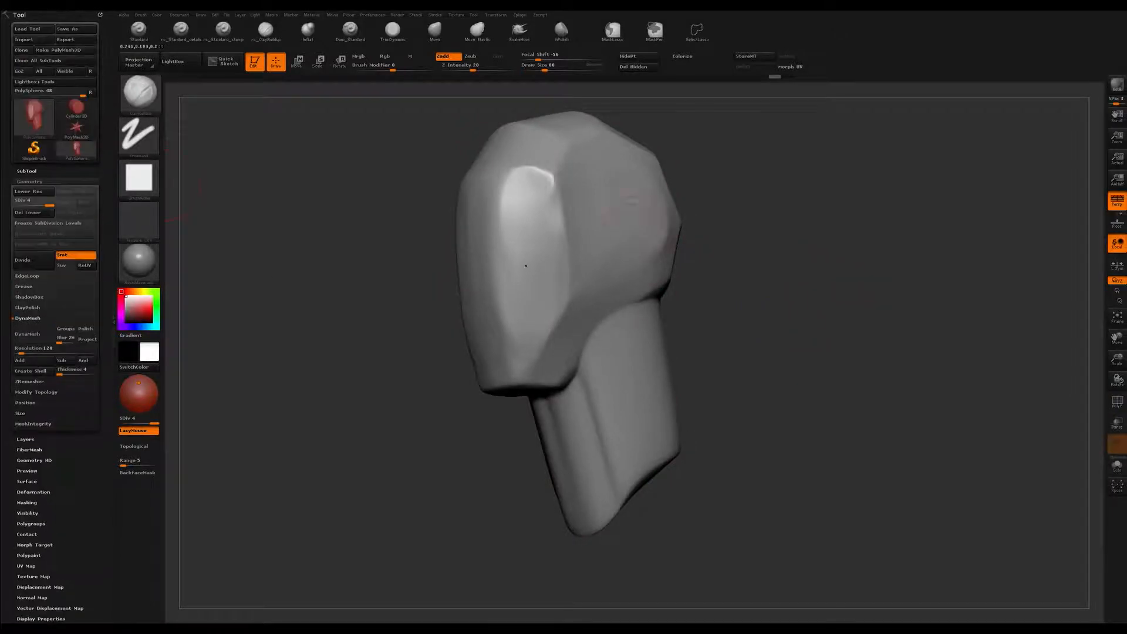
key(shift+f)
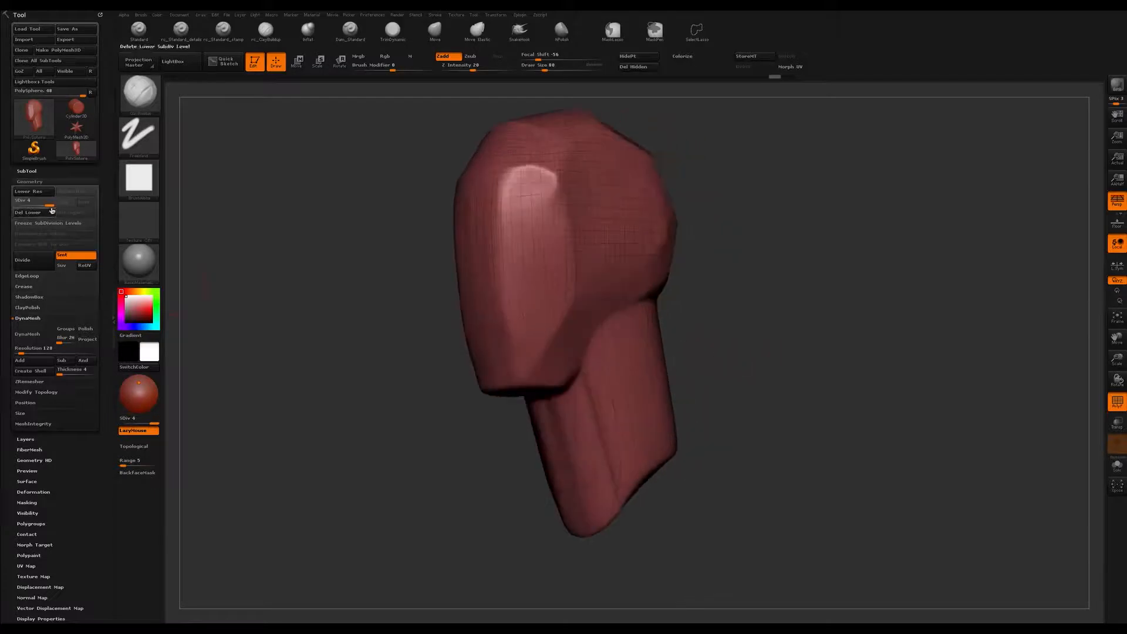
click(33, 213)
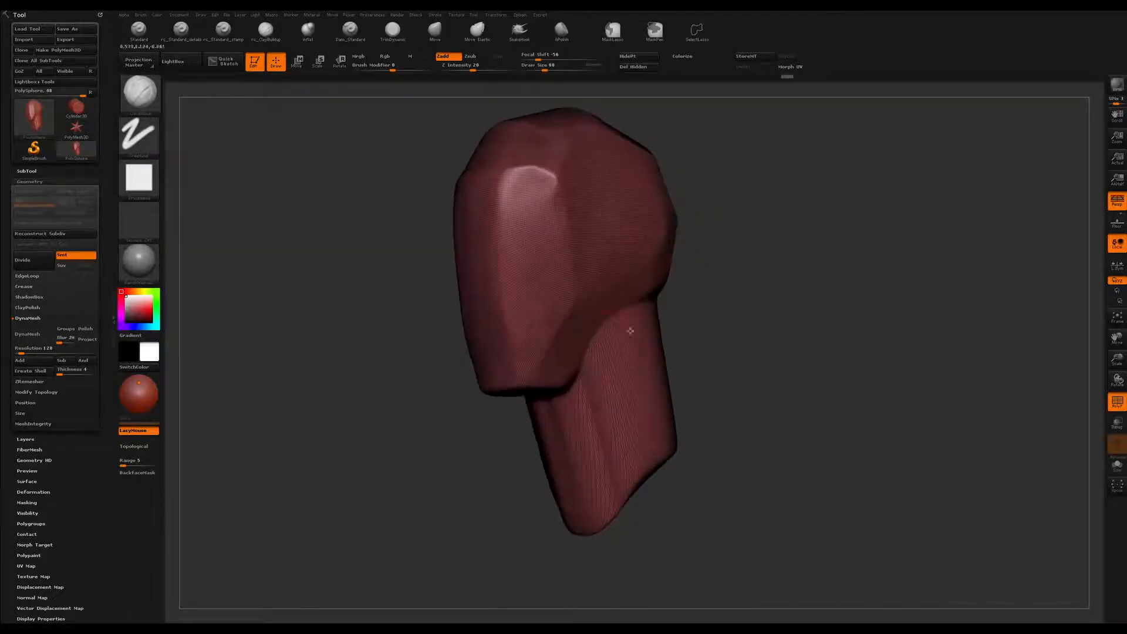
key(ctrl+z)
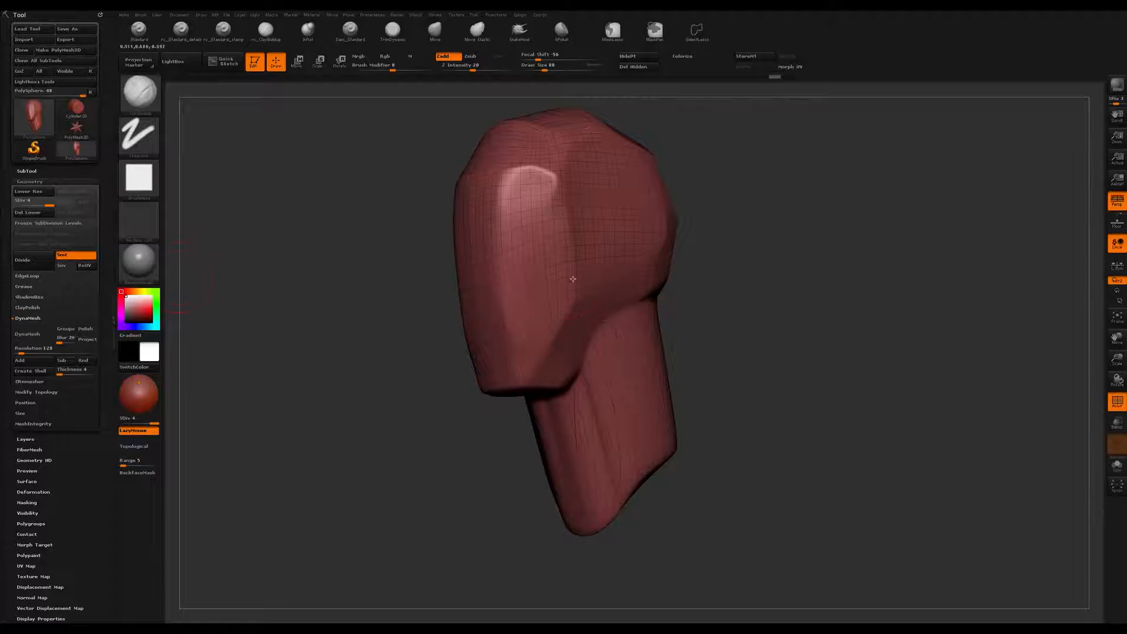
click(38, 212)
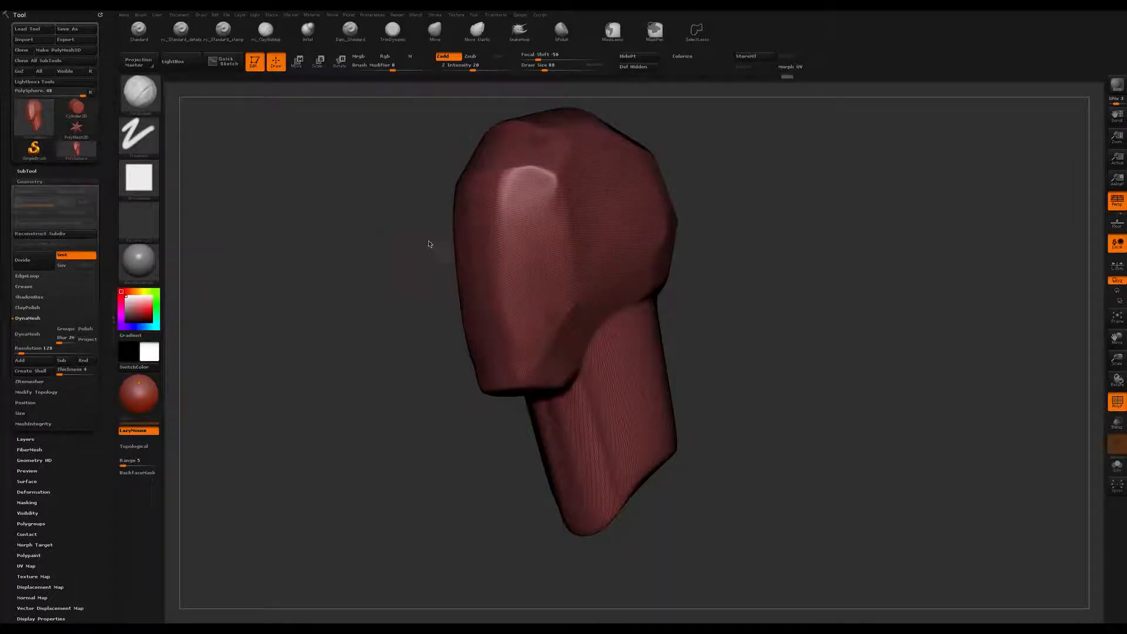
click(31, 334)
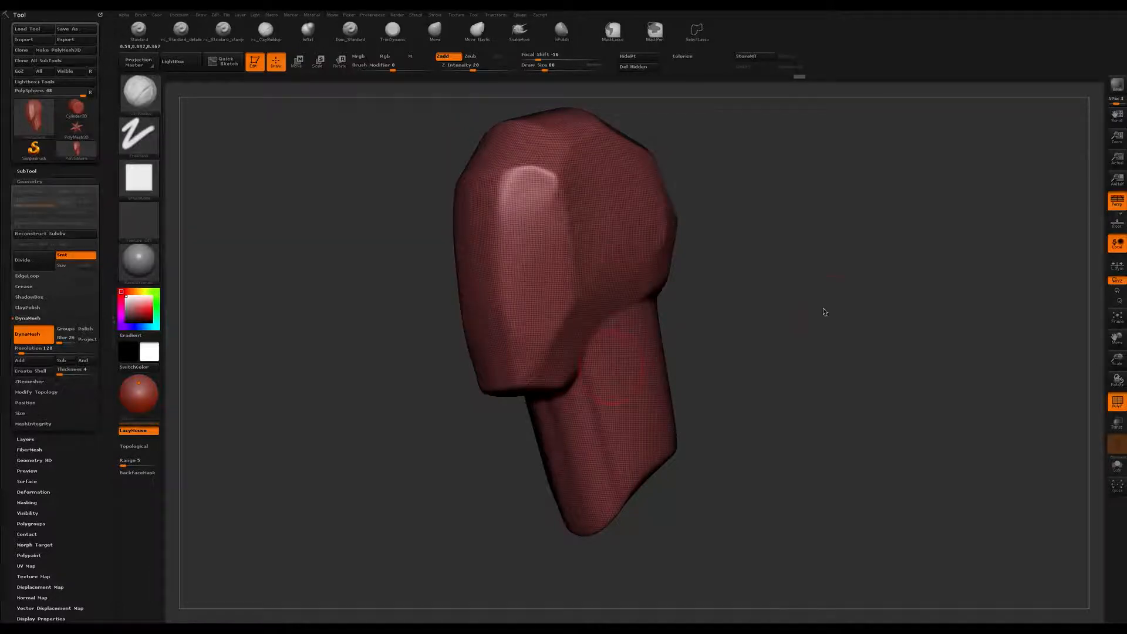
mouse_move(810, 277)
mouse_down()
mouse_move(777, 284)
mouse_move(796, 286)
mouse_move(790, 311)
mouse_move(820, 292)
mouse_up()
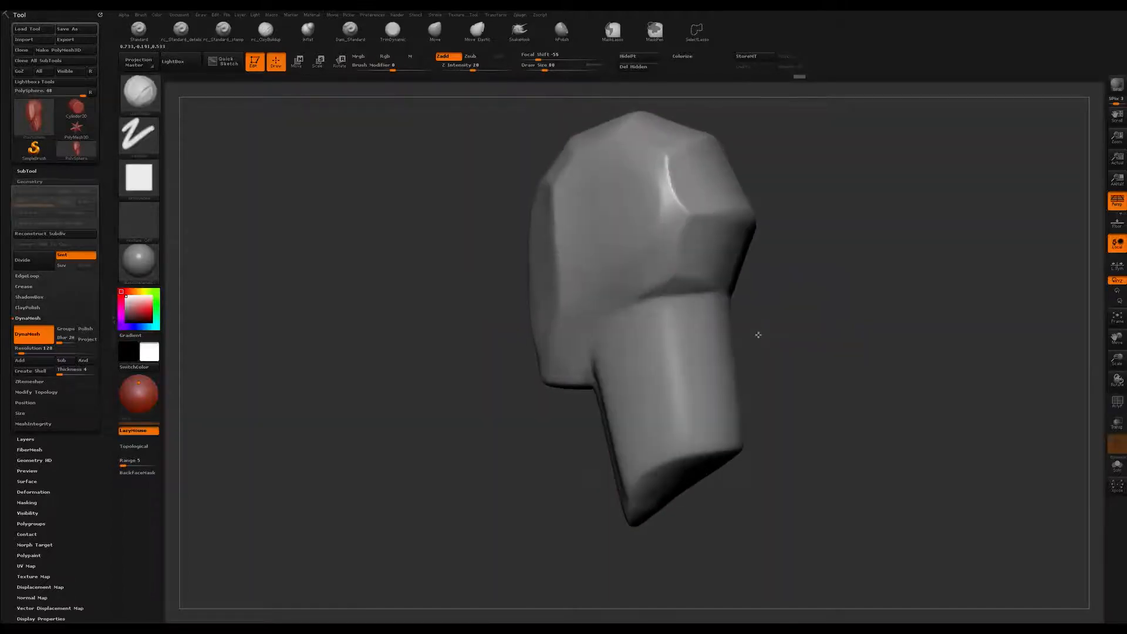
Step: Check the DynaMesh polygon distribution over the head and neck with the wireframe shown, then hide the wireframe
drag(755, 332, 780, 319)
mouse_move(794, 385)
mouse_down()
mouse_move(800, 331)
mouse_move(805, 362)
mouse_up()
key(shift+f)
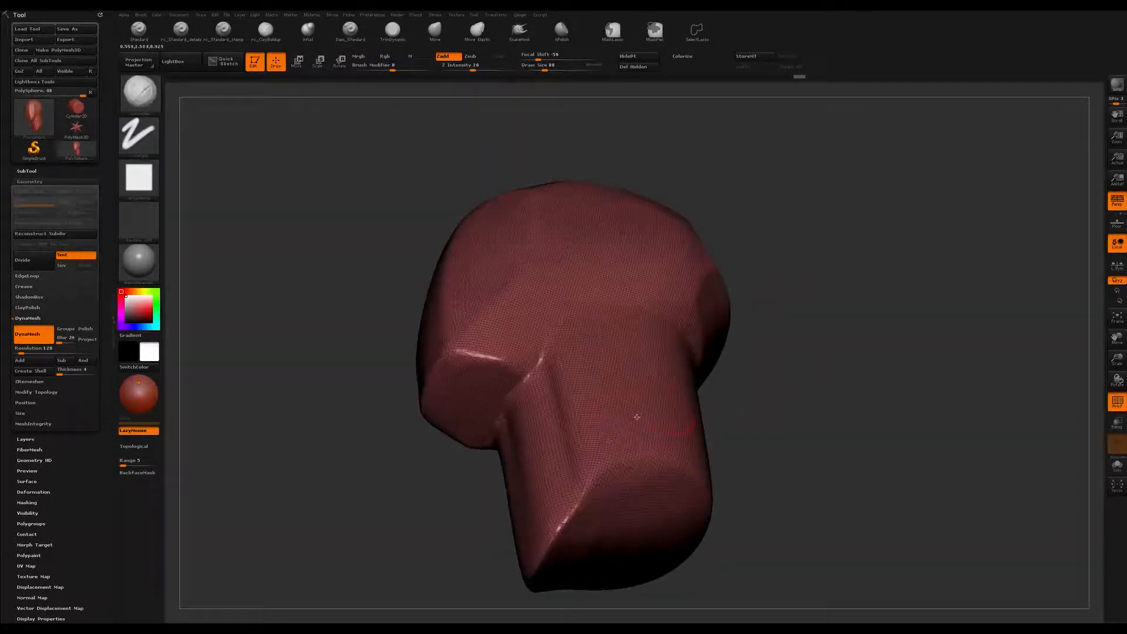
drag(846, 286, 802, 312)
key(shift+f)
mouse_move(809, 234)
mouse_down()
mouse_move(860, 315)
mouse_move(770, 358)
mouse_move(776, 337)
mouse_up()
Step: Flatten the front and side of the neck using an enlarged TrimDynamic brush
click(393, 29)
drag(821, 253, 810, 216)
drag(755, 253, 612, 362)
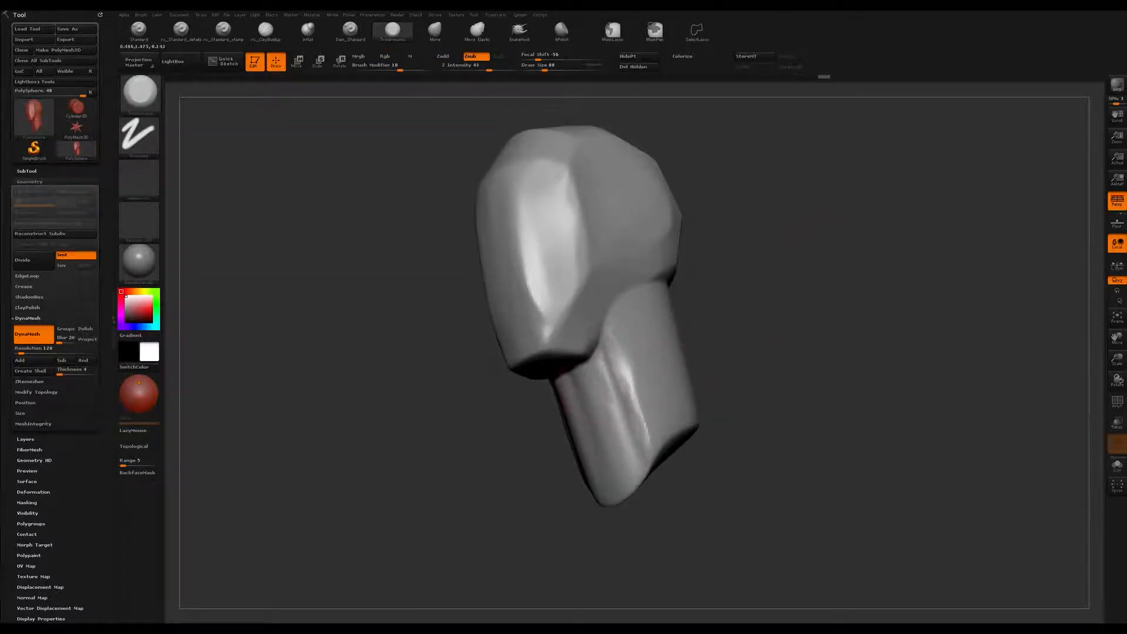
key(s)
drag(637, 395, 587, 443)
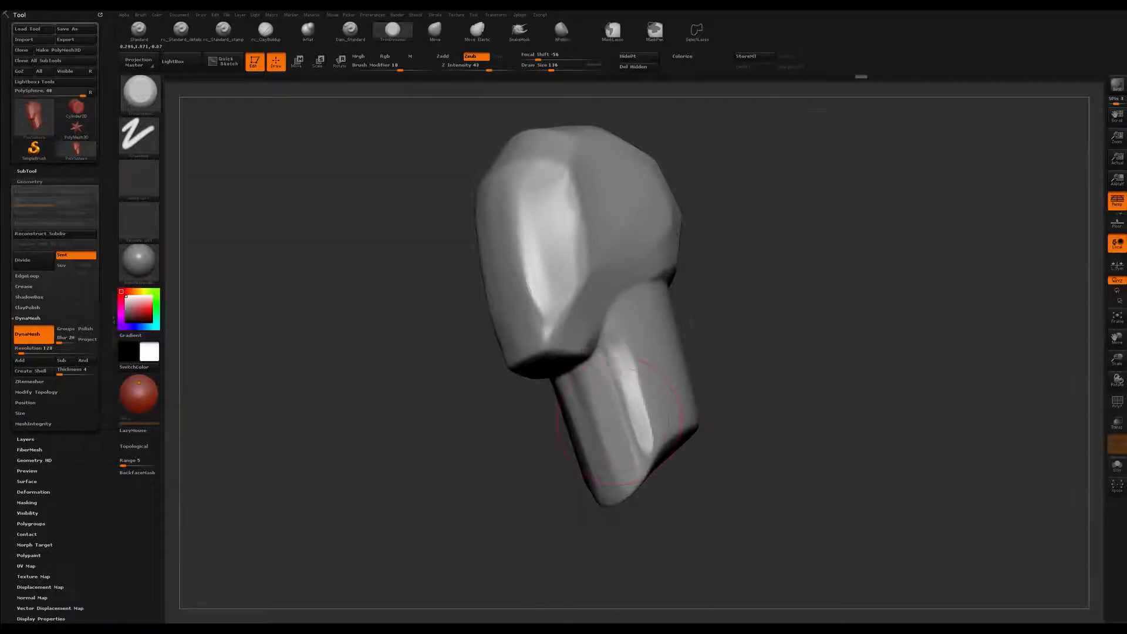
drag(628, 367, 642, 428)
Step: Trim the back and far side of the neck with TrimDynamic and smooth its lower end
drag(757, 375, 665, 367)
mouse_move(787, 350)
mouse_down()
mouse_move(666, 304)
mouse_move(699, 358)
mouse_up()
drag(793, 346, 660, 317)
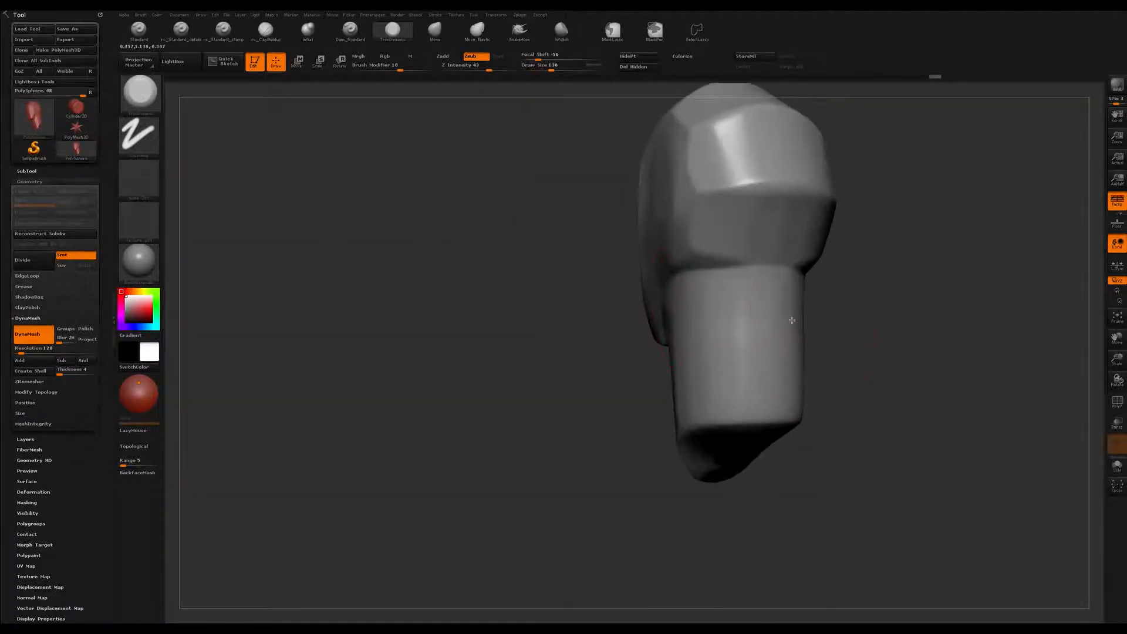
drag(779, 307, 778, 363)
drag(818, 328, 883, 297)
drag(851, 363, 741, 384)
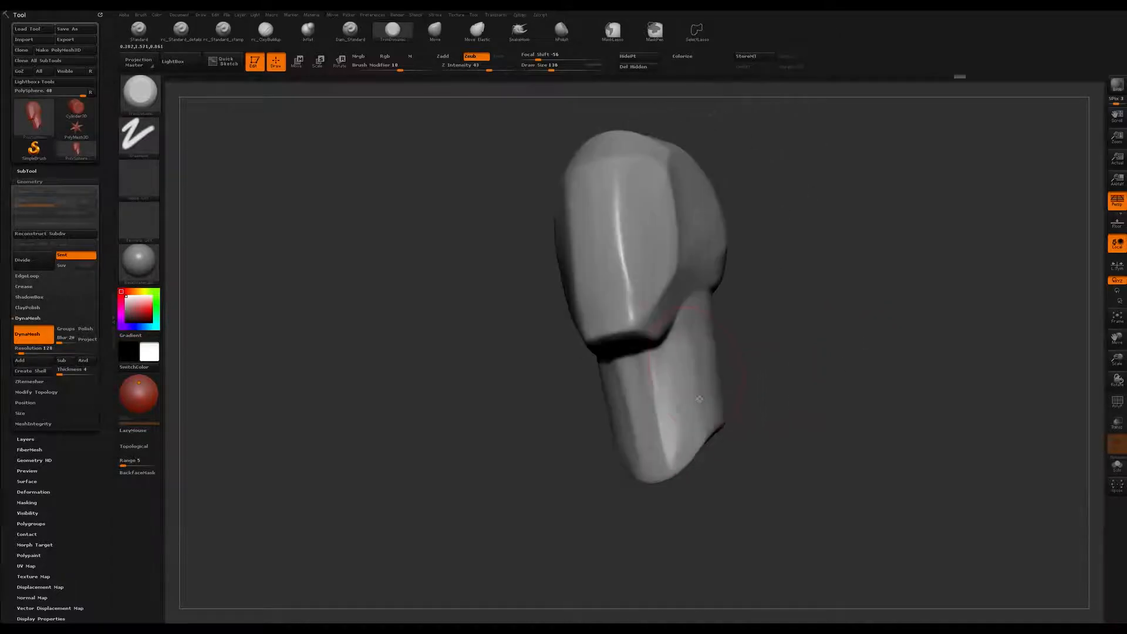
drag(663, 420, 667, 455)
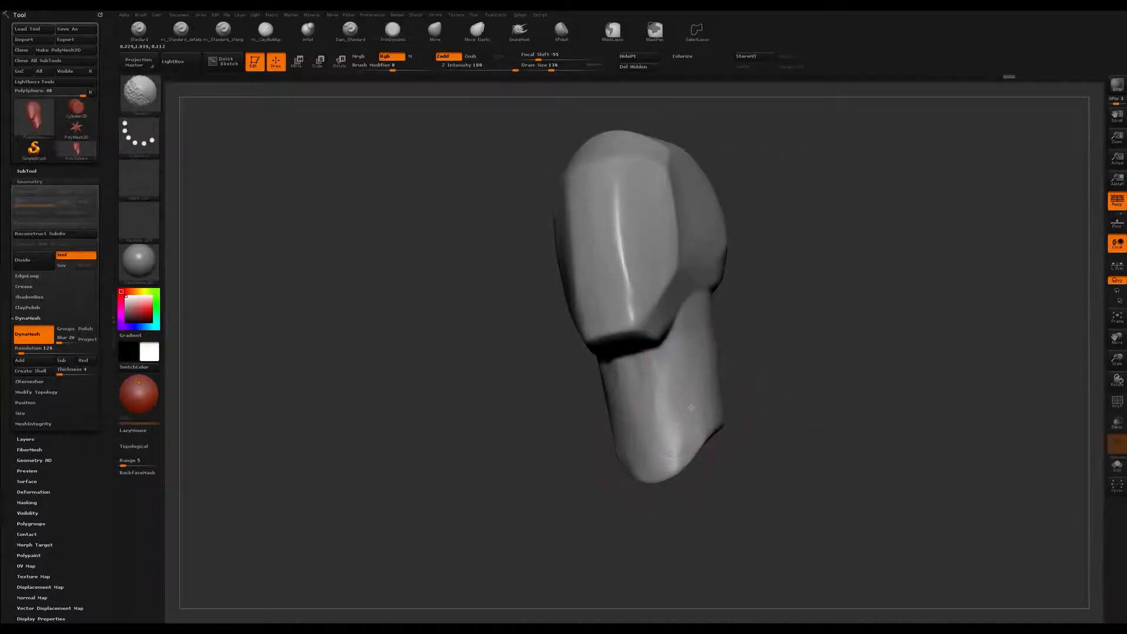
drag(800, 359, 815, 317)
Step: Measure the head from chin to crown in side view with a transpose line to locate the eye level
mouse_move(545, 259)
mouse_down()
mouse_move(598, 262)
mouse_move(578, 267)
mouse_move(595, 254)
mouse_move(611, 327)
mouse_up()
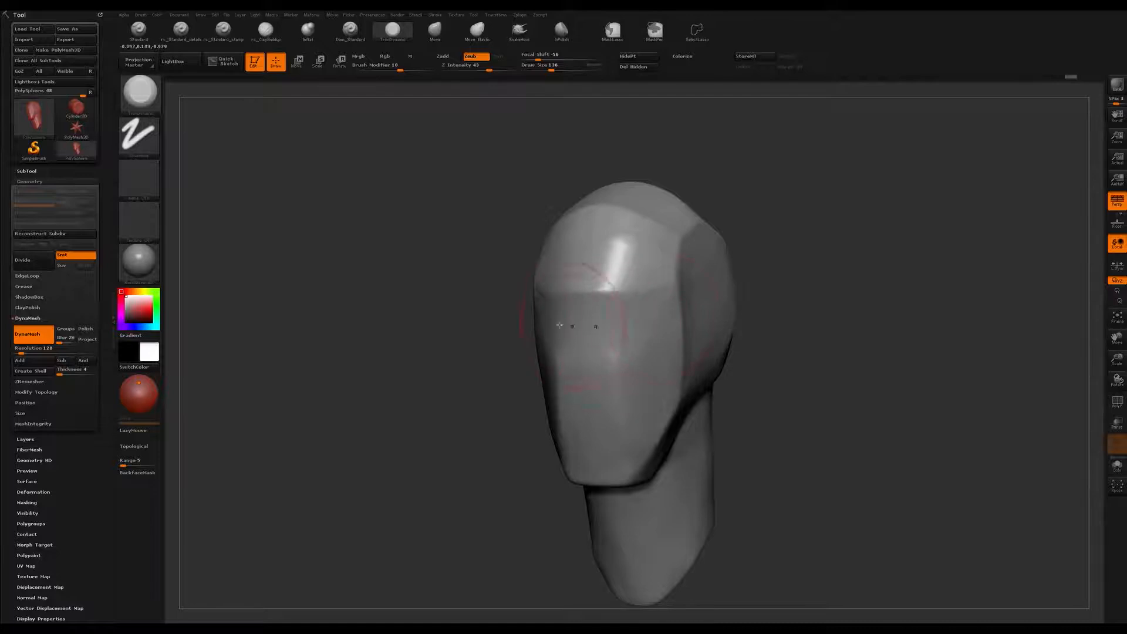
drag(763, 323, 863, 297)
key(w)
drag(610, 437, 610, 158)
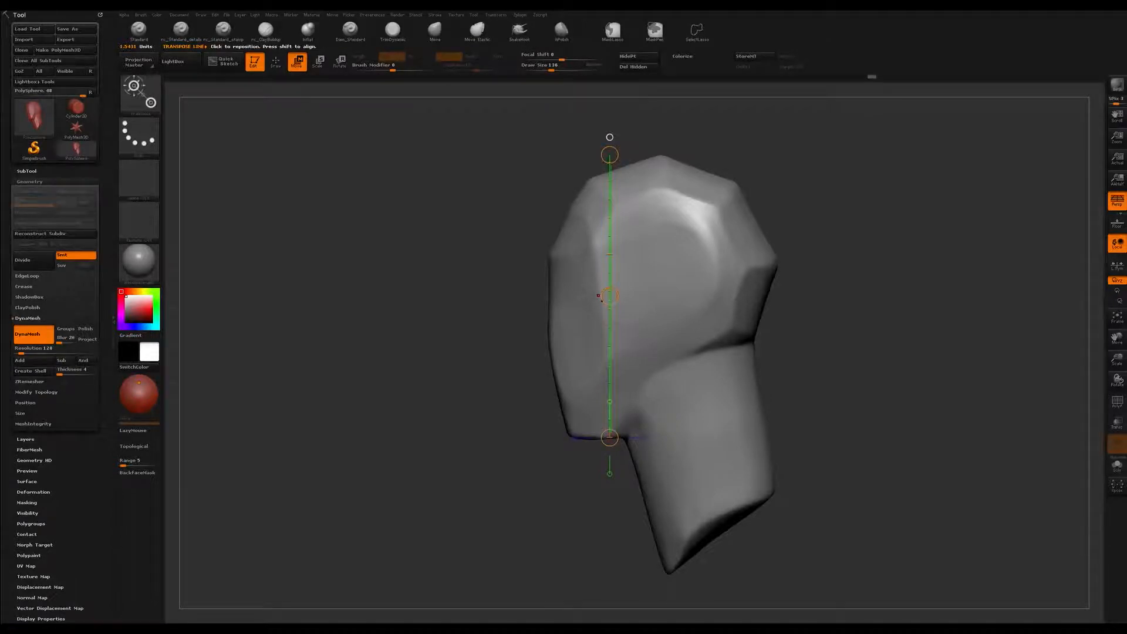
Step: Carve a horizontal eye line across the face at the head's mid-height using Dam_Standard with a brush size of 39
key(b)
key(d)
text(s39)
key(Return)
shift+drag(456, 320, 722, 288)
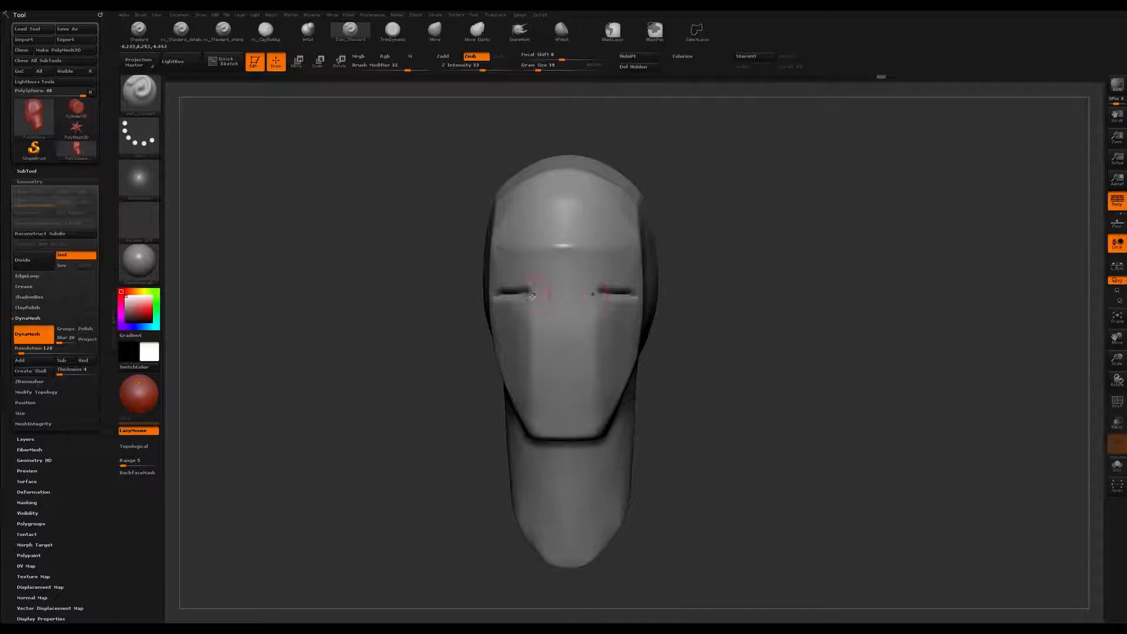
drag(543, 292, 630, 298)
mouse_move(788, 295)
mouse_down()
mouse_move(505, 446)
mouse_move(470, 443)
mouse_move(458, 410)
mouse_move(437, 398)
mouse_move(516, 346)
mouse_move(531, 304)
mouse_move(558, 310)
mouse_up()
Step: Deepen the eye line across the full width of the face using Dam_Standard at brush size 71
key(s)
drag(845, 299, 830, 229)
mouse_move(751, 295)
alt+mouse_down()
mouse_move(777, 255)
mouse_move(782, 276)
mouse_move(762, 292)
alt+mouse_up()
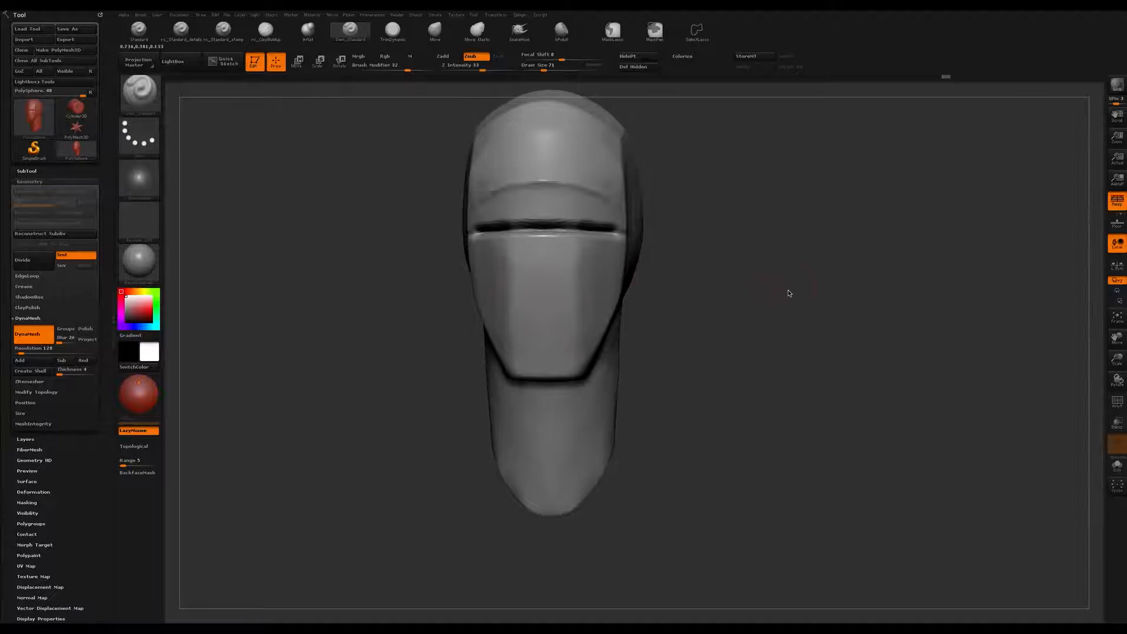
mouse_move(813, 193)
alt+mouse_down()
mouse_move(825, 201)
mouse_move(815, 203)
alt+mouse_up()
drag(720, 175, 628, 179)
alt+drag(879, 146, 812, 143)
drag(860, 188, 791, 205)
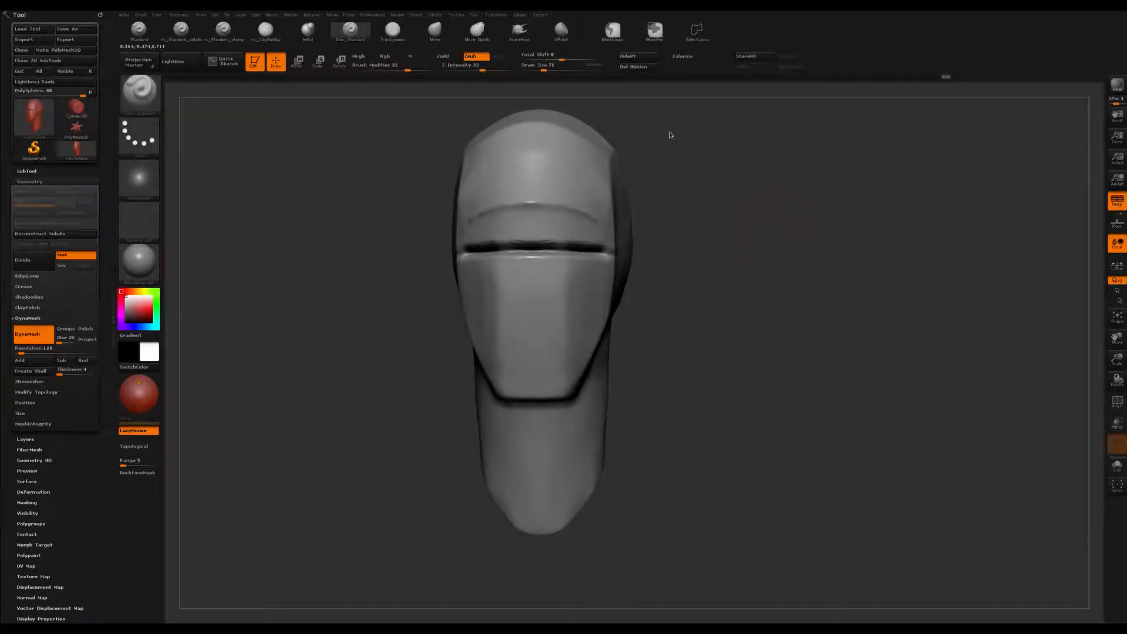
Step: Carve back the eye areas and cheeks with ClayBuildup at size 83, leaving a central nose block down the face
key(b)
key(c)
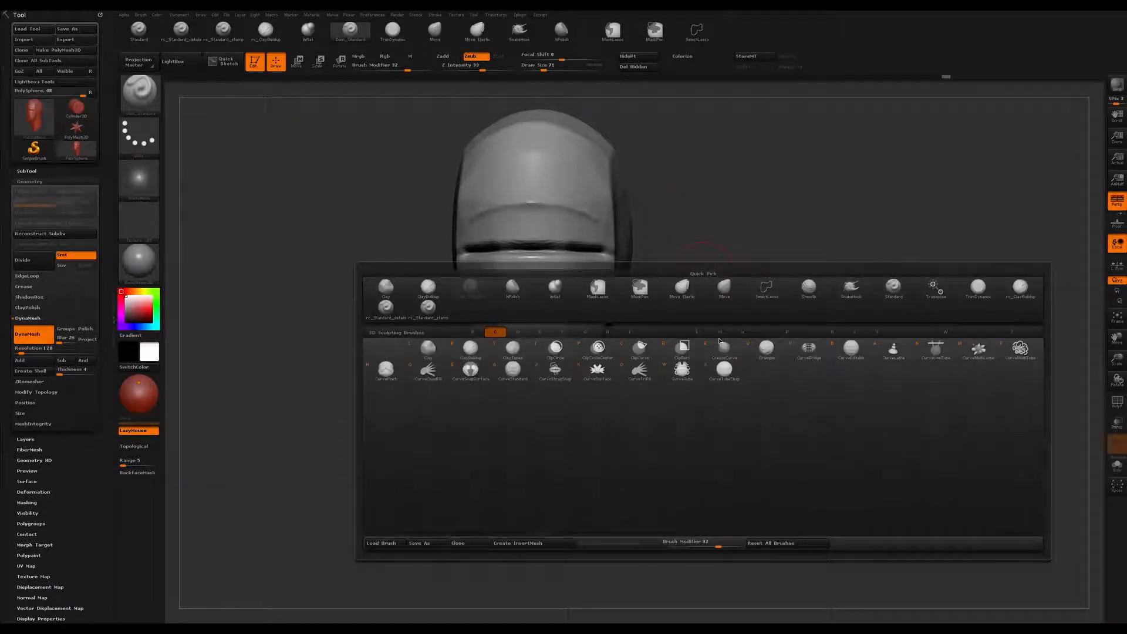
key(b)
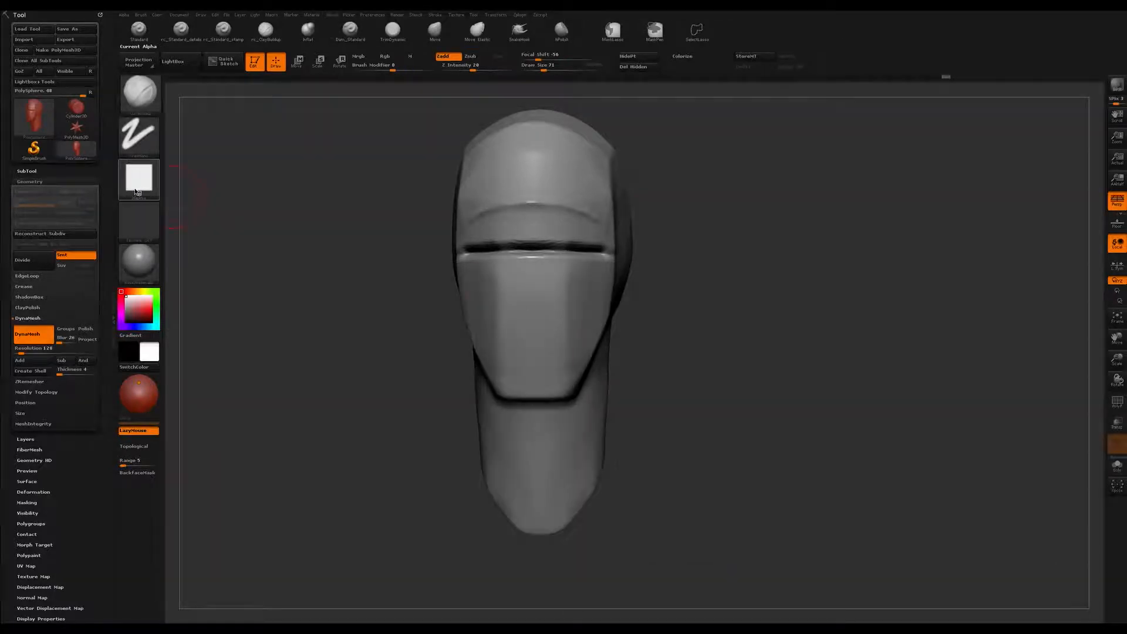
mouse_move(138, 188)
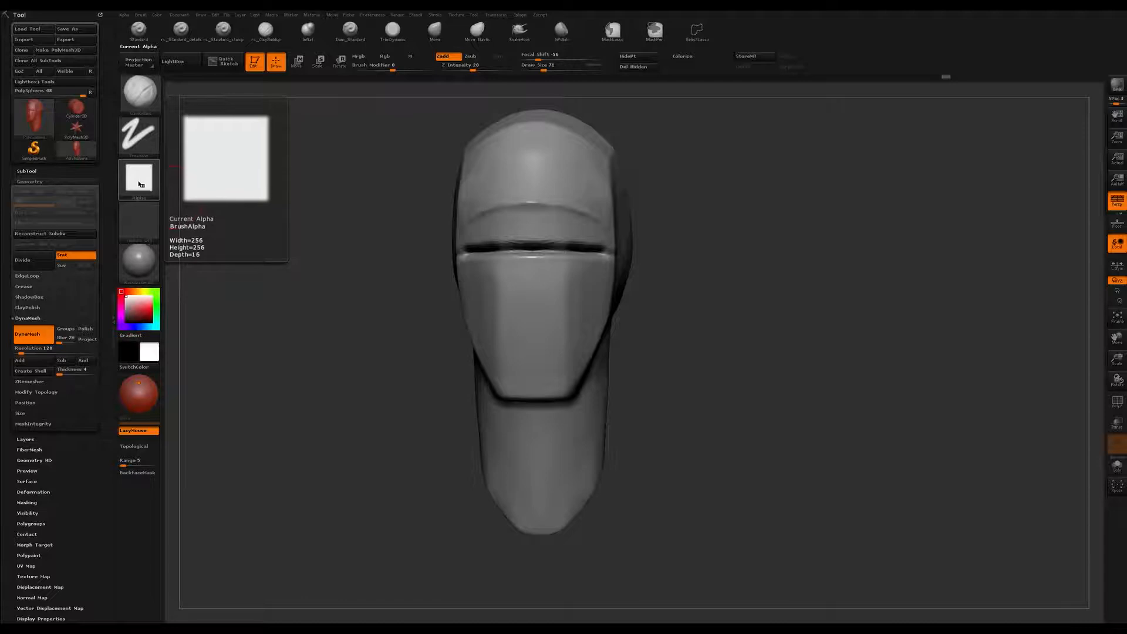
mouse_move(426, 301)
mouse_down()
mouse_move(646, 276)
mouse_move(900, 223)
mouse_up()
mouse_move(592, 224)
shift+mouse_down()
mouse_move(574, 205)
mouse_move(593, 223)
shift+mouse_up()
mouse_move(874, 259)
alt+mouse_down()
mouse_move(847, 232)
mouse_move(725, 279)
alt+mouse_up()
key(s)
mouse_move(557, 259)
mouse_down()
mouse_move(598, 262)
mouse_move(552, 260)
mouse_move(553, 406)
mouse_move(566, 283)
mouse_move(548, 266)
mouse_move(603, 265)
mouse_move(602, 281)
mouse_move(558, 304)
mouse_move(606, 329)
mouse_up()
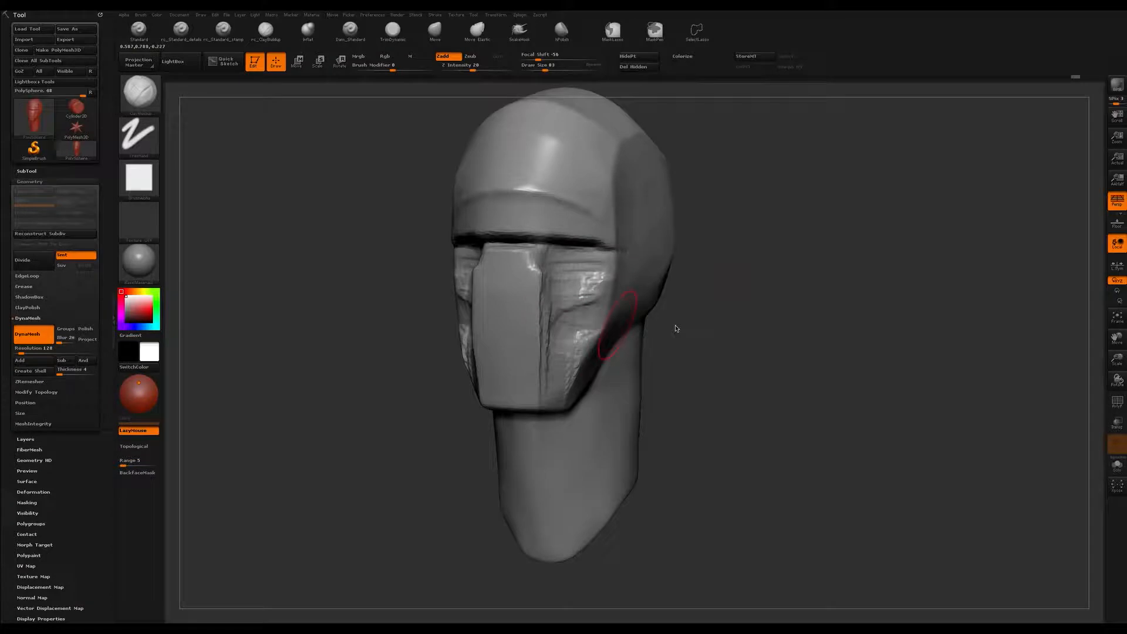
drag(827, 317, 747, 296)
drag(445, 470, 528, 463)
alt+drag(538, 254, 600, 252)
Step: Check the angle of the face planes from below with a transpose line and return to drawing mode
mouse_move(827, 249)
mouse_down()
mouse_move(816, 156)
mouse_move(752, 175)
mouse_up()
key(w)
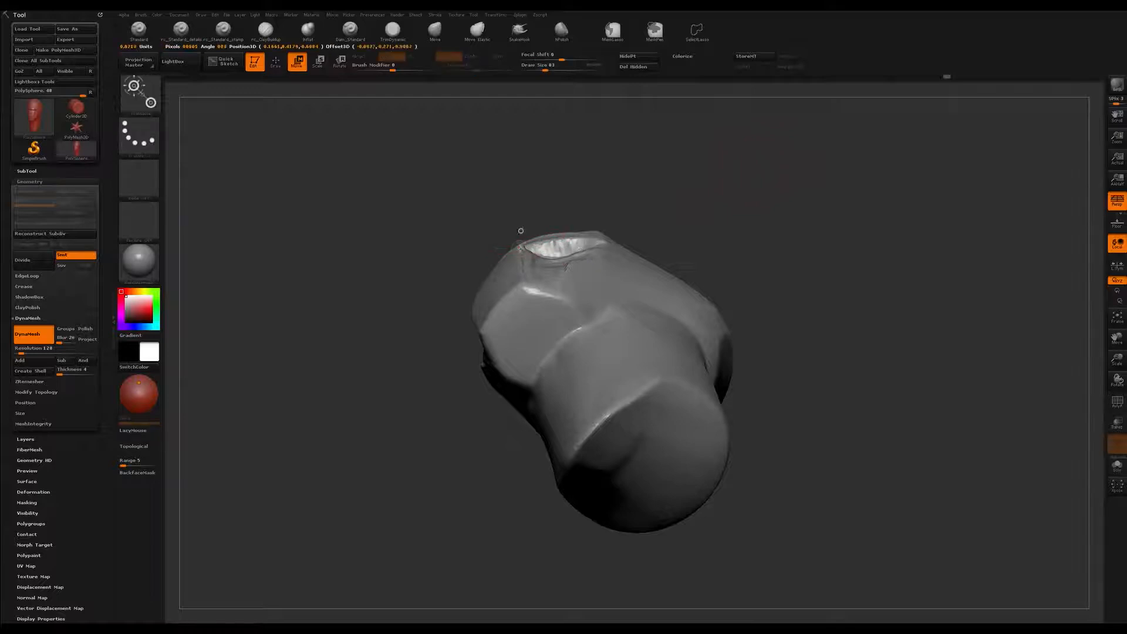
drag(683, 248, 762, 160)
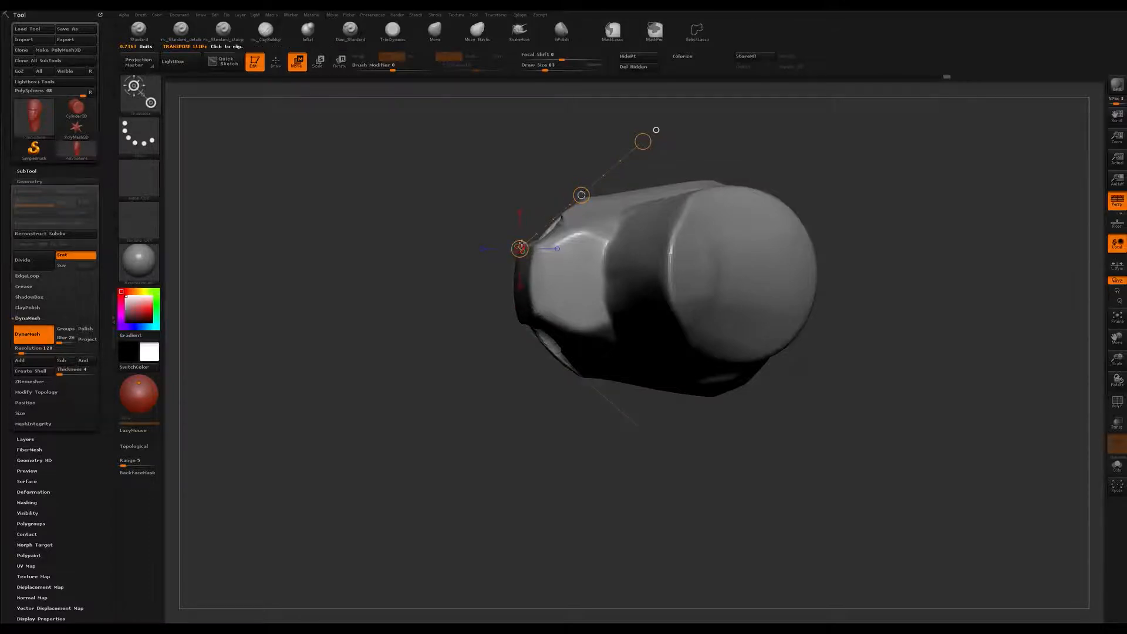
drag(647, 134, 556, 140)
drag(729, 116, 734, 256)
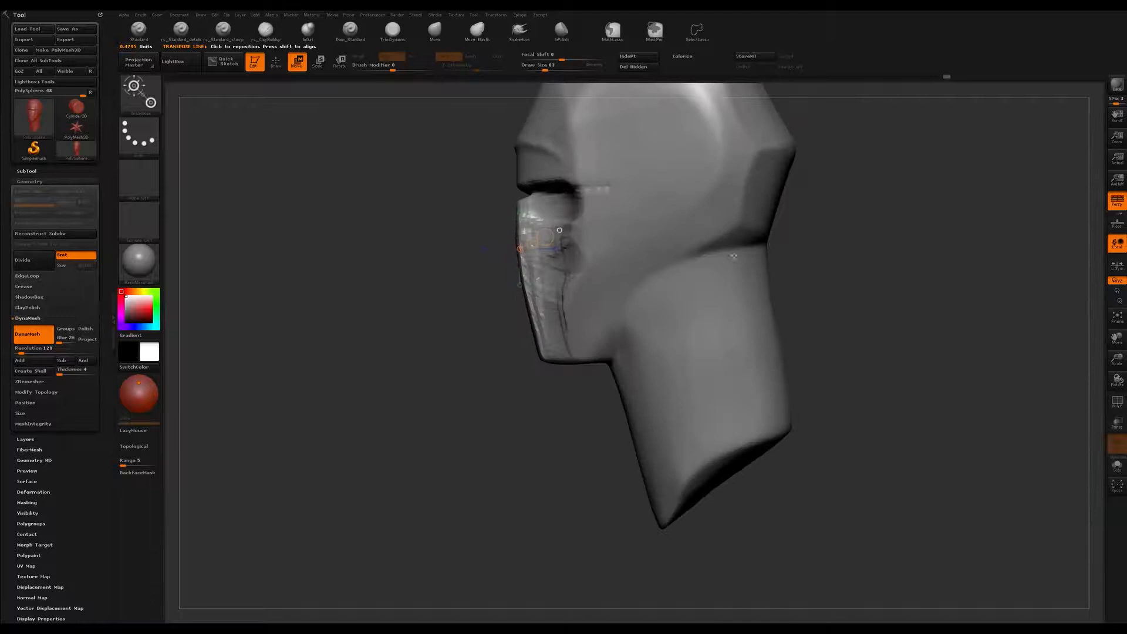
key(q)
Step: Build up the cheek planes below the eye line with ClayBuildup at brush size 120
drag(412, 321, 470, 330)
key(bracketright)
key(bracketright)
key(bracketright)
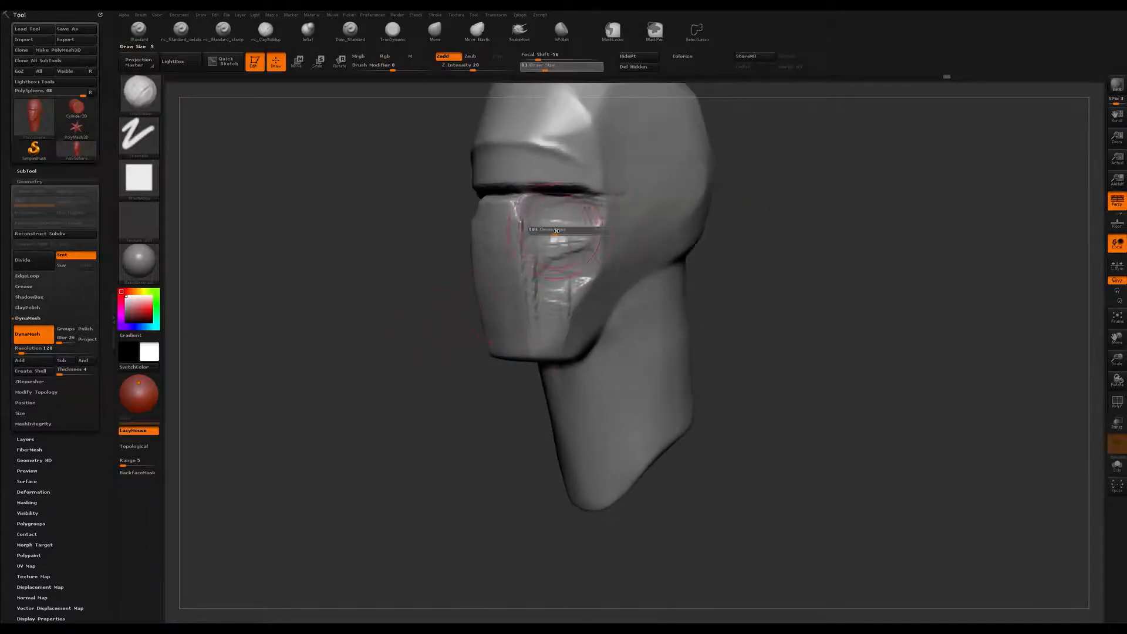
drag(543, 230, 567, 241)
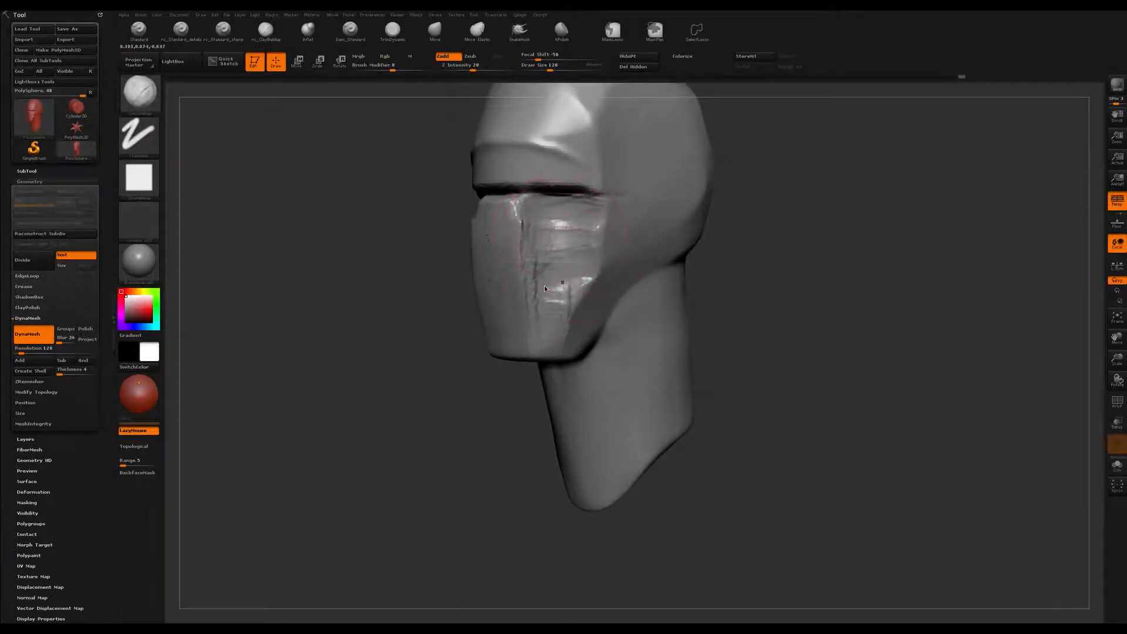
mouse_move(553, 224)
mouse_down()
mouse_move(546, 359)
mouse_move(564, 352)
mouse_move(578, 305)
mouse_up()
mouse_move(659, 270)
mouse_down()
mouse_move(803, 213)
mouse_move(767, 300)
mouse_move(573, 320)
mouse_up()
Step: Lay vertical ClayBuildup strokes down the cheeks beside the nose block toward the chin
drag(547, 273, 556, 352)
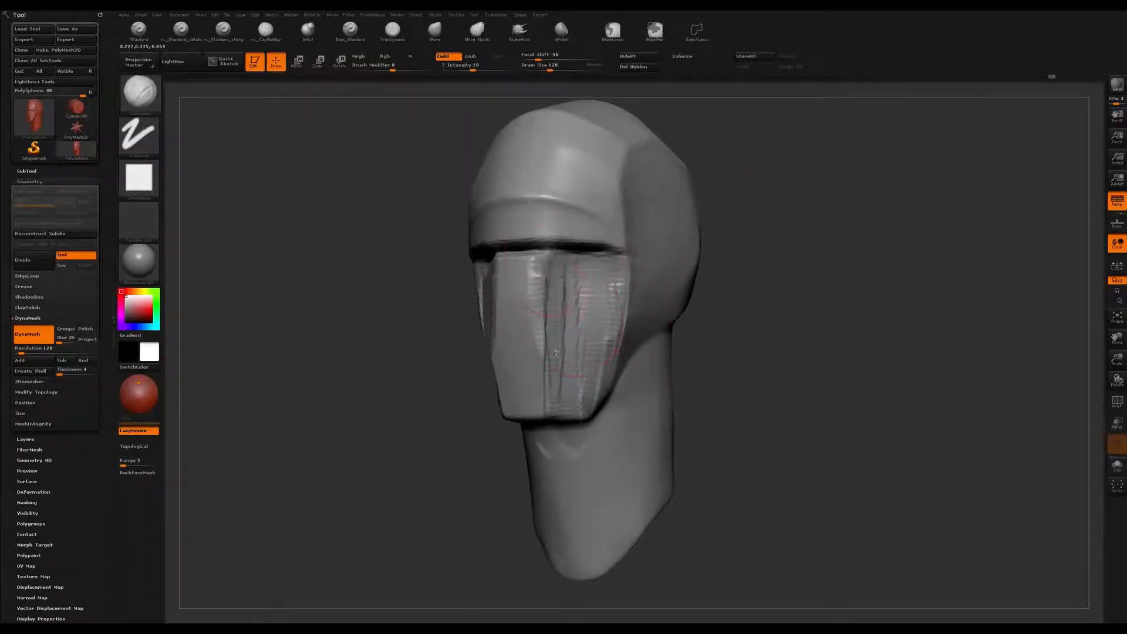
mouse_move(547, 271)
mouse_down()
mouse_move(552, 370)
mouse_move(562, 370)
mouse_up()
drag(584, 275, 578, 367)
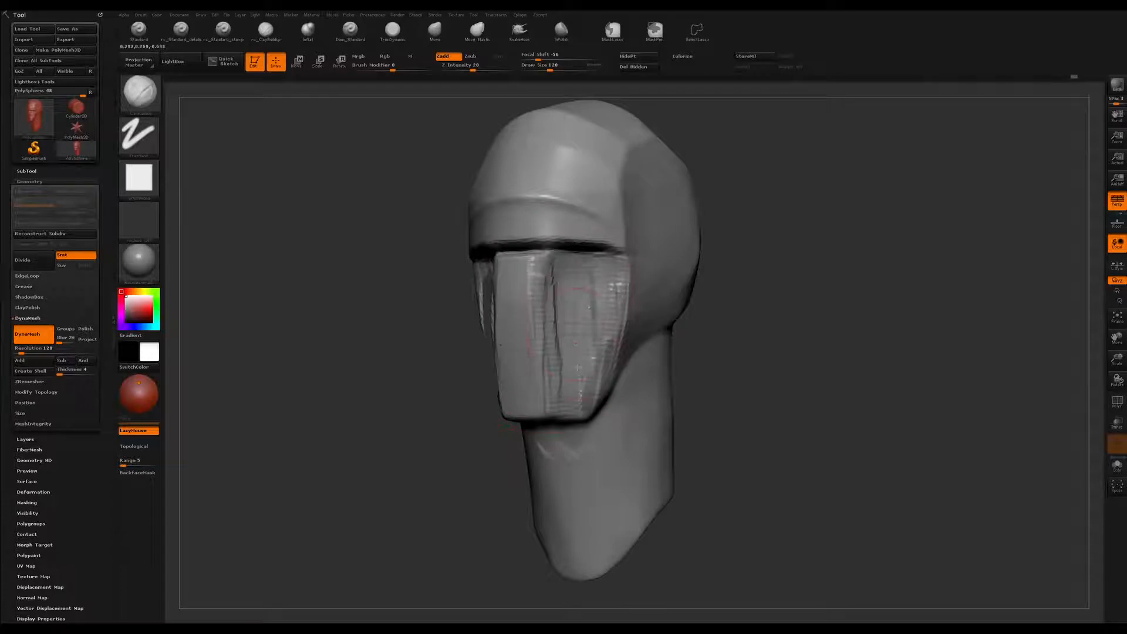
drag(608, 270, 605, 399)
drag(575, 276, 568, 384)
drag(811, 330, 646, 332)
mouse_move(518, 497)
mouse_down()
mouse_move(494, 451)
mouse_move(716, 329)
mouse_move(684, 329)
mouse_move(769, 282)
mouse_up()
mouse_move(857, 293)
mouse_down()
mouse_move(792, 295)
mouse_move(859, 291)
mouse_up()
Step: Shape the top of the nose block with ClayBuildup at size 97 and smooth the nose and cheeks
key(s)
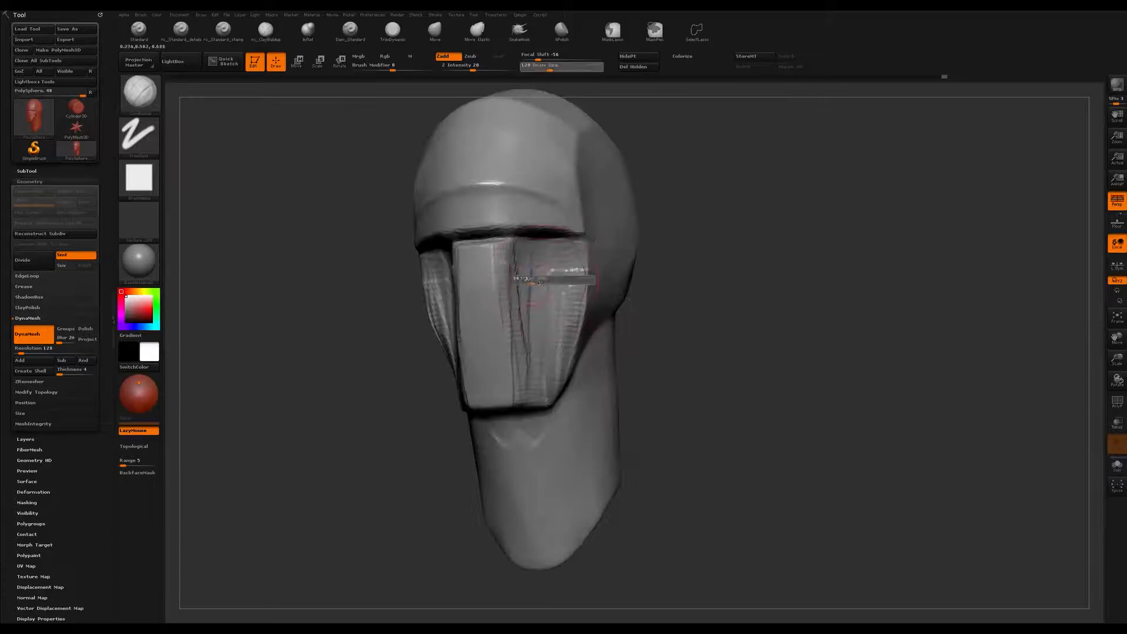
key(s)
mouse_move(489, 254)
mouse_down()
mouse_move(505, 252)
mouse_move(486, 271)
mouse_move(501, 260)
mouse_up()
key(s)
shift+drag(483, 262, 496, 261)
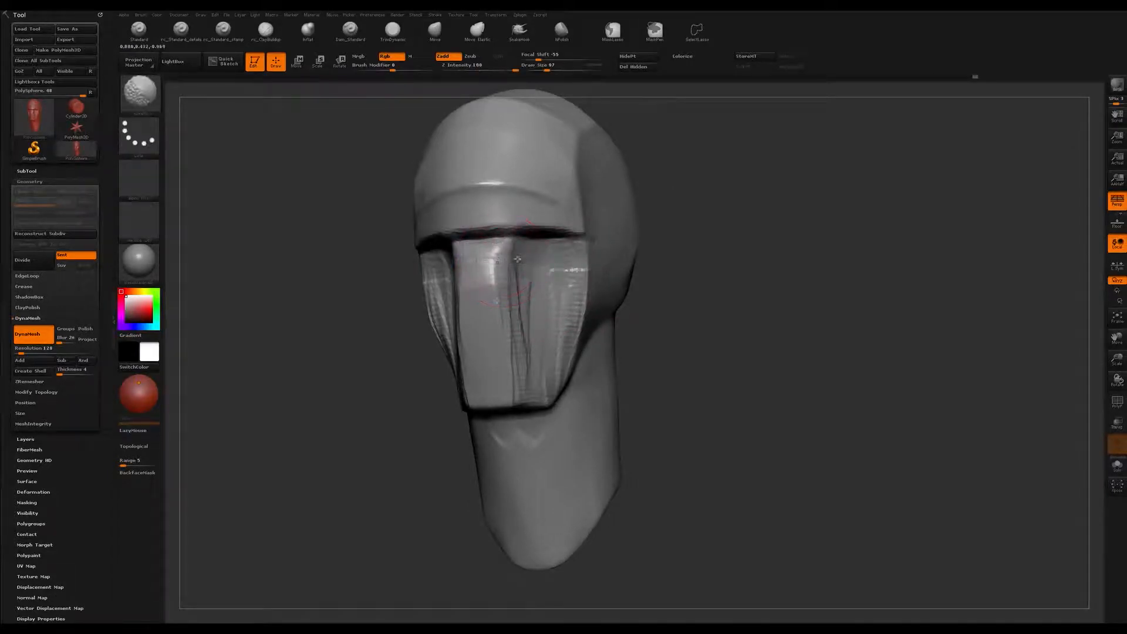
shift+drag(528, 335, 554, 324)
mouse_move(812, 236)
mouse_down()
mouse_move(875, 225)
mouse_move(825, 237)
mouse_move(783, 277)
mouse_move(780, 232)
mouse_move(770, 241)
mouse_move(810, 241)
mouse_up()
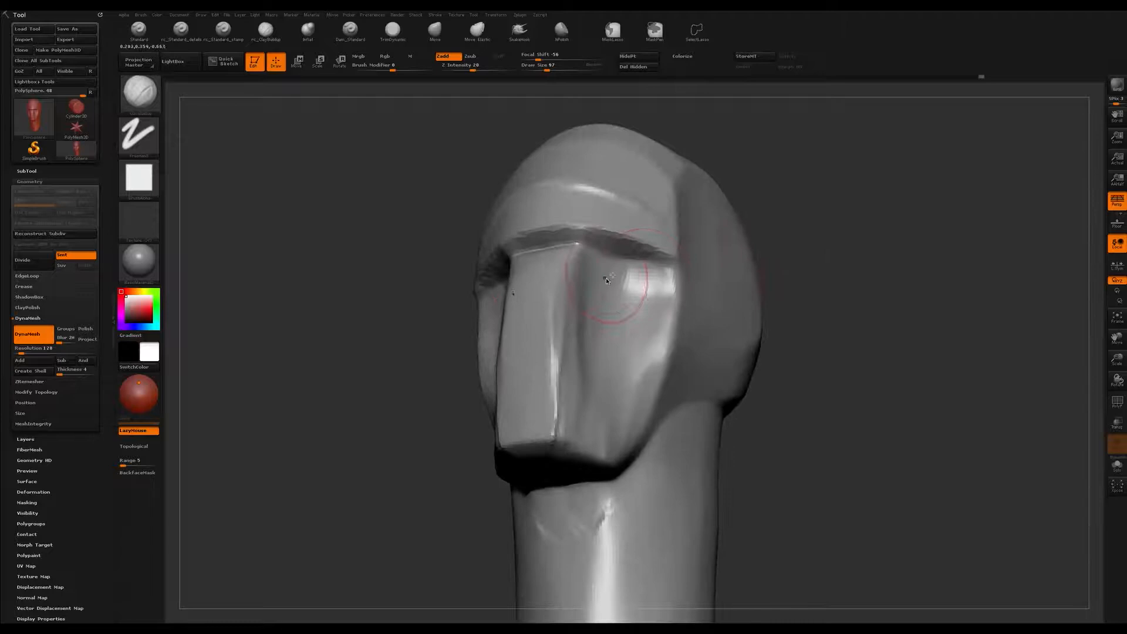
Step: Model the eye sockets and brow with ClayBuildup and smooth the cheek below the eye
drag(597, 277, 625, 277)
mouse_move(856, 235)
mouse_down()
mouse_move(822, 254)
mouse_move(768, 246)
mouse_up()
shift+drag(621, 325, 675, 342)
drag(813, 205, 784, 287)
mouse_move(550, 248)
mouse_down()
mouse_move(619, 267)
mouse_move(649, 292)
mouse_up()
mouse_move(863, 297)
mouse_down()
mouse_move(926, 332)
mouse_move(870, 307)
mouse_move(896, 297)
mouse_move(890, 311)
mouse_up()
Step: Build a cheekbone ridge from below the eye back toward the ear using a smaller ClayBuildup brush
key(s)
mouse_move(701, 311)
mouse_down()
mouse_move(694, 343)
mouse_move(615, 349)
mouse_move(660, 352)
mouse_move(655, 345)
mouse_move(667, 370)
mouse_move(698, 359)
mouse_move(684, 357)
mouse_move(710, 323)
mouse_up()
key(bracketright)
drag(963, 326, 856, 323)
key(s)
drag(717, 338, 775, 326)
drag(696, 354, 817, 328)
mouse_move(1042, 350)
mouse_down()
mouse_move(1020, 357)
mouse_move(968, 331)
mouse_up()
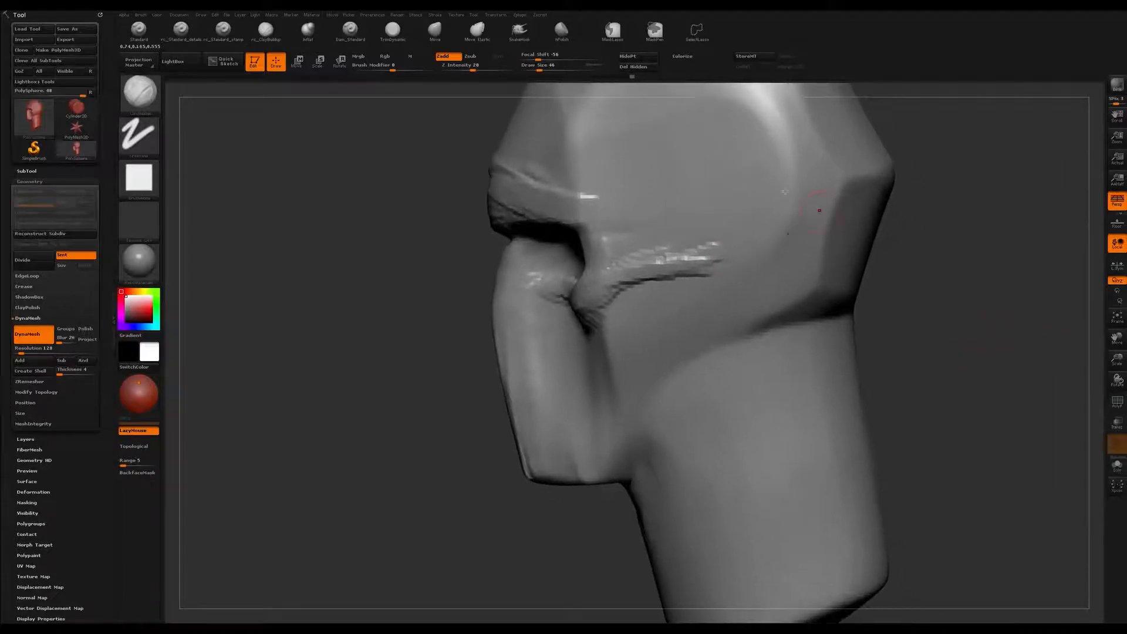
Step: Mask an oval ear shape at the back end of the cheekbone and invert the mask
mouse_move(706, 234)
ctrl+mouse_down()
mouse_move(738, 202)
mouse_move(759, 296)
mouse_move(718, 330)
mouse_move(725, 254)
mouse_move(746, 275)
mouse_move(718, 275)
mouse_move(702, 320)
mouse_move(723, 226)
ctrl+mouse_up()
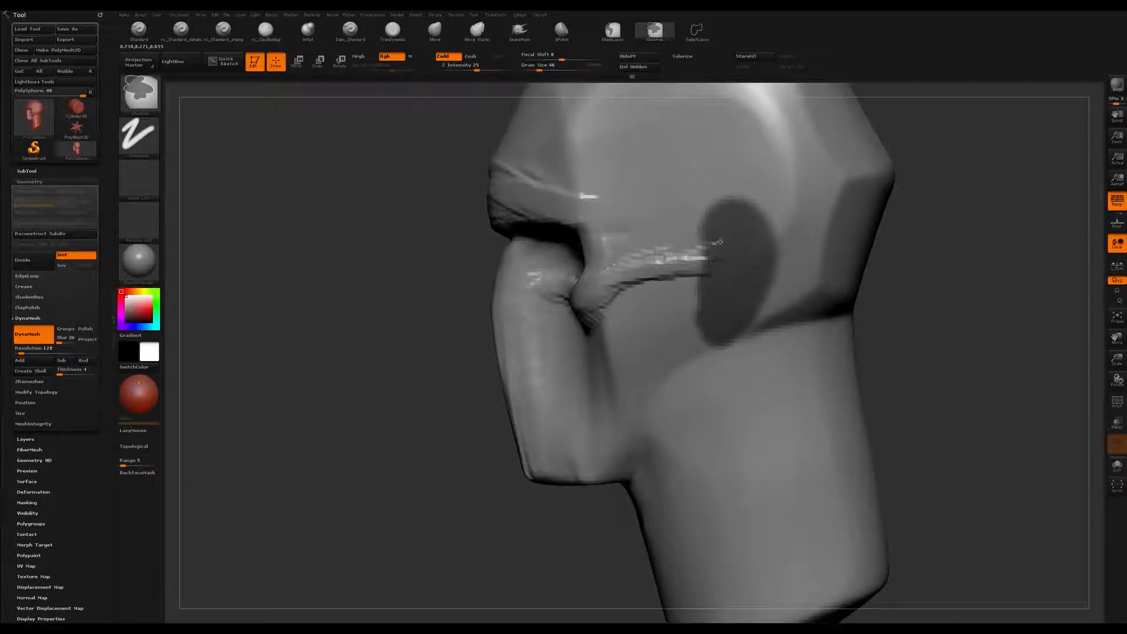
alt+drag(972, 297, 949, 307)
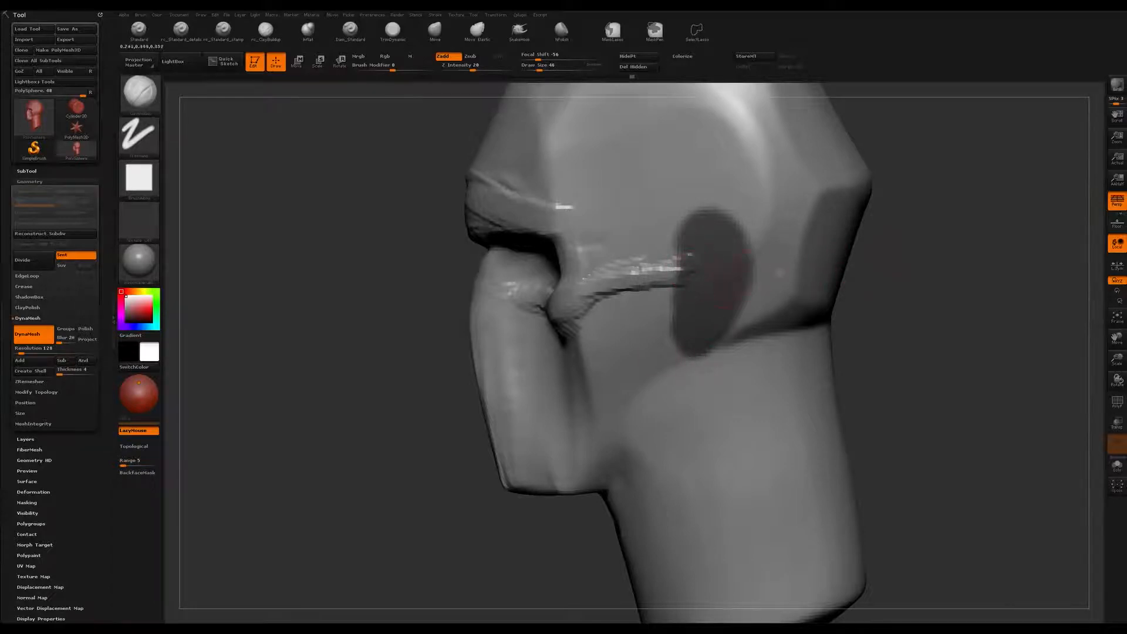
ctrl+click(908, 284)
drag(956, 269, 855, 282)
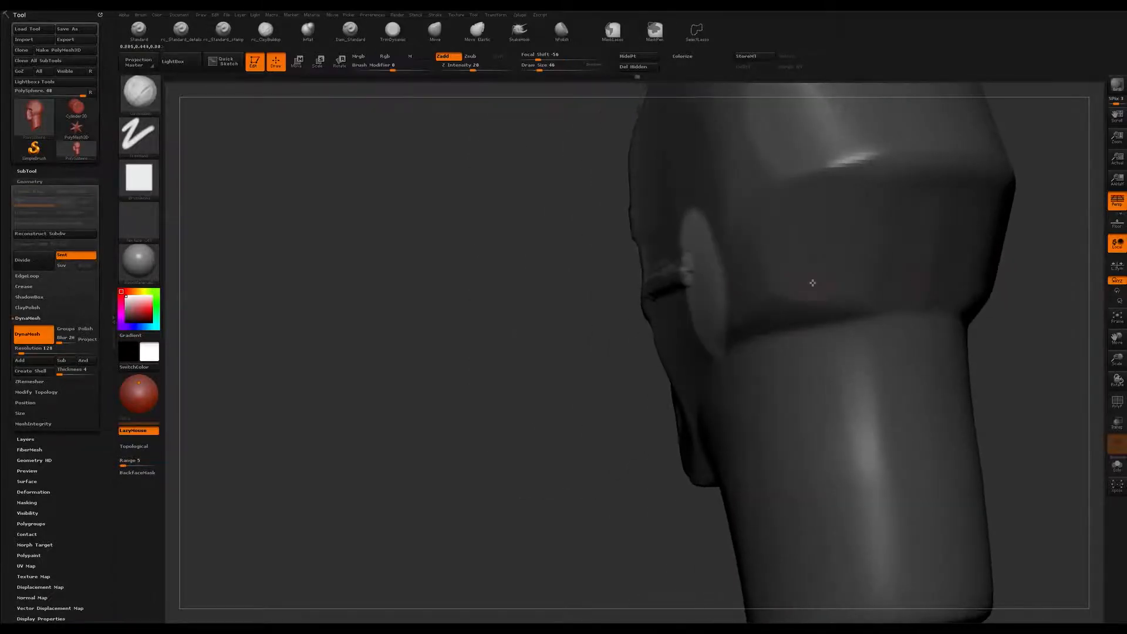
Step: Pull the unmasked ear shape out from the side of the head and rotate it with the transpose line
key(w)
mouse_move(526, 257)
mouse_down()
mouse_move(706, 315)
mouse_move(760, 224)
mouse_move(758, 270)
mouse_move(745, 276)
mouse_up()
drag(677, 266, 716, 218)
drag(827, 221, 825, 258)
key(r)
drag(721, 208, 696, 101)
Step: Reshape the ear's outline and its angle to the head using the Move brush
click(435, 30)
drag(780, 152, 807, 234)
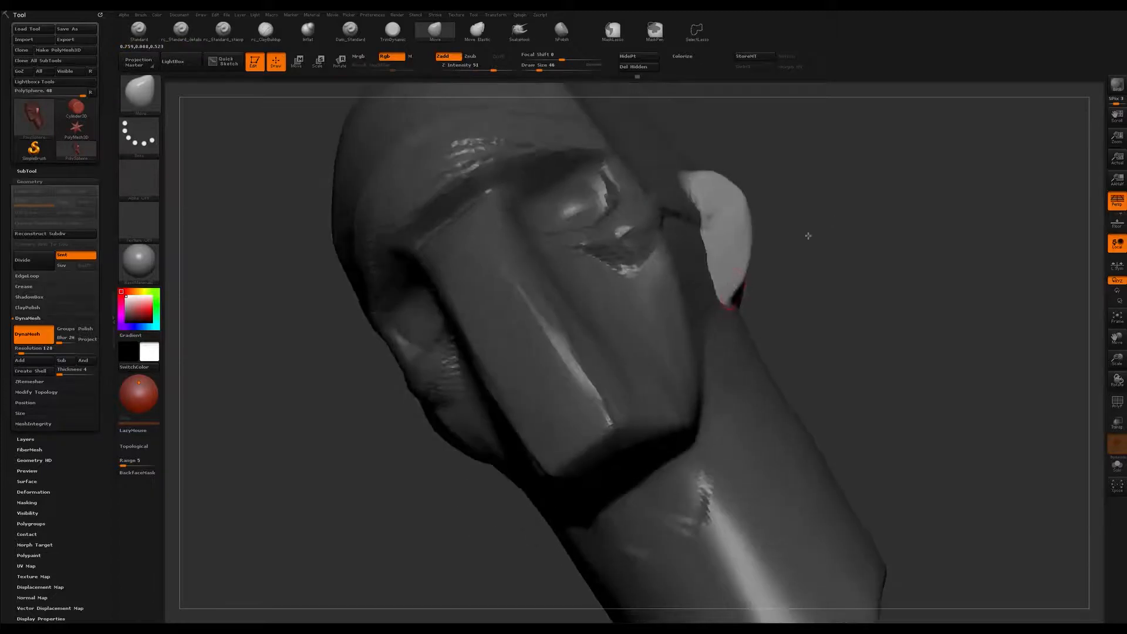
drag(870, 291, 728, 331)
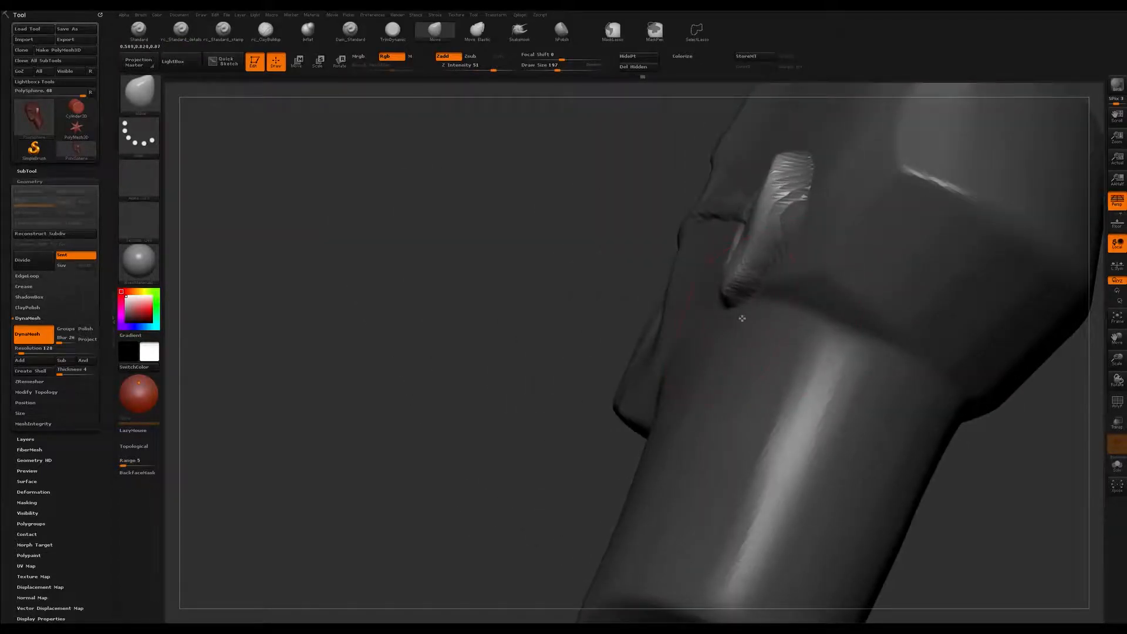
drag(709, 330, 758, 342)
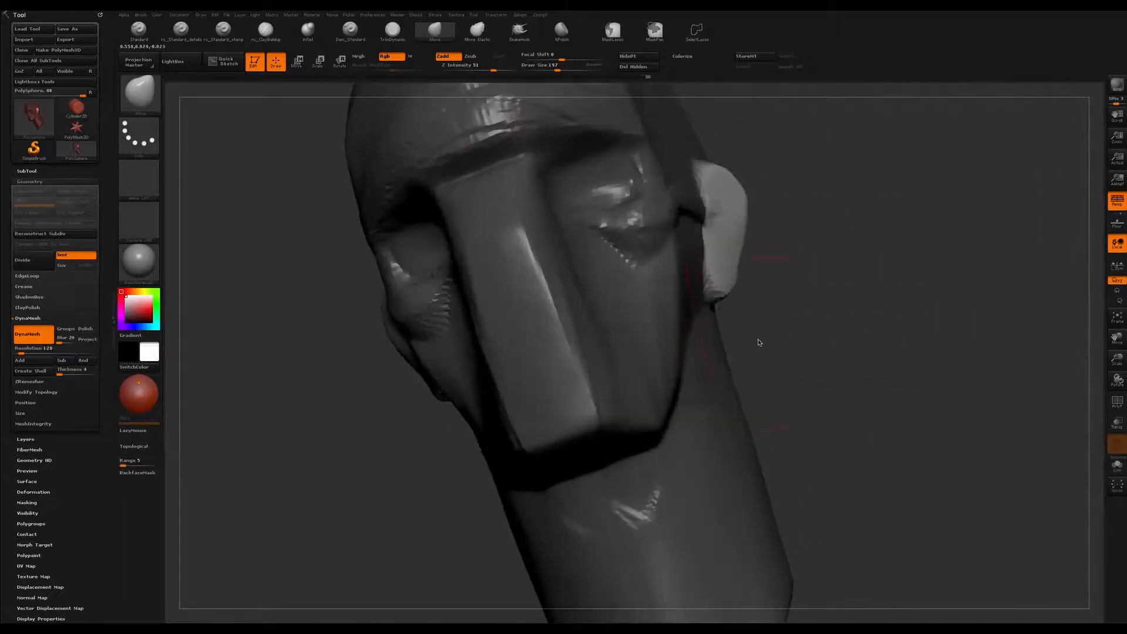
Step: Clear the mask and adjust the cheeks beside the nose in front view with a smaller Move brush
mouse_move(723, 323)
mouse_down()
mouse_move(729, 306)
mouse_move(949, 329)
mouse_move(933, 246)
mouse_move(962, 303)
mouse_move(943, 287)
mouse_move(868, 287)
mouse_move(843, 319)
mouse_move(851, 307)
mouse_move(875, 315)
mouse_move(940, 287)
mouse_up()
key(s)
drag(606, 311, 593, 312)
drag(455, 314, 631, 310)
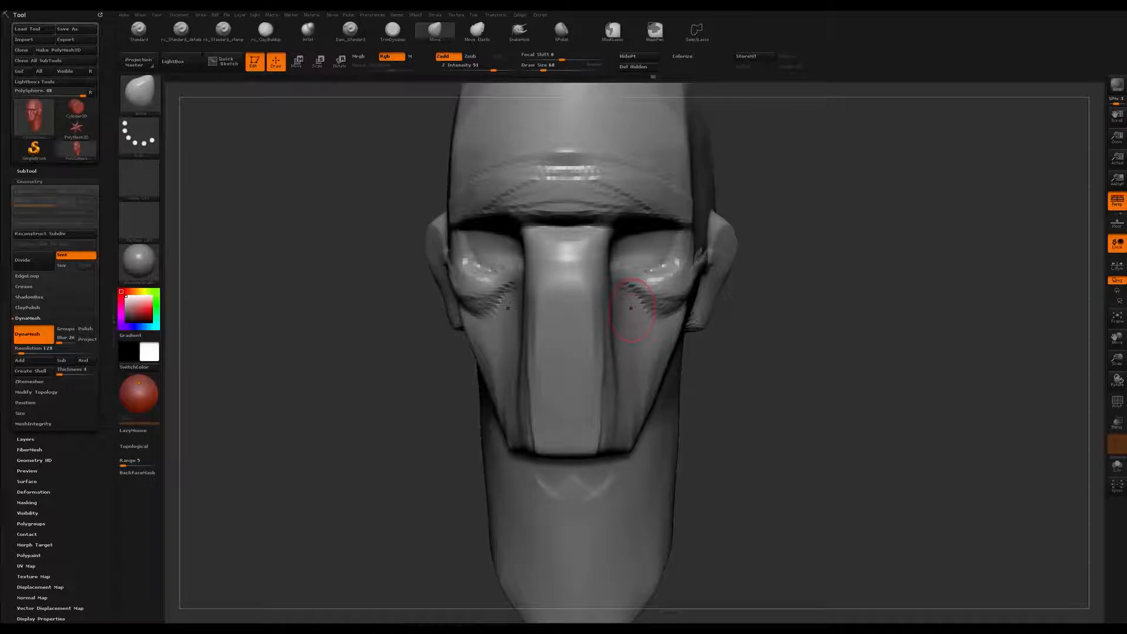
mouse_move(887, 306)
mouse_down()
mouse_move(855, 301)
mouse_move(938, 321)
mouse_move(1001, 312)
mouse_move(945, 282)
mouse_move(905, 301)
mouse_move(869, 299)
mouse_up()
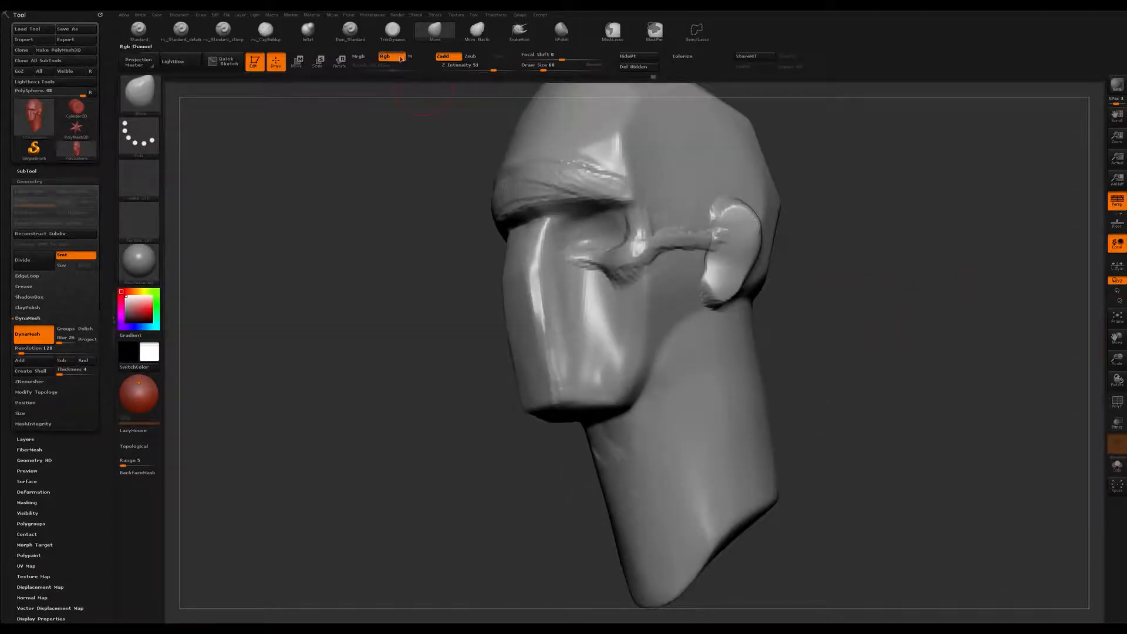
Step: Build up a ridge along the lower jaw edge, from the chin toward the jaw corner, with the ClayBuildup brush
key(b)
key(c)
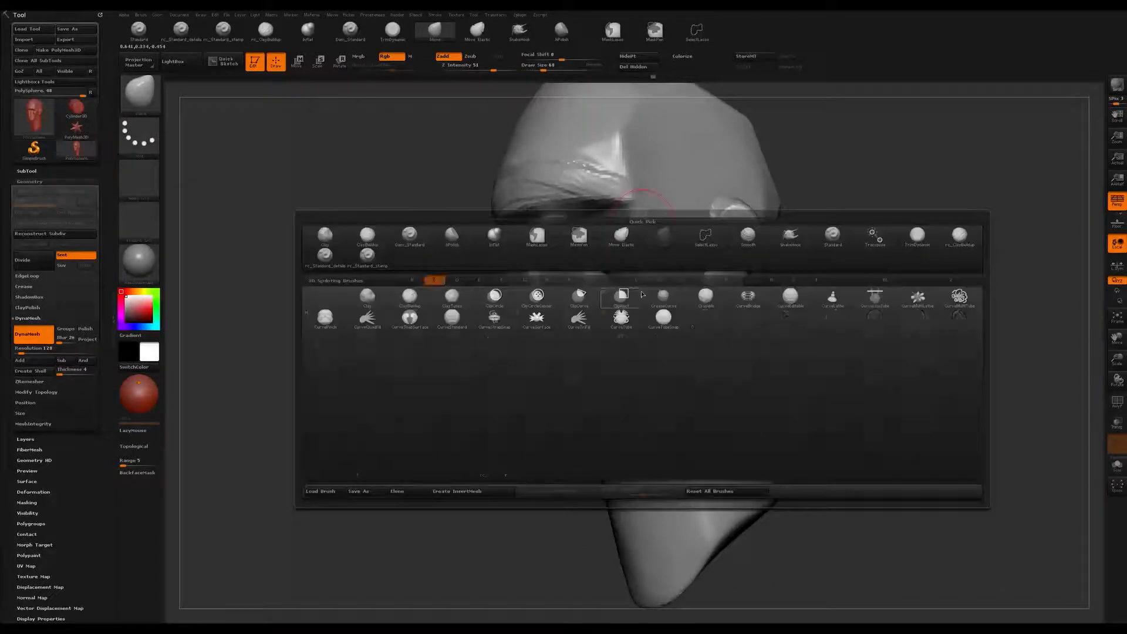
key(b)
drag(435, 395, 427, 406)
drag(499, 442, 583, 425)
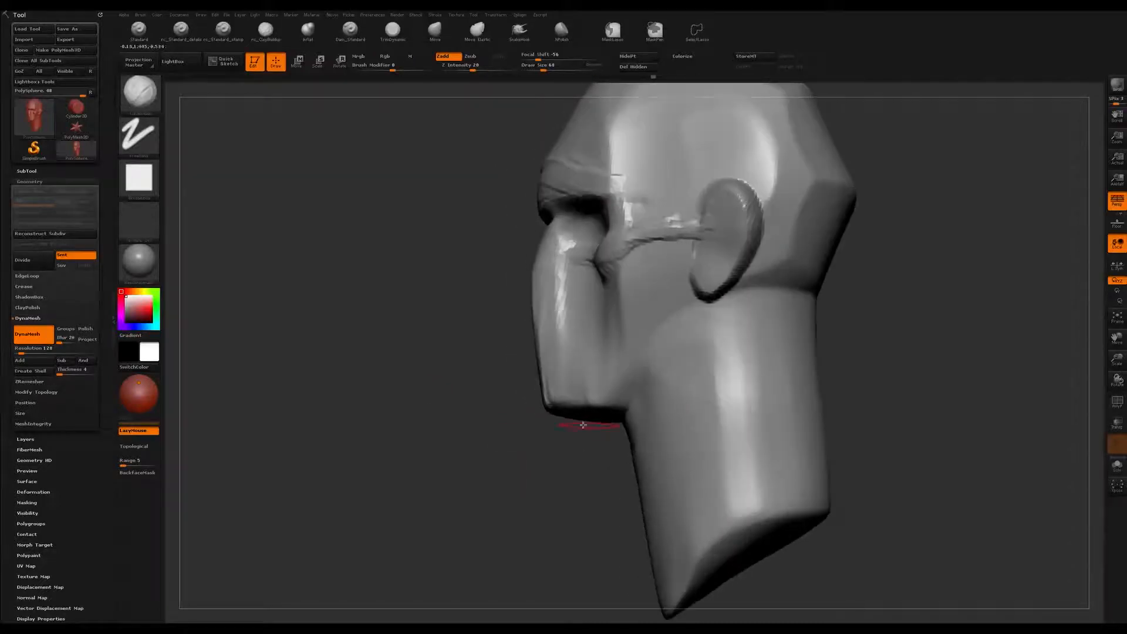
drag(511, 458, 616, 365)
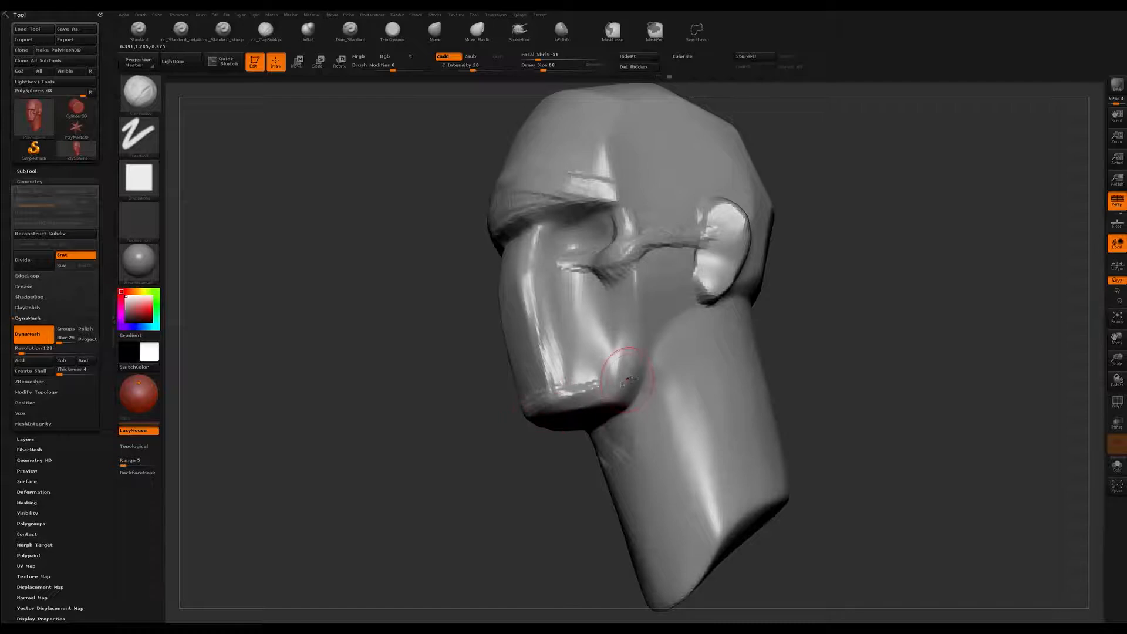
drag(509, 433, 483, 457)
drag(553, 403, 648, 363)
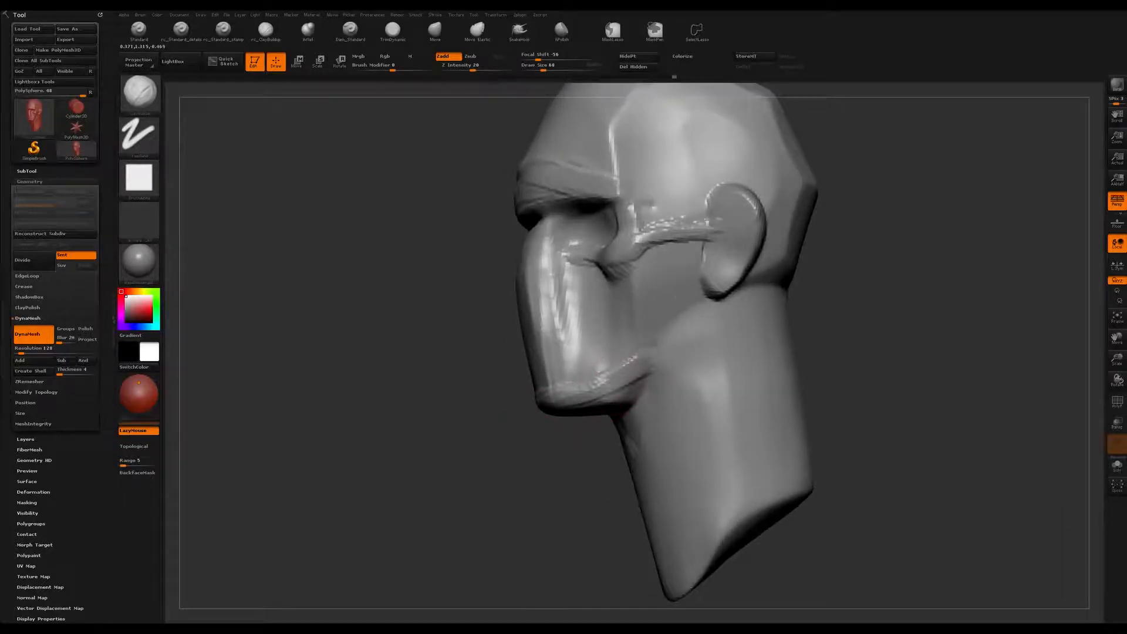
Step: Extend the jaw ridge up to the base of the ear and thicken the jaw corner with clay strokes
mouse_move(689, 278)
mouse_down()
mouse_move(655, 362)
mouse_move(670, 335)
mouse_move(566, 407)
mouse_up()
mouse_move(660, 354)
mouse_down()
mouse_move(610, 388)
mouse_move(555, 402)
mouse_move(617, 388)
mouse_move(650, 363)
mouse_up()
mouse_move(581, 392)
mouse_down()
mouse_move(598, 397)
mouse_move(606, 383)
mouse_up()
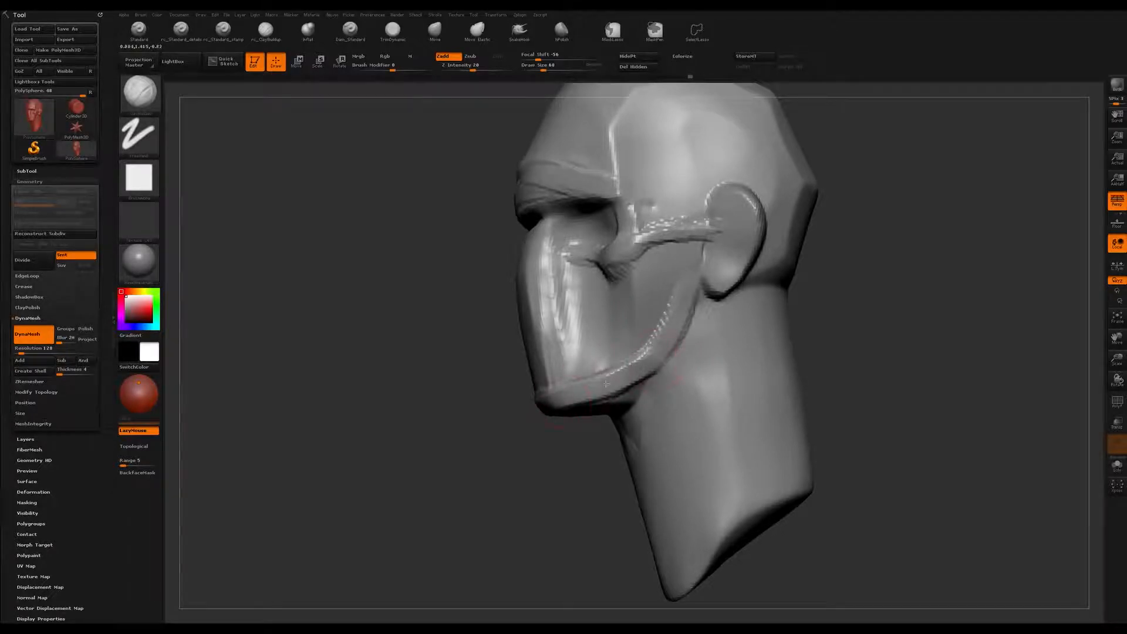
right_drag(657, 362, 639, 374)
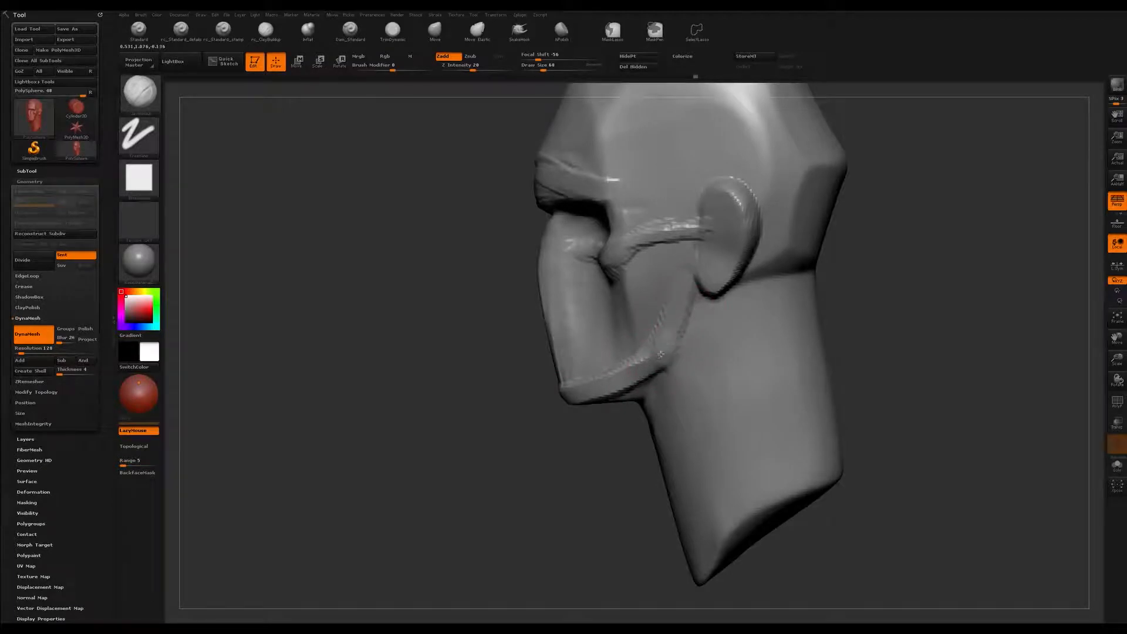
drag(648, 360, 631, 387)
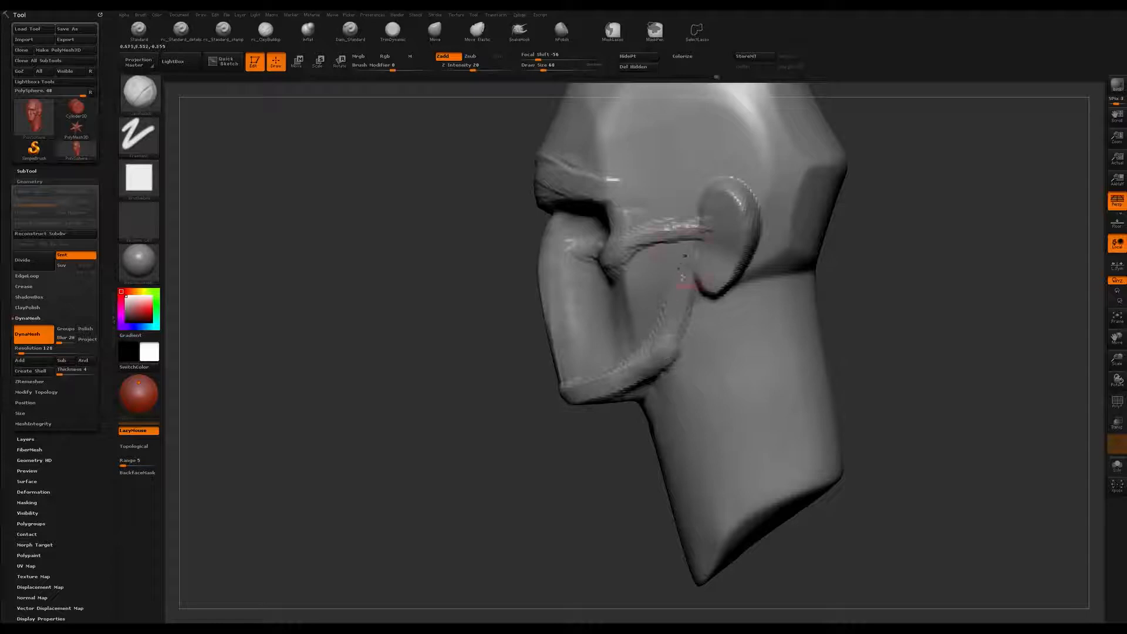
Step: Check the ear and jaw corner alignment in side view with a transpose line, and return to drawing mode
key(w)
drag(731, 108, 671, 401)
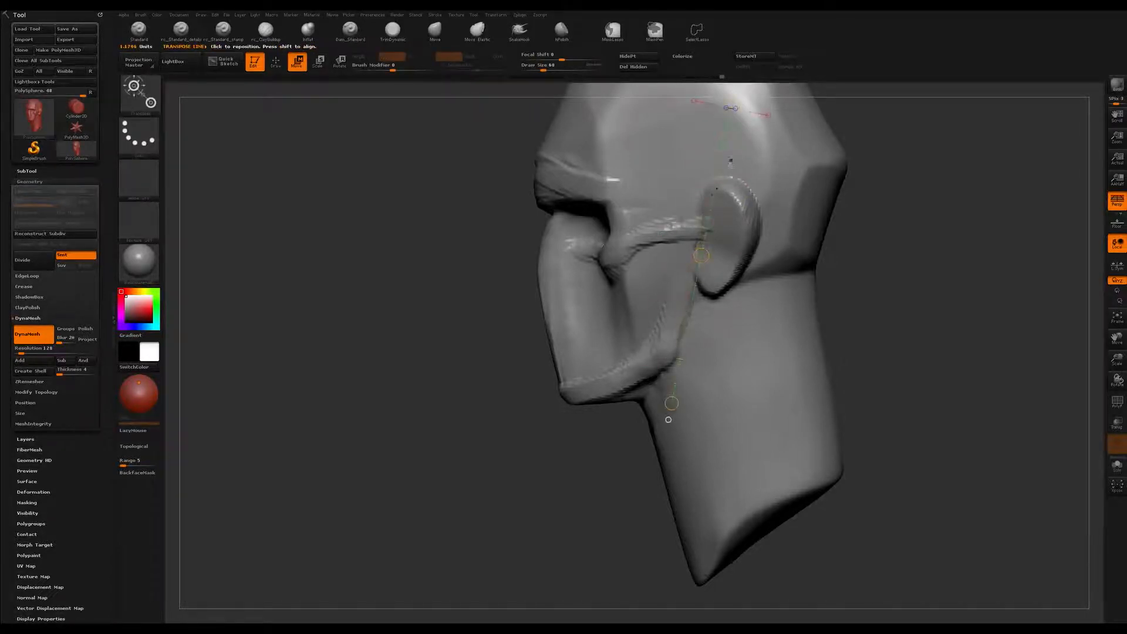
alt+drag(534, 453, 506, 435)
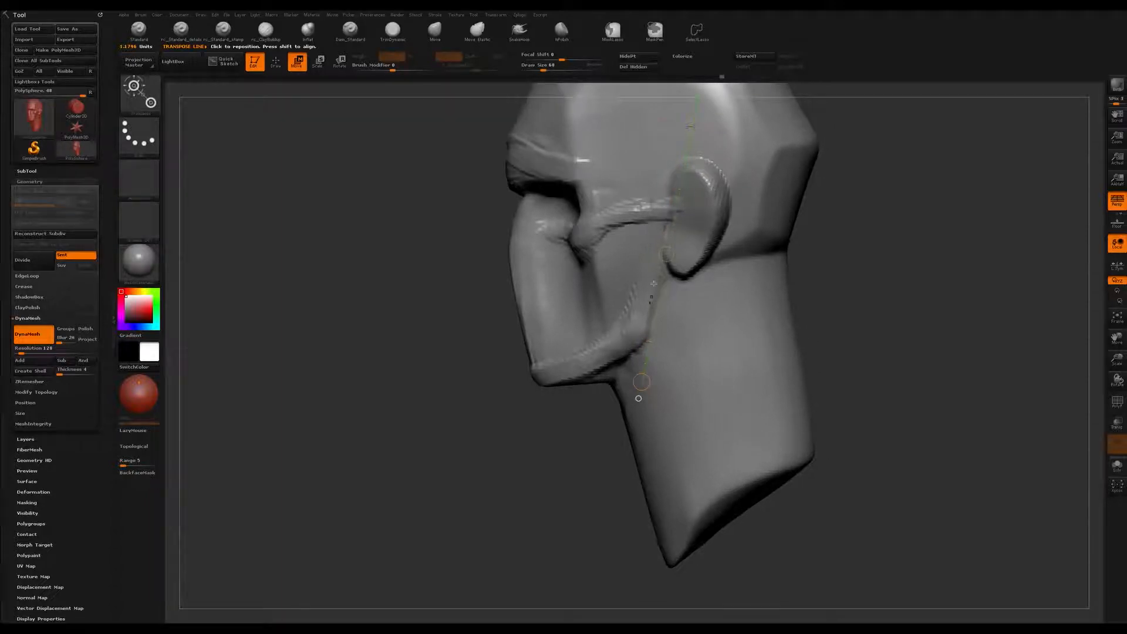
drag(940, 212, 745, 329)
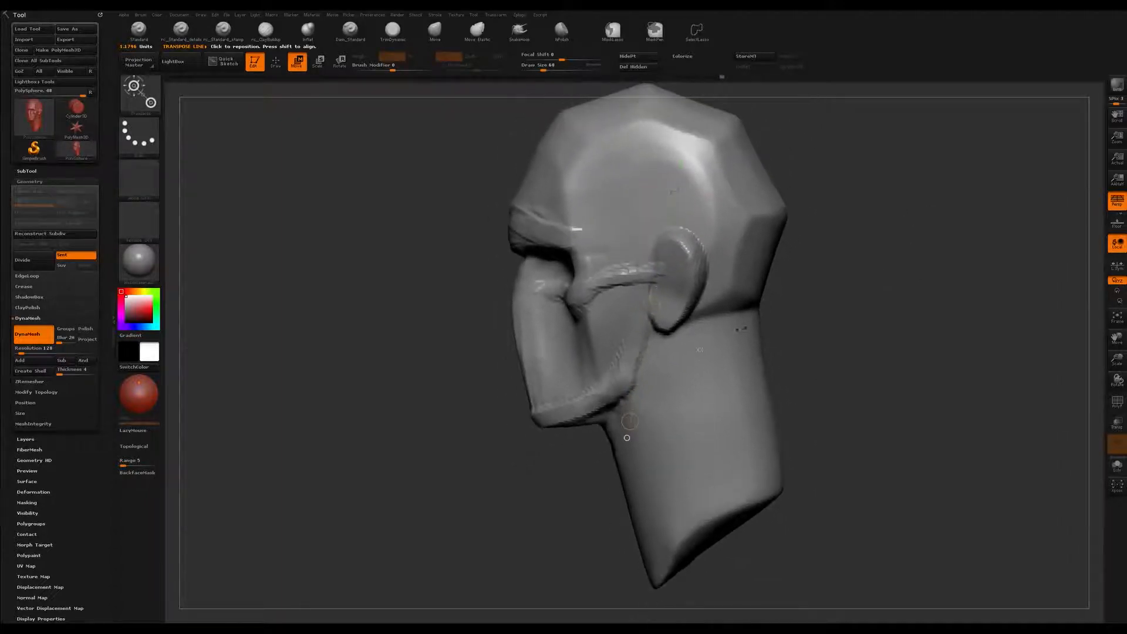
mouse_move(516, 503)
mouse_down()
mouse_move(782, 305)
mouse_move(810, 315)
mouse_move(849, 290)
mouse_move(815, 277)
mouse_up()
key(q)
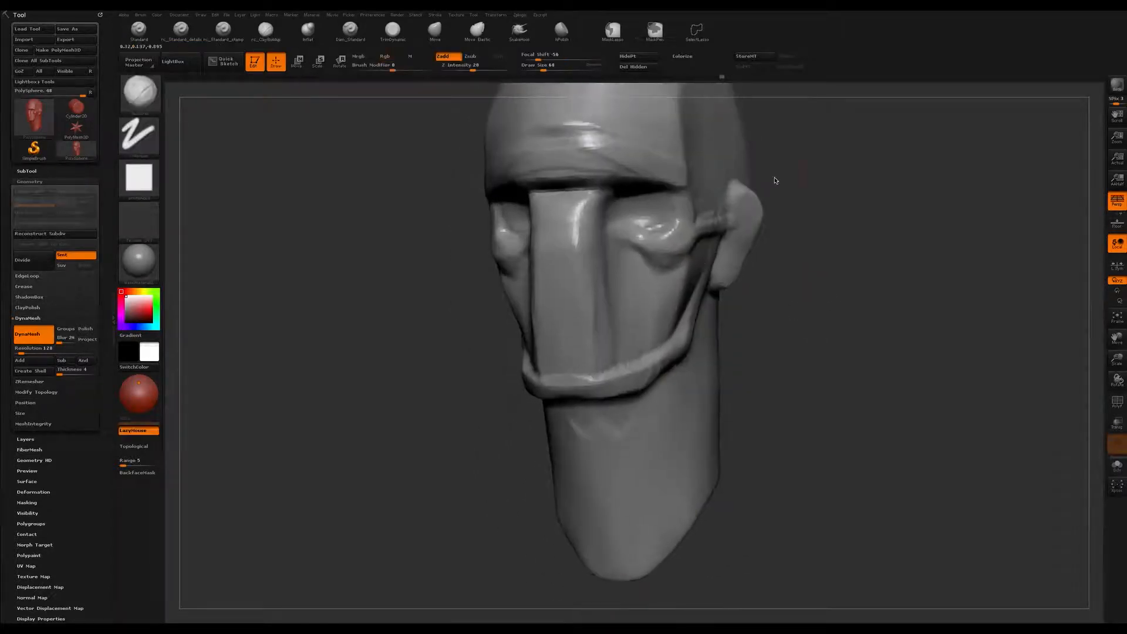
Step: Thicken the cheekbone below the eye socket and build a diagonal clay ridge from it down toward the chin
drag(837, 320, 721, 303)
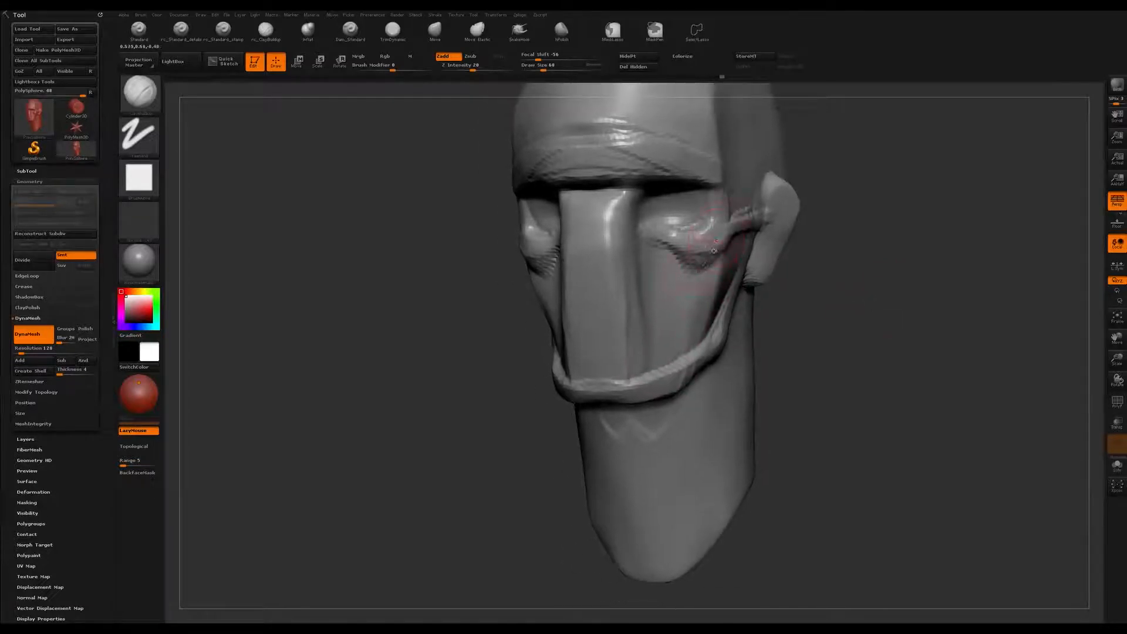
drag(829, 216, 698, 225)
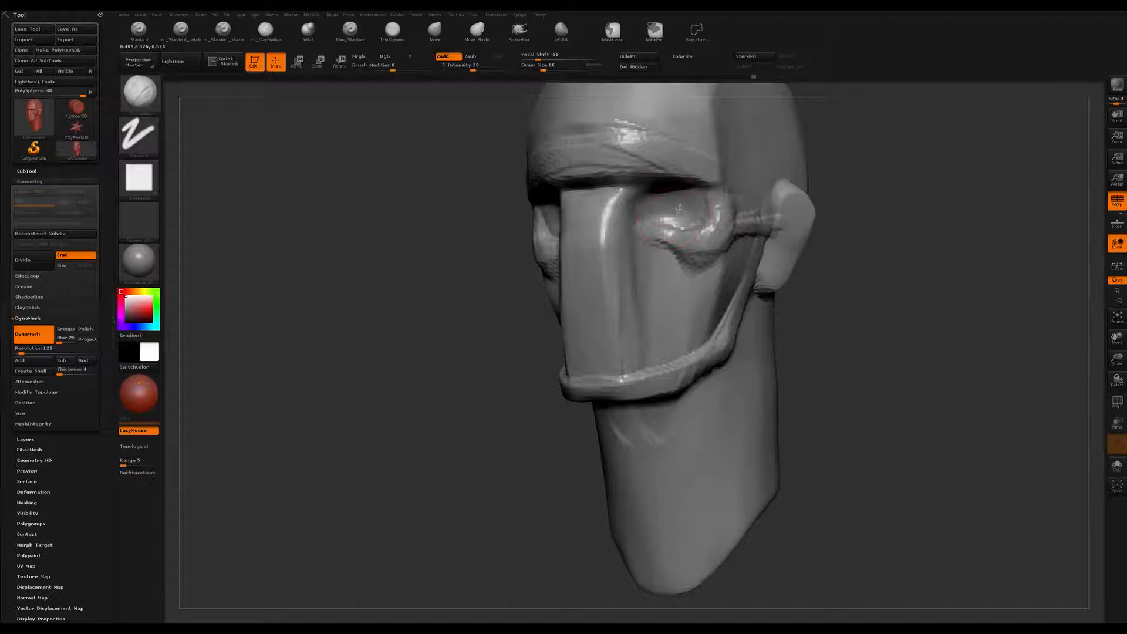
drag(740, 212, 615, 400)
drag(708, 247, 625, 375)
drag(693, 266, 615, 370)
drag(681, 302, 634, 369)
mouse_move(658, 341)
right_down()
mouse_move(707, 343)
mouse_move(656, 347)
right_up()
drag(699, 260, 645, 352)
drag(683, 281, 637, 346)
right_drag(644, 316, 636, 323)
Step: Fill and smooth the front cheek plane between the nose and the diagonal cheek ridge
key(s)
drag(634, 305, 631, 343)
shift+drag(672, 271, 649, 311)
key(l)
right_drag(651, 297, 646, 329)
mouse_move(643, 286)
mouse_down()
mouse_move(660, 273)
mouse_move(651, 259)
mouse_up()
mouse_move(691, 254)
right_down()
mouse_move(631, 252)
mouse_move(676, 245)
right_up()
Step: Sculpt the lower rim of the eye socket with smaller clay strokes
key(s)
drag(658, 235, 646, 234)
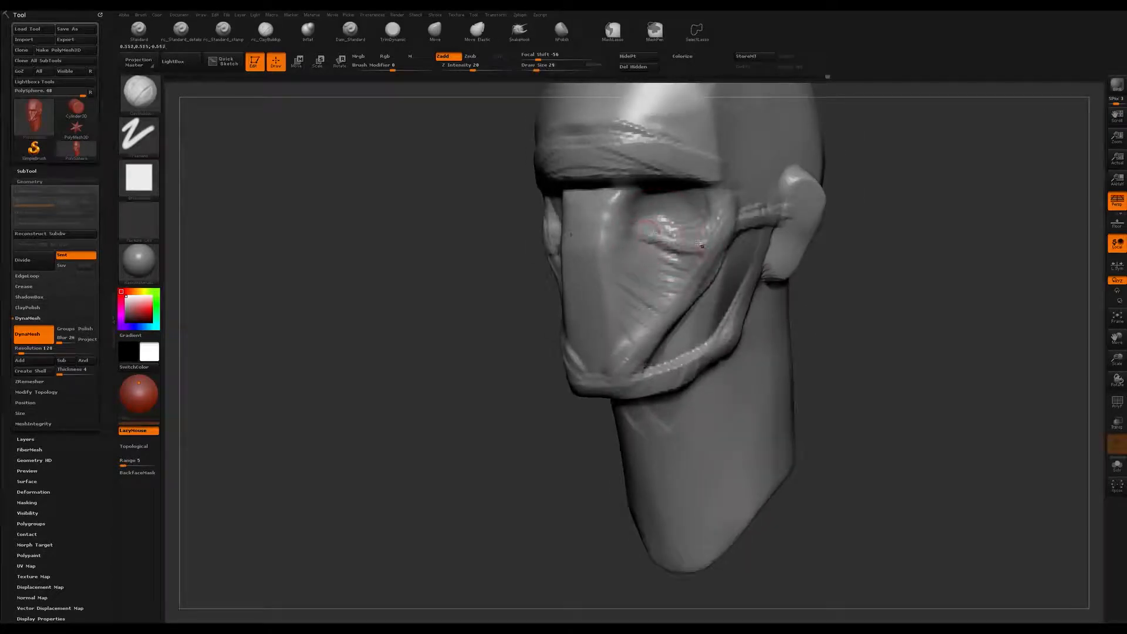
right_drag(657, 233, 645, 186)
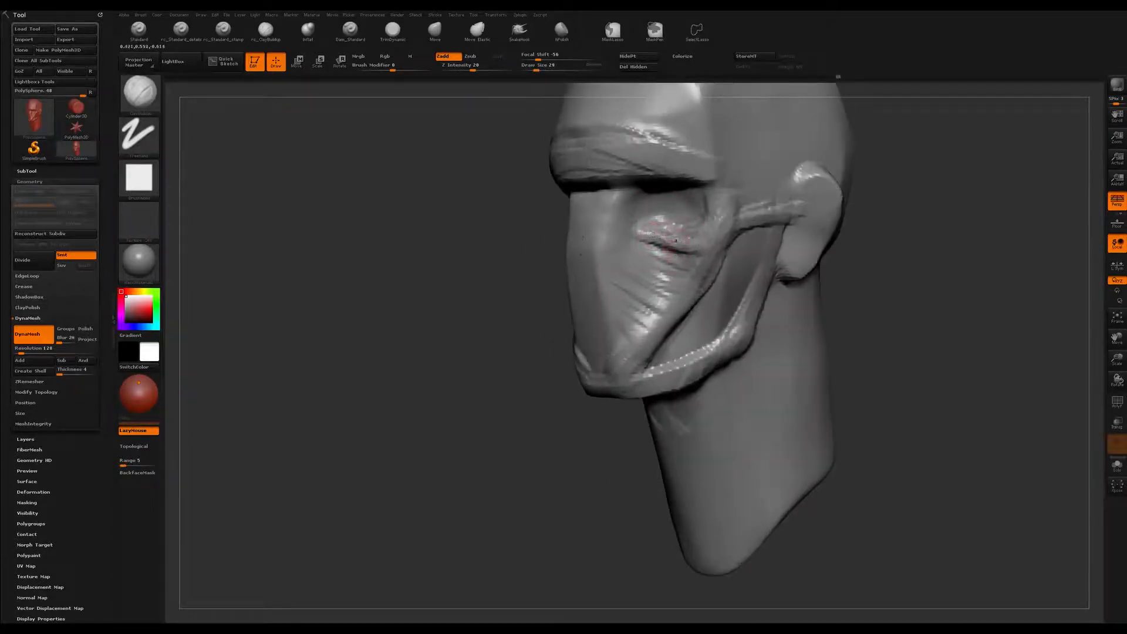
right_drag(677, 241, 663, 212)
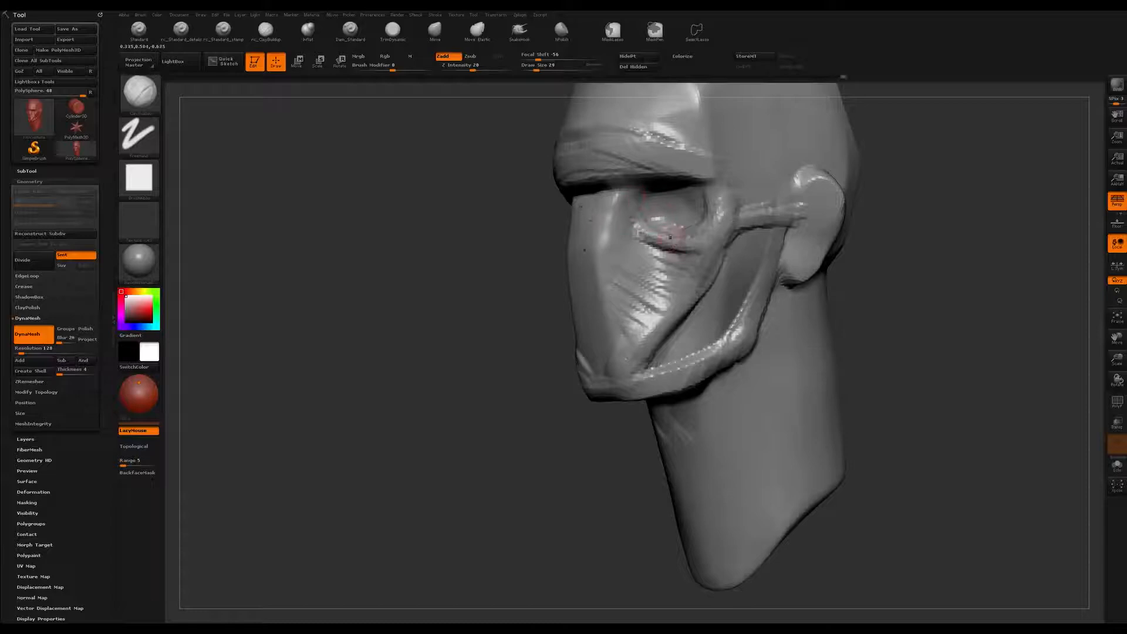
key(s)
drag(672, 245, 679, 247)
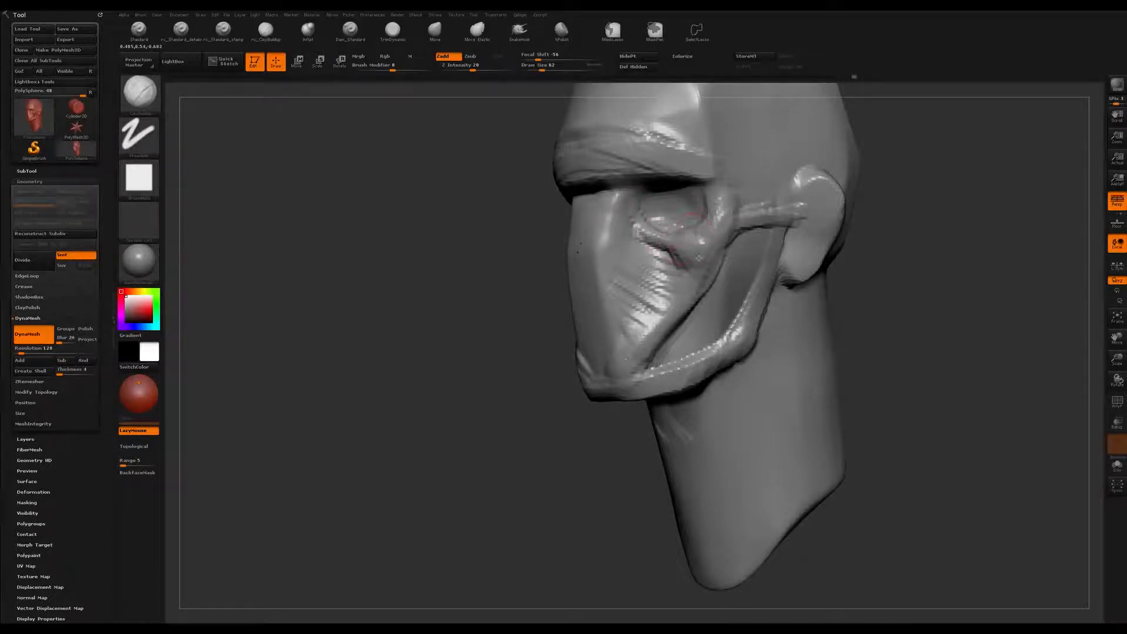
Step: Fill the hollow between the cheekbone and the jaw ridge with clay to block in the jaw muscle
mouse_move(715, 218)
right_down()
mouse_move(687, 239)
mouse_move(675, 266)
mouse_move(687, 270)
mouse_move(636, 285)
right_up()
mouse_move(635, 287)
mouse_down()
mouse_move(616, 271)
mouse_move(628, 277)
mouse_move(651, 239)
mouse_move(656, 259)
mouse_move(700, 233)
mouse_move(739, 176)
mouse_up()
mouse_move(736, 212)
ctrl+right_down()
mouse_move(713, 194)
mouse_move(740, 249)
ctrl+right_up()
right_drag(740, 249, 697, 244)
Step: Flatten the side of the jaw below the cheekbone with the TrimDynamic brush at draw size 104
key(b)
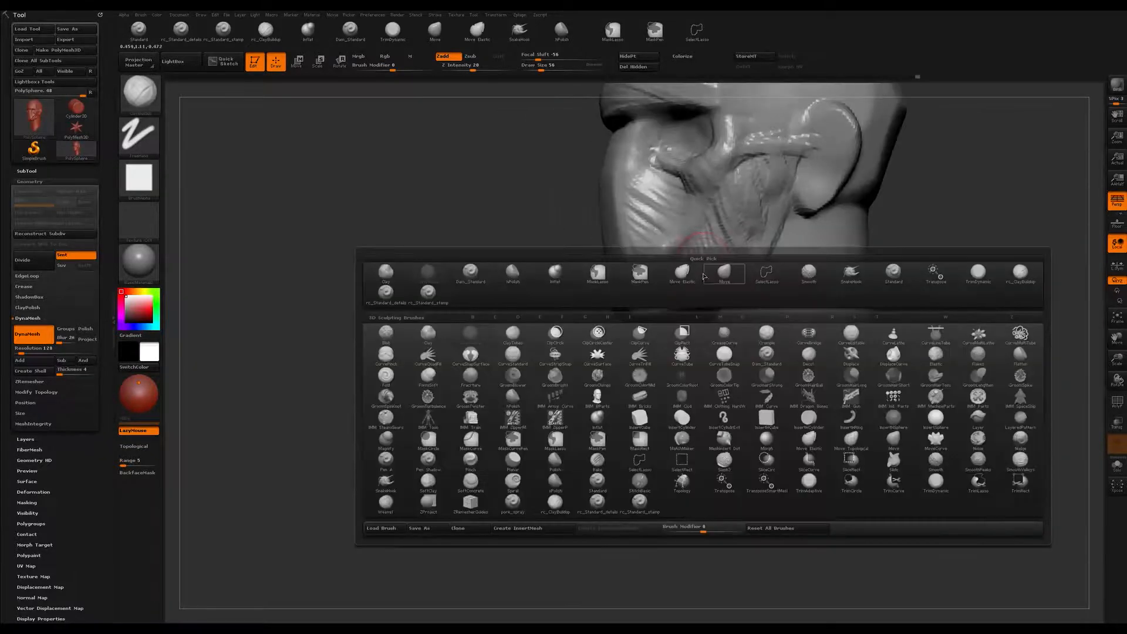
key(t)
key(d)
key(s)
drag(683, 282, 731, 238)
right_drag(731, 242, 712, 249)
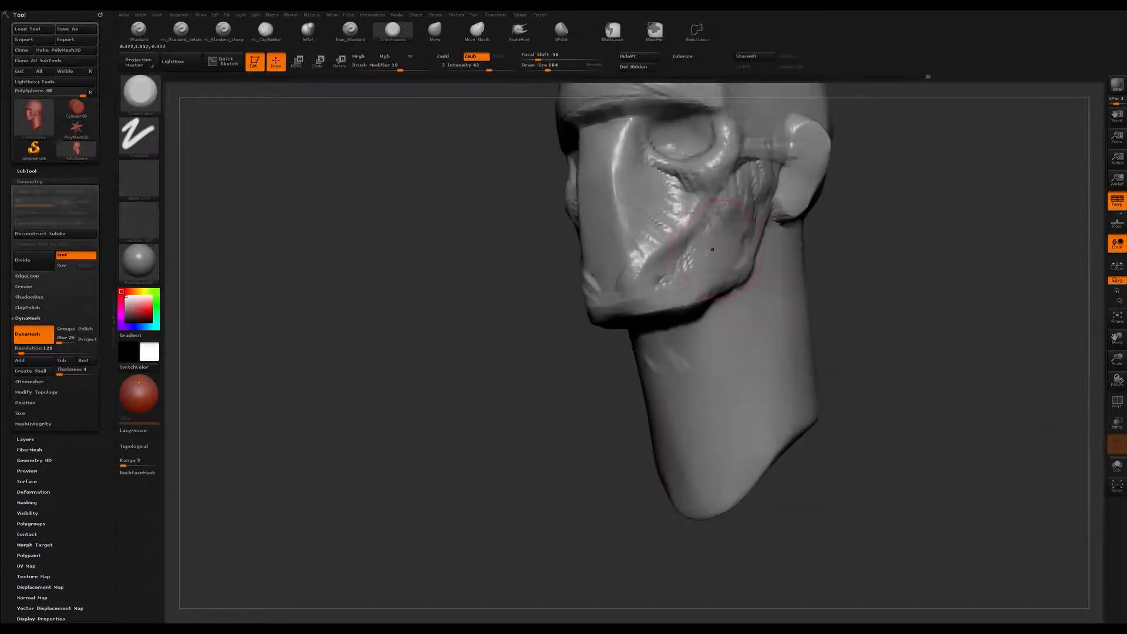
drag(712, 286, 738, 250)
right_drag(736, 228, 654, 301)
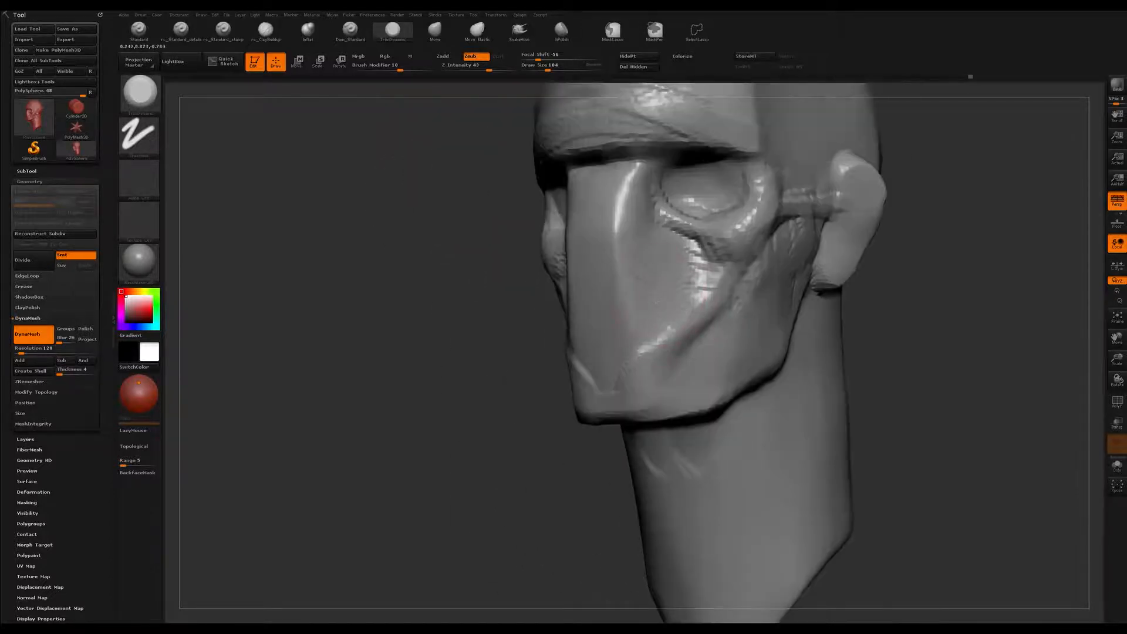
Step: Plane down the front of the cheek, and the side of the jaw at draw size 154
mouse_move(658, 247)
mouse_down()
mouse_move(692, 271)
mouse_move(696, 256)
mouse_move(681, 293)
mouse_up()
mouse_move(694, 303)
right_down()
mouse_move(760, 340)
mouse_move(684, 305)
right_up()
key(s)
drag(693, 356, 756, 278)
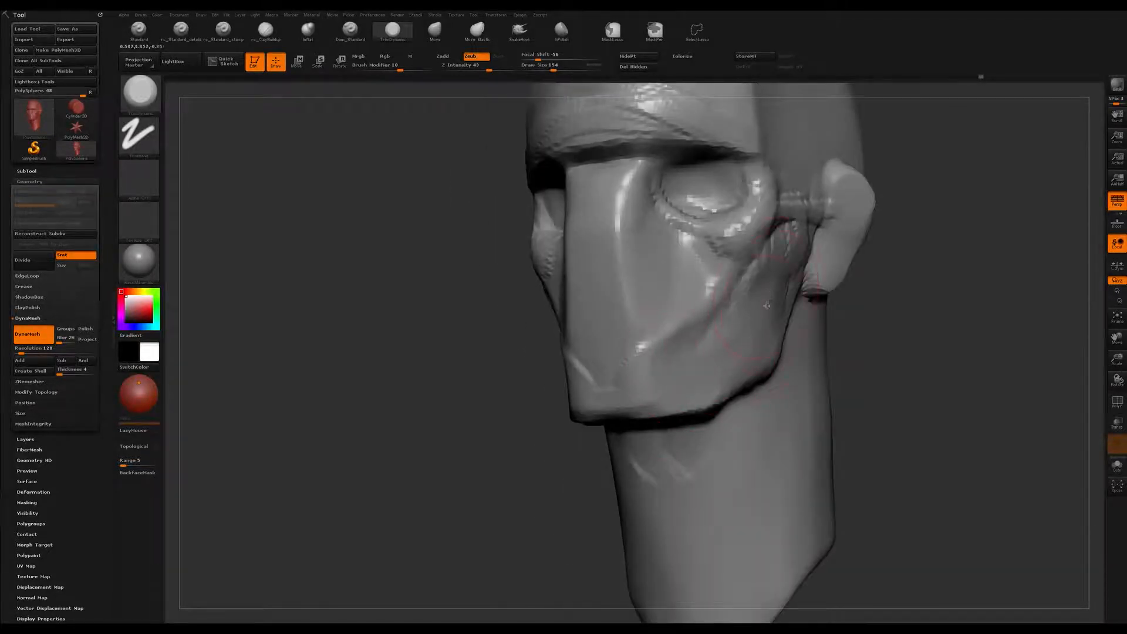
right_drag(759, 298, 756, 324)
Step: Flatten and smooth the cheekbone arch into the side plane running back to the ear
right_drag(662, 313, 643, 278)
mouse_move(609, 208)
mouse_down()
mouse_move(606, 284)
mouse_move(624, 262)
mouse_move(627, 274)
mouse_up()
ctrl+right_drag(659, 319, 643, 296)
mouse_move(643, 296)
right_down()
mouse_move(685, 318)
mouse_move(692, 308)
mouse_move(669, 341)
mouse_move(657, 323)
mouse_move(665, 375)
right_up()
shift+drag(564, 297, 619, 306)
alt+right_drag(631, 249, 602, 364)
mouse_move(602, 364)
ctrl+right_down()
mouse_move(633, 294)
mouse_move(616, 304)
mouse_move(672, 274)
mouse_move(733, 265)
mouse_move(634, 290)
mouse_move(603, 311)
ctrl+right_up()
Step: Flatten the brow ridge into the forehead with the TrimDynamic brush, enlarging it to draw size 148
key(s)
right_drag(670, 232, 679, 290)
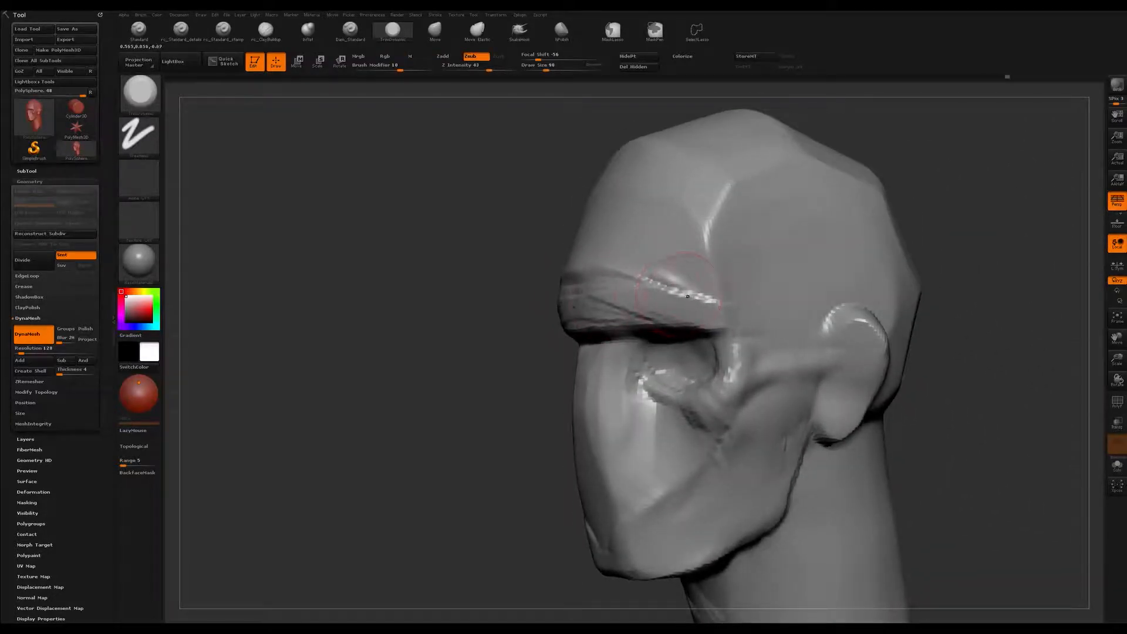
right_drag(597, 311, 591, 267)
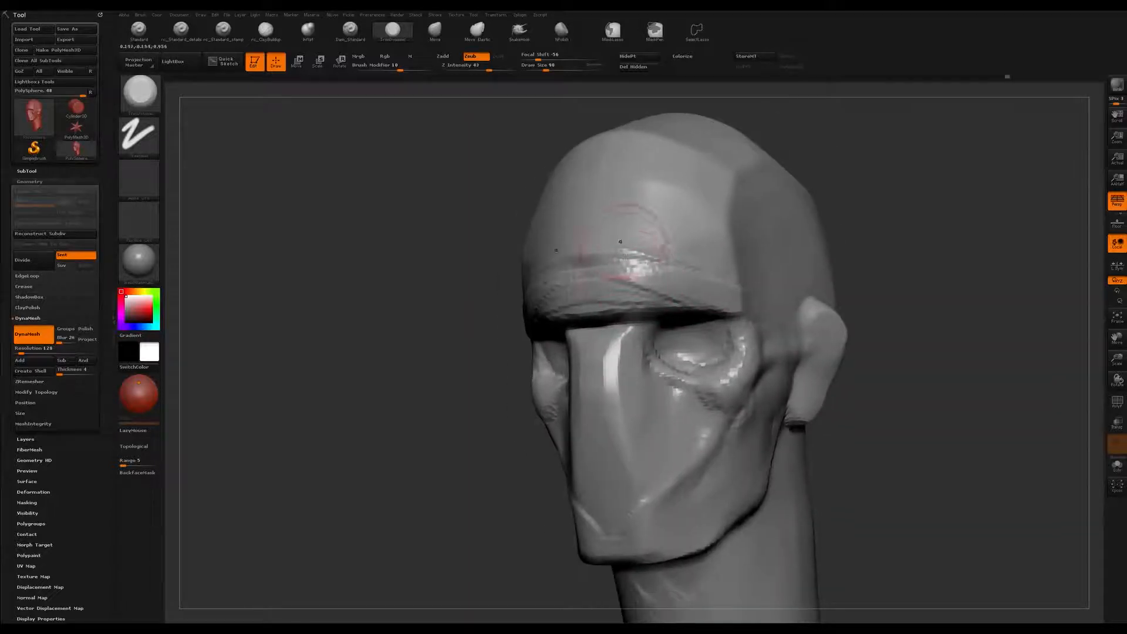
key(s)
mouse_move(605, 263)
mouse_down()
mouse_move(587, 262)
mouse_move(611, 256)
mouse_move(589, 238)
mouse_move(663, 236)
mouse_up()
alt+right_drag(648, 234, 645, 218)
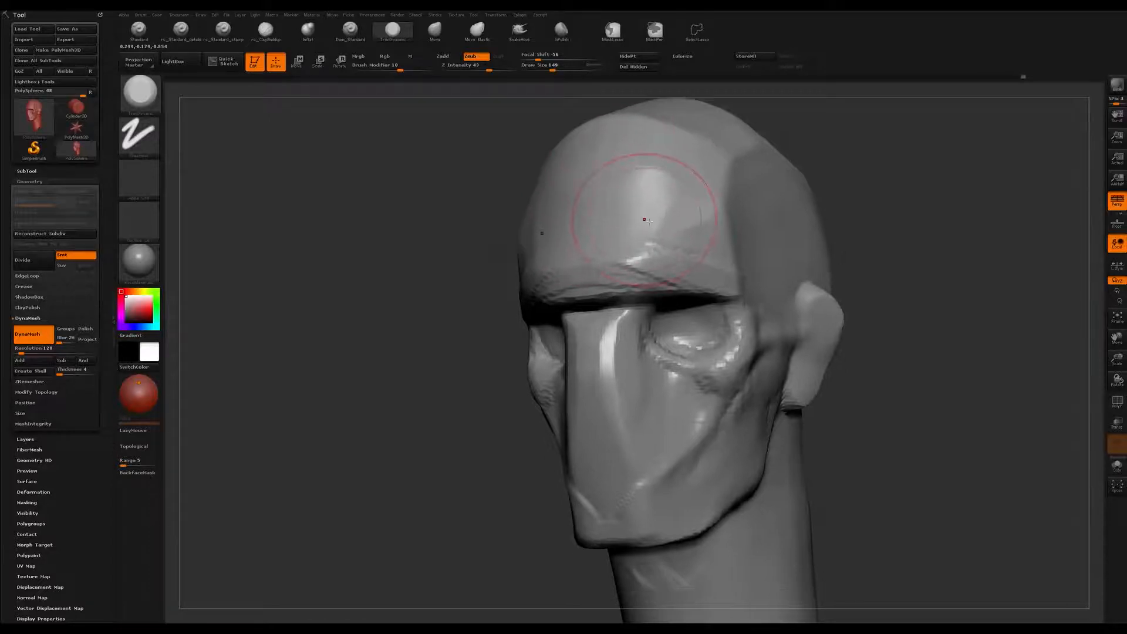
Step: Carve shallow creases along the top of the brow with the Dam_Standard brush at Z Intensity 11 and a smaller size
key(b)
key(d)
key(s)
click(469, 70)
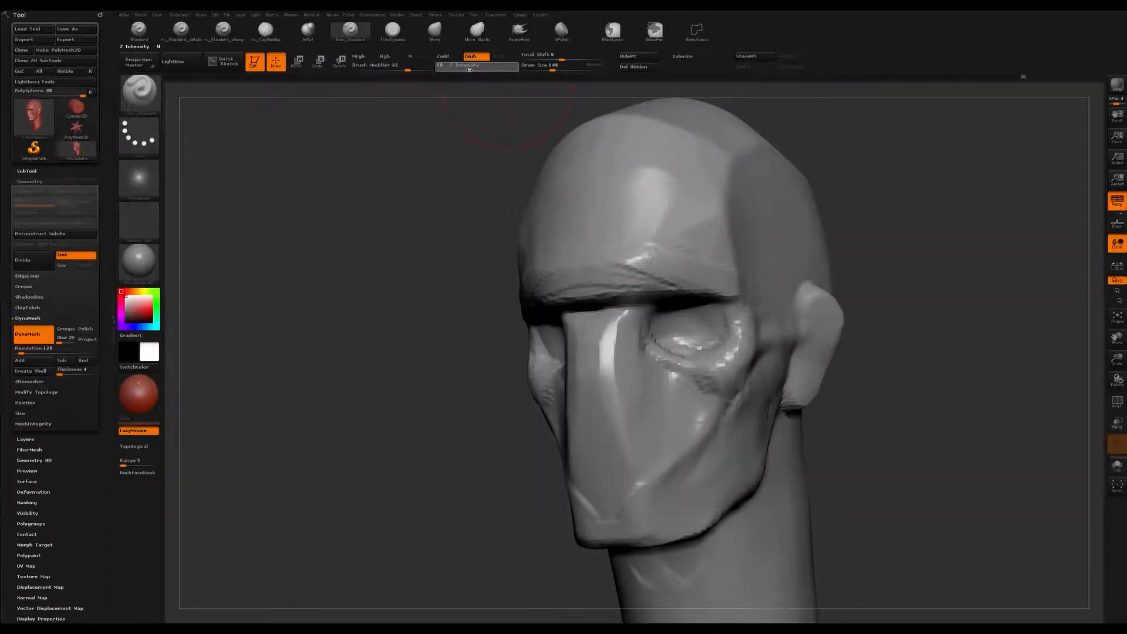
key(s)
drag(618, 268, 605, 268)
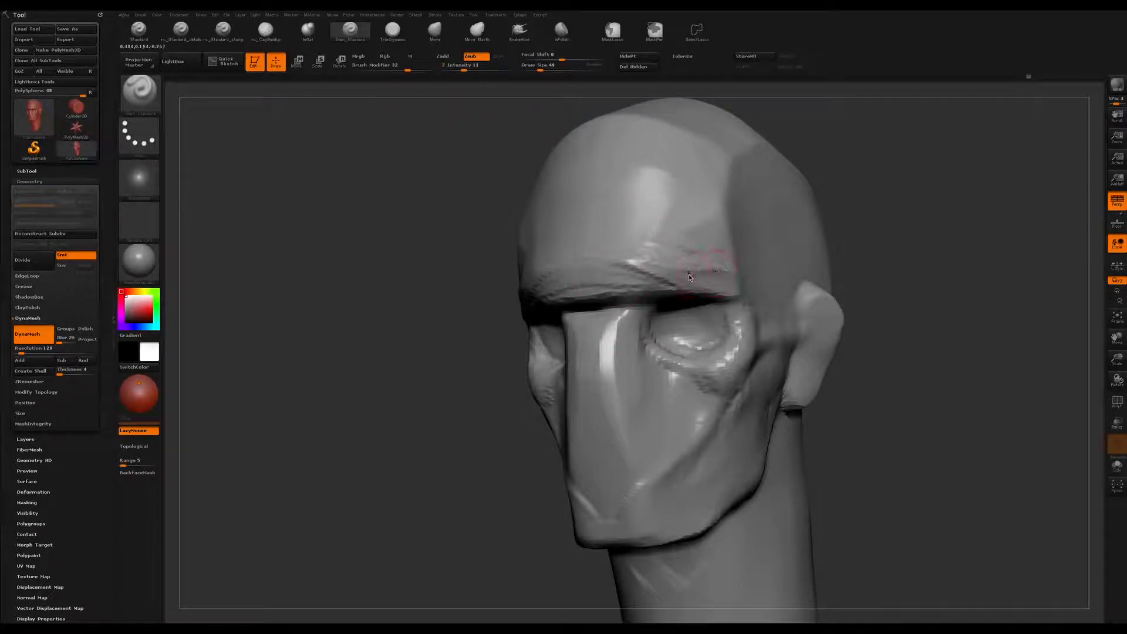
right_drag(685, 276, 705, 268)
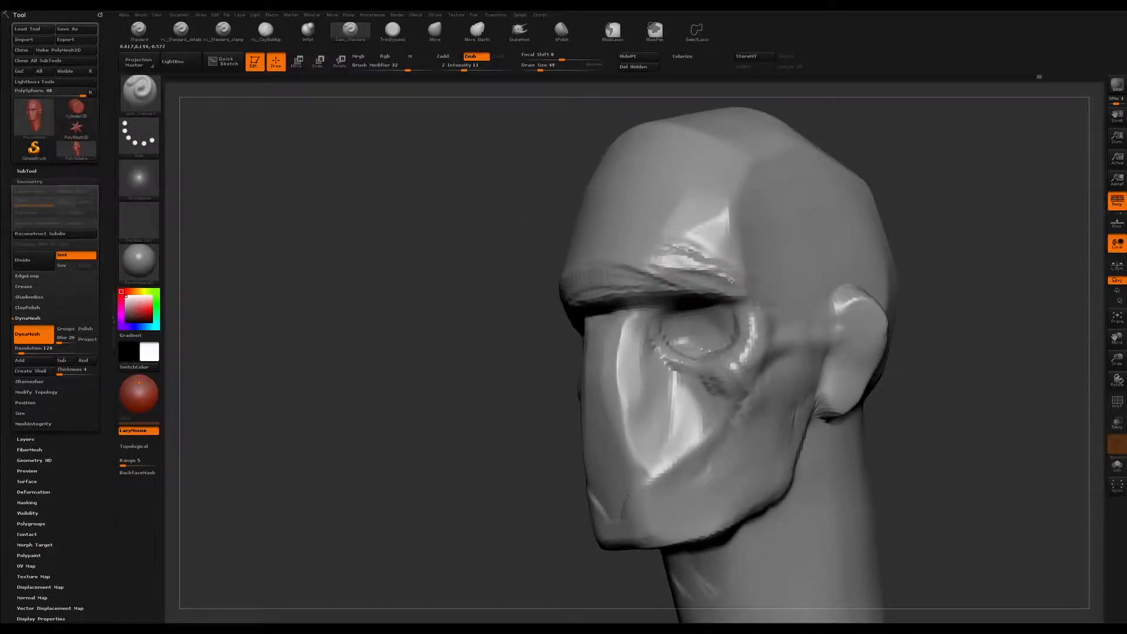
mouse_move(734, 269)
right_down()
mouse_move(757, 274)
mouse_move(733, 267)
mouse_move(735, 252)
mouse_move(681, 311)
right_up()
Step: Add volume along the upper edge of the brow ridge with the ClayBuildup brush
key(b)
key(c)
key(b)
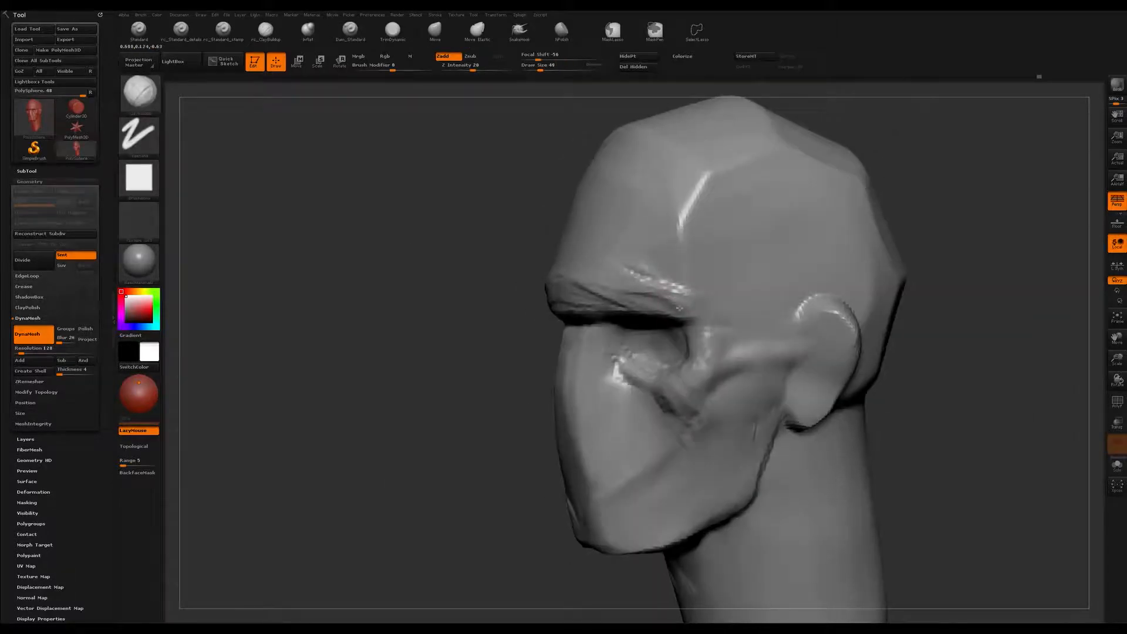
drag(608, 290, 669, 287)
mouse_move(674, 288)
right_down()
mouse_move(641, 308)
mouse_move(645, 297)
right_up()
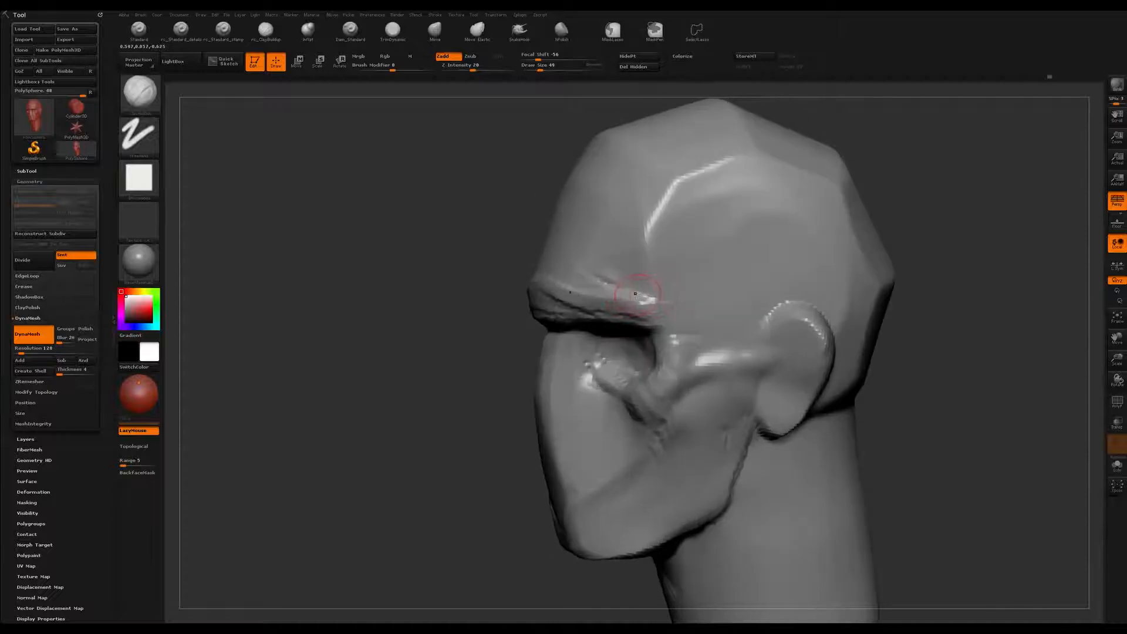
Step: Build a curved temple ridge from the outer brow up the side of the skull and remesh with DynaMesh
drag(651, 258, 713, 201)
mouse_move(650, 281)
mouse_down()
mouse_move(695, 219)
mouse_move(737, 191)
mouse_move(670, 234)
mouse_move(748, 188)
mouse_up()
mouse_move(674, 258)
right_down()
mouse_move(655, 244)
mouse_move(646, 255)
mouse_move(662, 264)
right_up()
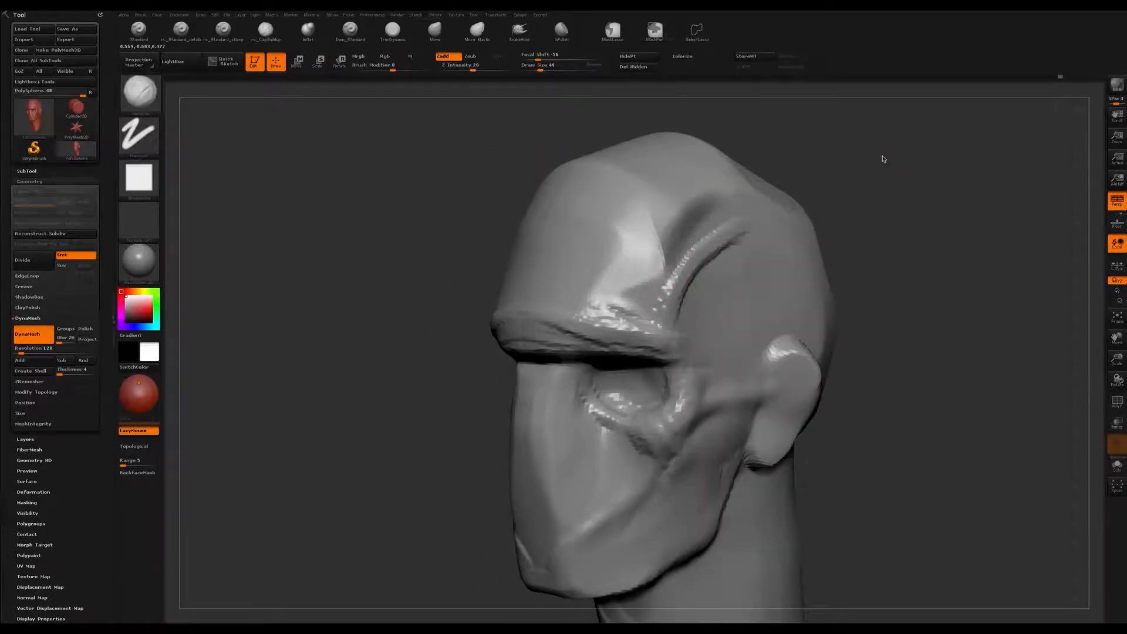
ctrl+drag(884, 159, 892, 187)
mouse_move(652, 253)
right_down()
mouse_move(668, 278)
mouse_move(657, 272)
right_up()
Step: Flatten the forehead side of the temple ridge with the TrimDynamic brush at draw size 132
key(b)
key(t)
key(d)
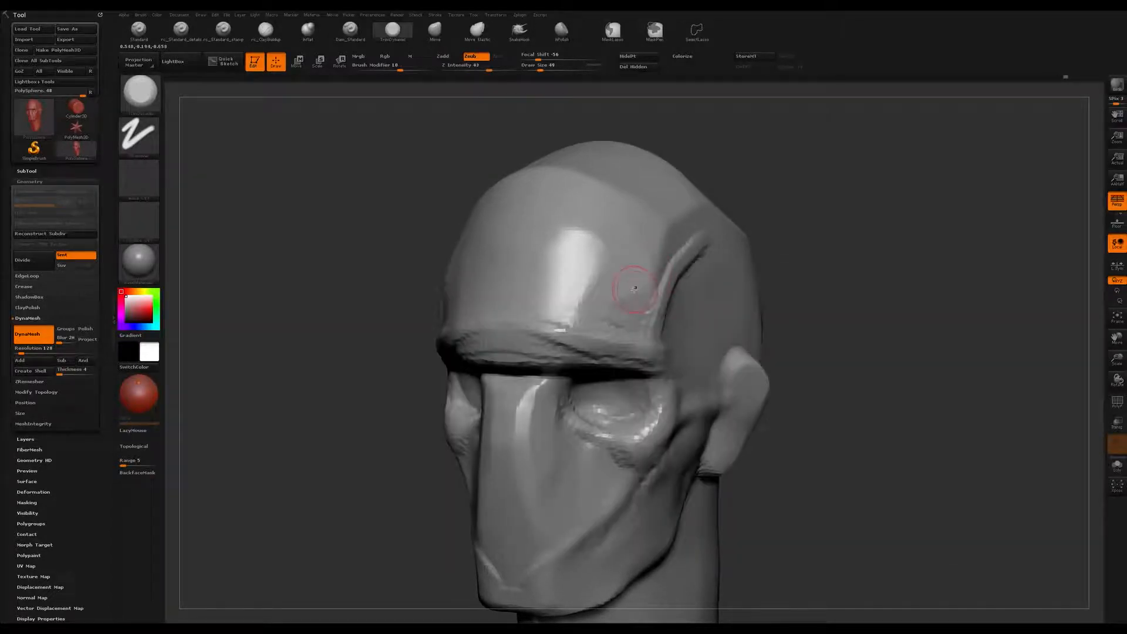
key(s)
drag(602, 285, 612, 285)
mouse_move(652, 230)
mouse_down()
mouse_move(661, 258)
mouse_move(699, 219)
mouse_up()
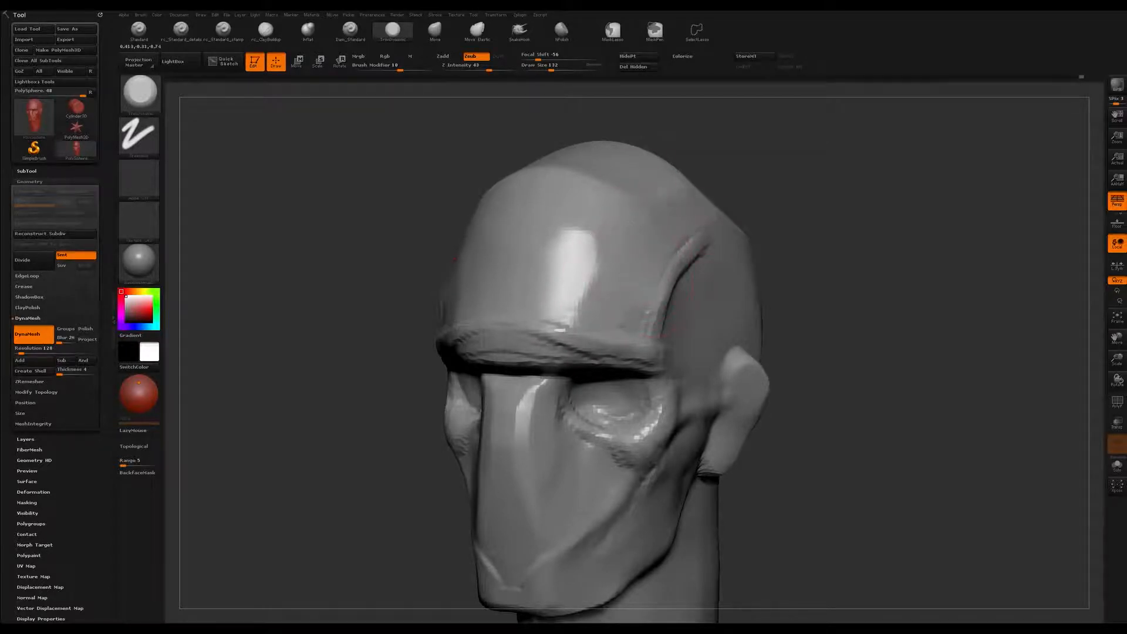
Step: Flatten the top, upper sides and back of the skull into planes with the TrimDynamic brush
right_drag(624, 227, 617, 276)
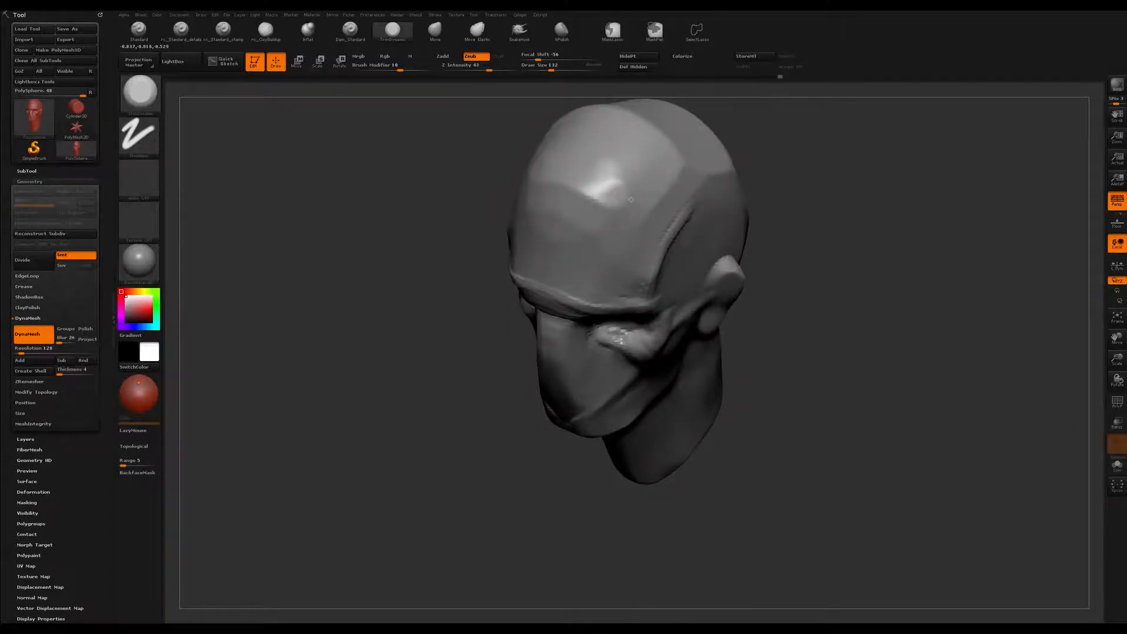
right_drag(561, 157, 540, 201)
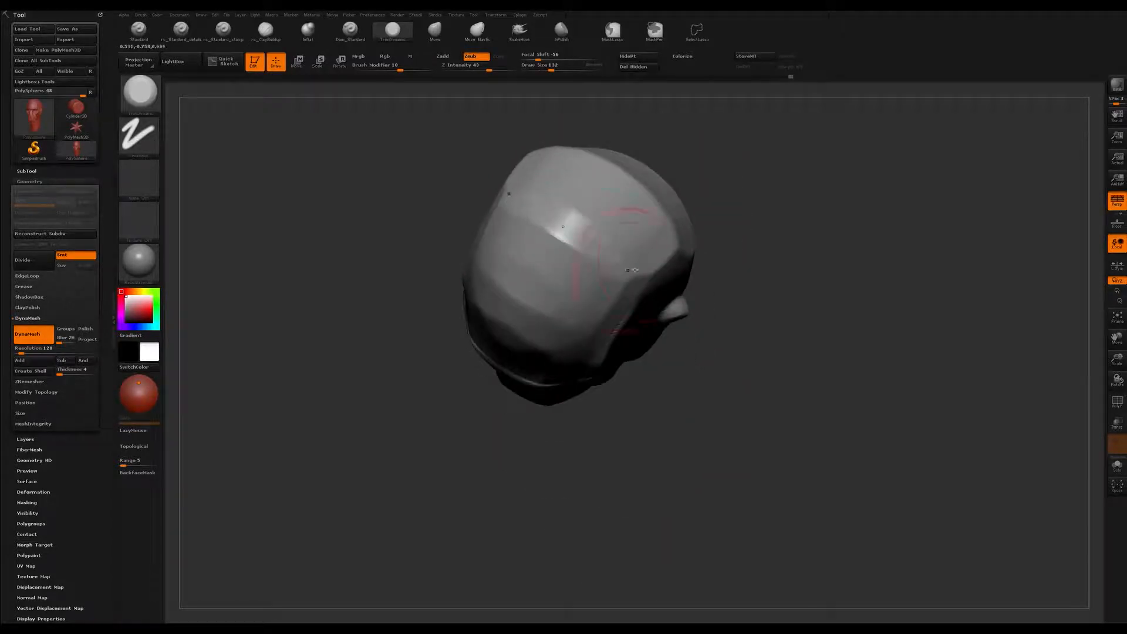
right_drag(587, 241, 596, 245)
drag(652, 174, 656, 191)
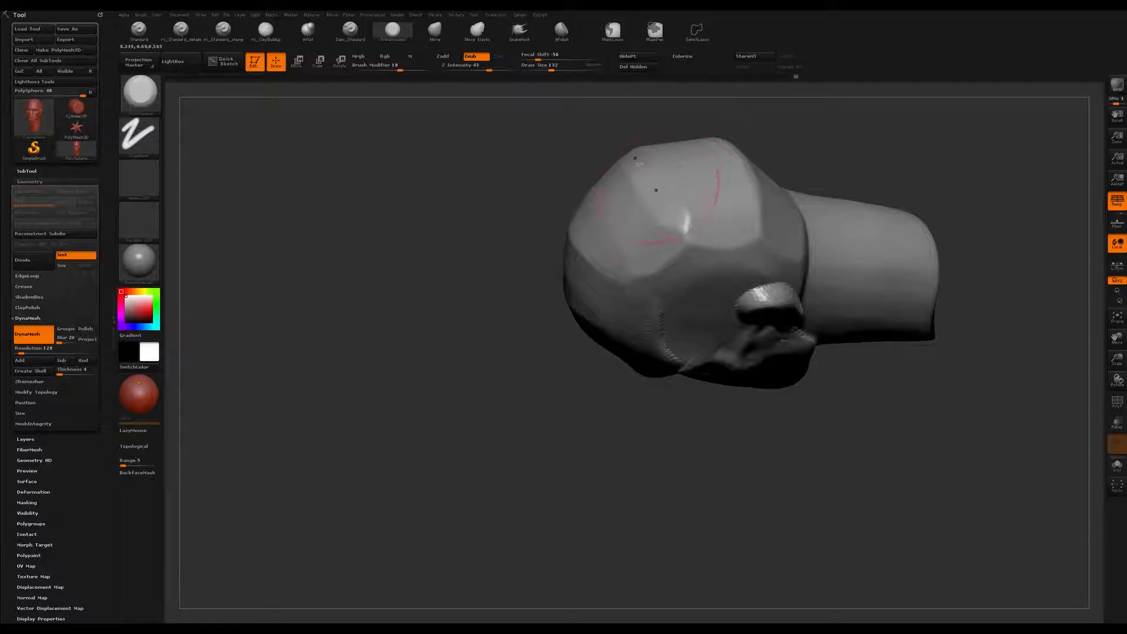
right_drag(700, 168, 671, 193)
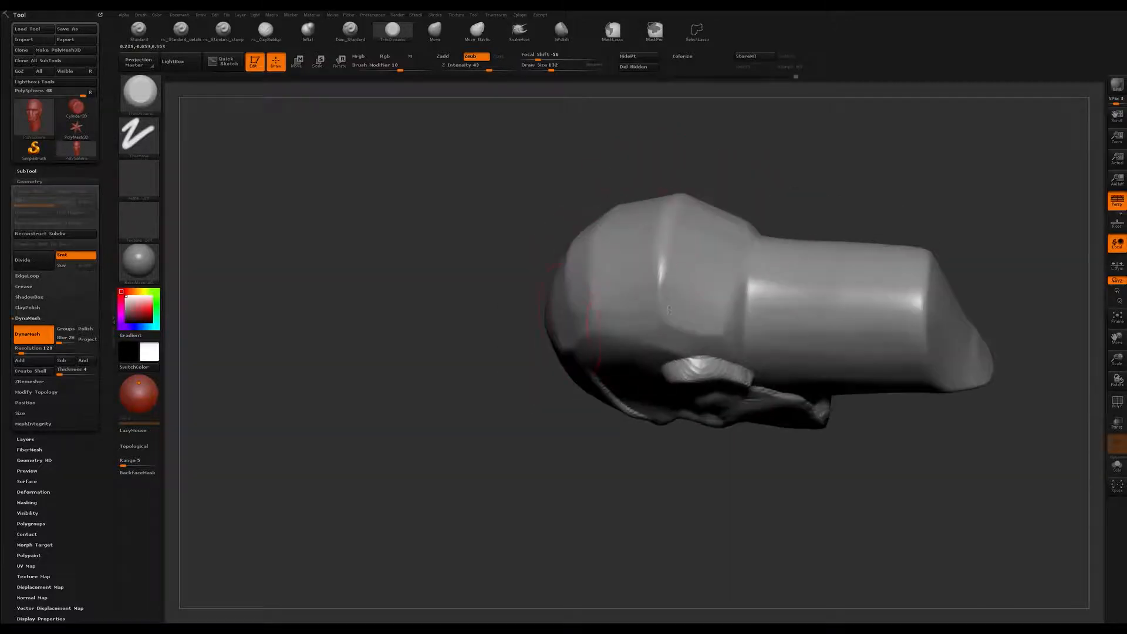
drag(670, 196, 661, 210)
Step: Flatten the temple plane beside the curved ridge with TrimDynamic and remesh with DynaMesh
mouse_move(661, 210)
right_down()
mouse_move(581, 282)
mouse_move(578, 329)
mouse_move(634, 219)
mouse_move(575, 248)
right_up()
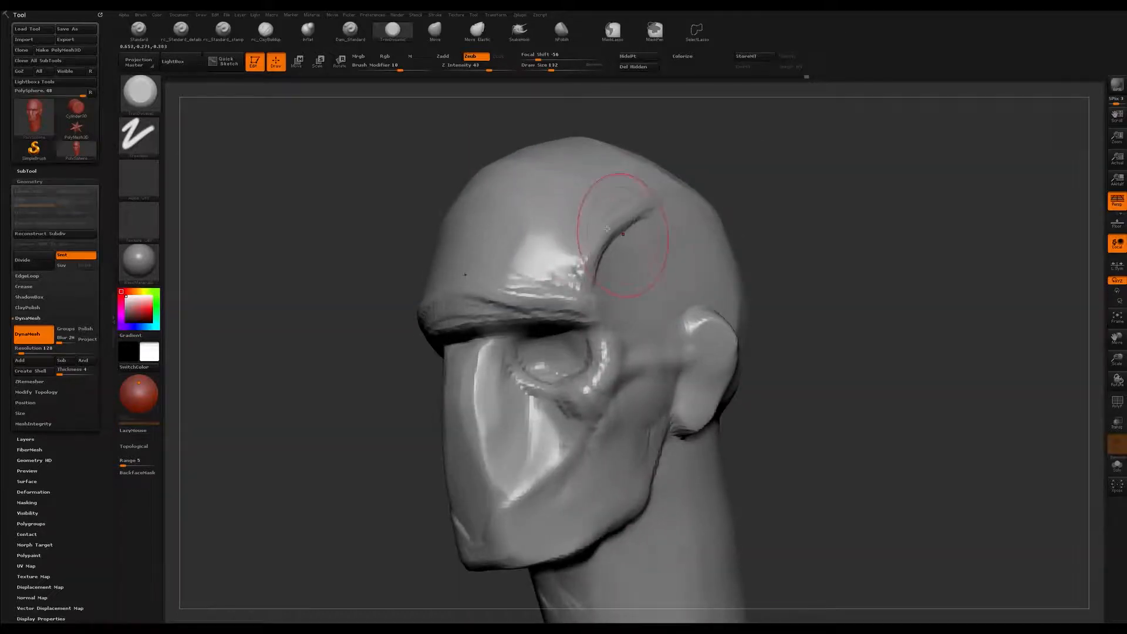
drag(576, 248, 587, 259)
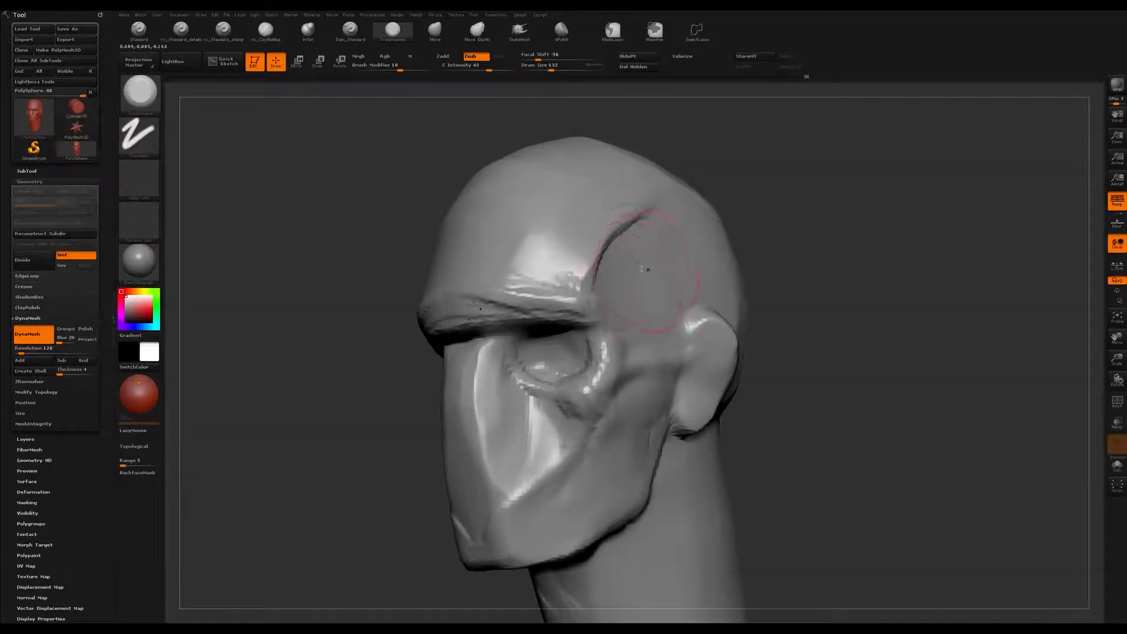
right_drag(609, 268, 560, 268)
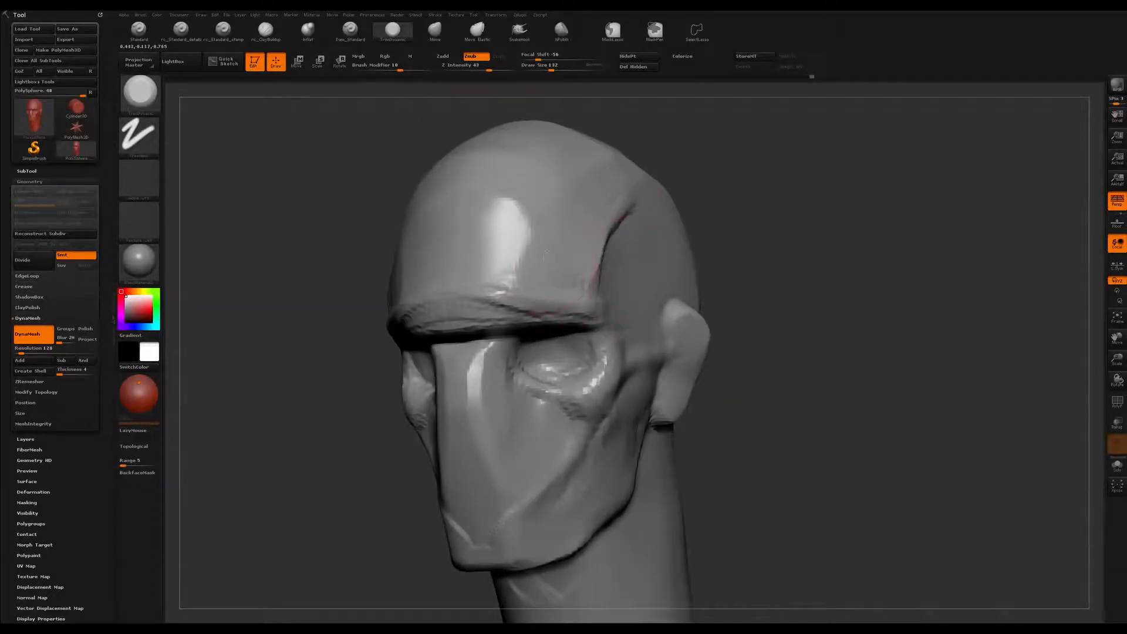
right_drag(507, 151, 509, 213)
mouse_move(483, 171)
ctrl+mouse_down()
mouse_move(455, 235)
mouse_move(457, 191)
ctrl+mouse_up()
ctrl+drag(793, 166, 775, 210)
Step: Flatten the centre of the brow above the nose with TrimDynamic at draw size 88
alt+right_drag(555, 525, 539, 205)
mouse_move(539, 205)
right_down()
mouse_move(553, 214)
mouse_move(523, 225)
mouse_move(552, 240)
mouse_move(593, 179)
mouse_move(572, 219)
mouse_move(493, 229)
right_up()
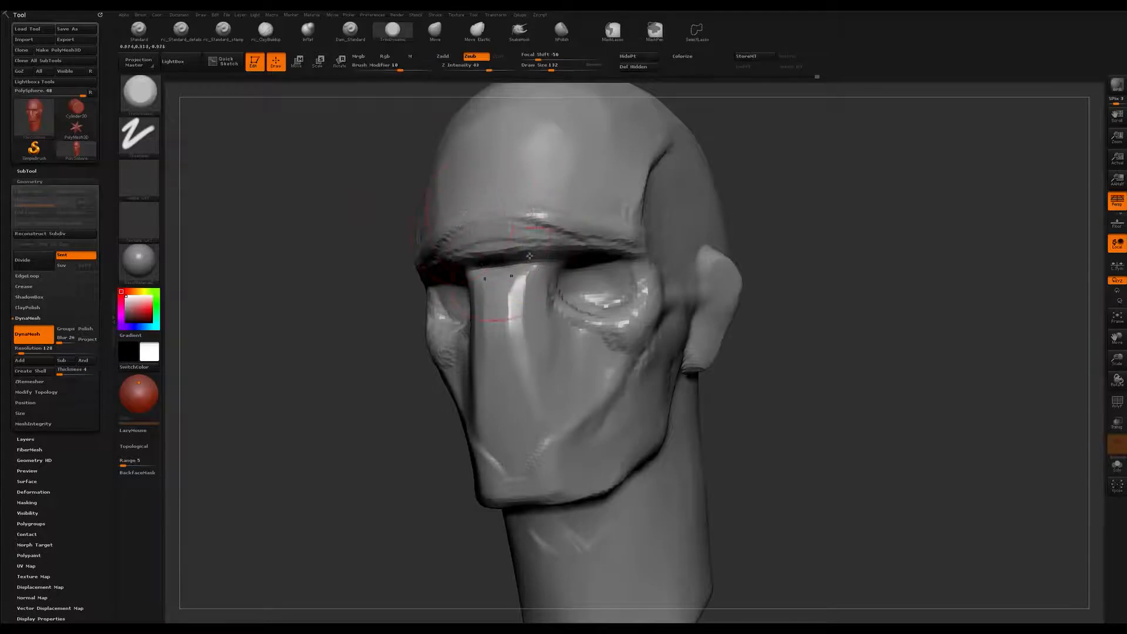
alt+right_drag(493, 238, 511, 239)
key(s)
drag(510, 240, 485, 244)
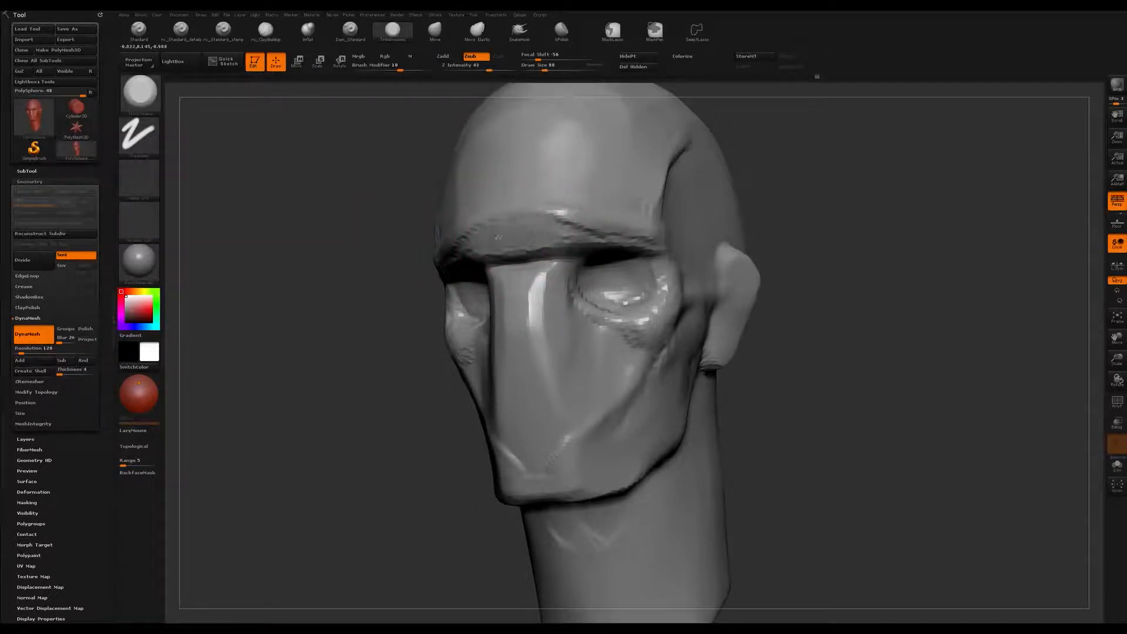
right_drag(539, 226, 578, 234)
ctrl+right_drag(528, 276, 561, 262)
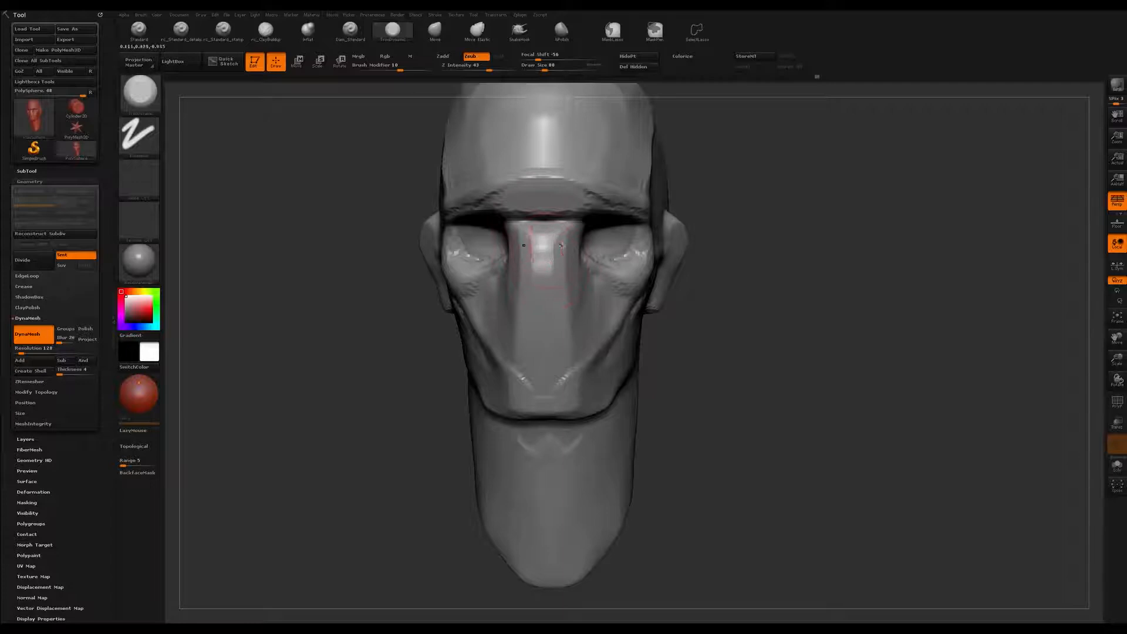
Step: Build up a narrow strip of nose volume down the face's midline with the ClayBuildup brush at Z Intensity 20
key(b)
key(c)
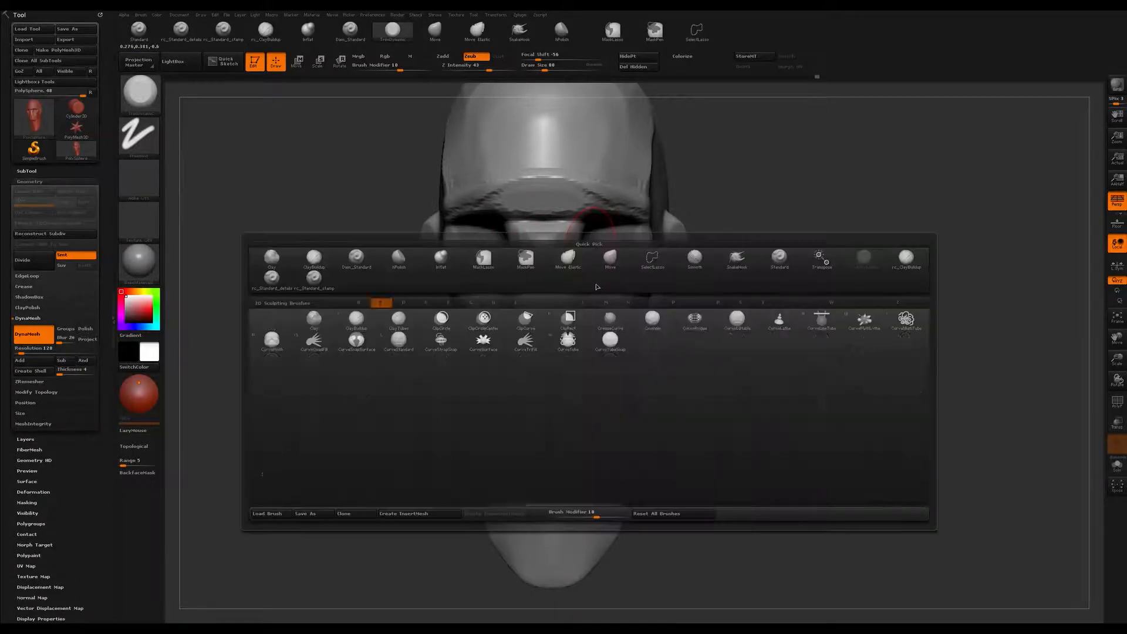
key(b)
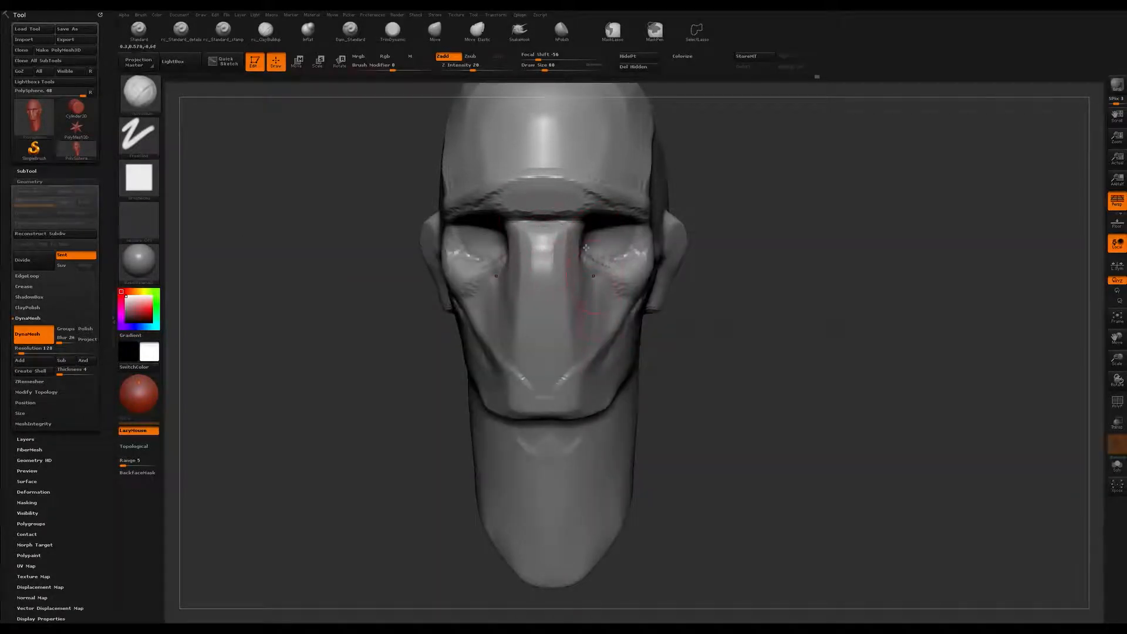
click(307, 29)
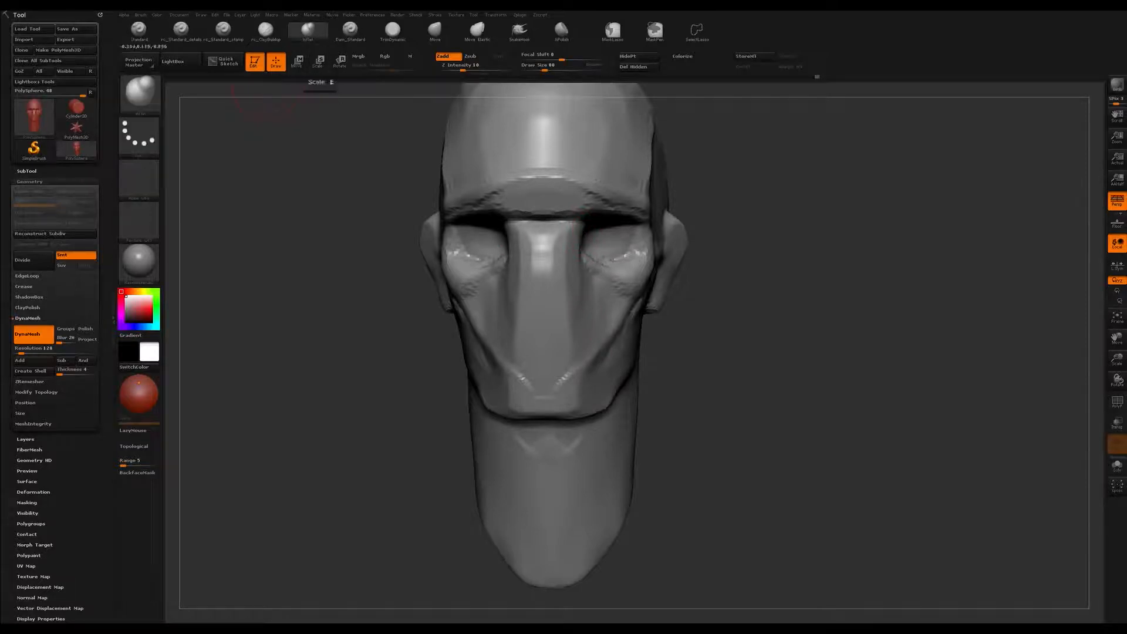
key(b)
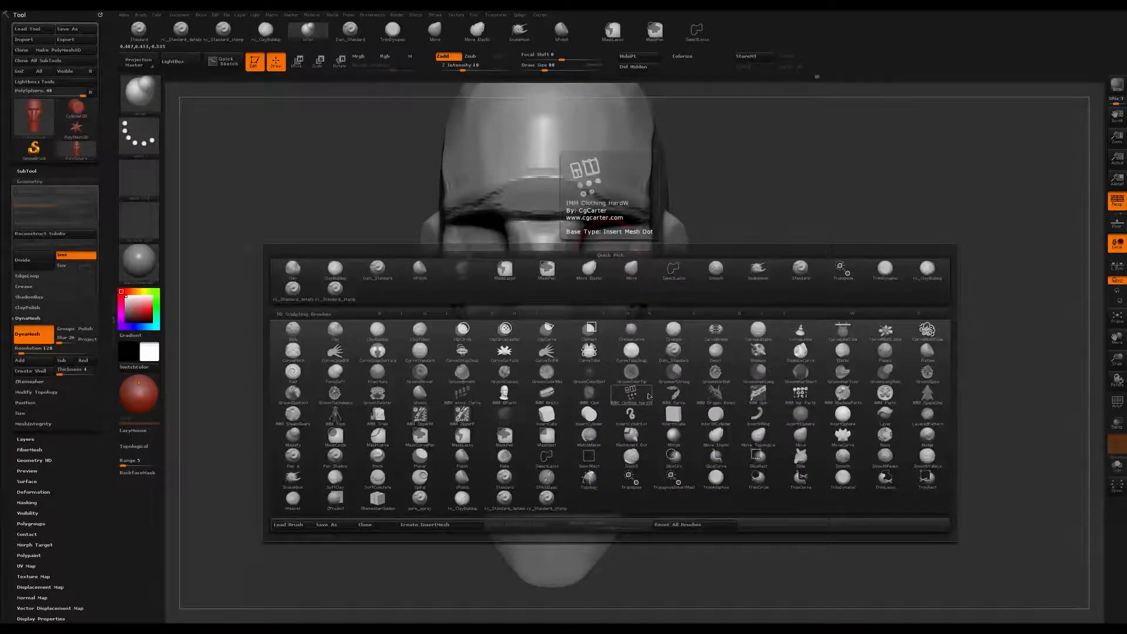
key(c)
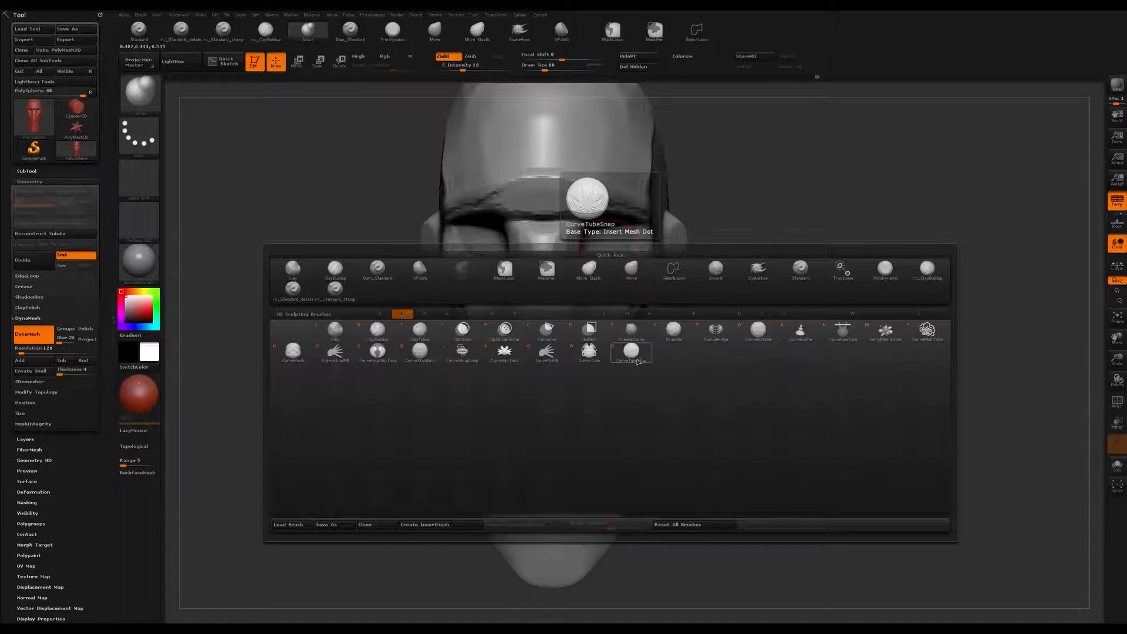
click(380, 333)
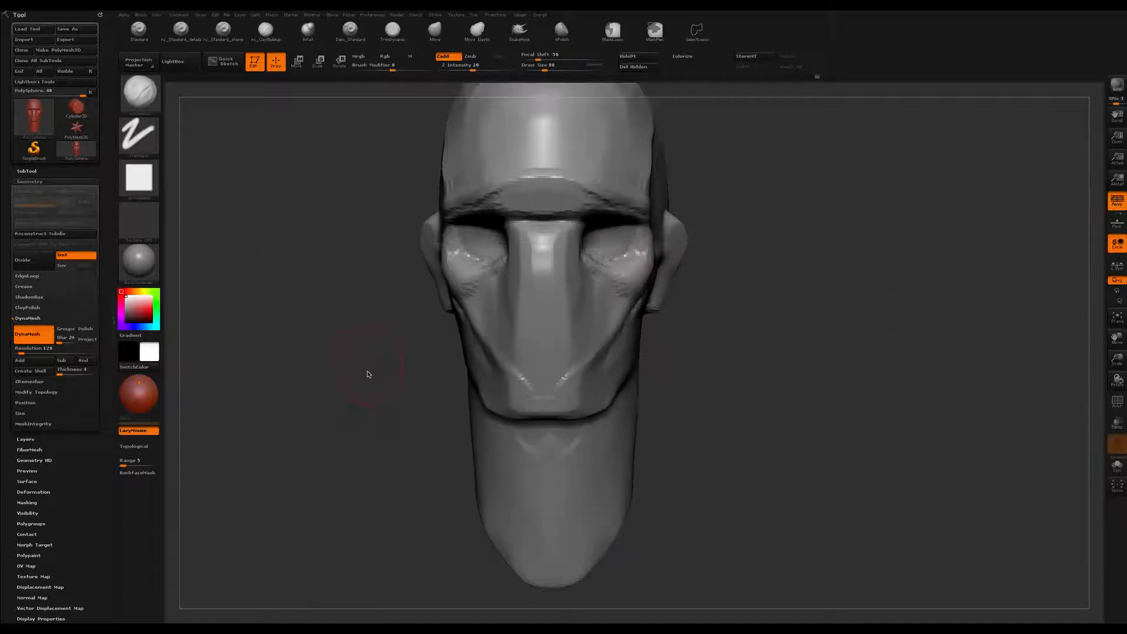
alt+drag(847, 266, 908, 267)
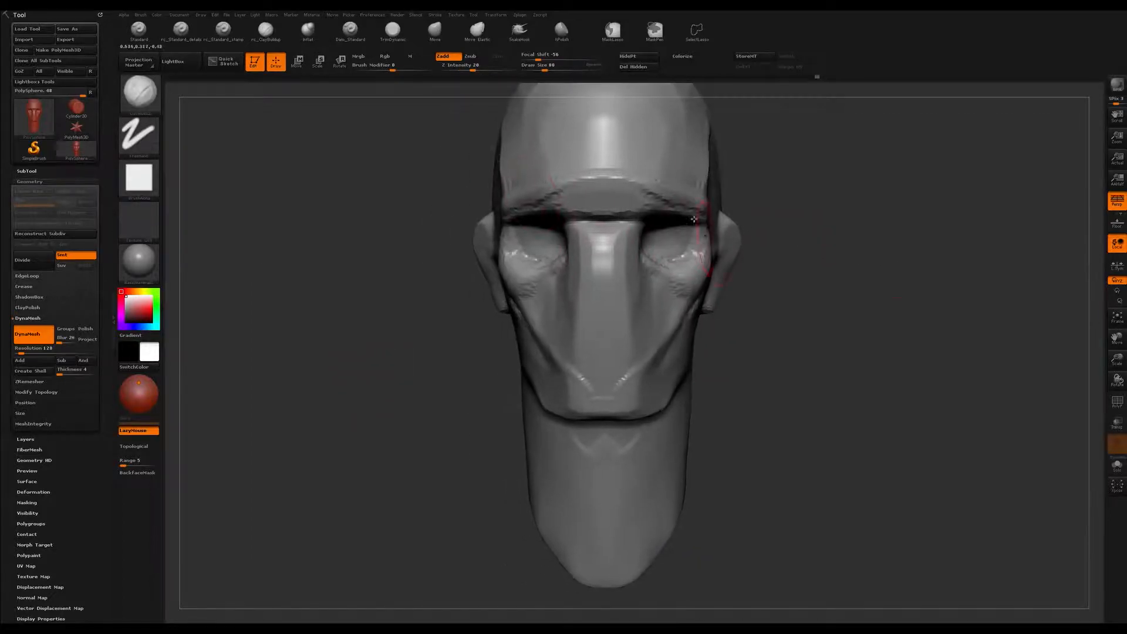
alt+drag(856, 233, 876, 234)
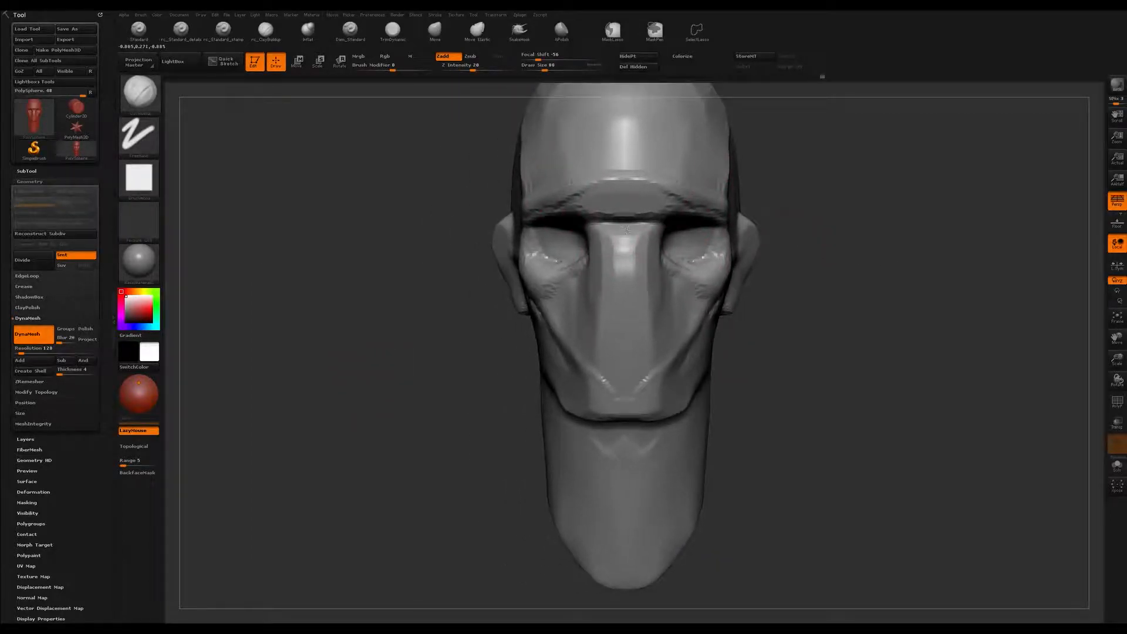
drag(627, 223, 622, 287)
Step: Measure the face from the brow to the chin with the Transpose line to locate the base of the nose
key(w)
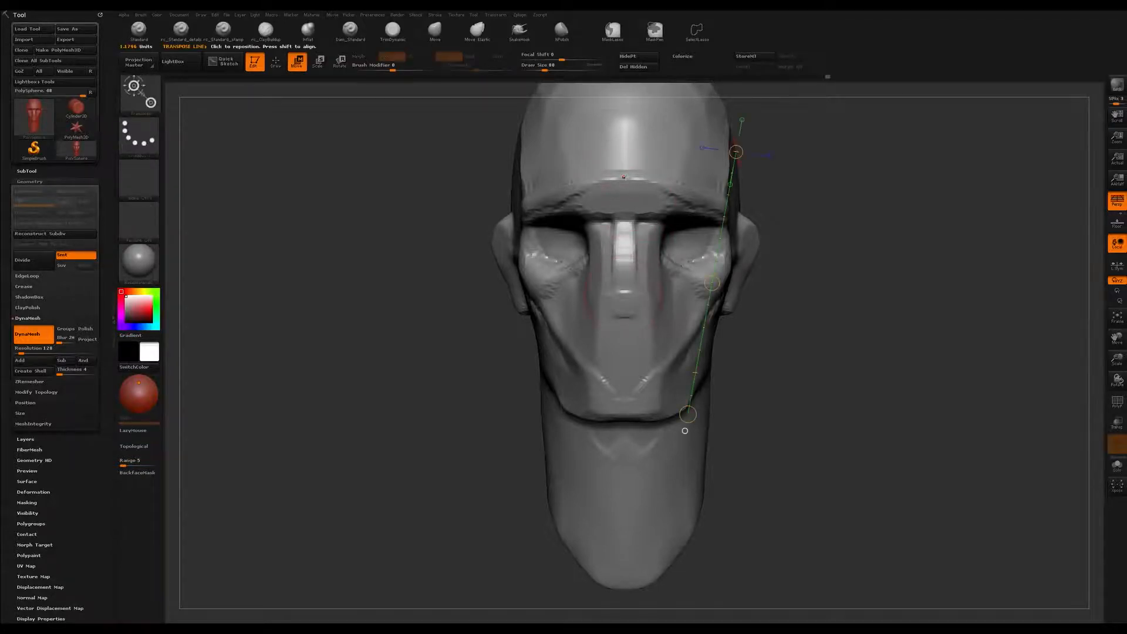
drag(629, 427, 629, 435)
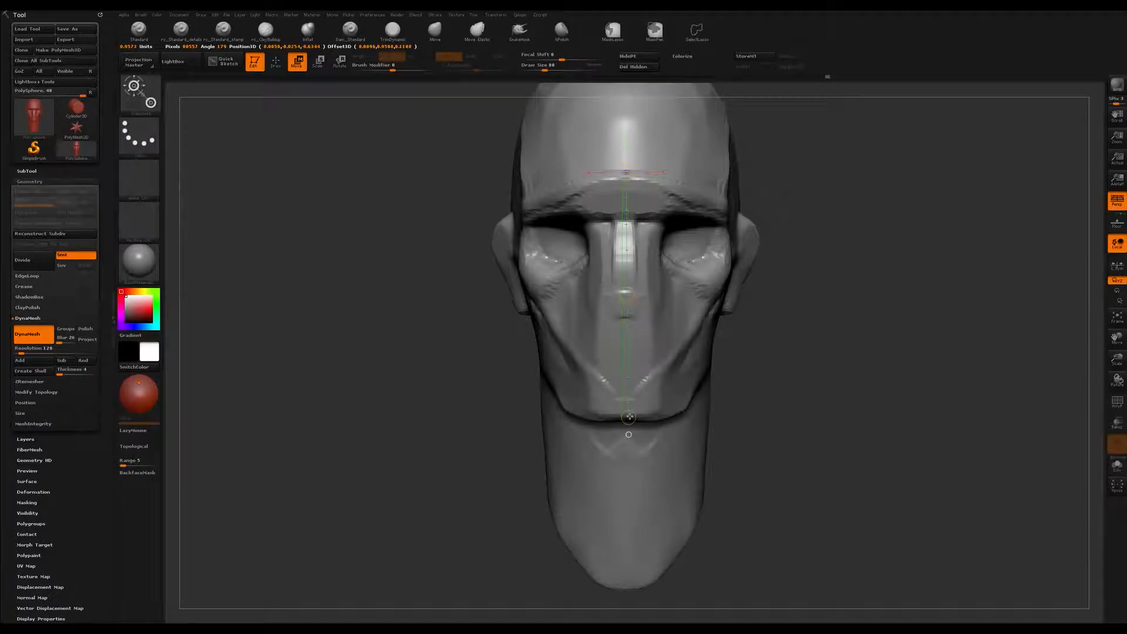
drag(628, 432, 628, 434)
drag(626, 172, 631, 187)
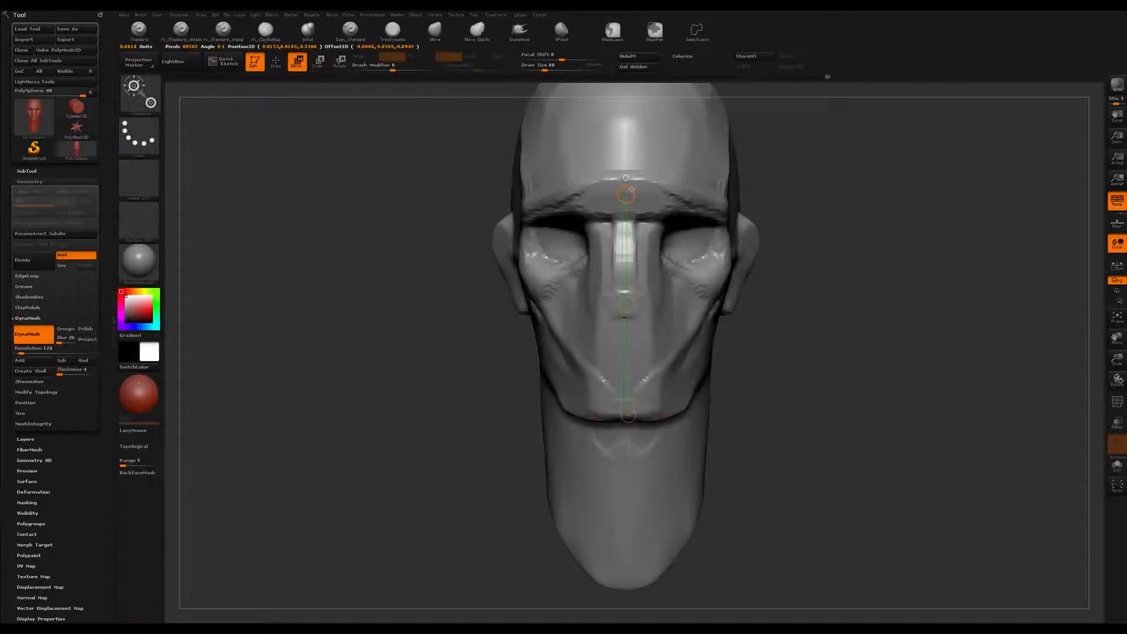
mouse_move(629, 416)
mouse_down()
mouse_move(633, 429)
mouse_move(627, 420)
mouse_up()
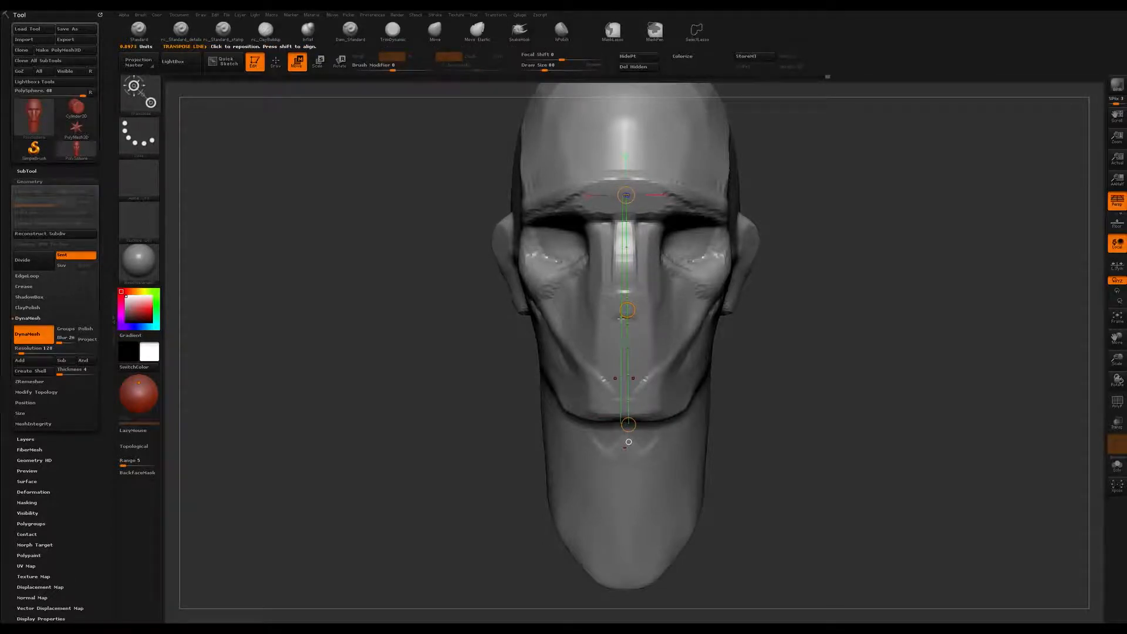
key(q)
Step: Build up the nose bridge, tip and base with ClayBuildup, using draw size 56 for the finer strokes
mouse_move(630, 298)
mouse_down()
mouse_move(625, 241)
mouse_move(623, 257)
mouse_up()
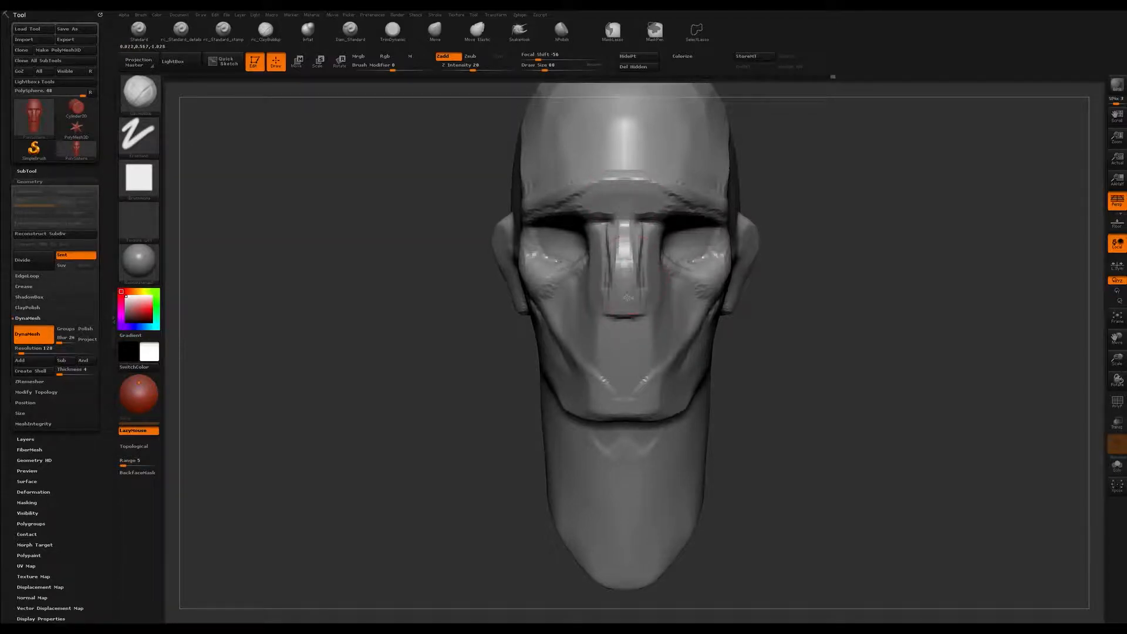
key([)
drag(626, 301, 646, 311)
right_drag(647, 312, 612, 306)
mouse_move(617, 288)
mouse_down()
mouse_move(646, 227)
mouse_move(648, 295)
mouse_up()
mouse_move(646, 303)
right_down()
mouse_move(613, 298)
mouse_move(664, 290)
mouse_move(640, 353)
right_up()
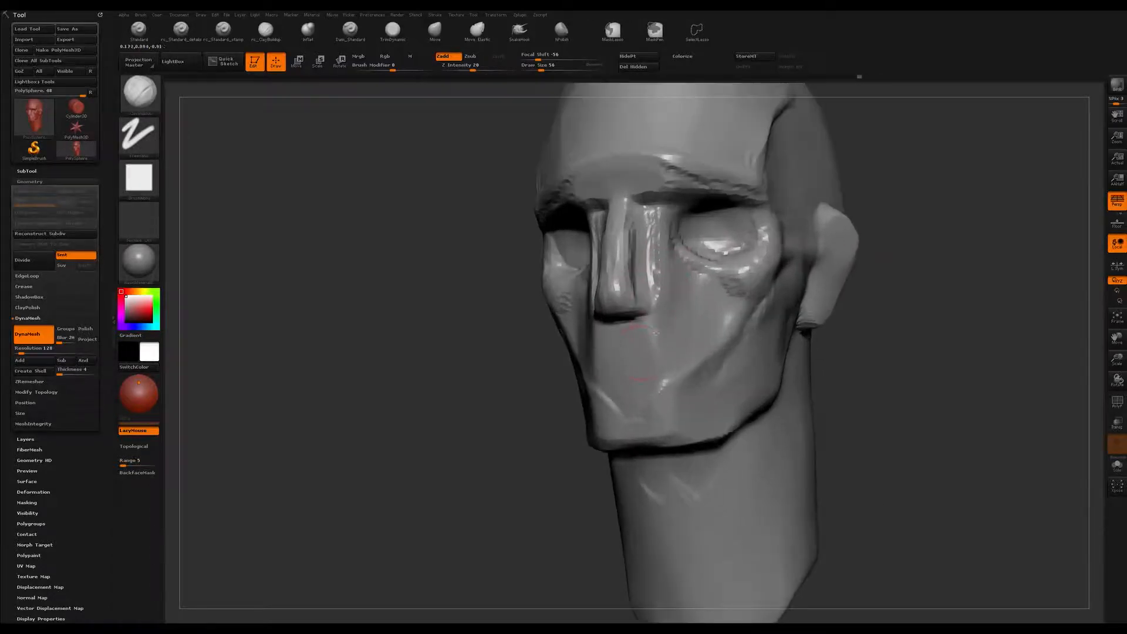
drag(625, 328, 649, 335)
right_drag(652, 334, 629, 308)
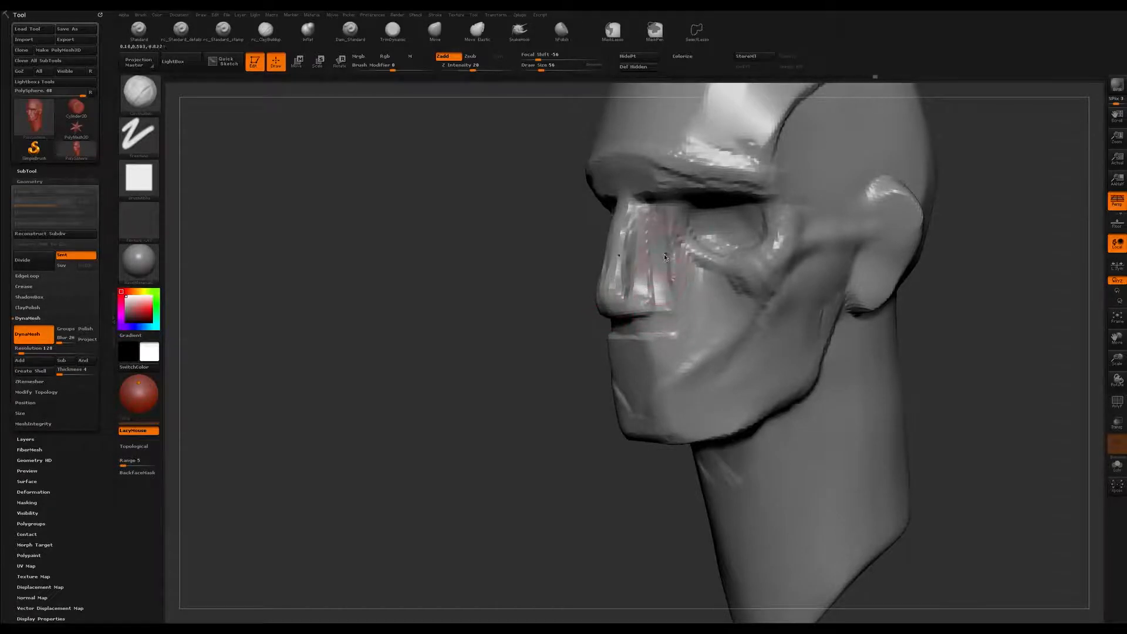
Step: Fill the side planes of the nose and the lower eye socket rim toward the cheekbone with ClayBuildup
right_drag(658, 276, 695, 250)
drag(700, 251, 717, 258)
right_drag(717, 258, 743, 252)
drag(693, 255, 744, 274)
right_drag(766, 300, 702, 280)
mouse_move(702, 280)
mouse_down()
mouse_move(741, 266)
mouse_move(810, 267)
mouse_up()
mouse_move(810, 267)
right_down()
mouse_move(752, 292)
mouse_move(766, 285)
right_up()
right_drag(696, 260, 650, 283)
drag(590, 264, 634, 296)
Step: Thicken the nose into a wedge with ClayBuildup at draw size 77 and smooth its sides
key(bracketright)
shift+drag(669, 261, 586, 236)
alt+right_drag(587, 236, 693, 251)
drag(581, 227, 576, 283)
mouse_move(578, 330)
mouse_down()
mouse_move(565, 336)
mouse_move(607, 353)
mouse_up()
mouse_move(607, 346)
alt+right_down()
mouse_move(605, 299)
mouse_move(531, 296)
mouse_move(565, 280)
mouse_move(595, 335)
alt+right_up()
mouse_move(614, 330)
shift+mouse_down()
mouse_move(629, 280)
mouse_move(617, 261)
mouse_move(665, 186)
shift+mouse_up()
ctrl+right_drag(665, 186, 652, 269)
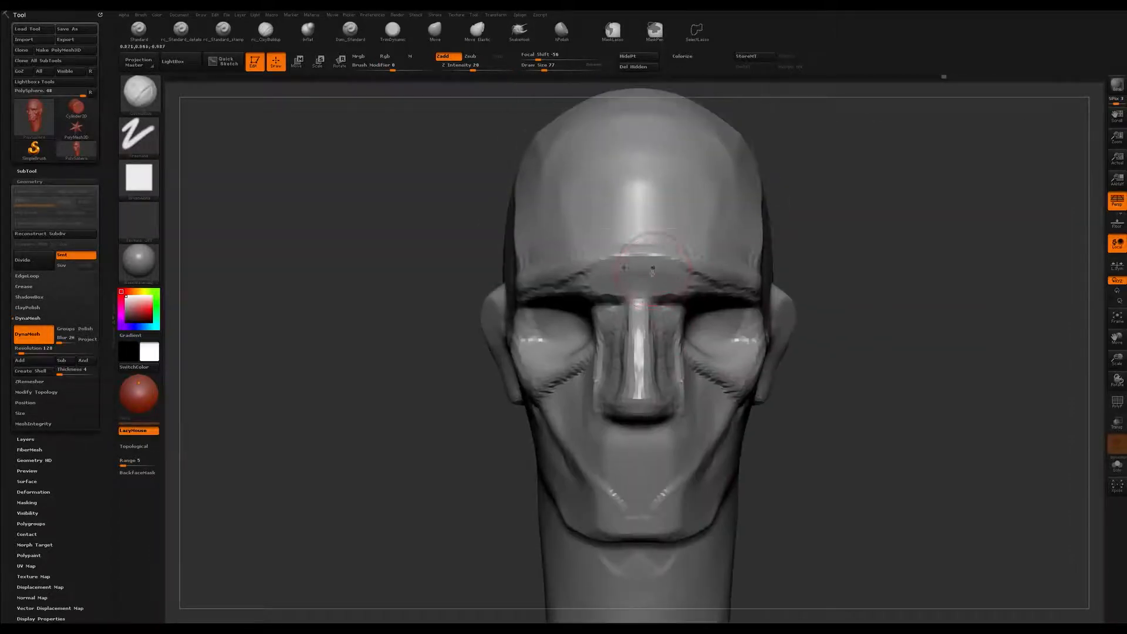
Step: Add volume to the lower forehead above the brow centre and around the nose, and smooth the strokes
drag(651, 247, 731, 238)
right_drag(730, 238, 677, 241)
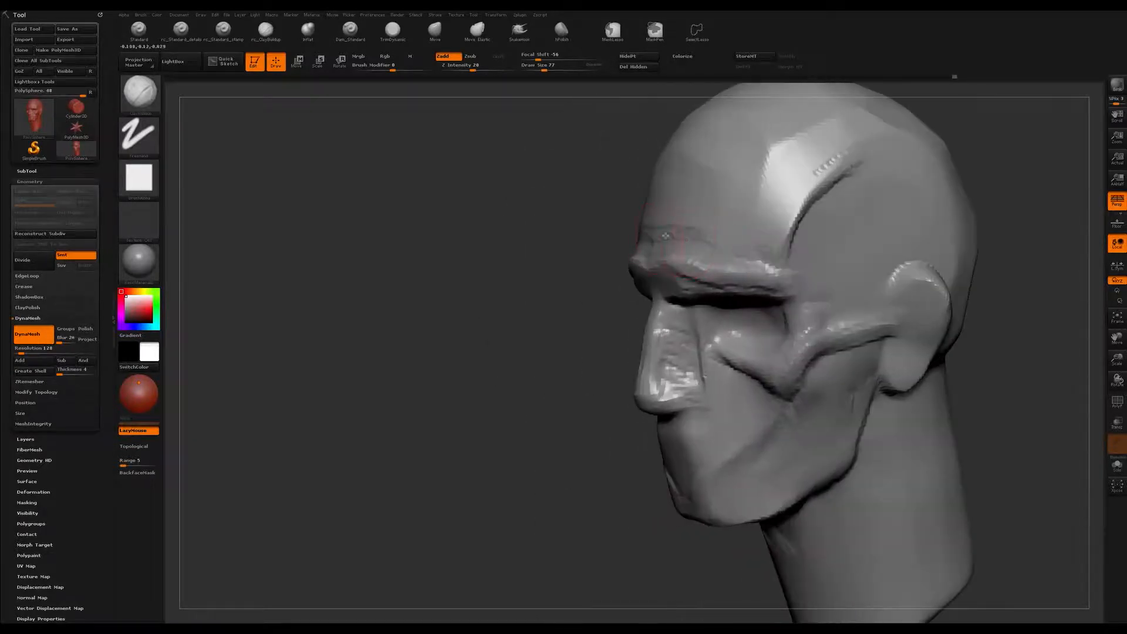
shift+drag(672, 236, 717, 219)
mouse_move(715, 241)
ctrl+right_down()
mouse_move(669, 220)
mouse_move(717, 242)
mouse_move(711, 351)
mouse_move(717, 320)
ctrl+right_up()
drag(707, 299, 711, 334)
mouse_move(711, 334)
right_down()
mouse_move(664, 329)
mouse_move(697, 358)
right_up()
mouse_move(697, 314)
shift+mouse_down()
mouse_move(692, 293)
mouse_move(658, 304)
shift+mouse_up()
Step: Flatten the nose bridge and side planes with the TrimDynamic brush
key(b)
key(t)
key(d)
right_drag(672, 334, 718, 332)
drag(646, 258, 649, 320)
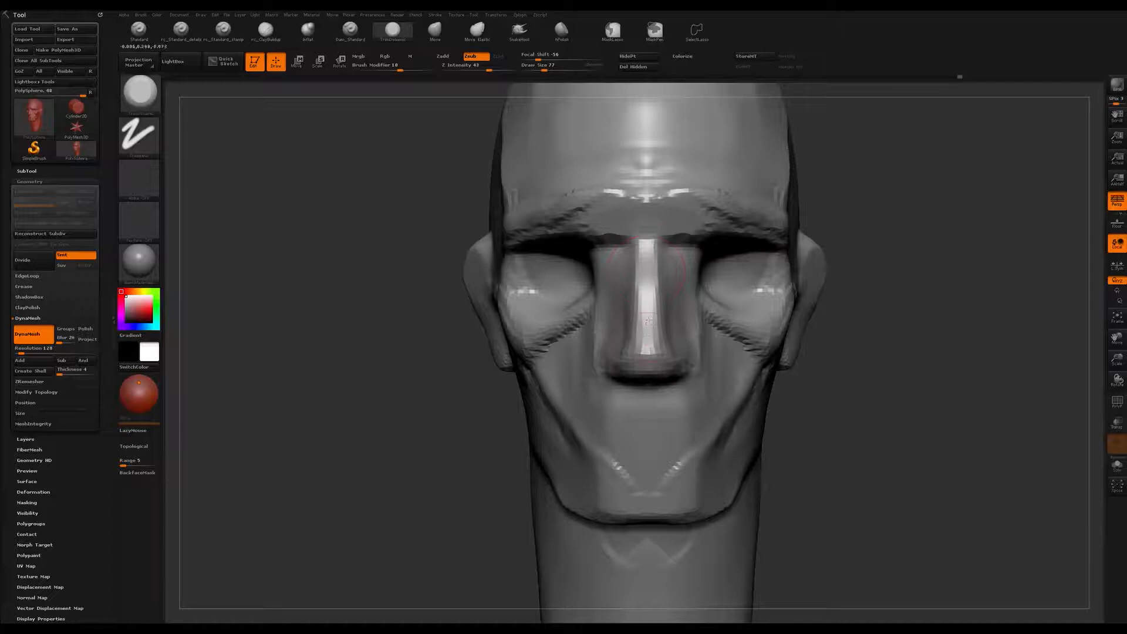
right_drag(674, 321, 649, 324)
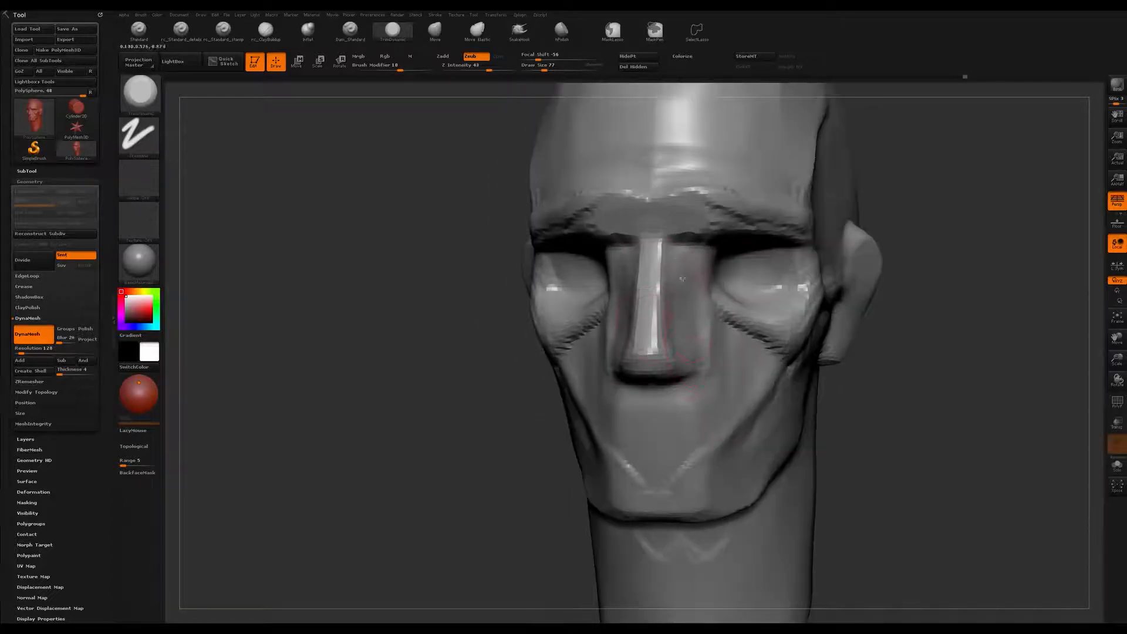
right_drag(681, 262, 604, 265)
mouse_move(688, 268)
right_down()
mouse_move(712, 327)
mouse_move(616, 330)
mouse_move(654, 320)
mouse_move(626, 276)
right_up()
Step: Build up a diagonal ridge from the cheekbone down toward the mouth with the ClayBuildup brush
key(b)
key(c)
key(b)
right_drag(707, 250, 704, 259)
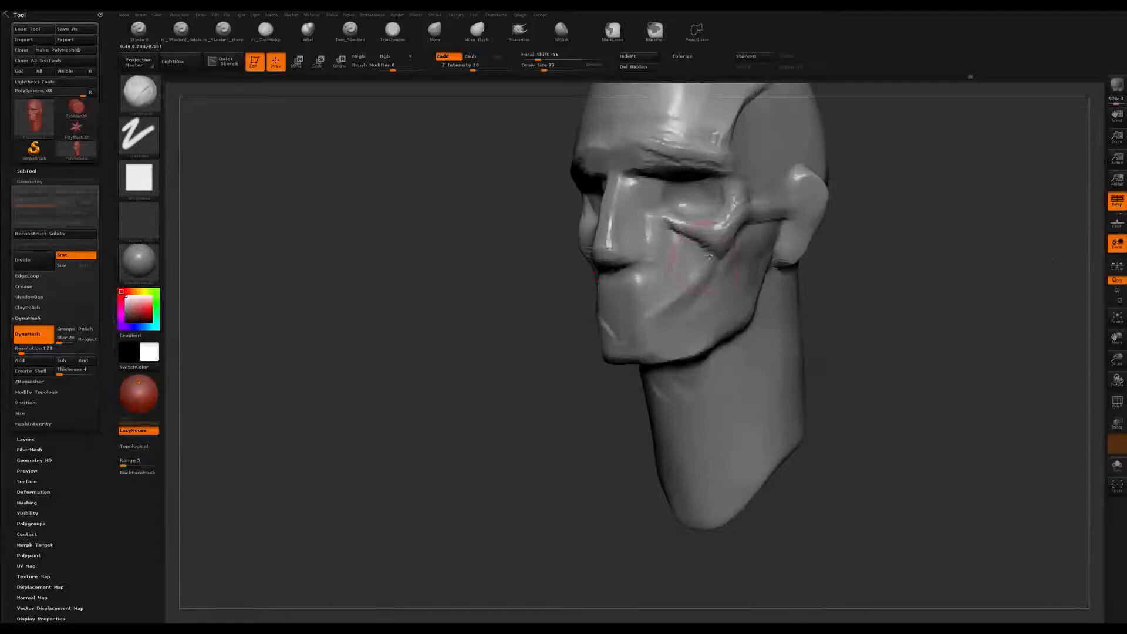
mouse_move(633, 331)
mouse_down()
mouse_move(688, 271)
mouse_move(665, 294)
mouse_up()
mouse_move(646, 310)
right_down()
mouse_move(678, 294)
mouse_move(672, 314)
mouse_move(637, 311)
mouse_move(653, 287)
right_up()
Step: Flatten the cheek plane between the diagonal ridge and the mouth area with TrimDynamic at draw size 87
key(b)
key(t)
key(d)
drag(653, 283, 673, 328)
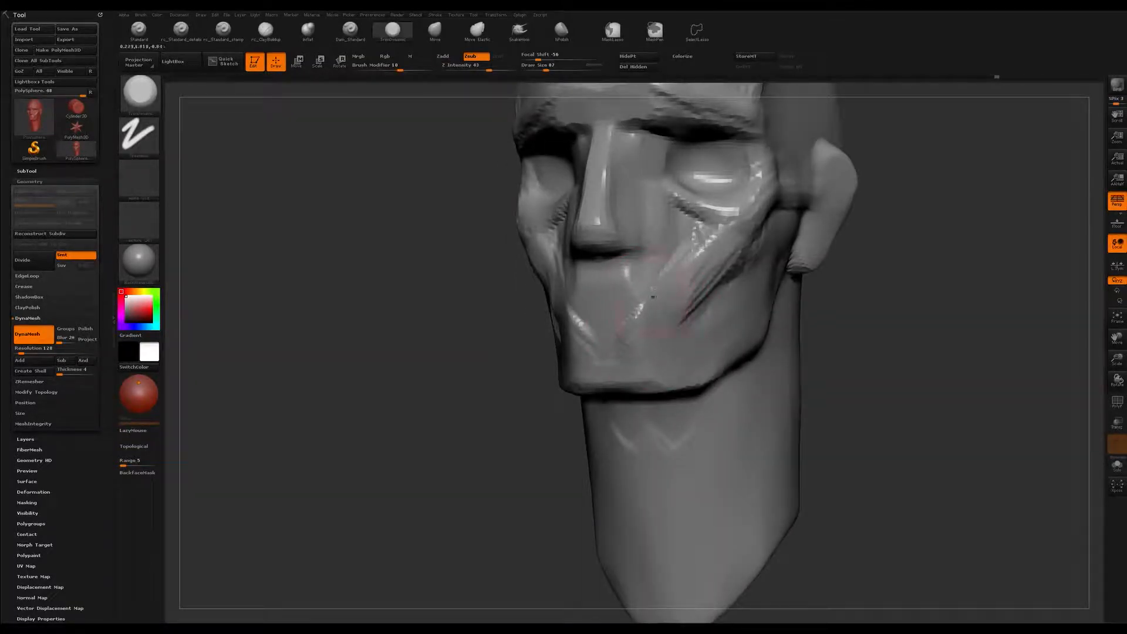
mouse_move(669, 279)
right_down()
mouse_move(659, 237)
mouse_move(628, 223)
right_up()
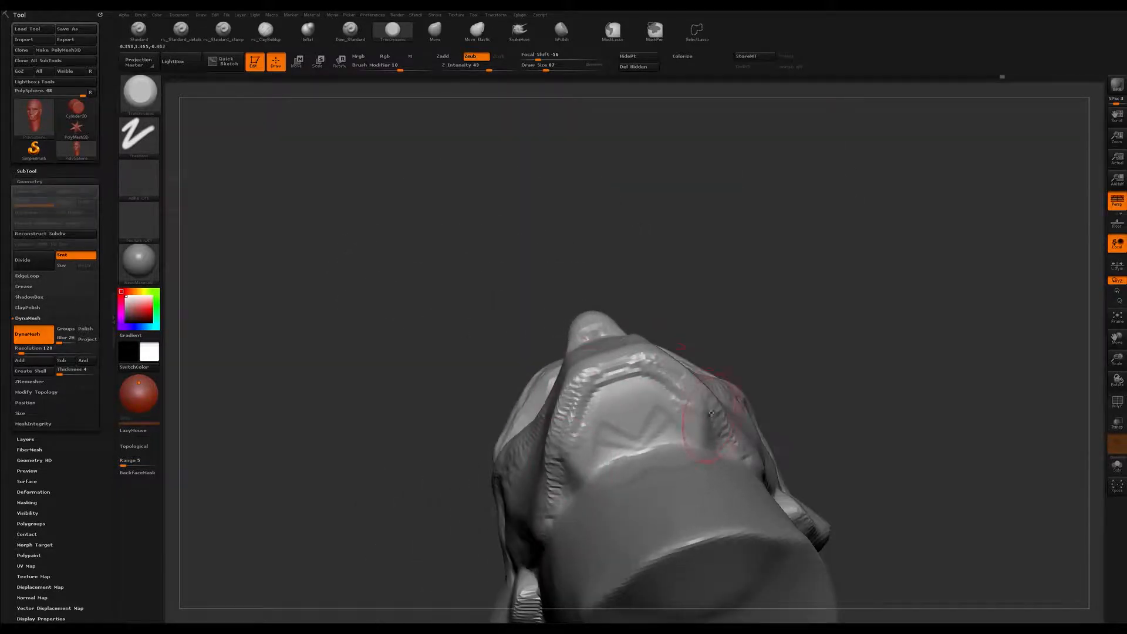
Step: Trim the side of the muzzle and lower jaw with TrimDynamic at draw size 148
mouse_move(578, 326)
right_down()
mouse_move(541, 327)
mouse_move(555, 342)
mouse_move(545, 341)
right_up()
key(s)
drag(546, 340, 535, 340)
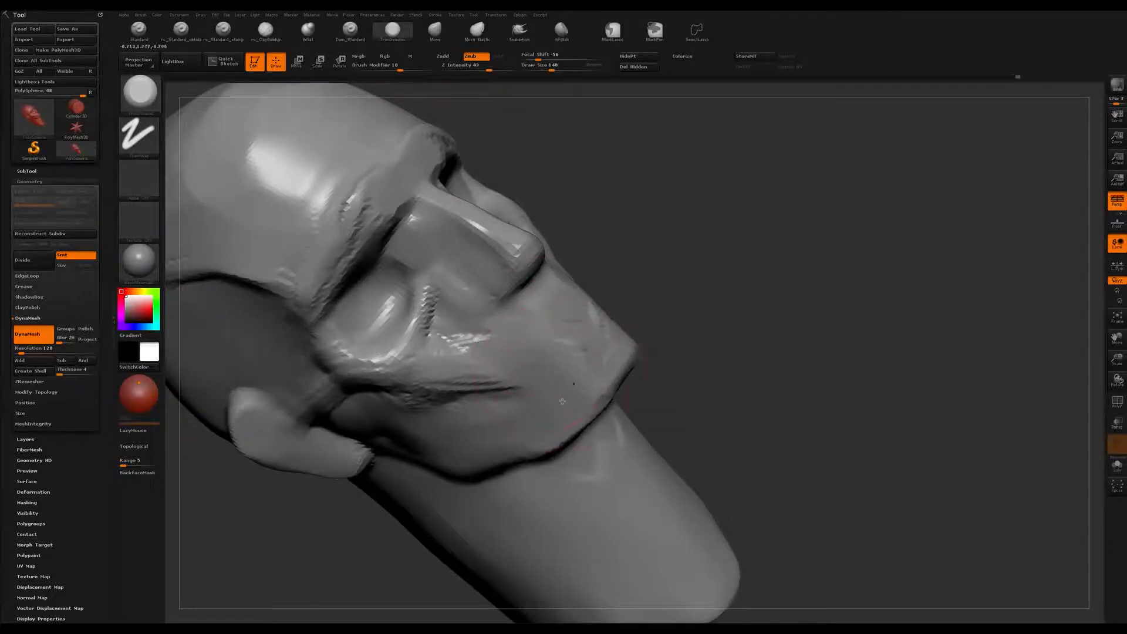
Step: Shape the muzzle into clean front and side planes at draw size 187, smoothing the mouth area
mouse_move(519, 388)
right_down()
mouse_move(546, 315)
mouse_move(570, 390)
mouse_move(567, 334)
right_up()
key(s)
drag(587, 336, 592, 336)
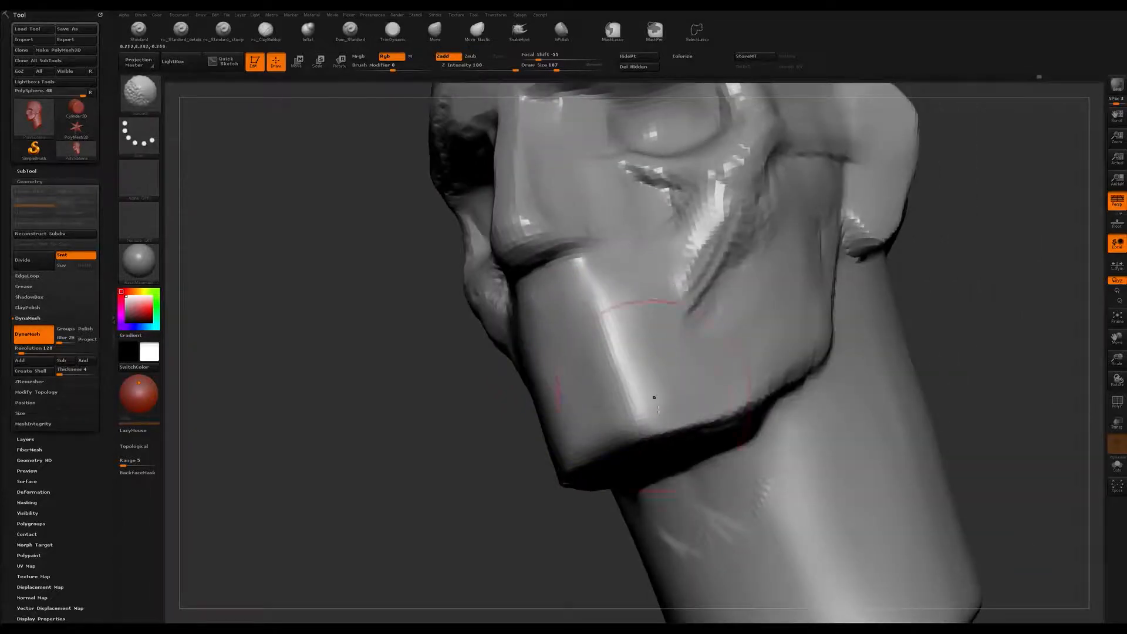
mouse_move(616, 300)
mouse_down()
mouse_move(642, 381)
mouse_move(645, 352)
mouse_move(686, 306)
mouse_up()
mouse_move(684, 300)
right_down()
mouse_move(678, 195)
mouse_move(700, 210)
right_up()
Step: Carve the horizontal mouth line across the front of the muzzle with the Dam_Standard brush at draw size 51
ctrl+drag(672, 173, 731, 356)
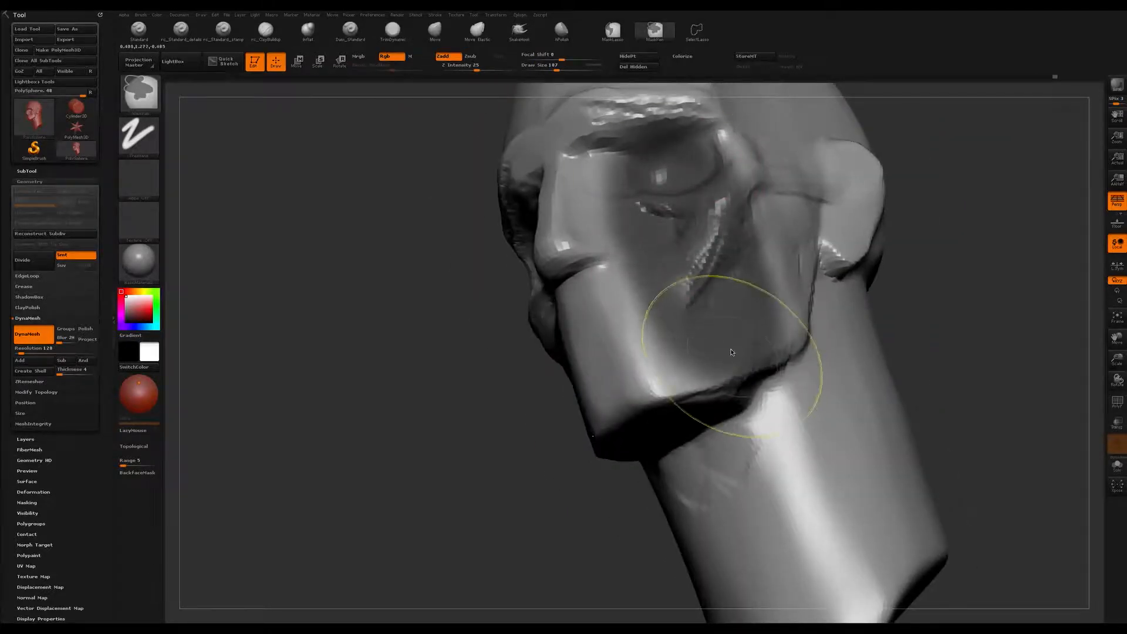
mouse_move(528, 302)
right_down()
mouse_move(616, 305)
mouse_move(652, 290)
mouse_move(639, 363)
right_up()
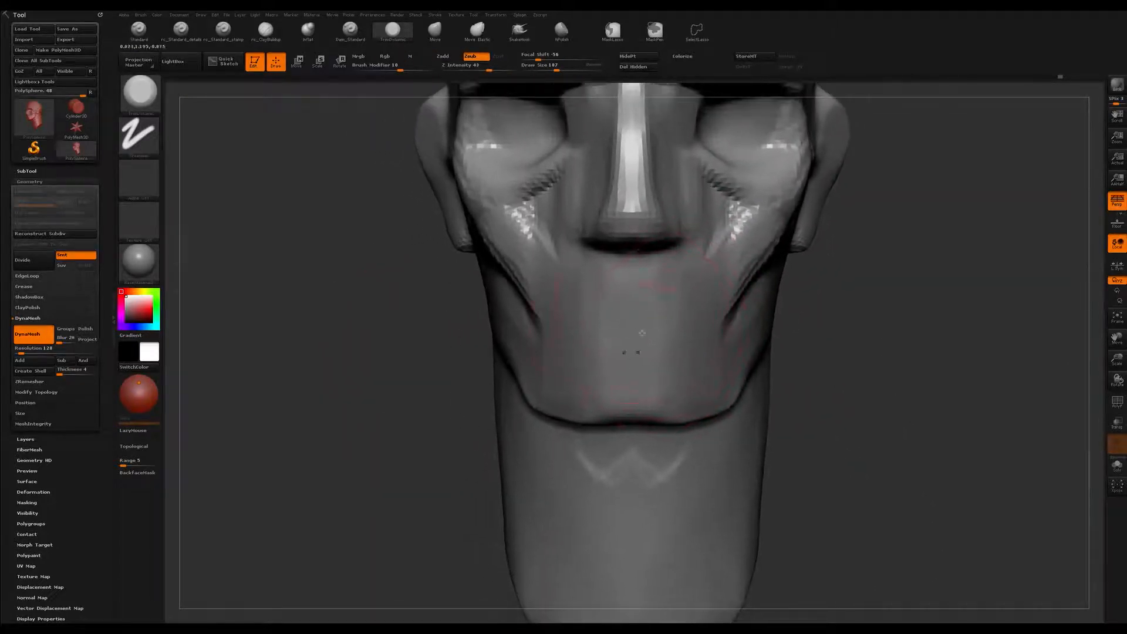
key(b)
key(d)
key(s)
key(s)
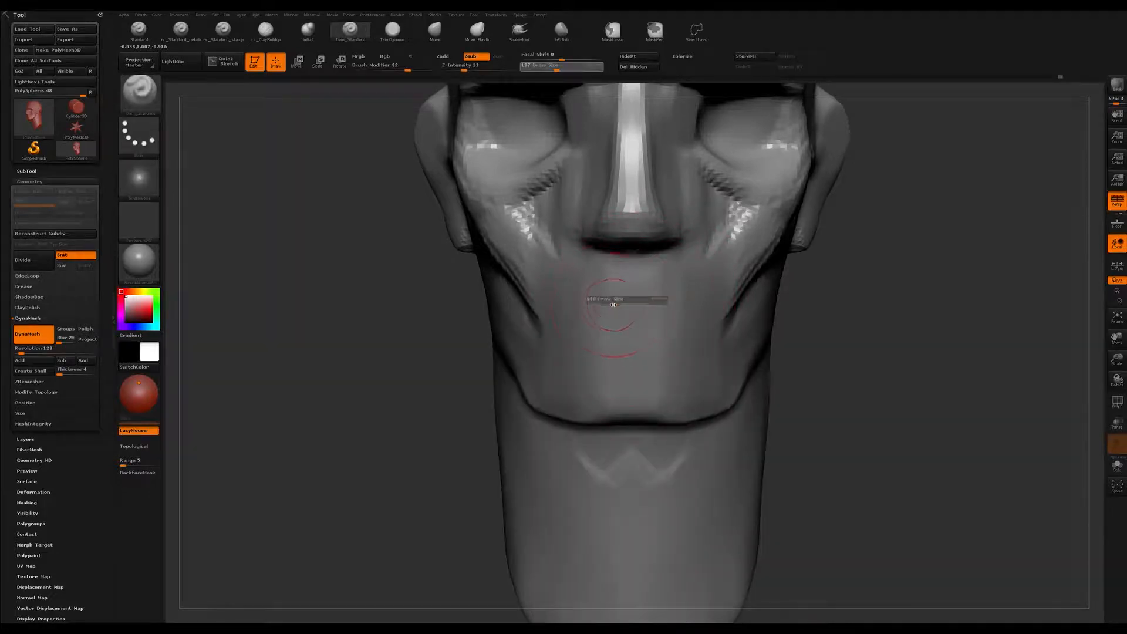
drag(606, 306, 606, 305)
mouse_move(602, 324)
alt+right_down()
mouse_move(643, 319)
mouse_move(631, 353)
alt+right_up()
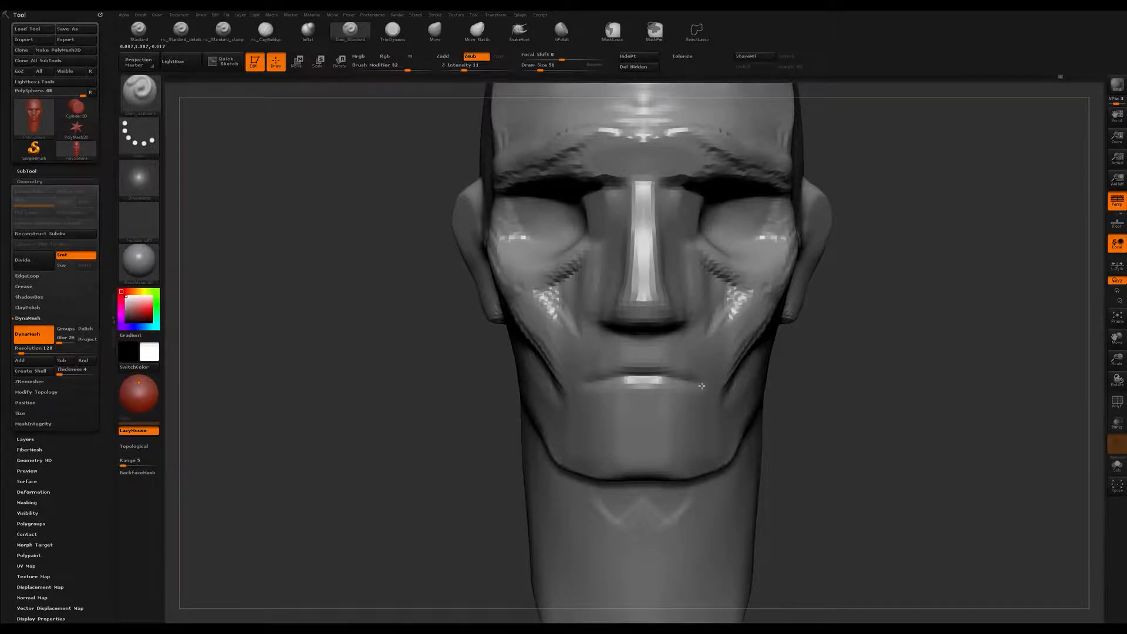
mouse_move(452, 385)
mouse_down()
mouse_move(659, 388)
mouse_move(667, 368)
mouse_move(508, 376)
mouse_move(504, 405)
mouse_up()
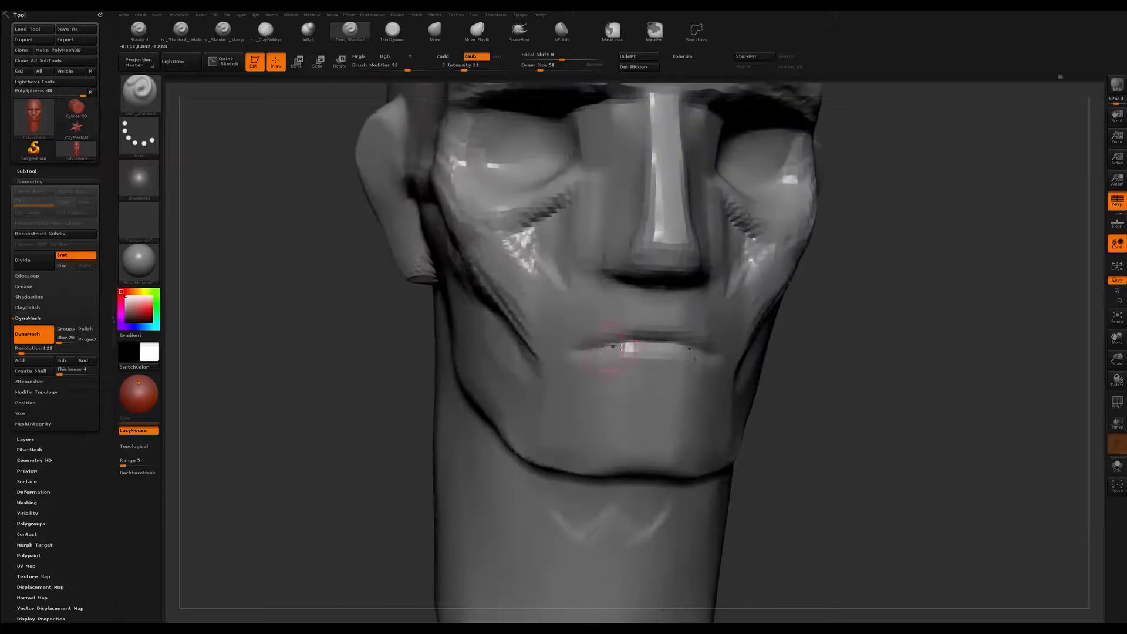
Step: Refine the upper lip and chin planes around the mouth line, smoothing the transitions
mouse_move(709, 353)
right_down()
mouse_move(640, 361)
mouse_move(702, 378)
mouse_move(641, 376)
mouse_move(683, 365)
mouse_move(681, 352)
mouse_move(681, 434)
mouse_move(681, 368)
mouse_move(646, 365)
right_up()
right_drag(680, 320, 742, 316)
key(b)
click(697, 326)
key(s)
drag(687, 353, 670, 380)
mouse_move(638, 452)
right_down()
mouse_move(576, 411)
mouse_move(584, 405)
right_up()
key(s)
drag(644, 383, 637, 384)
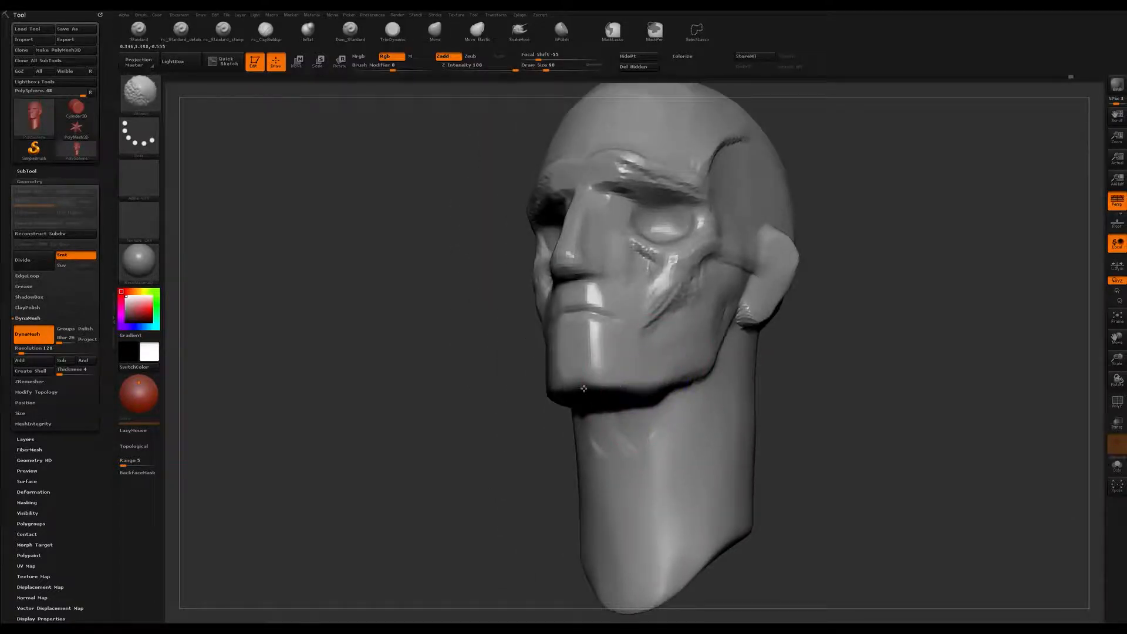
Step: Build up the inner eye corner beside the nose bridge with ClayBuildup, reducing the draw size to 54
mouse_move(654, 331)
right_down()
mouse_move(659, 352)
mouse_move(654, 337)
mouse_move(604, 390)
mouse_move(624, 362)
mouse_move(649, 355)
mouse_move(635, 352)
mouse_move(697, 342)
mouse_move(686, 370)
mouse_move(600, 347)
right_up()
key(b)
key(c)
key(t)
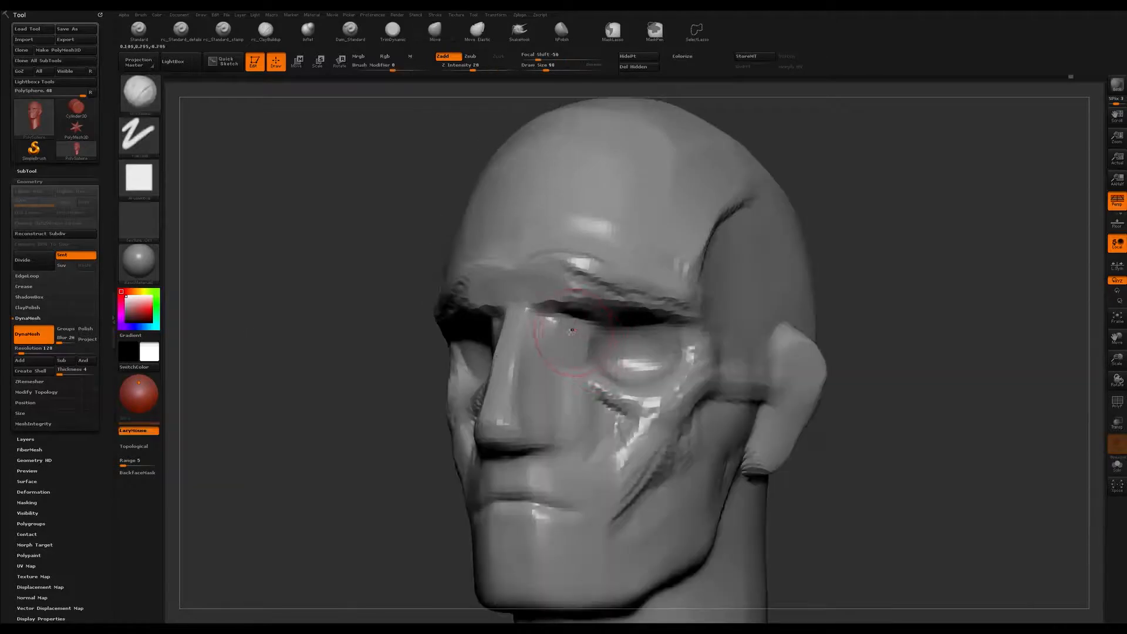
mouse_move(546, 331)
mouse_down()
mouse_move(572, 330)
mouse_move(597, 349)
mouse_up()
right_drag(540, 351, 604, 360)
key(s)
drag(593, 361, 580, 360)
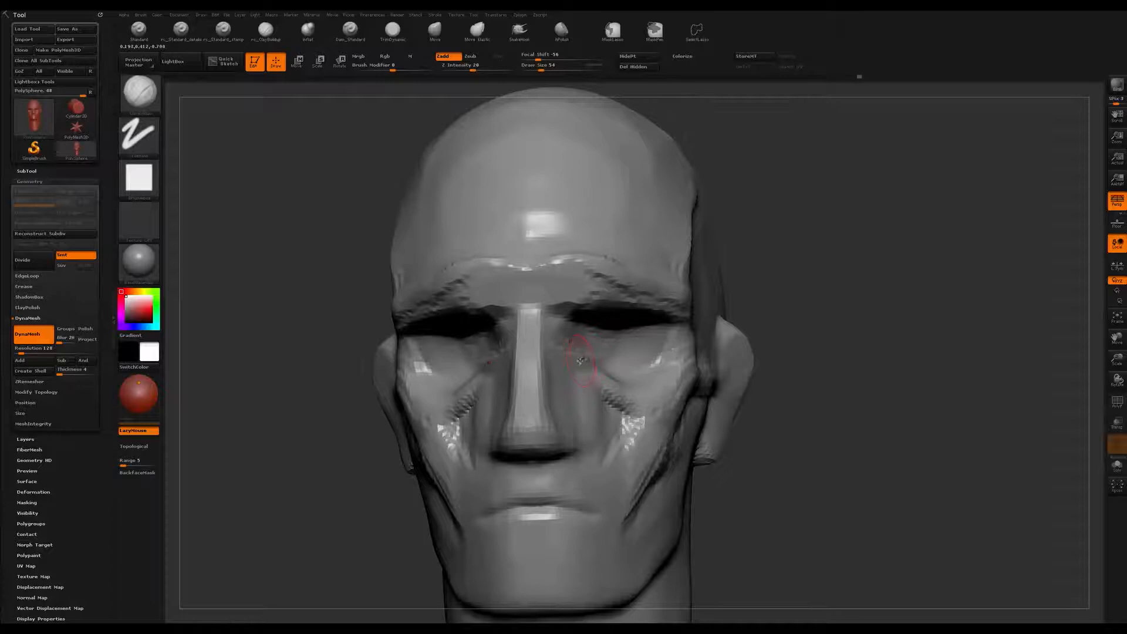
Step: Fill the cheek hollow below the eye beside the nose with a larger ClayBuildup brush and smooth it
key(s)
drag(625, 391, 629, 391)
right_drag(637, 388, 567, 389)
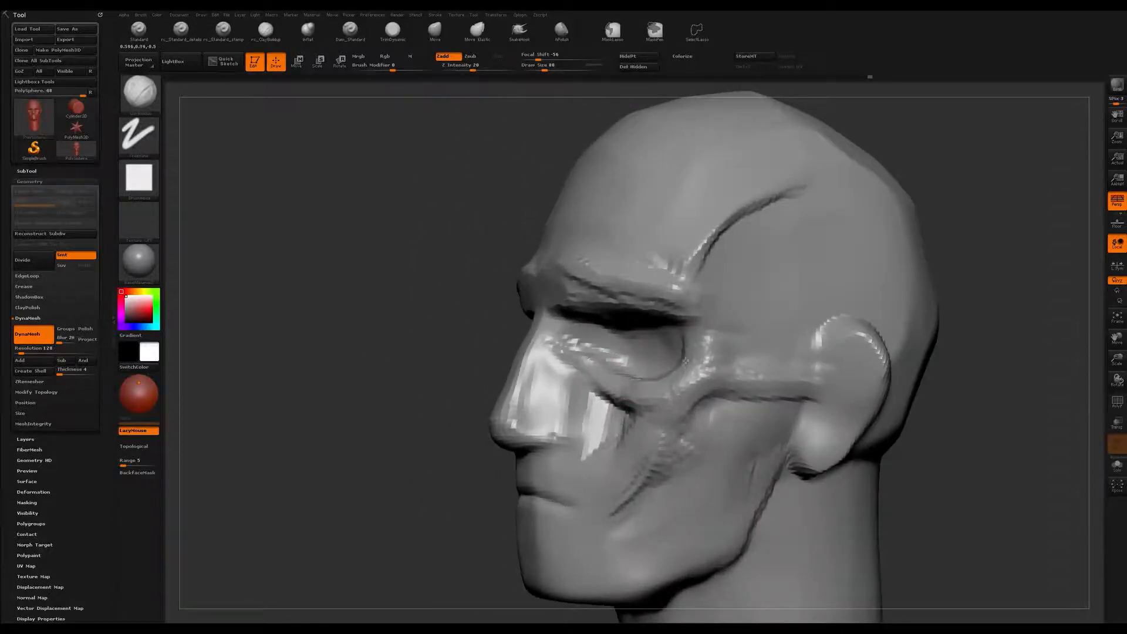
right_drag(654, 406, 719, 407)
shift+drag(631, 420, 626, 447)
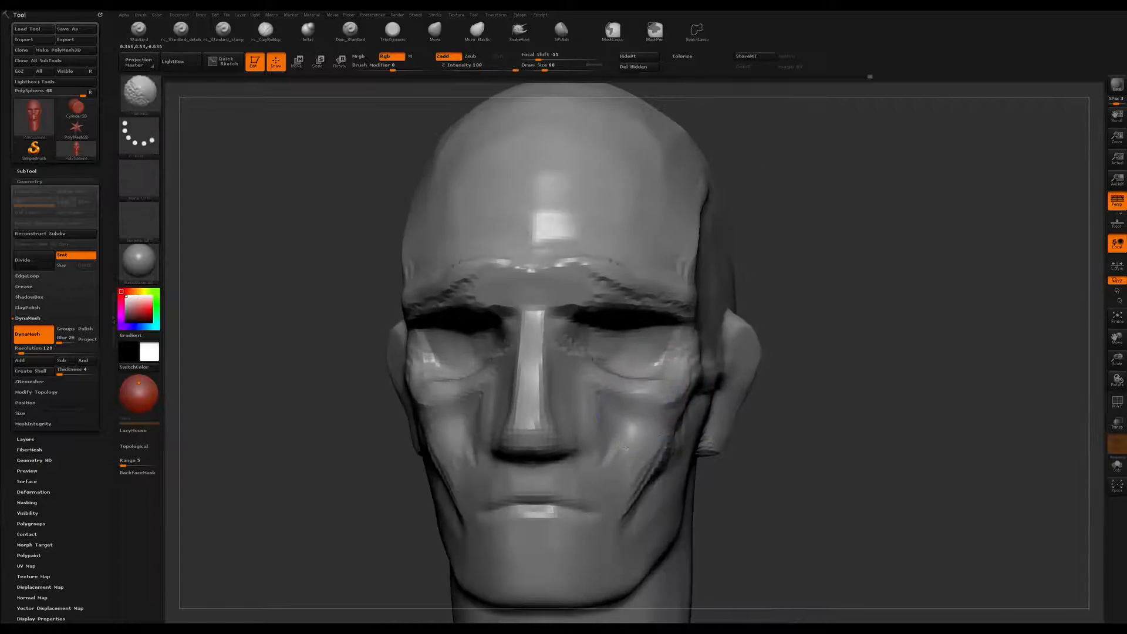
Step: Smooth the diagonal cheek ridge and the side plane of the jaw with an enlarged brush
alt+right_drag(604, 423, 620, 377)
key(s)
drag(636, 359, 636, 360)
right_drag(659, 383, 573, 413)
shift+drag(568, 354, 607, 304)
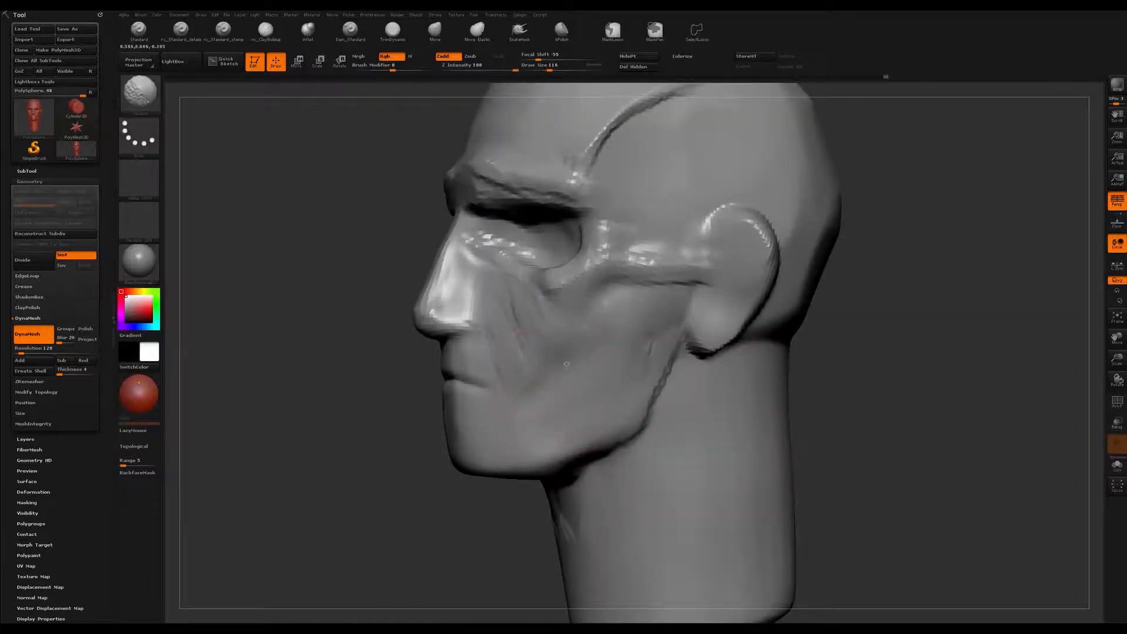
shift+drag(611, 415, 620, 394)
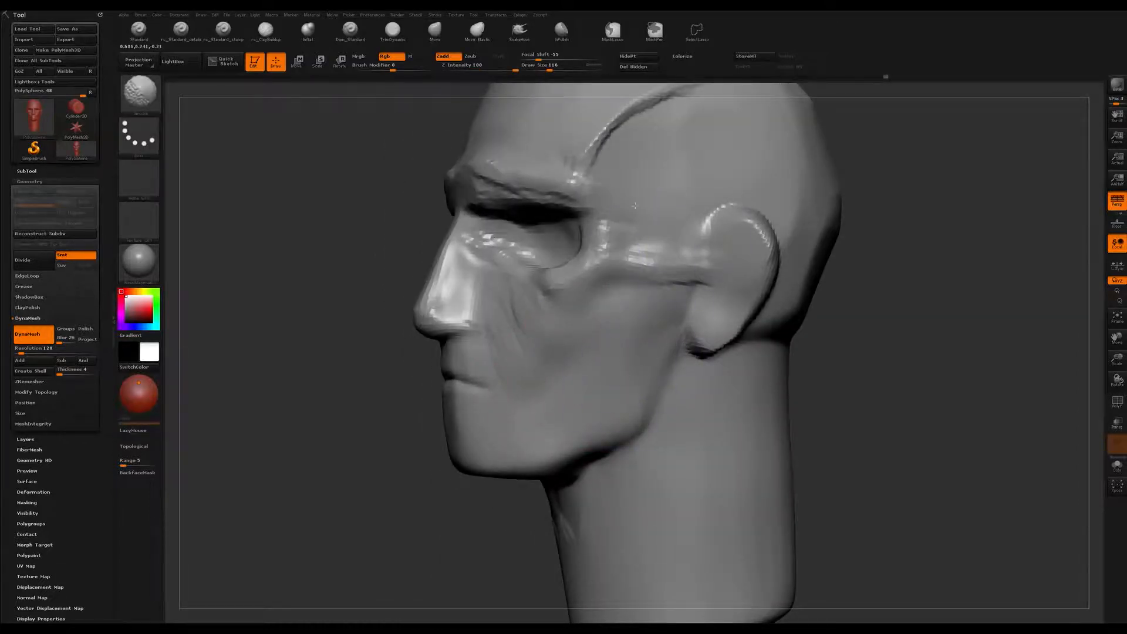
Step: Smooth the temple edge and the rough brow ridge above the eye socket
right_drag(639, 166, 666, 204)
shift+drag(675, 182, 649, 223)
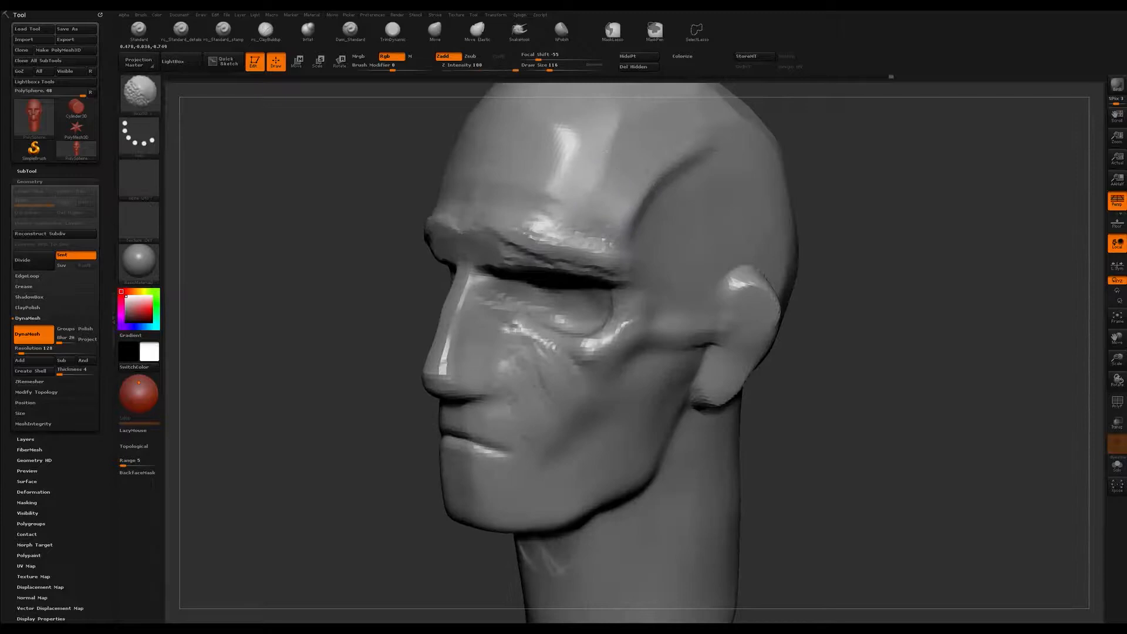
mouse_move(602, 160)
right_down()
mouse_move(622, 200)
mouse_move(604, 266)
right_up()
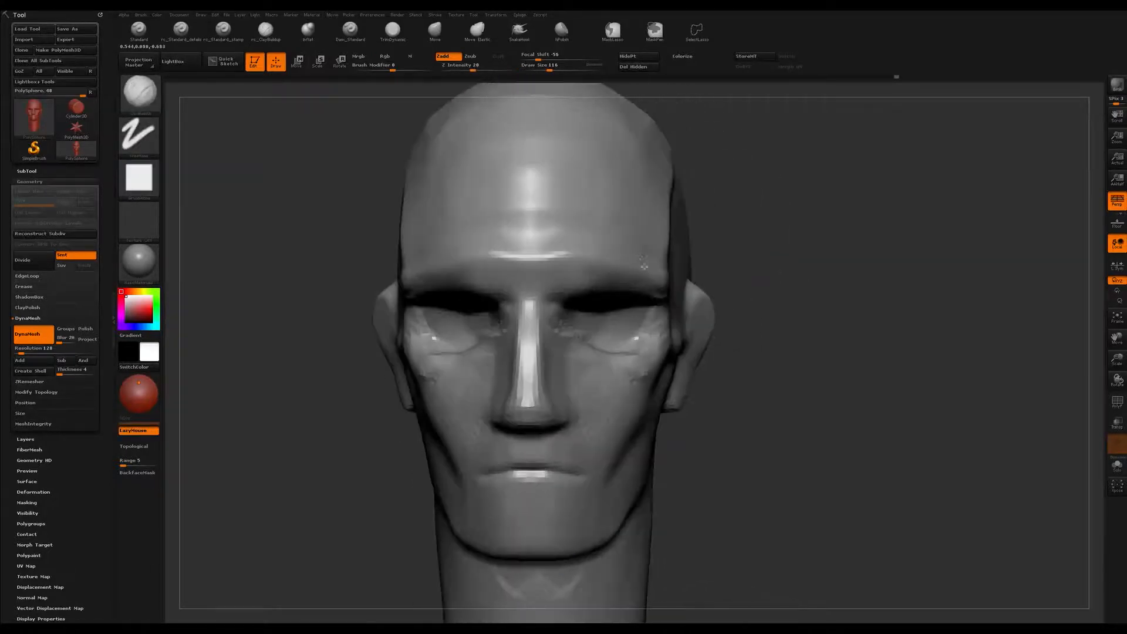
Step: Flatten the forehead and brow planes above the eyes with TrimDynamic
key(b)
key(t)
key(d)
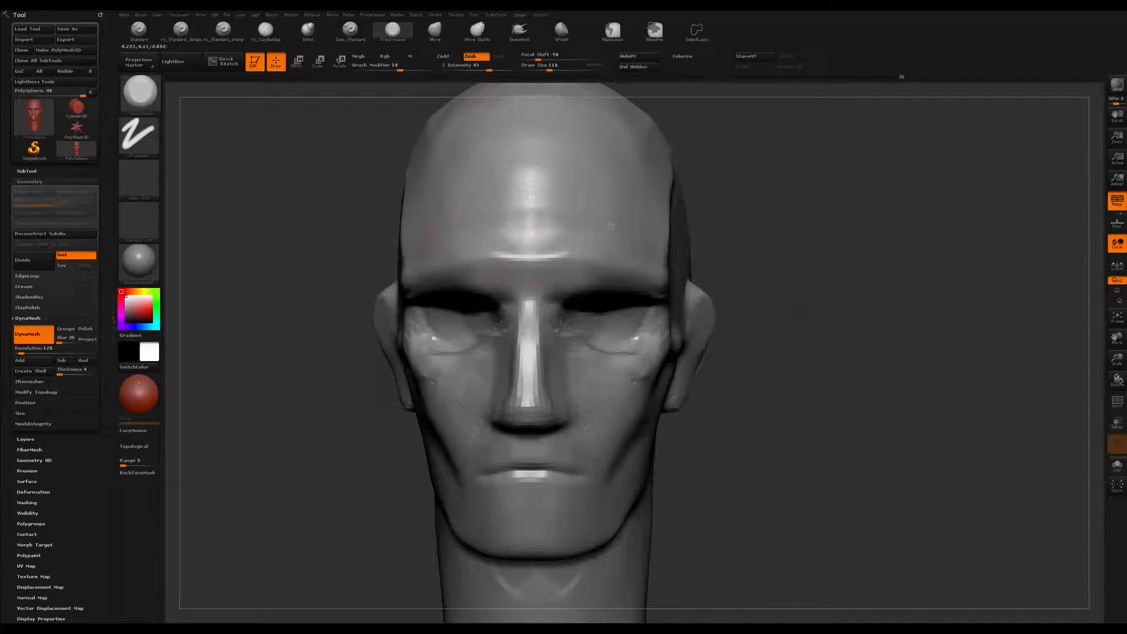
right_drag(621, 224, 595, 232)
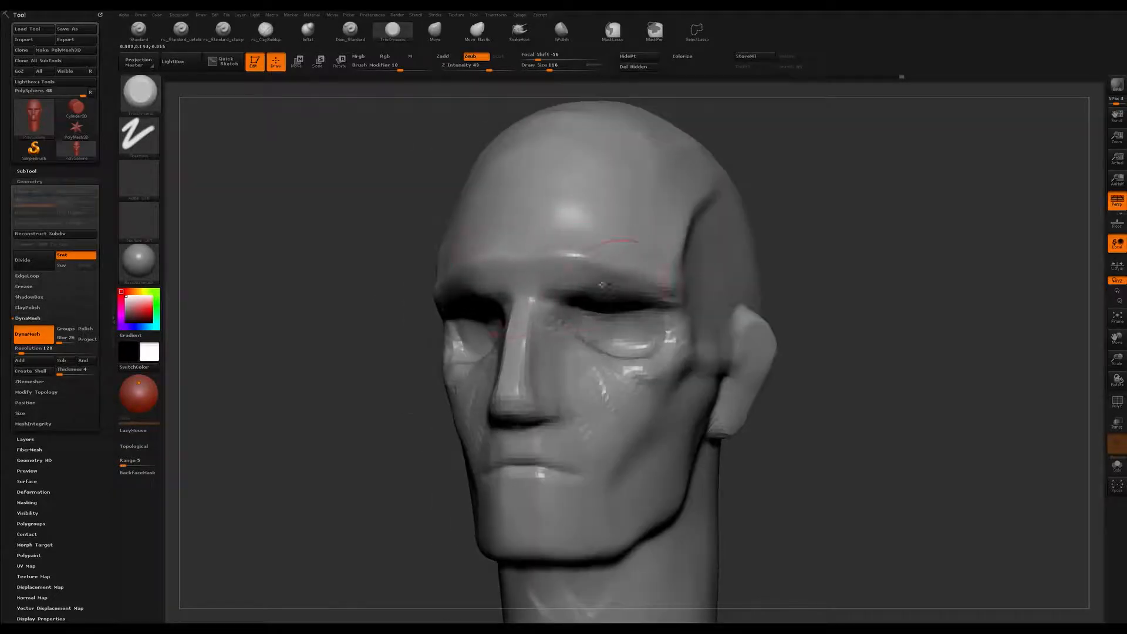
right_drag(667, 266, 577, 234)
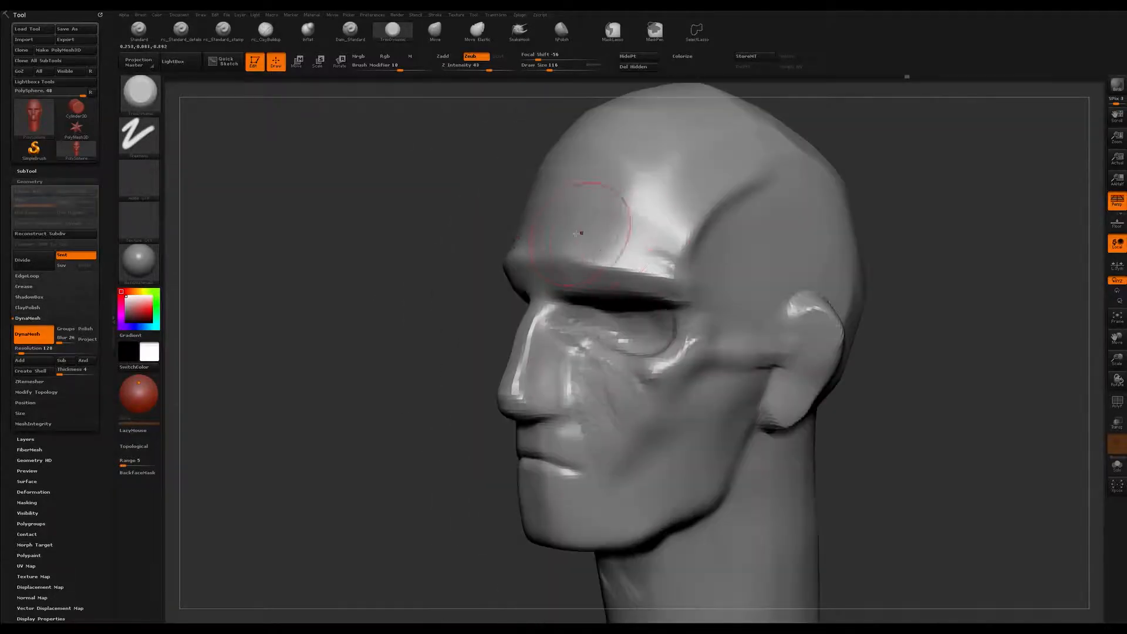
Step: Build up the outer rim of the eye socket and the brow's outer end with ClayBuildup at draw size 46
key(b)
key(c)
key(b)
key(s)
drag(689, 306, 679, 305)
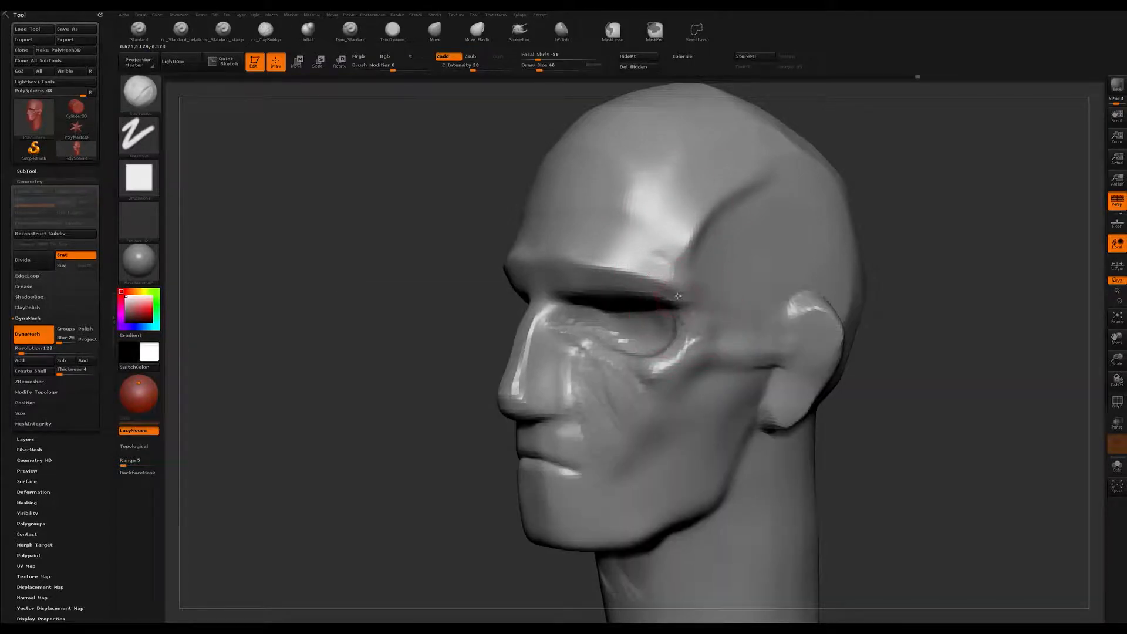
right_drag(665, 346, 686, 317)
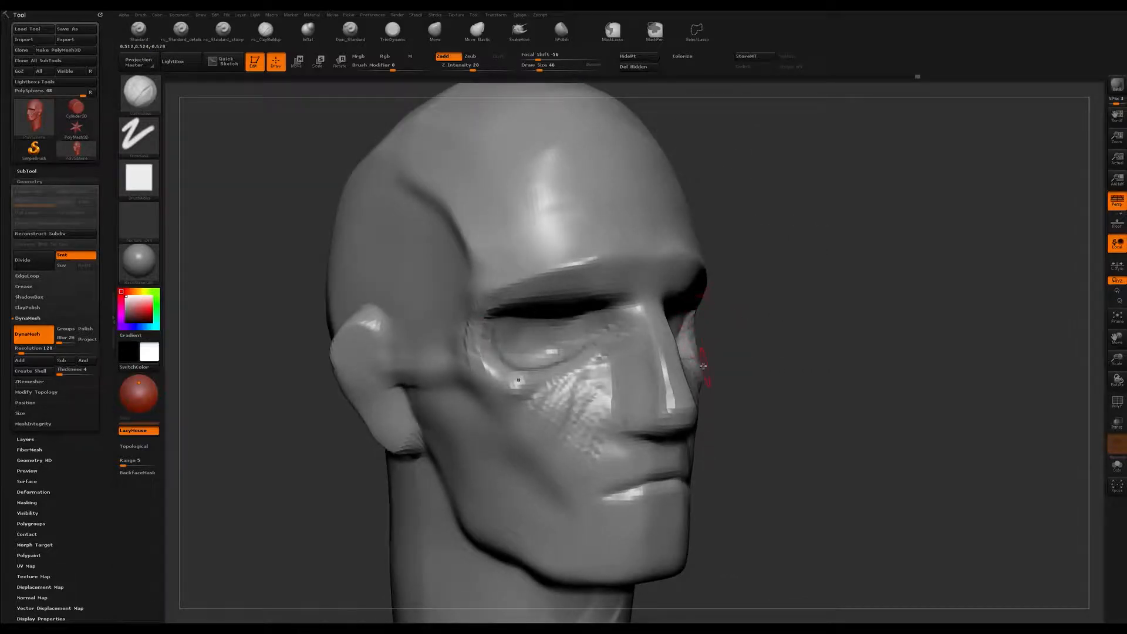
right_drag(703, 360, 673, 273)
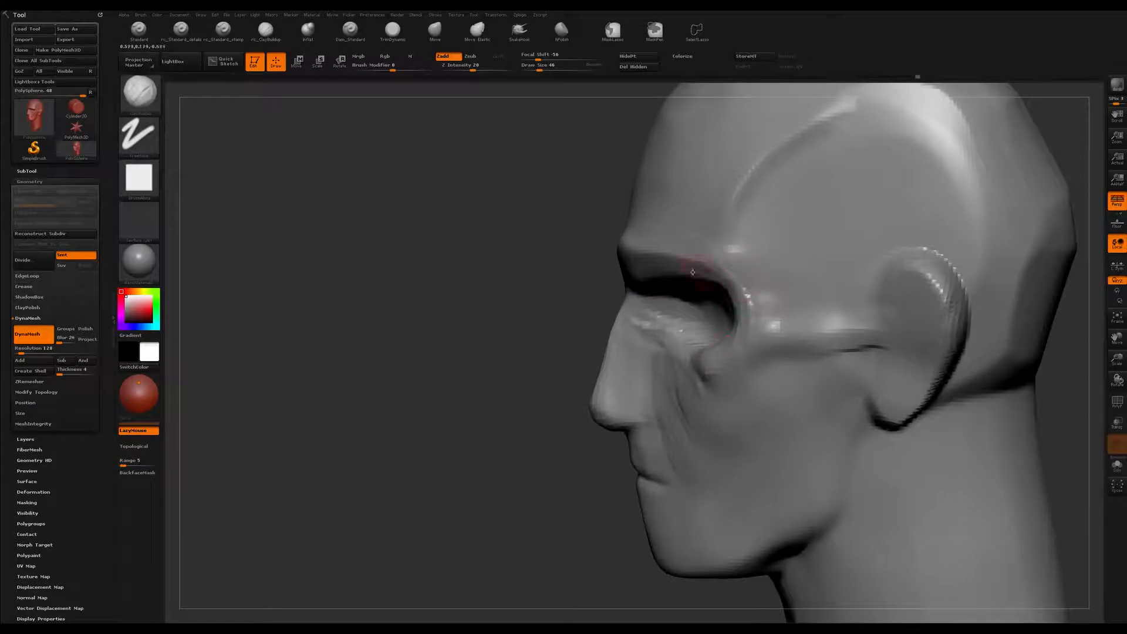
Step: Build up the inner eye corners and the cheek beside the nose with ClayBuildup
right_drag(692, 352, 653, 288)
alt+right_drag(595, 314, 619, 312)
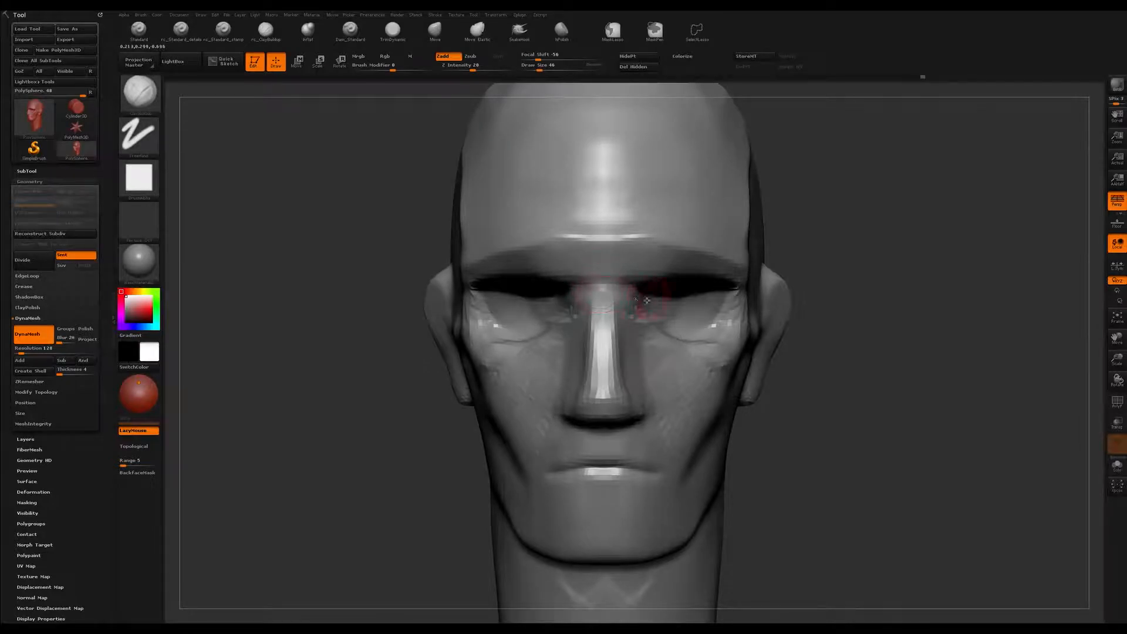
right_drag(646, 300, 622, 300)
mouse_move(683, 333)
right_down()
mouse_move(656, 294)
mouse_move(580, 361)
mouse_move(581, 340)
mouse_move(561, 341)
right_up()
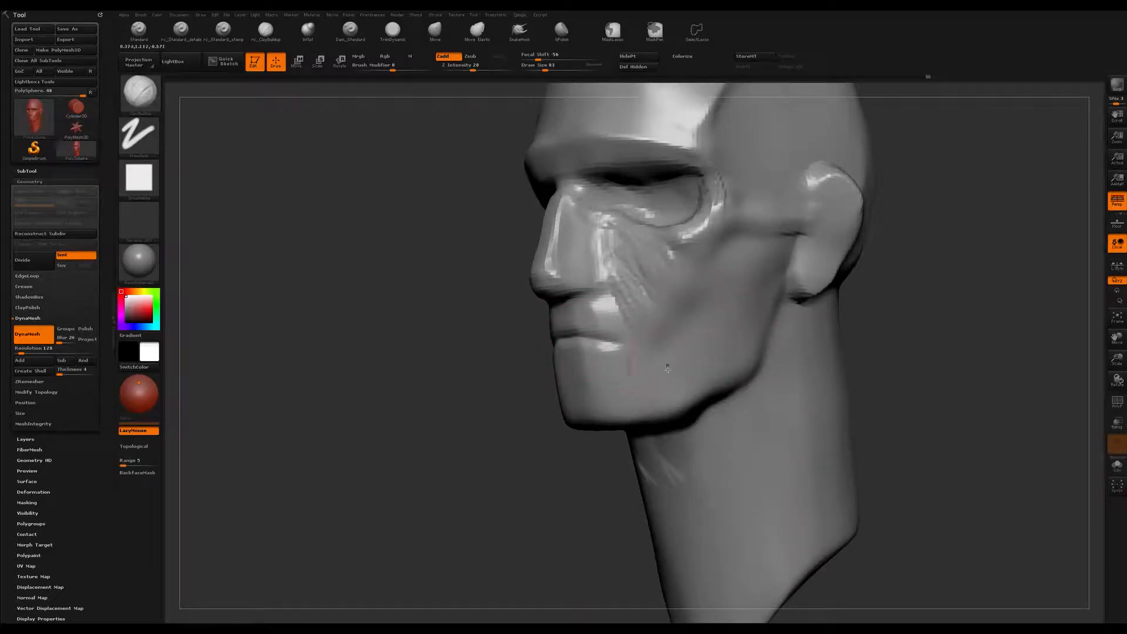
Step: Pull the base of the neck outward on both sides into shoulders with the SnakeHook brush
ctrl+right_drag(746, 406, 726, 298)
right_drag(731, 341, 703, 319)
mouse_move(786, 313)
right_down()
mouse_move(727, 304)
mouse_move(678, 363)
right_up()
alt+right_drag(723, 459, 693, 399)
mouse_move(684, 390)
right_down()
mouse_move(712, 372)
mouse_move(682, 388)
mouse_move(759, 395)
mouse_move(627, 300)
right_up()
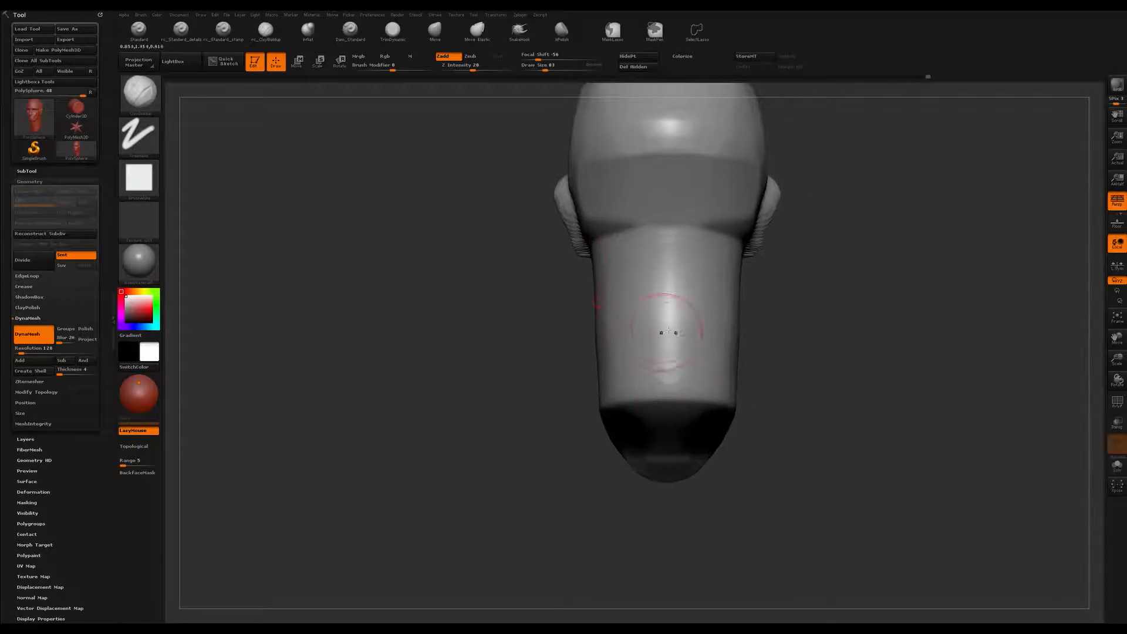
click(477, 30)
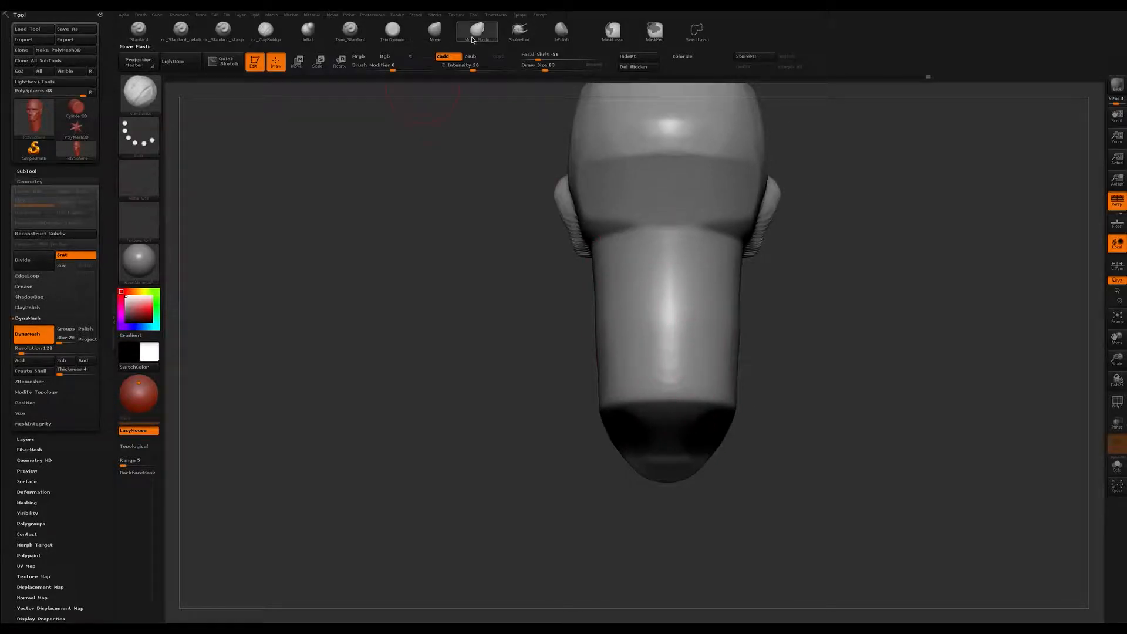
click(519, 37)
mouse_move(721, 389)
mouse_down()
mouse_move(736, 409)
mouse_move(720, 404)
mouse_move(834, 417)
mouse_up()
mouse_move(652, 399)
right_down()
mouse_move(733, 378)
mouse_move(699, 388)
right_up()
drag(723, 366, 768, 401)
Step: Extend the chest downward and widen the shoulders into a bust with SnakeHook, adjusting the brush size
mouse_move(697, 406)
mouse_down()
mouse_move(719, 437)
mouse_move(666, 465)
mouse_up()
mouse_move(712, 427)
mouse_down()
mouse_move(732, 460)
mouse_move(693, 459)
mouse_move(665, 477)
mouse_move(823, 387)
mouse_up()
mouse_move(921, 291)
mouse_down()
mouse_move(923, 342)
mouse_move(873, 364)
mouse_move(787, 491)
mouse_move(746, 458)
mouse_up()
key(s)
drag(707, 424, 715, 424)
drag(749, 460, 713, 464)
mouse_move(753, 413)
mouse_down()
mouse_move(736, 422)
mouse_move(750, 436)
mouse_move(825, 440)
mouse_move(655, 491)
mouse_move(649, 516)
mouse_move(732, 483)
mouse_move(863, 395)
mouse_move(808, 405)
mouse_move(786, 389)
mouse_move(805, 399)
mouse_move(754, 467)
mouse_up()
Step: Adjust the shoulder ends with SnakeHook, checking the bust's shape from the side and above
key(s)
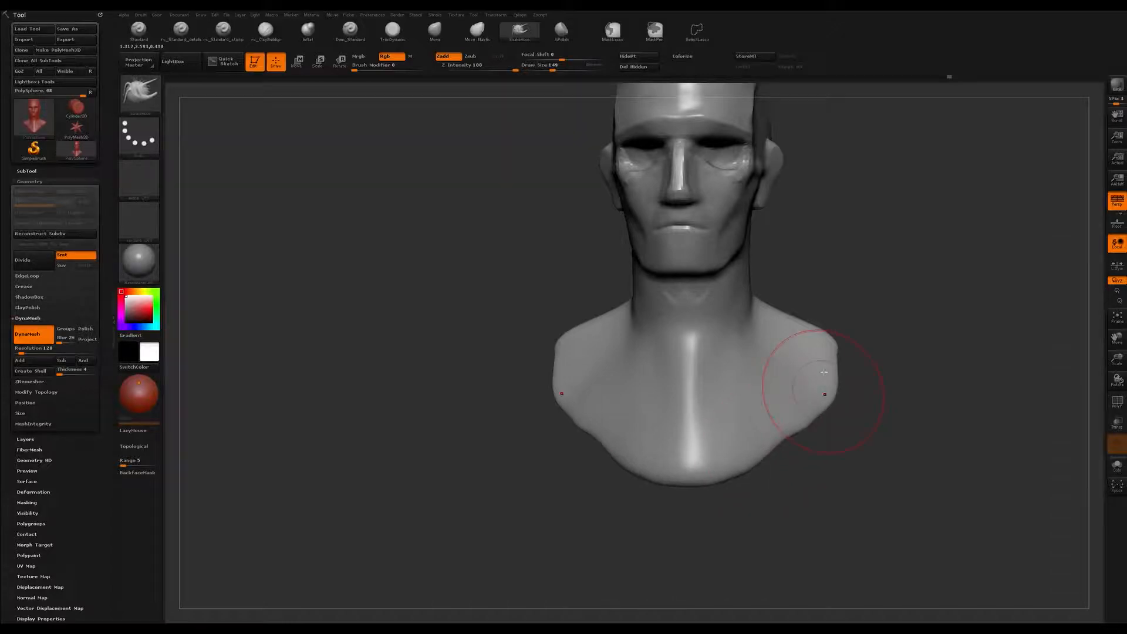
mouse_move(842, 345)
mouse_down()
mouse_move(880, 320)
mouse_move(878, 301)
mouse_move(882, 350)
mouse_move(825, 386)
mouse_up()
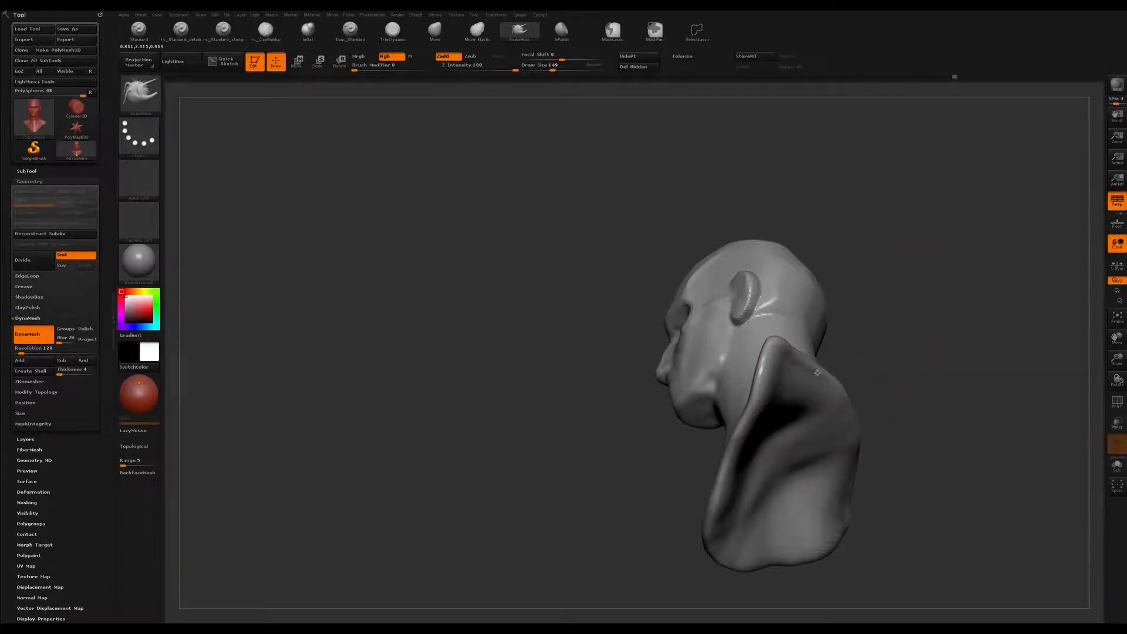
mouse_move(884, 337)
mouse_down()
mouse_move(893, 378)
mouse_move(817, 374)
mouse_up()
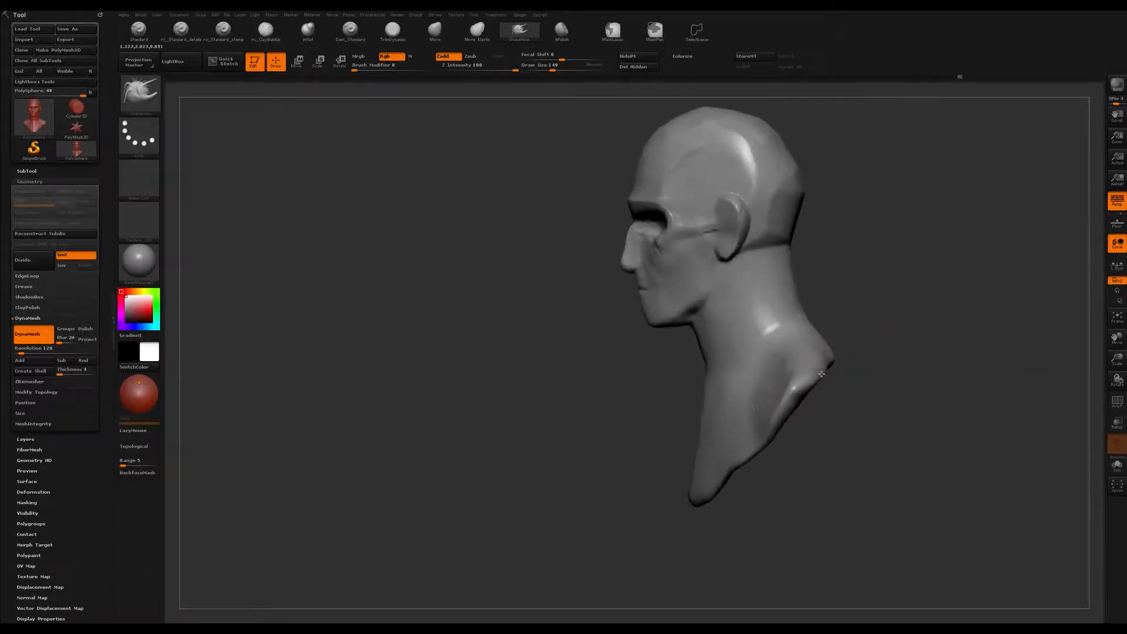
drag(865, 326, 861, 402)
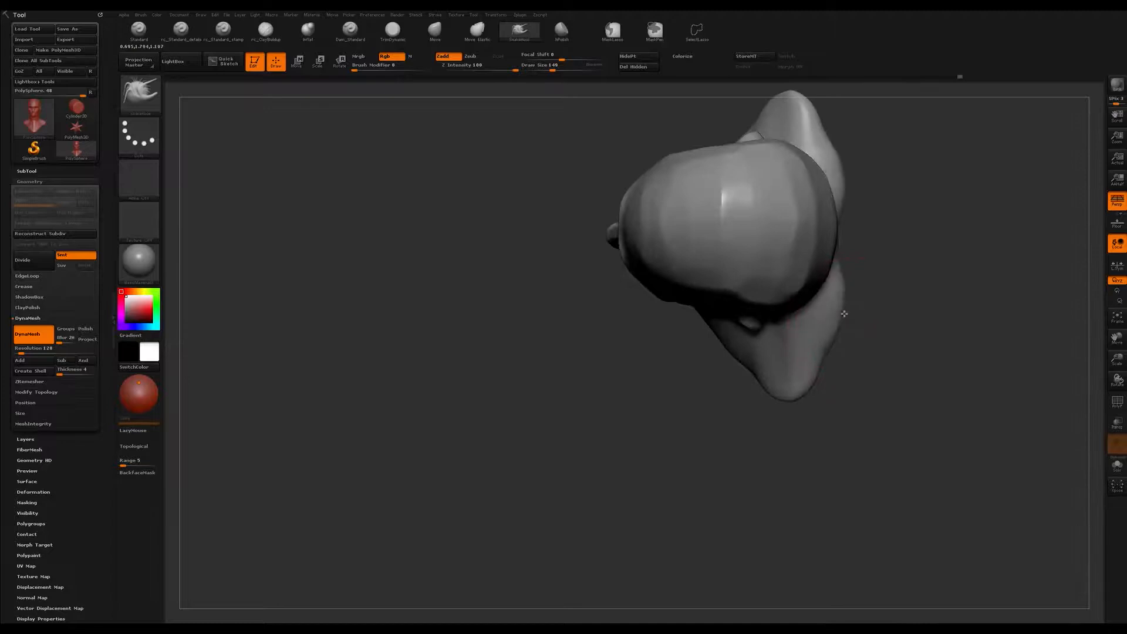
mouse_move(879, 308)
mouse_down()
mouse_move(851, 380)
mouse_move(815, 357)
mouse_move(883, 290)
mouse_move(858, 334)
mouse_move(890, 350)
mouse_move(890, 329)
mouse_move(857, 373)
mouse_move(885, 332)
mouse_move(923, 316)
mouse_move(904, 340)
mouse_move(959, 324)
mouse_move(891, 312)
mouse_move(916, 293)
mouse_move(863, 266)
mouse_move(869, 246)
mouse_up()
Step: Try to build up the chest and shoulders of the thin bust with the ClayBuildup brush
key(b)
key(c)
key(b)
mouse_move(714, 356)
mouse_down()
mouse_move(684, 432)
mouse_move(719, 418)
mouse_move(642, 476)
mouse_up()
mouse_move(651, 370)
mouse_down()
mouse_move(666, 405)
mouse_move(744, 435)
mouse_up()
mouse_move(874, 364)
mouse_down()
mouse_move(830, 342)
mouse_move(894, 330)
mouse_up()
Step: Undo the ClayBuildup strokes that distorted the chest and shoulders
key(ctrl+z)
key(ctrl+z)
key(ctrl+z)
key(ctrl+z)
key(ctrl+z)
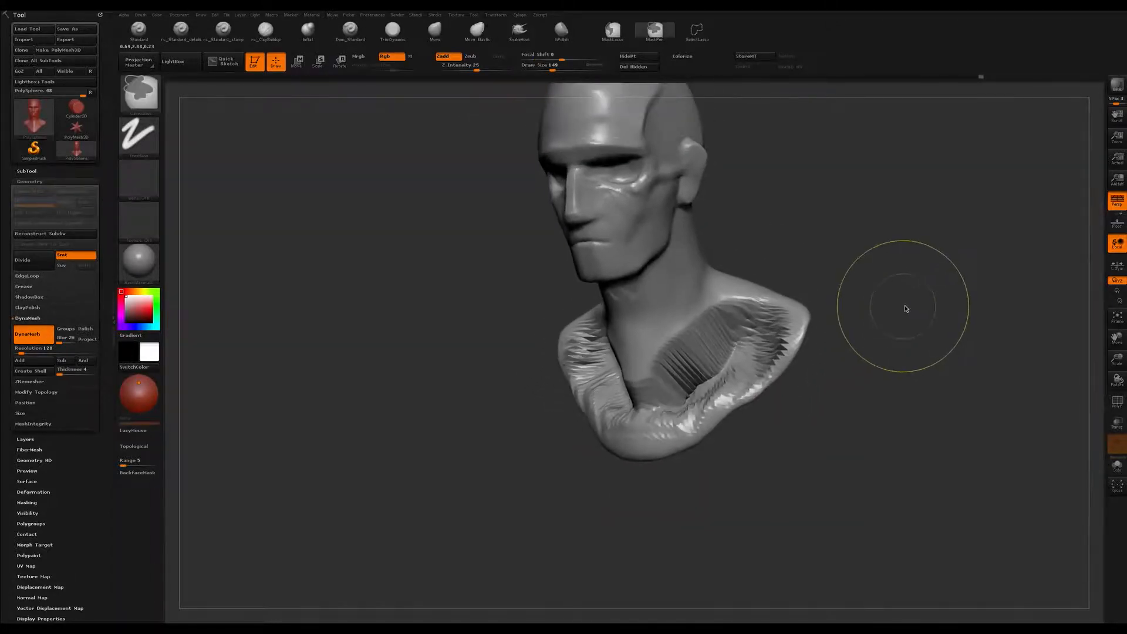
key(ctrl+z)
key(ctrl+z)
key(ctrl+z)
key(ctrl+z)
key(ctrl+z)
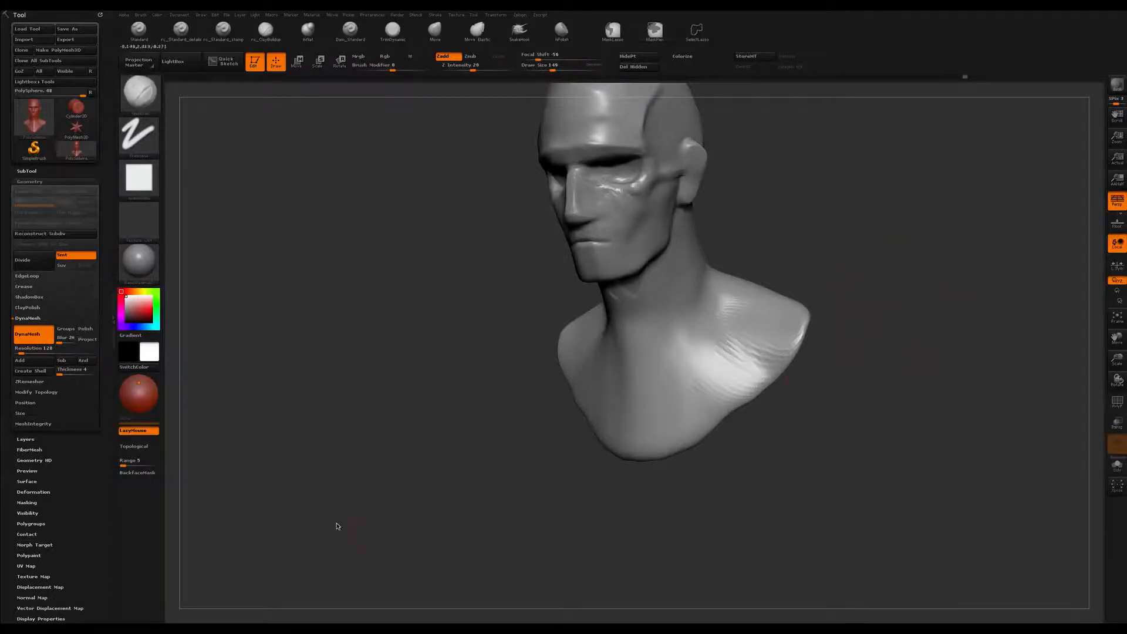
Step: Turn on BackfaceMask for the ClayBuildup brush and open its Auto Masking settings
click(138, 474)
click(141, 15)
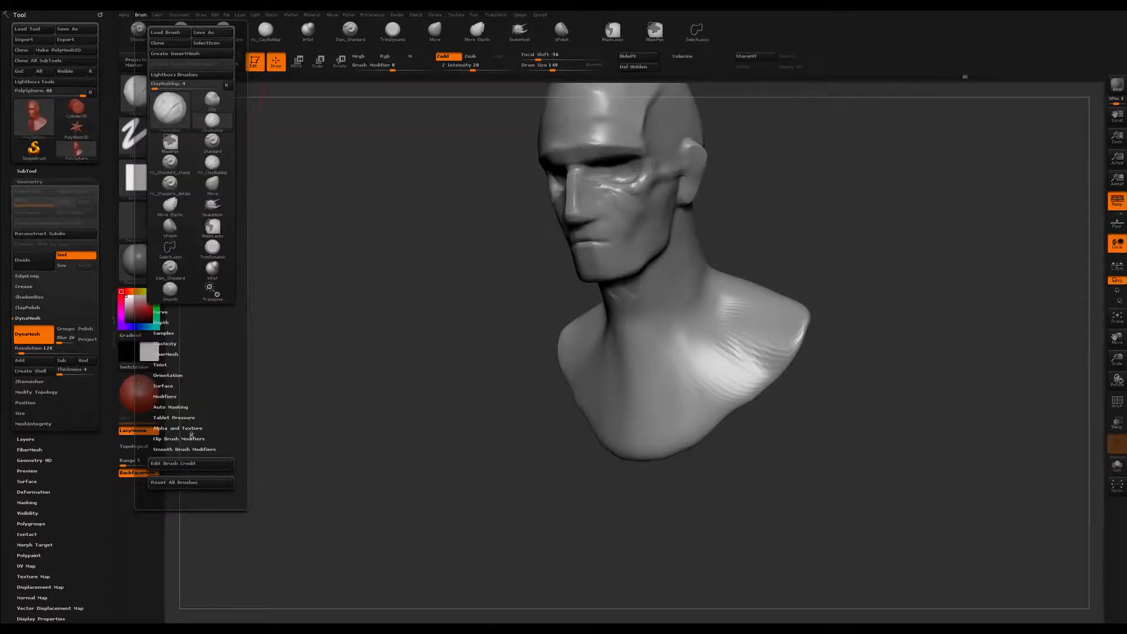
click(187, 407)
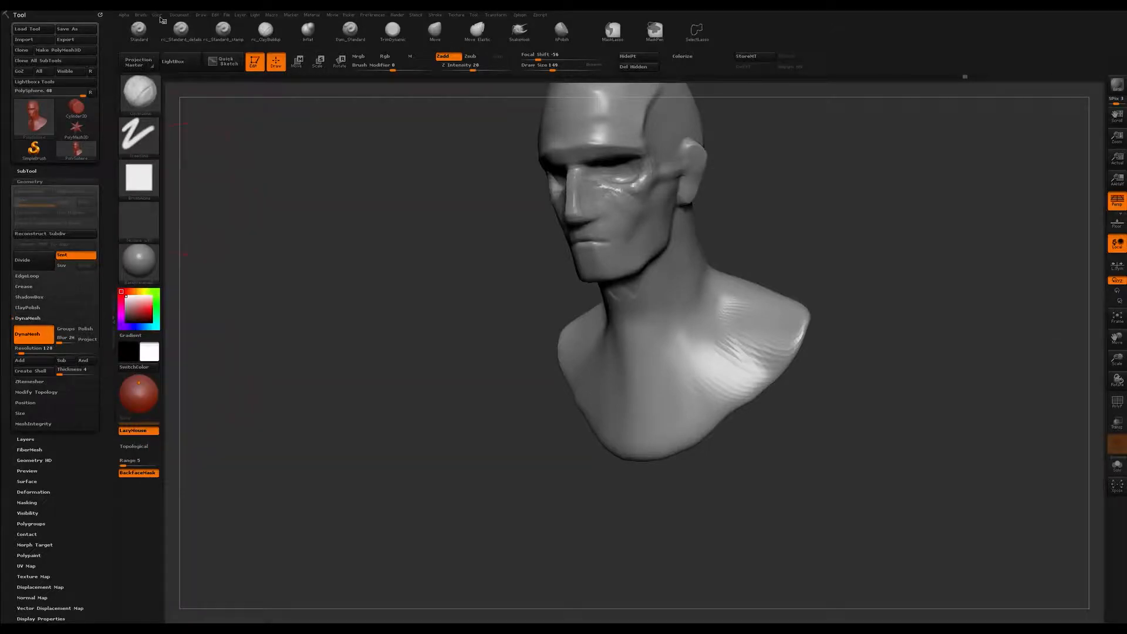
click(140, 15)
scroll(194, 264, down, 3)
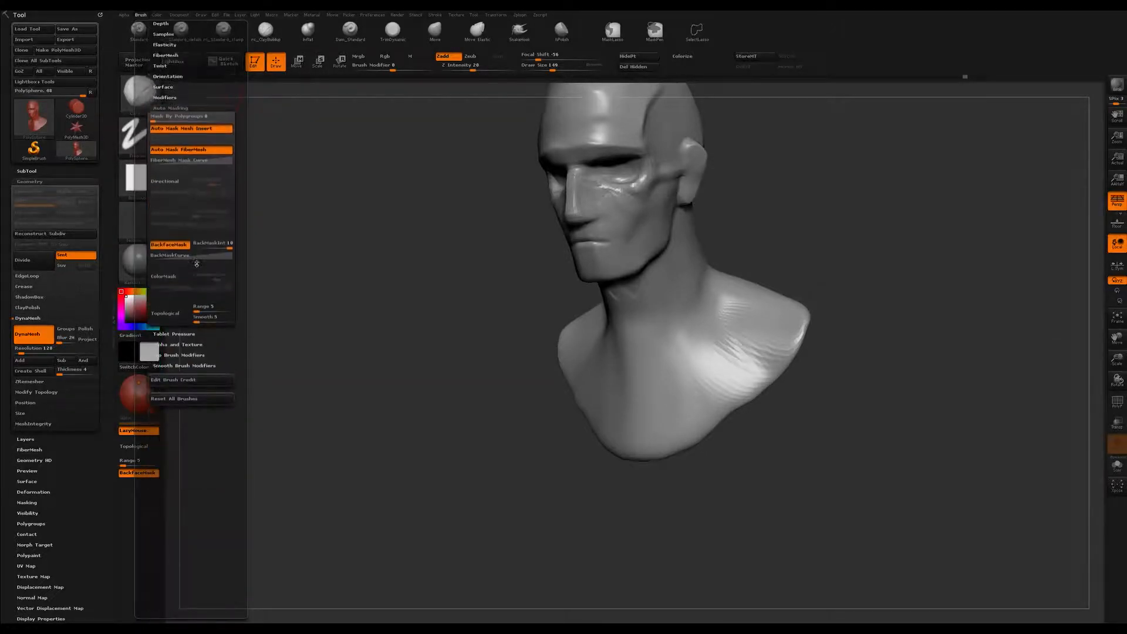
drag(195, 267, 192, 275)
Step: Build up and even out the chest and shoulder surfaces with the backface-masked ClayBuildup brush
mouse_move(759, 518)
mouse_down()
mouse_move(931, 327)
mouse_move(870, 285)
mouse_move(892, 354)
mouse_move(879, 304)
mouse_up()
mouse_move(671, 320)
mouse_down()
mouse_move(659, 373)
mouse_move(618, 379)
mouse_move(662, 348)
mouse_move(636, 376)
mouse_move(628, 411)
mouse_move(620, 329)
mouse_move(653, 340)
mouse_move(662, 305)
mouse_move(633, 287)
mouse_up()
mouse_move(738, 361)
mouse_down()
mouse_move(687, 352)
mouse_move(707, 384)
mouse_move(672, 376)
mouse_up()
mouse_move(880, 246)
mouse_down()
mouse_move(876, 309)
mouse_move(939, 234)
mouse_move(810, 325)
mouse_move(858, 298)
mouse_up()
alt+drag(816, 262, 866, 274)
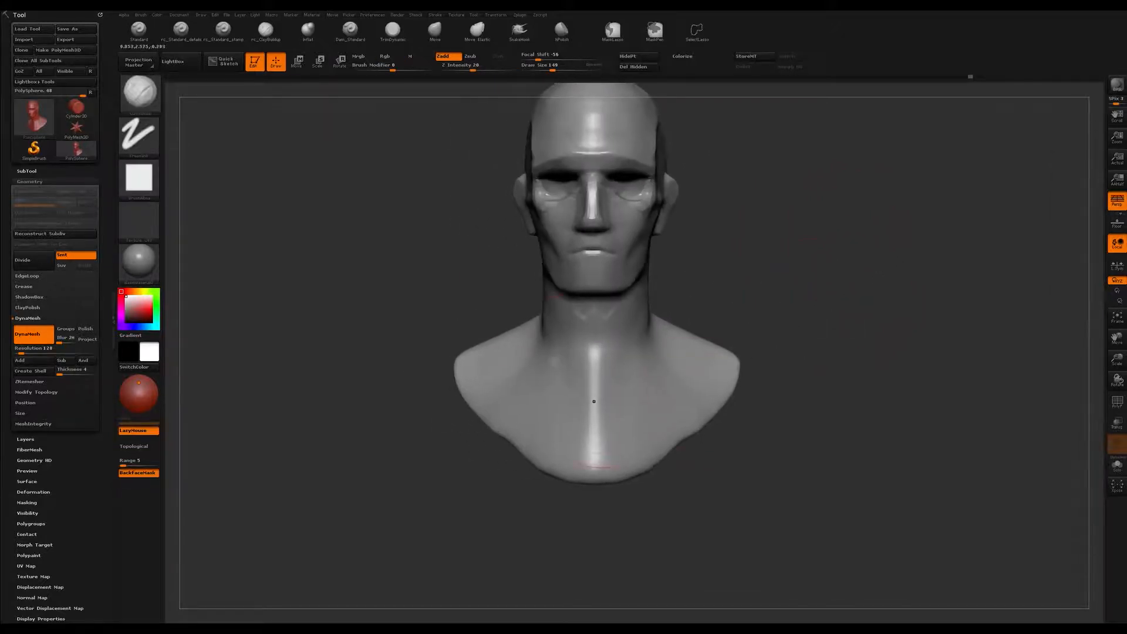
alt+drag(832, 217, 862, 297)
alt+drag(835, 299, 880, 265)
ctrl+drag(818, 174, 891, 262)
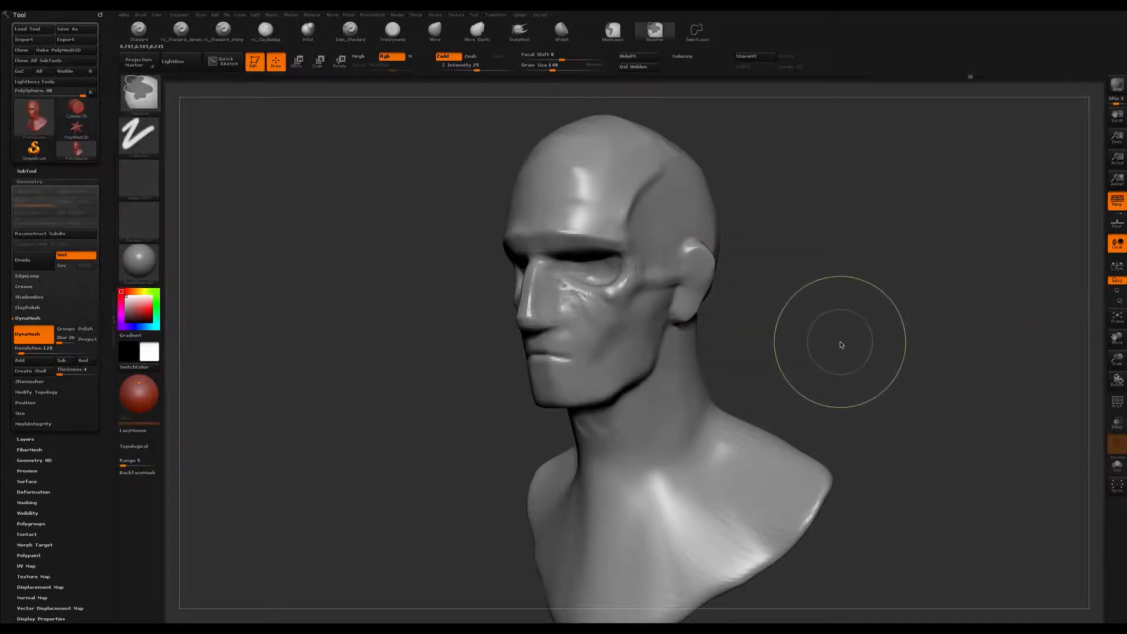
drag(899, 334, 882, 286)
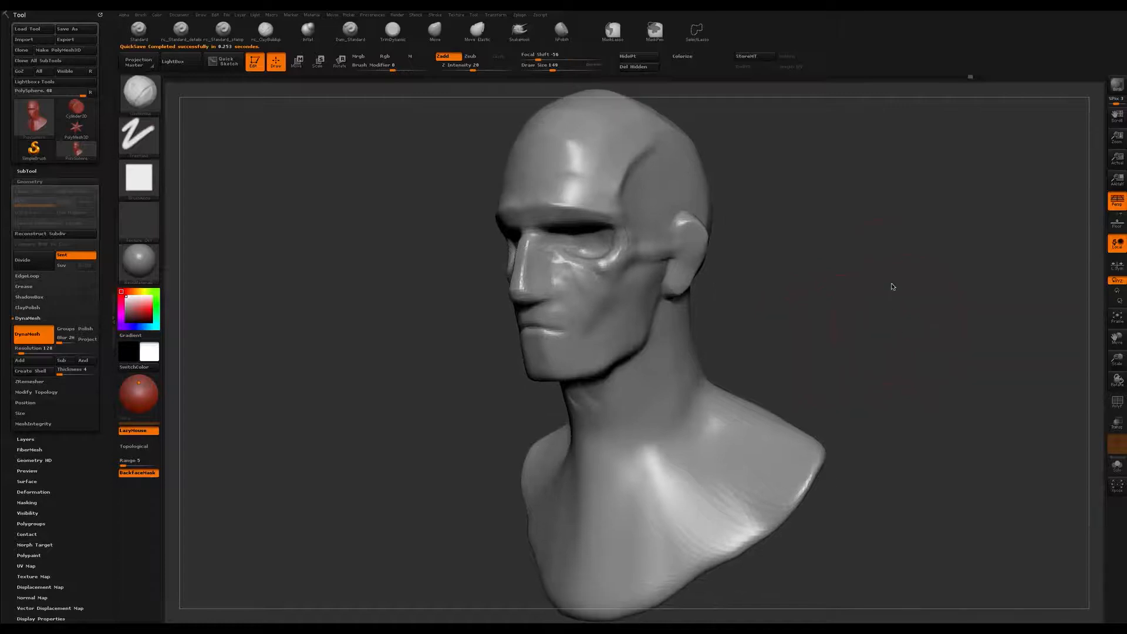
Step: Show the polyframe on the bust and compare the mesh before and after the DynaMesh update at resolution 128
key(shift+f)
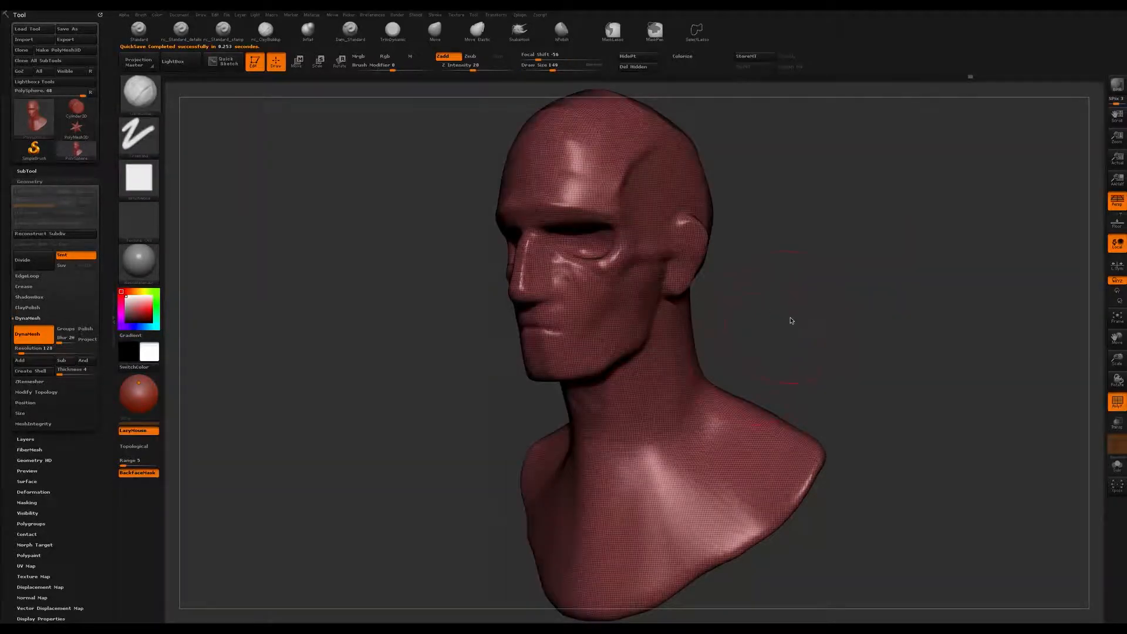
key(ctrl)
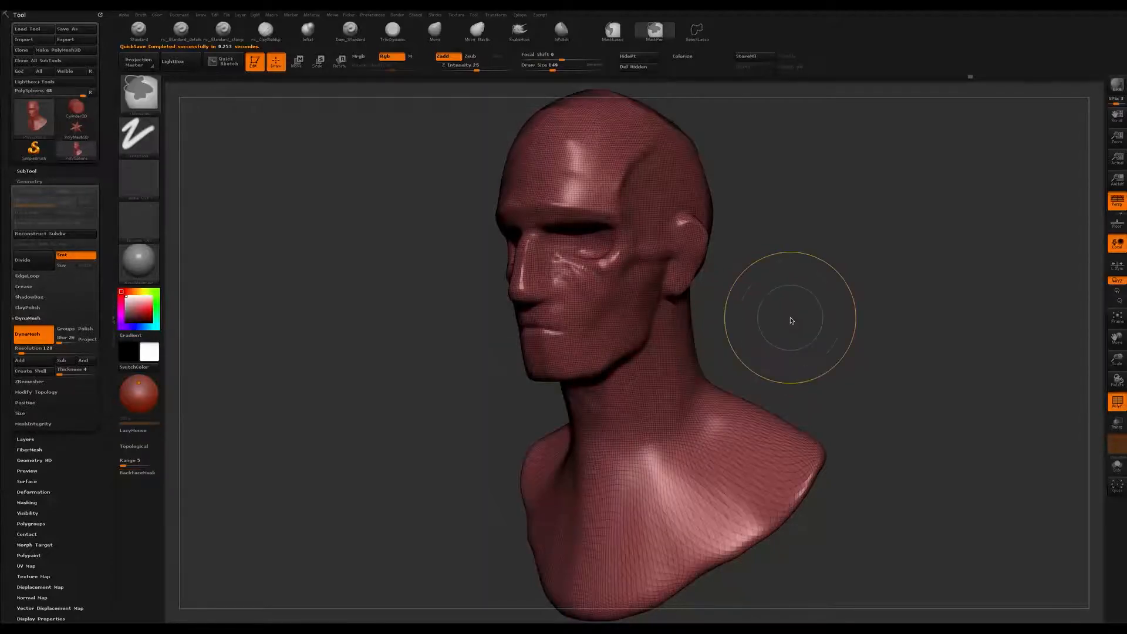
key(ctrl+shift)
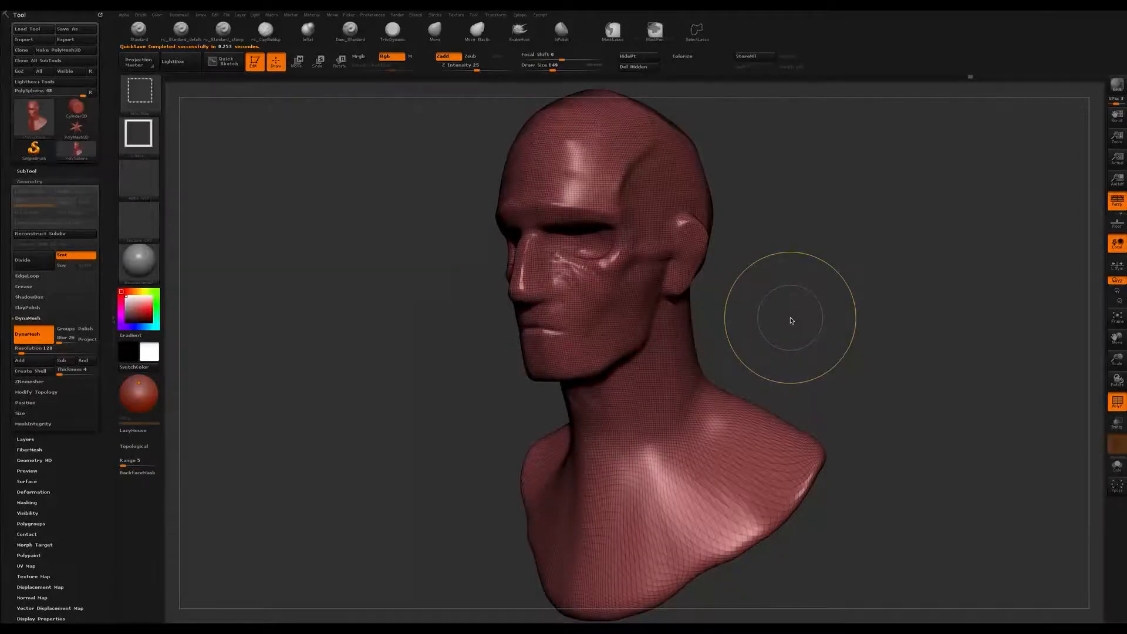
key(ctrl+z)
key(ctrl+shift+z)
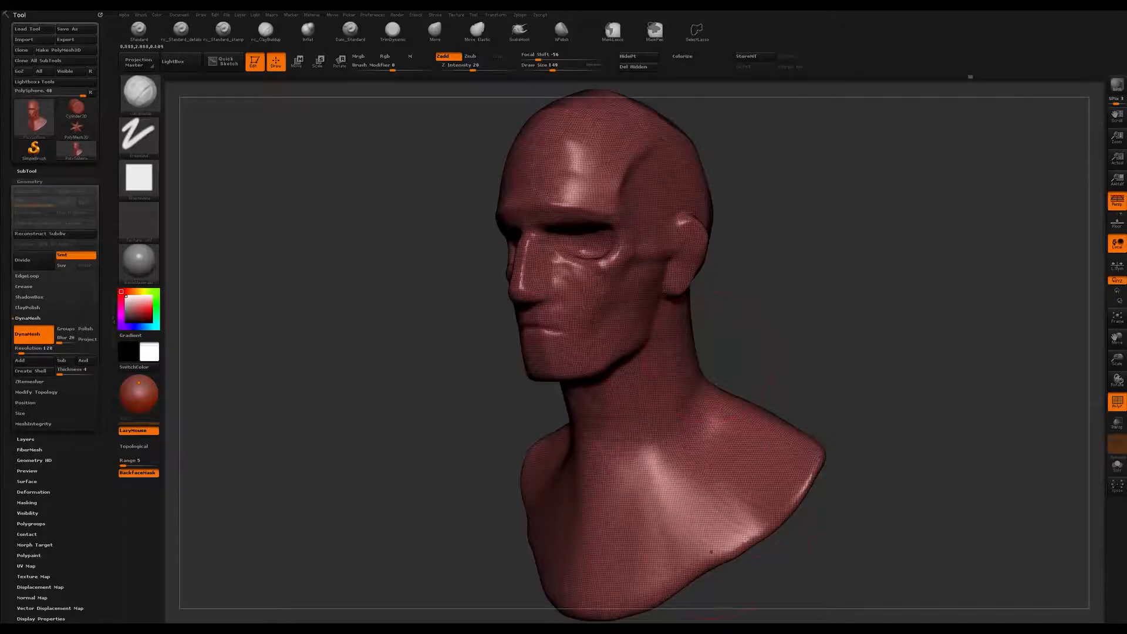
Step: Examine the mesh density of the head, neck and shoulders from the side and the front
mouse_move(846, 289)
mouse_down()
mouse_move(852, 279)
mouse_move(837, 317)
mouse_move(830, 302)
mouse_move(832, 332)
mouse_move(807, 349)
mouse_move(823, 269)
mouse_move(880, 329)
mouse_move(814, 369)
mouse_up()
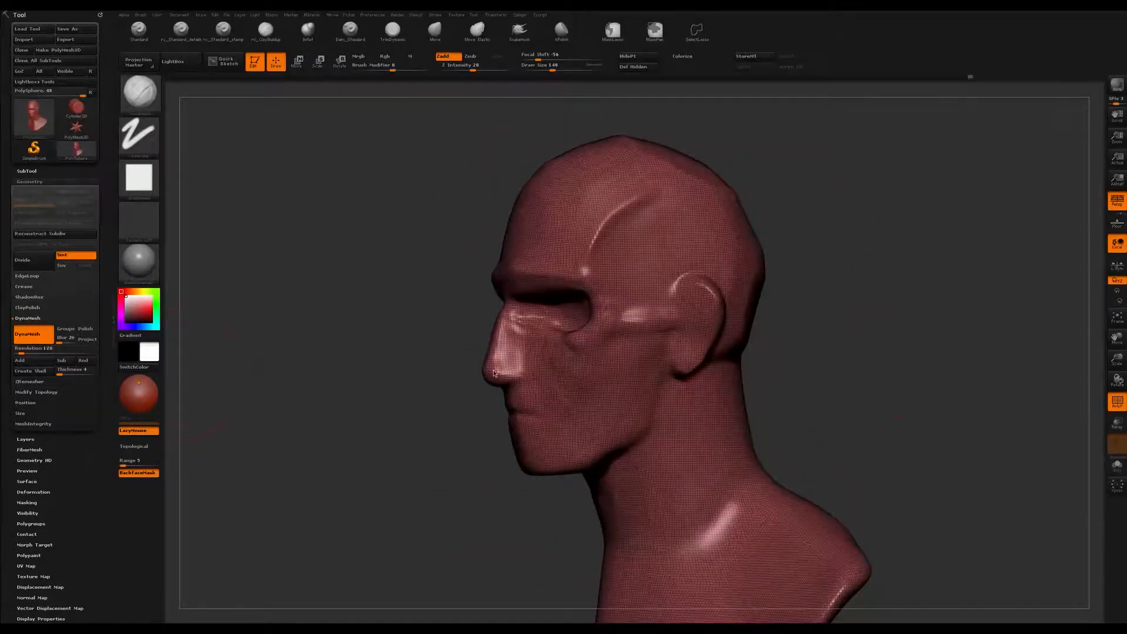
mouse_move(906, 345)
mouse_down()
mouse_move(893, 327)
mouse_move(886, 335)
mouse_move(909, 348)
mouse_up()
mouse_move(988, 319)
mouse_down()
mouse_move(1027, 311)
mouse_move(941, 294)
mouse_move(933, 317)
mouse_move(1003, 321)
mouse_up()
alt+drag(738, 268, 862, 281)
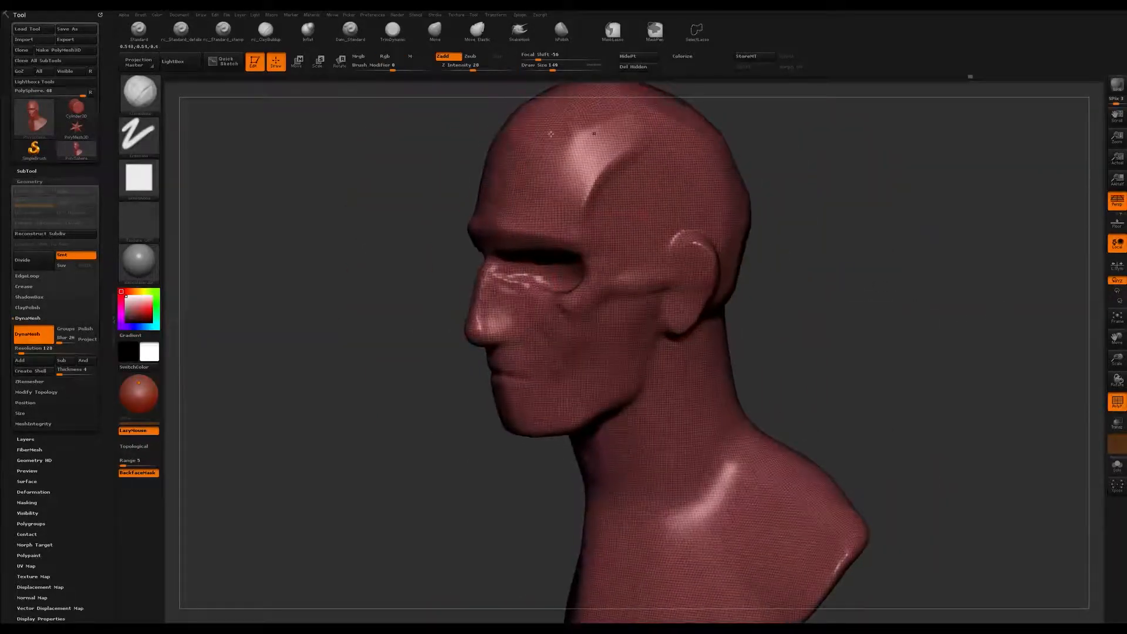
alt+drag(940, 239, 947, 255)
drag(933, 210, 637, 228)
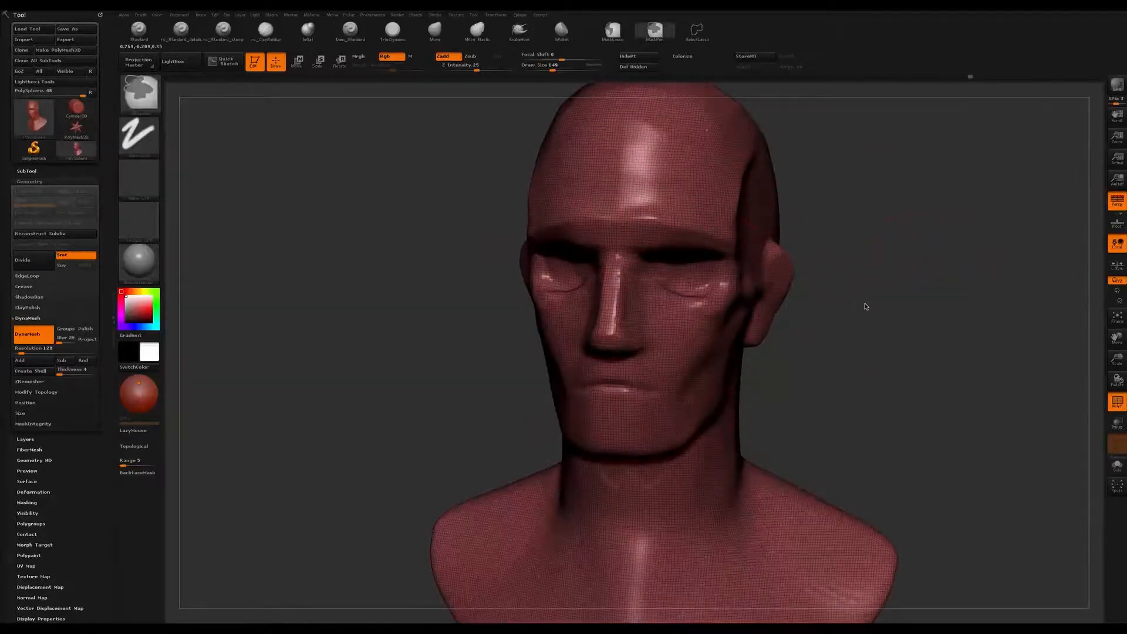
drag(898, 270, 868, 292)
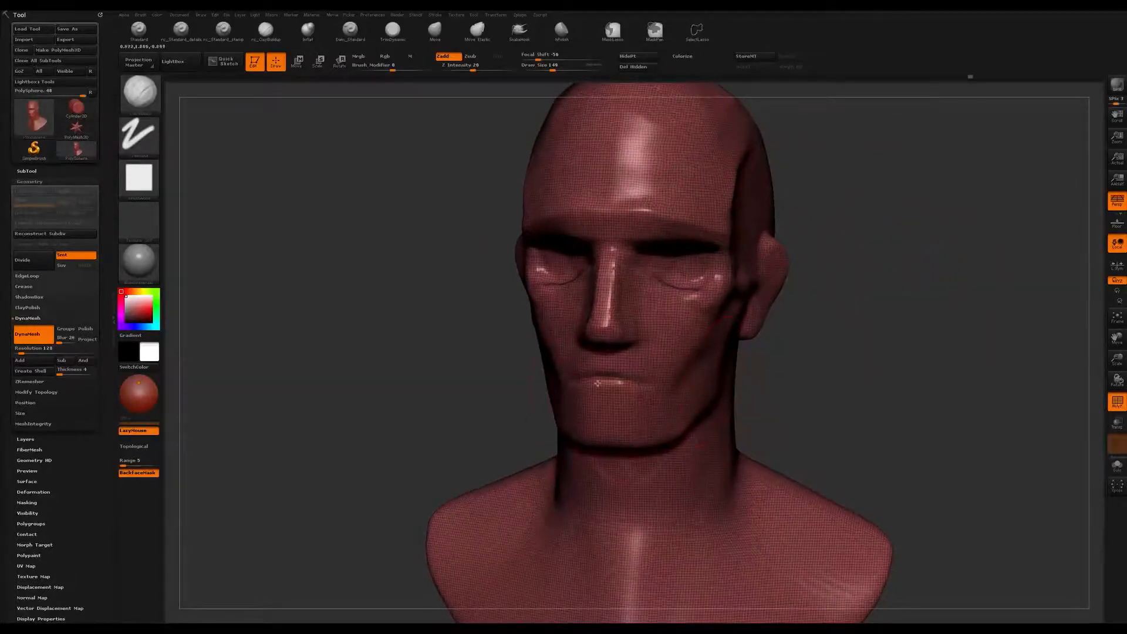
Step: Try smoothing the mouth area and undo the last change to the bust
mouse_move(602, 385)
shift+mouse_down()
mouse_move(616, 428)
mouse_move(640, 405)
shift+mouse_up()
key(ctrl+z)
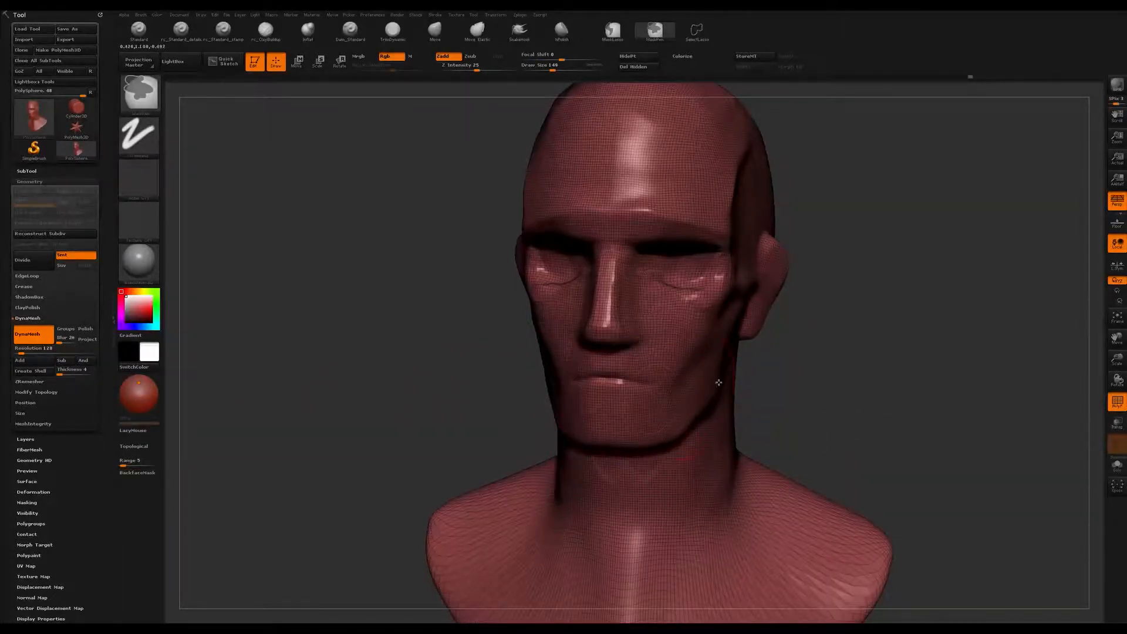
mouse_move(875, 350)
mouse_down()
mouse_move(858, 357)
mouse_move(866, 355)
mouse_up()
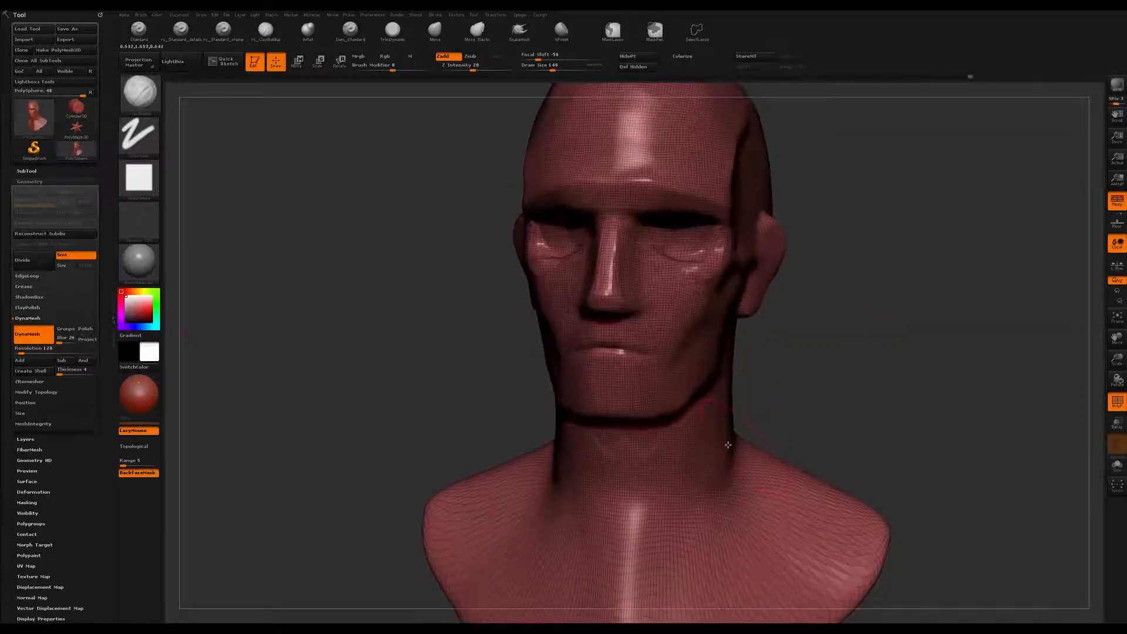
Step: Remesh the bust with DynaMesh at resolution 256 and hide the polyframe
click(22, 352)
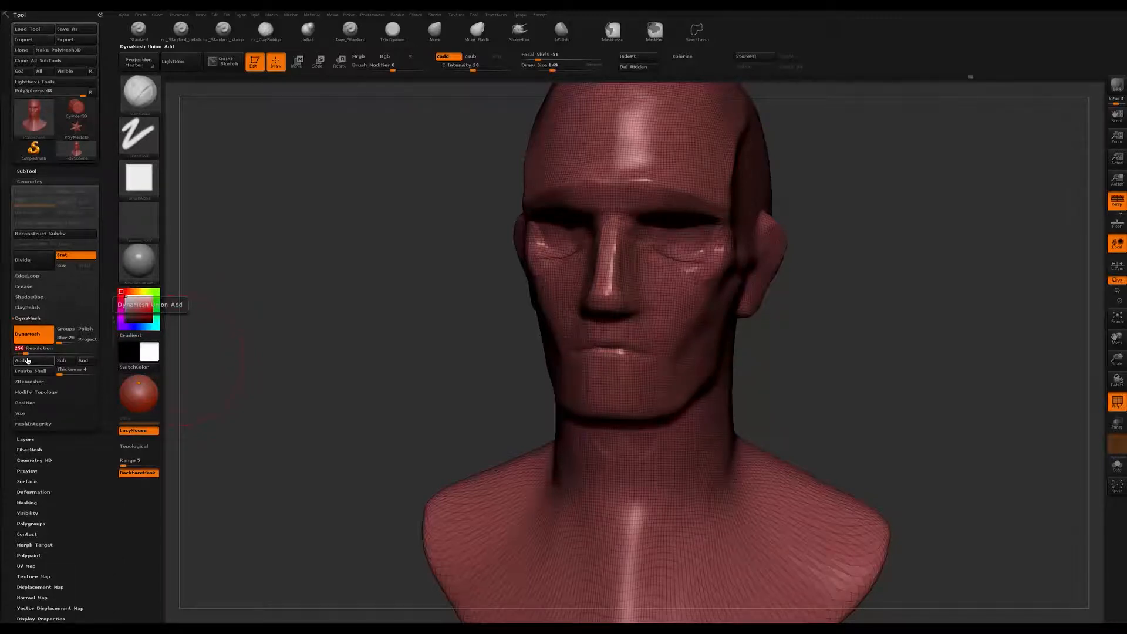
drag(885, 314, 871, 252)
key(ctrl)
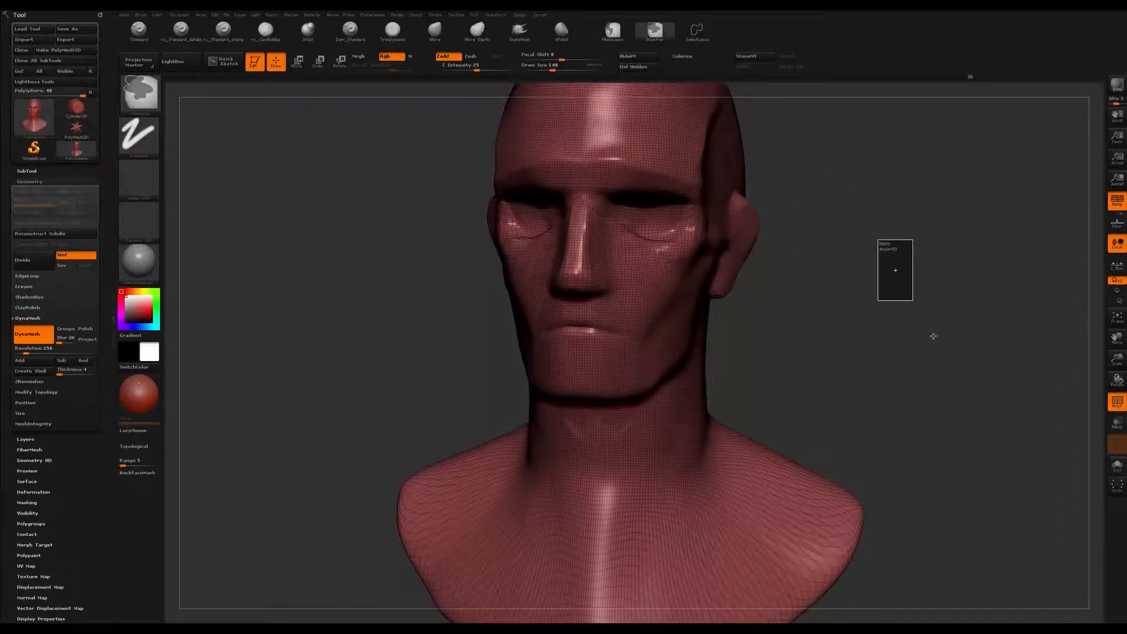
mouse_move(905, 283)
mouse_down()
mouse_move(908, 324)
mouse_move(859, 247)
mouse_up()
alt+drag(1008, 450, 940, 423)
key(shift+f)
Step: Reshape the sides of the skull with the Move brush while looking at the head from above
alt+drag(962, 490, 939, 212)
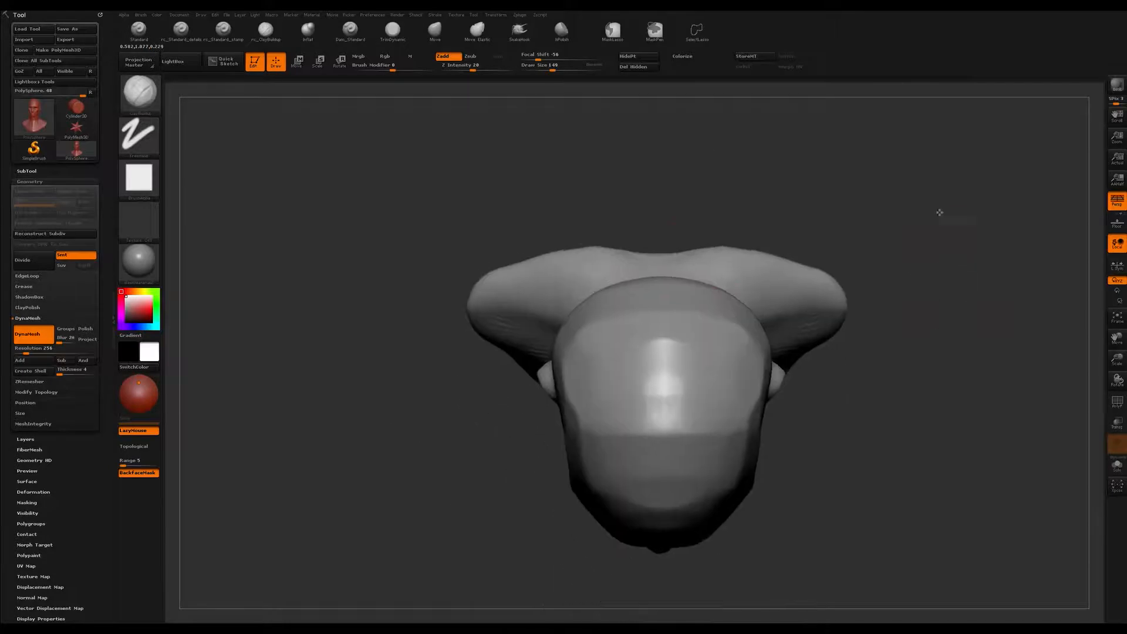
key(b)
key(m)
key(v)
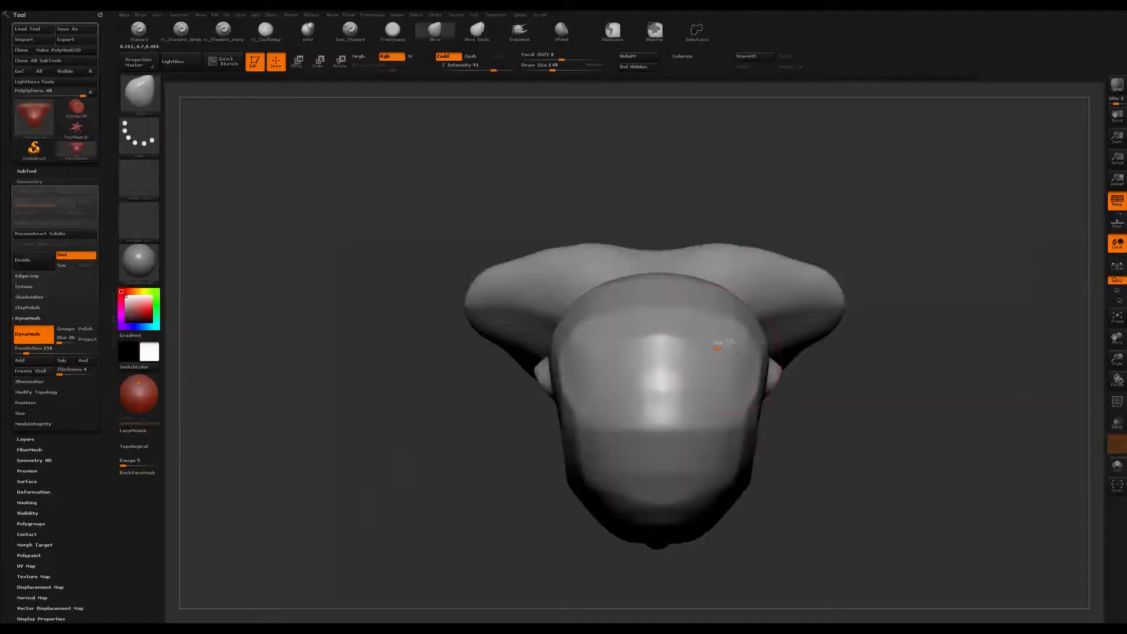
key(s)
drag(717, 340, 748, 336)
drag(893, 233, 848, 214)
drag(779, 354, 767, 351)
drag(807, 190, 870, 257)
drag(411, 478, 560, 490)
Step: Refine the cranium's outline with the Move brush, using a draw size of about 378 for the crown in profile
key(s)
drag(599, 392, 605, 391)
drag(628, 436, 619, 424)
key(s)
mouse_move(567, 352)
mouse_down()
mouse_move(548, 405)
mouse_move(830, 312)
mouse_move(795, 304)
mouse_move(763, 247)
mouse_move(792, 182)
mouse_up()
key(s)
mouse_move(708, 200)
mouse_down()
mouse_move(729, 181)
mouse_move(706, 202)
mouse_up()
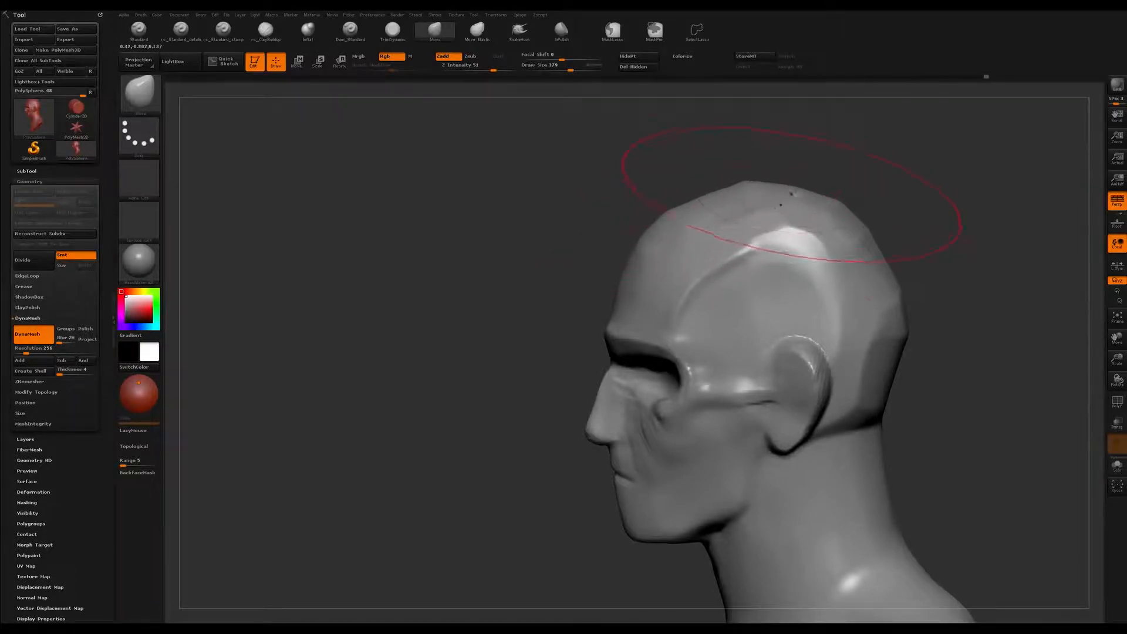
drag(850, 215, 858, 220)
Step: Reduce the draw size to 187 and check the skull base against the nose base with a horizontal transpose line
alt+drag(1005, 312, 928, 176)
key(s)
click(814, 285)
key(w)
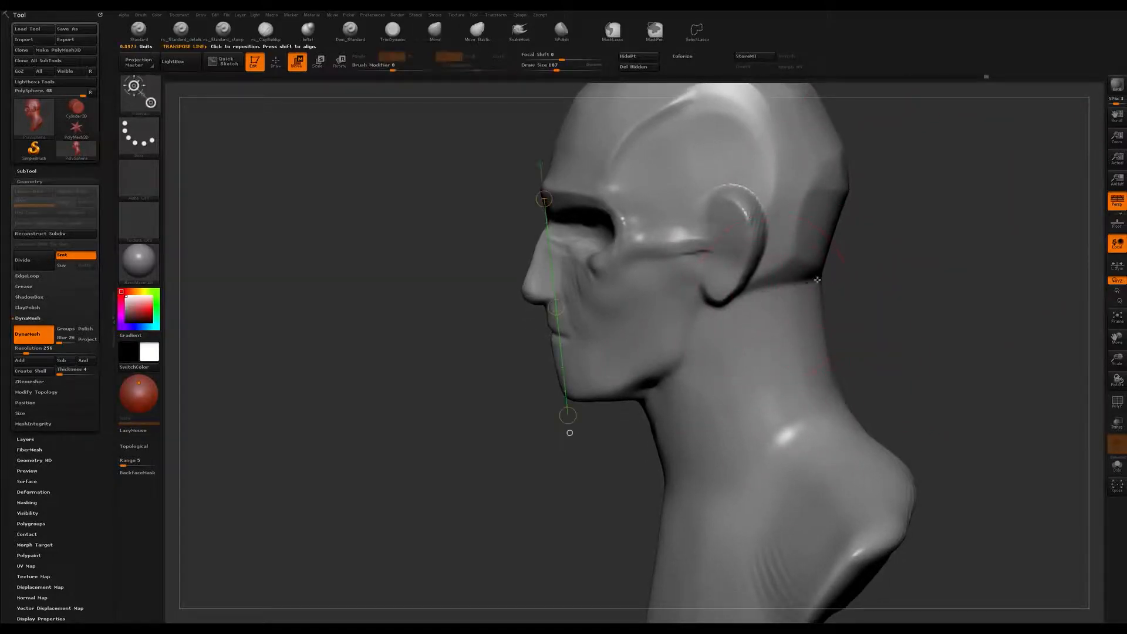
click(813, 281)
drag(648, 283, 644, 299)
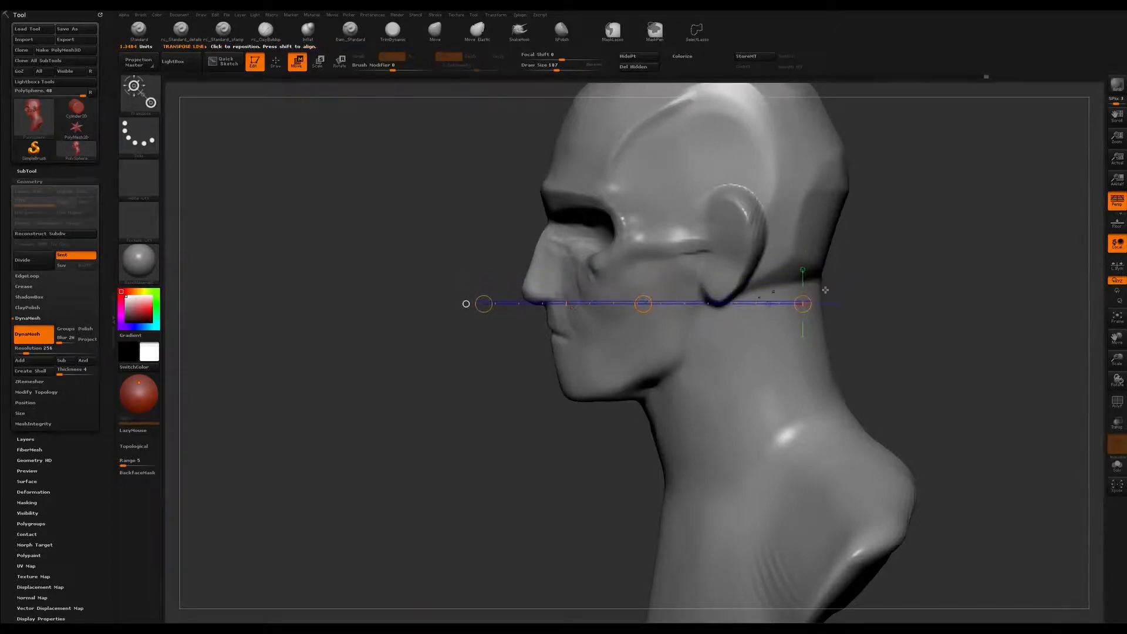
key(q)
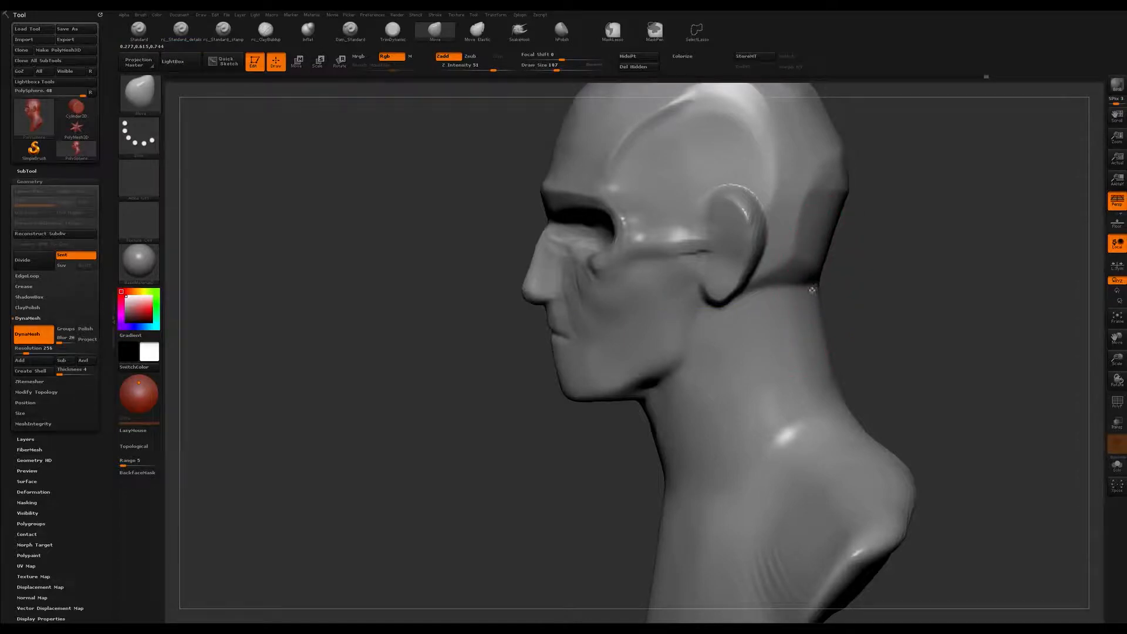
Step: Push the nape and the back of the neck inward in profile with the Move brush
drag(805, 290, 798, 291)
key(bracketright)
drag(825, 359, 802, 361)
mouse_move(895, 343)
mouse_down()
mouse_move(882, 280)
mouse_move(804, 289)
mouse_up()
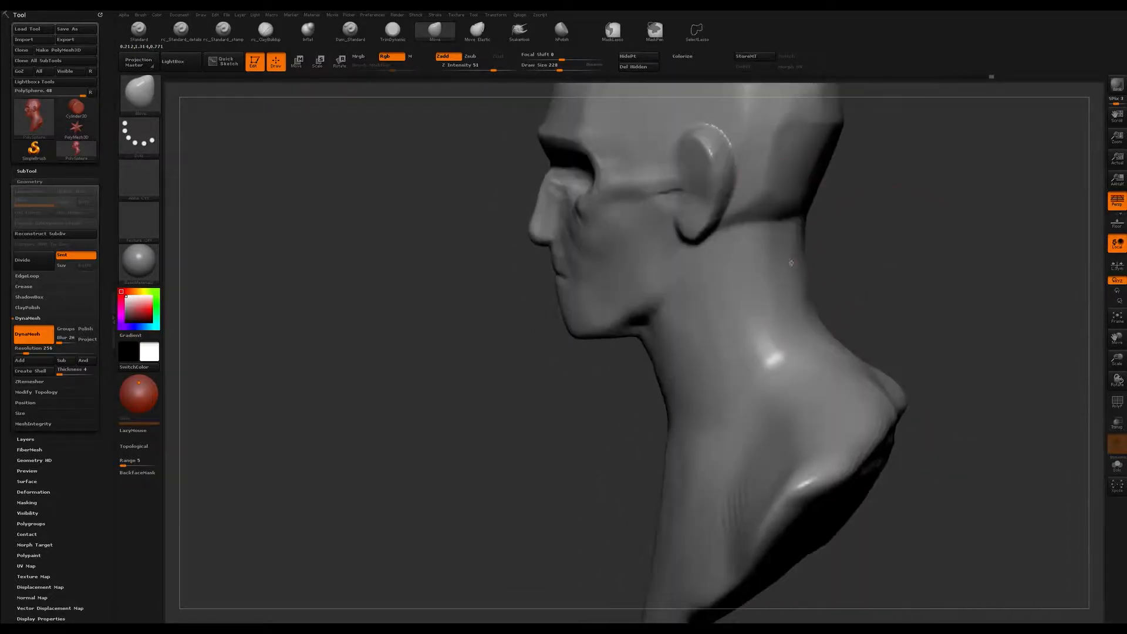
Step: Pull in the sides of the neck above the shoulders from behind with the Move brush at size 154
drag(920, 296, 804, 292)
alt+drag(998, 272, 928, 284)
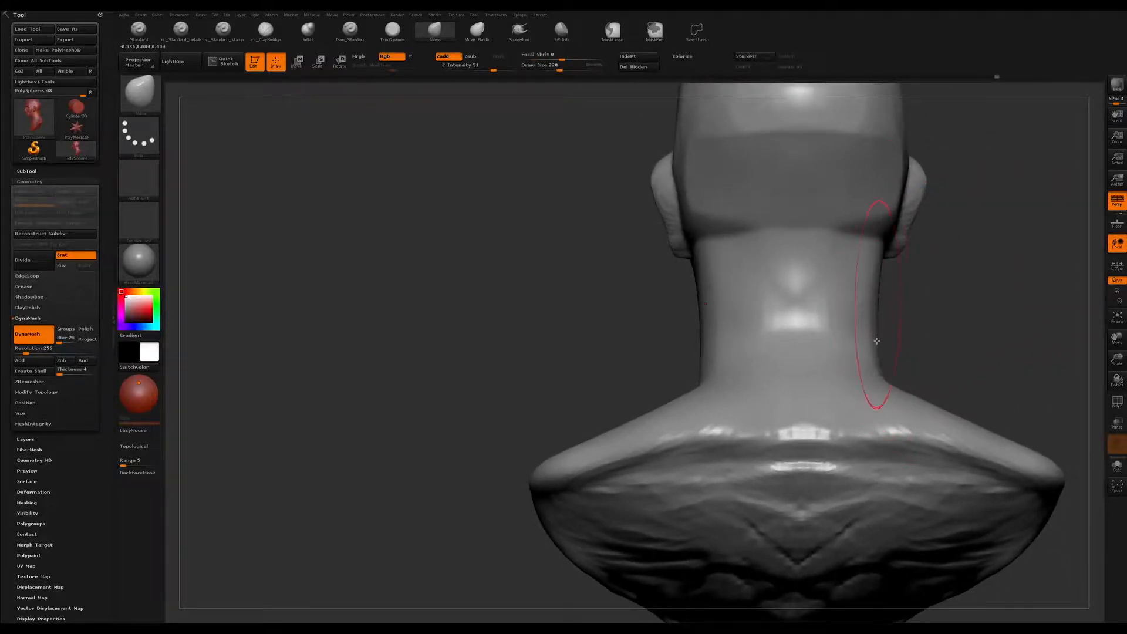
key(s)
drag(880, 381, 875, 380)
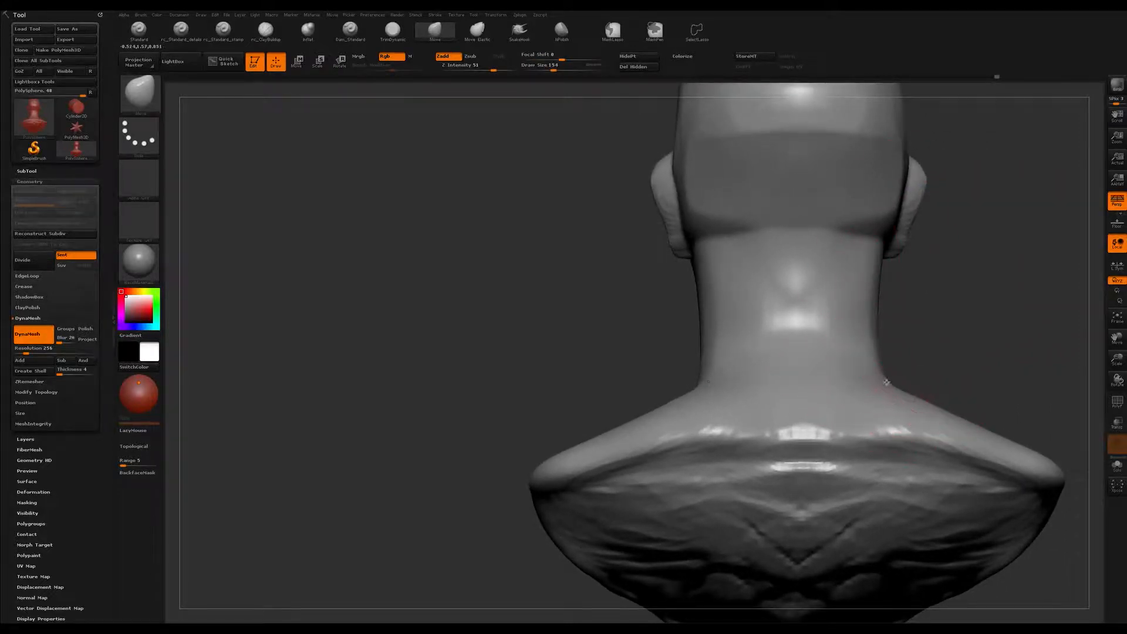
Step: Build up diagonal strokes on the side of the neck above the shoulder with the ClayBuildup brush
mouse_move(953, 360)
mouse_down()
mouse_move(893, 369)
mouse_move(755, 302)
mouse_move(857, 335)
mouse_move(978, 424)
mouse_move(1047, 314)
mouse_move(979, 292)
mouse_move(1008, 302)
mouse_up()
key(b)
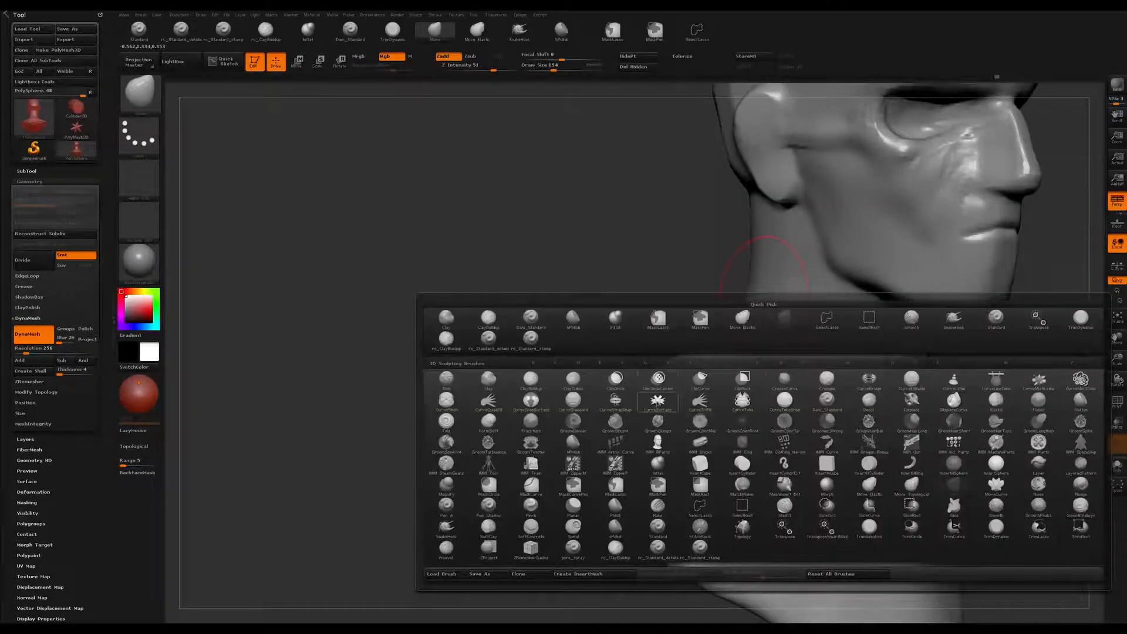
key(c)
key(b)
mouse_move(778, 375)
mouse_down()
mouse_move(813, 420)
mouse_move(776, 352)
mouse_move(809, 399)
mouse_up()
drag(774, 335, 831, 376)
drag(780, 277, 824, 317)
drag(992, 382, 1048, 347)
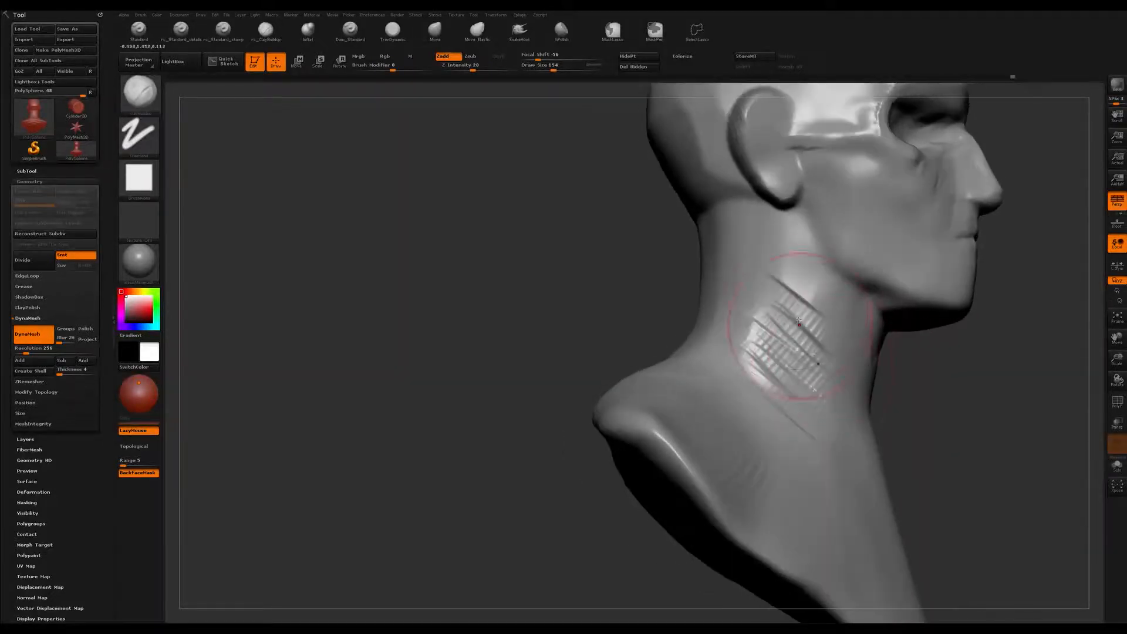
Step: Build up the neck muscle from behind the ear down the side of the neck with smaller ClayBuildup strokes
mouse_move(790, 279)
right_down()
mouse_move(770, 370)
mouse_move(710, 243)
right_up()
key(s)
drag(709, 243, 696, 243)
mouse_move(706, 243)
right_down()
mouse_move(733, 236)
mouse_move(697, 249)
mouse_move(706, 233)
right_up()
key(s)
drag(704, 230, 759, 361)
key(s)
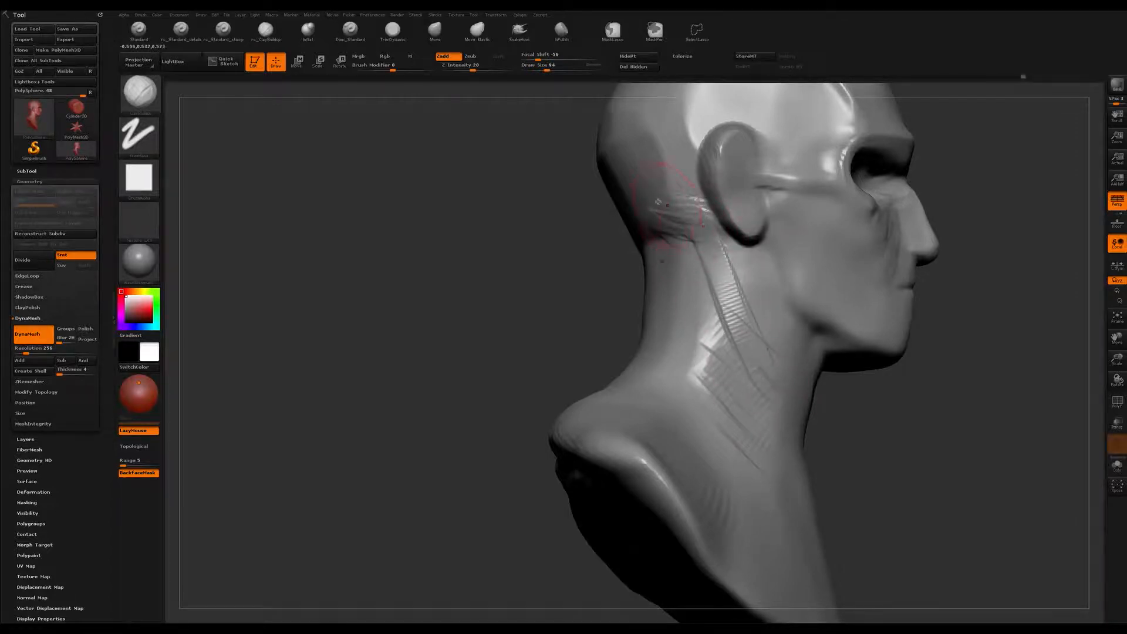
drag(701, 235, 758, 386)
drag(885, 436, 822, 334)
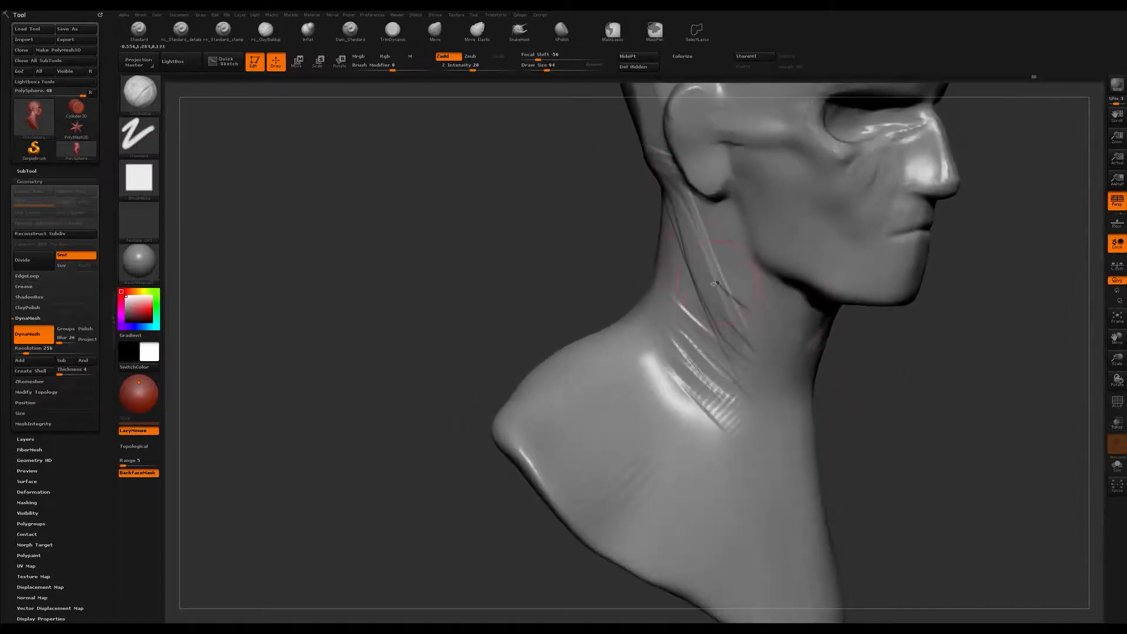
Step: Sculpt the windpipe and the muscles beside it down the front of the neck with ClayBuildup
mouse_move(939, 448)
mouse_down()
mouse_move(912, 388)
mouse_move(959, 312)
mouse_move(769, 452)
mouse_move(769, 411)
mouse_move(791, 411)
mouse_up()
drag(916, 311, 976, 300)
mouse_move(863, 352)
mouse_down()
mouse_move(895, 375)
mouse_move(835, 369)
mouse_up()
mouse_move(746, 396)
mouse_down()
mouse_move(786, 417)
mouse_move(785, 355)
mouse_up()
drag(906, 337, 901, 298)
drag(822, 271, 763, 290)
mouse_move(872, 322)
mouse_down()
mouse_move(851, 252)
mouse_move(791, 265)
mouse_move(805, 240)
mouse_up()
mouse_move(816, 282)
mouse_down()
mouse_move(757, 280)
mouse_move(805, 300)
mouse_move(769, 311)
mouse_up()
drag(951, 387, 977, 414)
mouse_move(760, 317)
mouse_down()
mouse_move(795, 306)
mouse_move(780, 314)
mouse_move(778, 299)
mouse_move(770, 348)
mouse_move(784, 312)
mouse_up()
key(s)
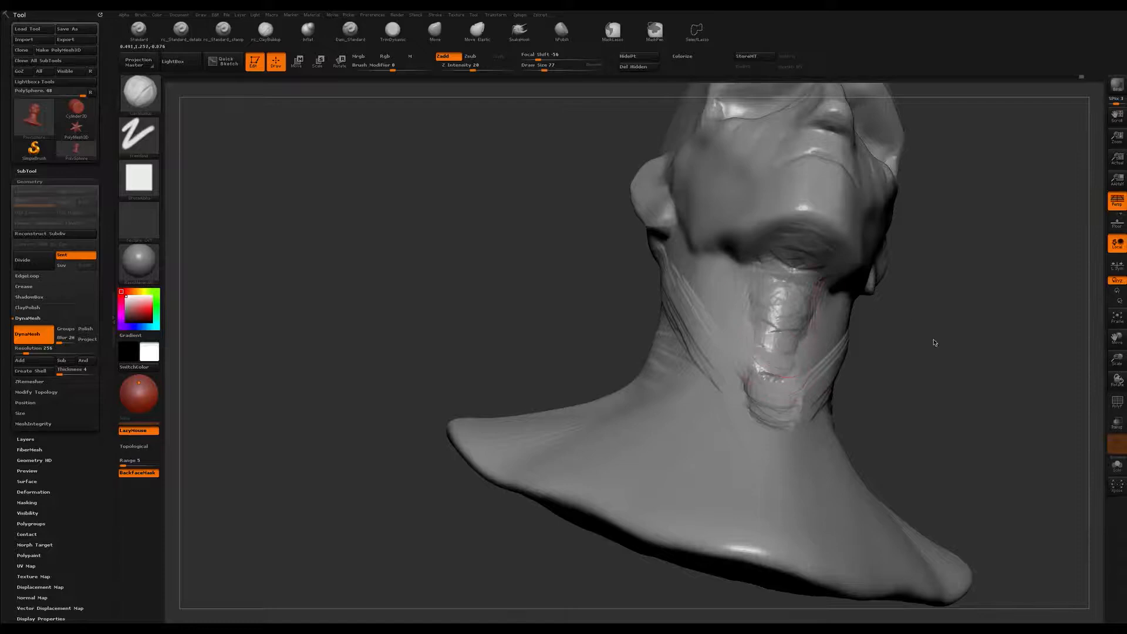
Step: Fill out the underside of the chin and its transition into the throat with larger ClayBuildup strokes
drag(931, 327, 986, 357)
key(s)
drag(761, 310, 774, 310)
drag(791, 273, 770, 261)
mouse_move(878, 319)
mouse_down()
mouse_move(710, 311)
mouse_move(693, 273)
mouse_up()
drag(811, 246, 838, 268)
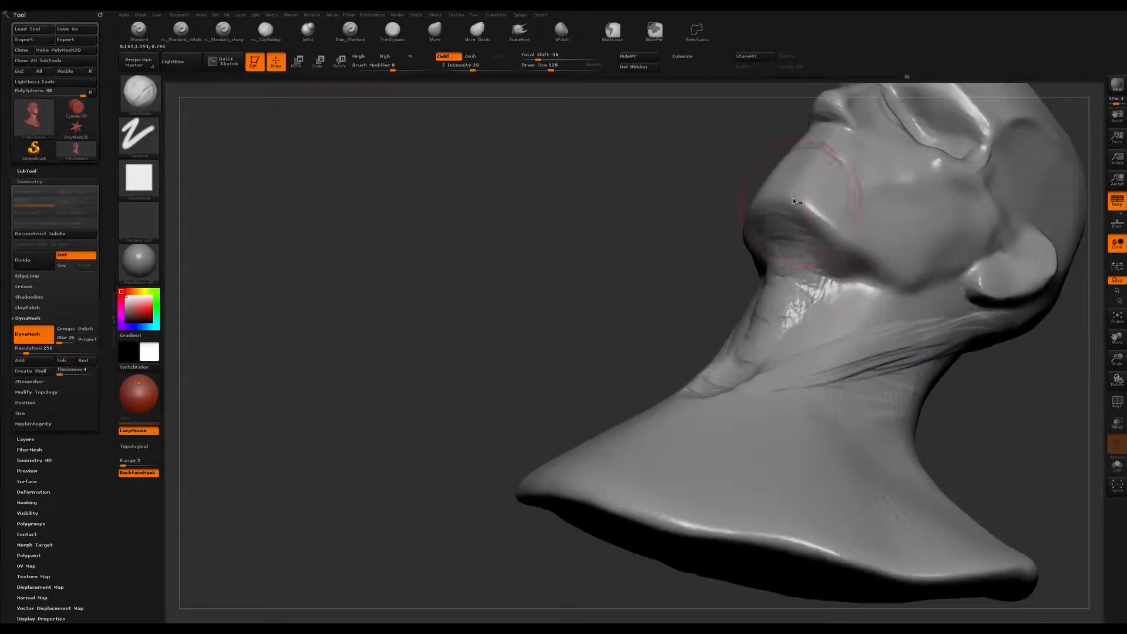
mouse_move(805, 224)
mouse_down()
mouse_move(874, 274)
mouse_move(859, 298)
mouse_up()
key(s)
key(bracketright)
key(bracketright)
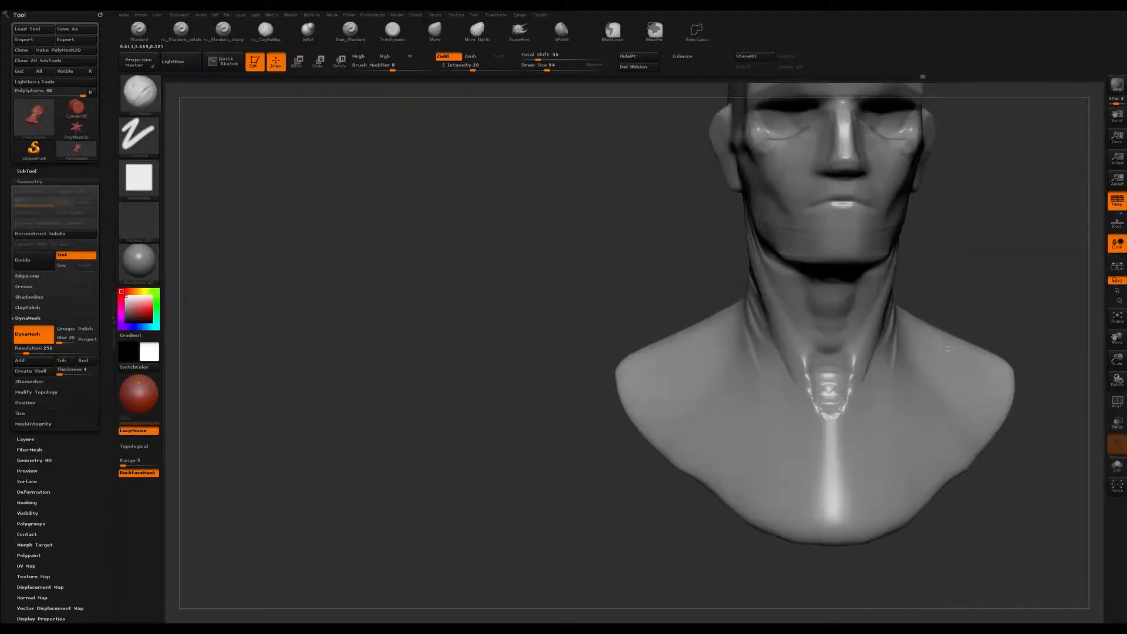
Step: Build up the collarbones across the upper chest out to the shoulders with ClayBuildup
alt+drag(983, 264, 895, 244)
mouse_move(733, 388)
mouse_down()
mouse_move(862, 353)
mouse_move(845, 369)
mouse_move(965, 323)
mouse_up()
drag(885, 340, 954, 333)
drag(1027, 272, 956, 273)
mouse_move(746, 371)
right_down()
mouse_move(702, 361)
mouse_move(721, 411)
mouse_move(678, 390)
right_up()
key(s)
mouse_move(694, 397)
mouse_down()
mouse_move(703, 399)
mouse_move(675, 463)
mouse_move(681, 416)
mouse_up()
Step: Strengthen the neck muscle between the collarbone and the ear with ClayBuildup, ending with a draw size of 87
right_drag(724, 370, 723, 373)
mouse_move(739, 324)
right_down()
mouse_move(776, 322)
mouse_move(745, 292)
right_up()
key(s)
drag(743, 285, 738, 285)
drag(734, 340, 796, 196)
right_drag(795, 200, 749, 293)
mouse_move(765, 250)
mouse_down()
mouse_move(768, 221)
mouse_move(798, 192)
mouse_up()
right_drag(744, 311, 764, 368)
alt+right_drag(741, 407, 759, 330)
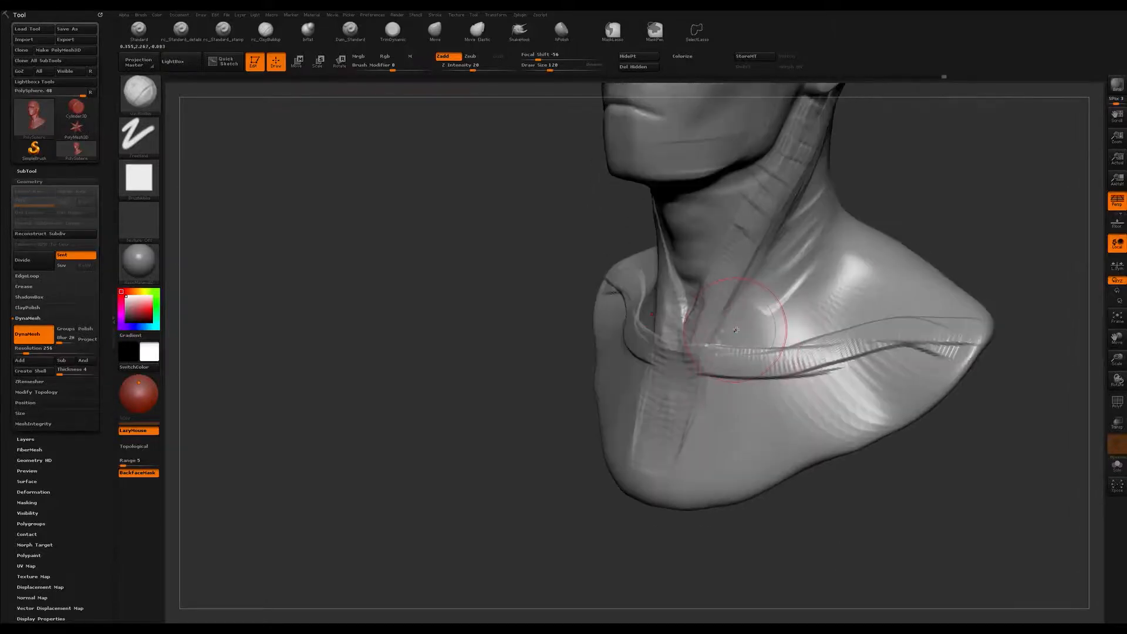
key(s)
drag(729, 338, 724, 339)
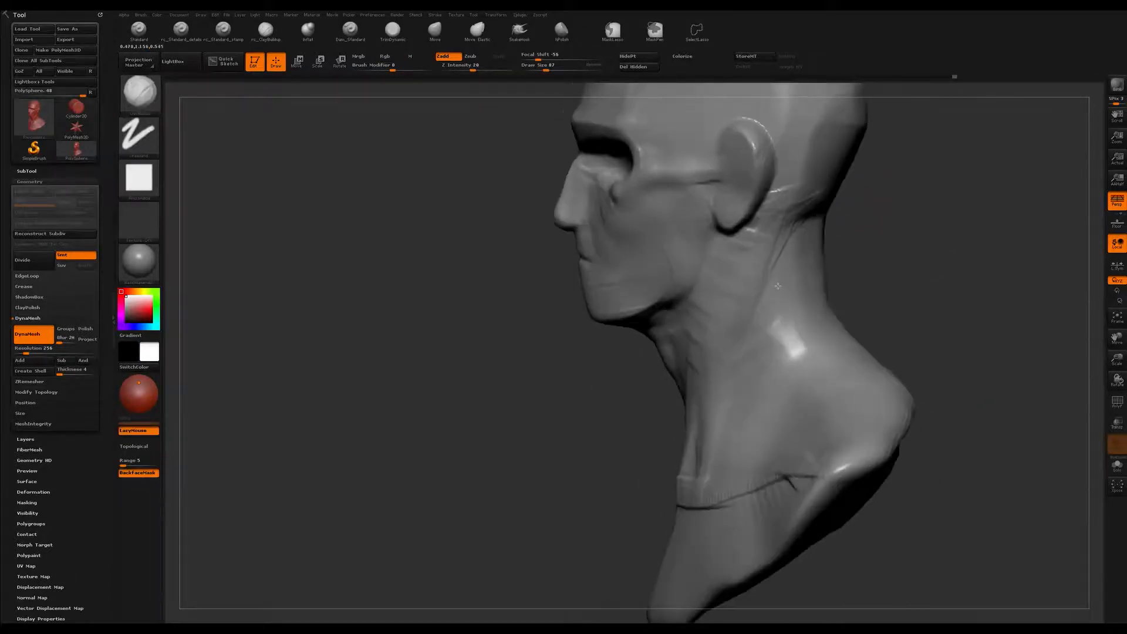
Step: Carve the line between the lips with the Dam_Standard brush
mouse_move(658, 329)
right_down()
mouse_move(764, 327)
mouse_move(703, 292)
mouse_move(665, 353)
mouse_move(743, 256)
right_up()
ctrl+right_drag(713, 303, 717, 302)
key(b)
key(d)
key(s)
drag(704, 241, 774, 256)
mouse_move(980, 264)
right_down()
mouse_move(1006, 280)
mouse_move(982, 280)
mouse_move(956, 305)
mouse_move(954, 330)
right_up()
Step: Shape the edge of the upper lip with the Standard brush at a draw size of 17
key(b)
key(s)
key(t)
right_drag(674, 339, 705, 335)
key(s)
drag(647, 317, 638, 318)
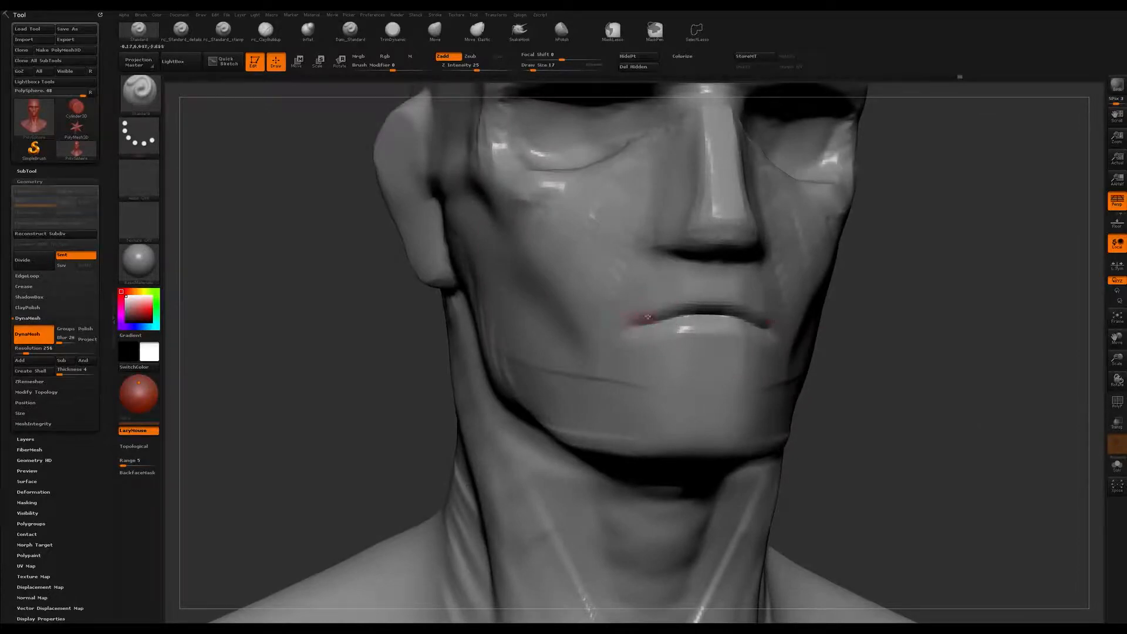
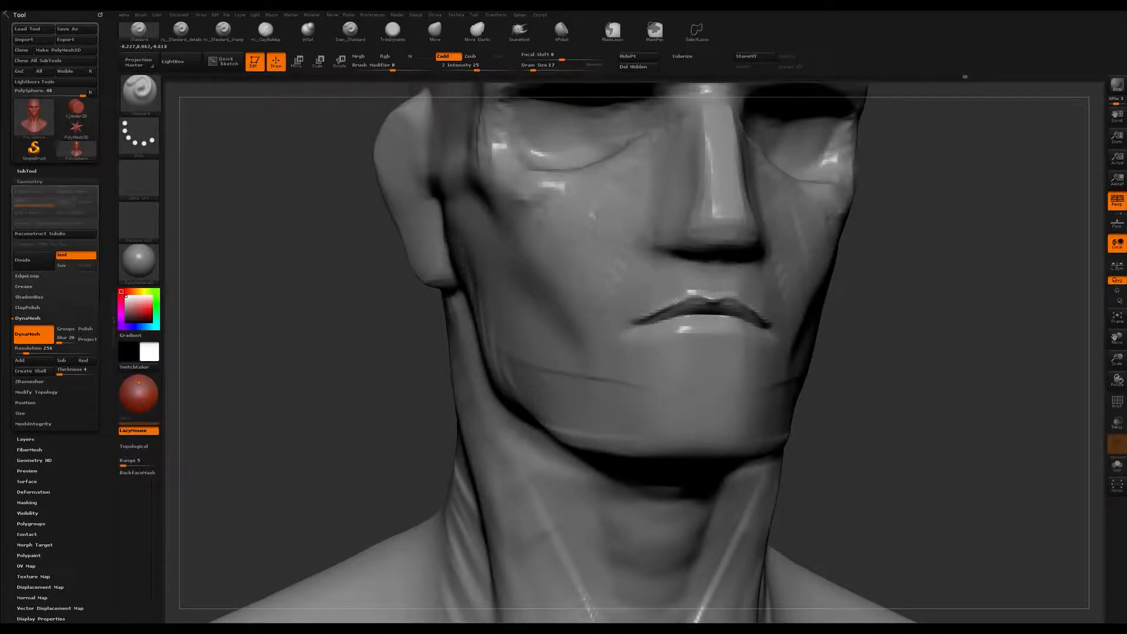
Step: Add volume to the upper lip with the Standard brush at size 35 and smooth its centre
mouse_move(711, 314)
right_down()
mouse_move(745, 335)
mouse_move(662, 327)
mouse_move(684, 314)
right_up()
key(s)
drag(684, 315, 689, 315)
mouse_move(697, 317)
right_down()
mouse_move(677, 322)
mouse_move(668, 298)
right_up()
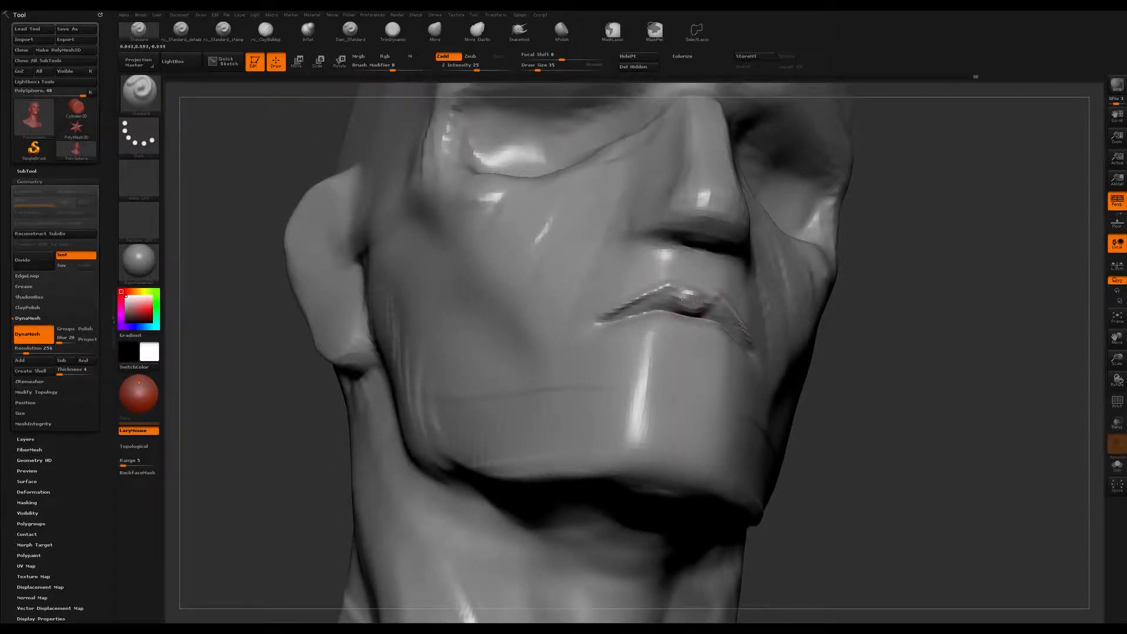
right_drag(681, 306, 737, 307)
shift+drag(674, 298, 688, 294)
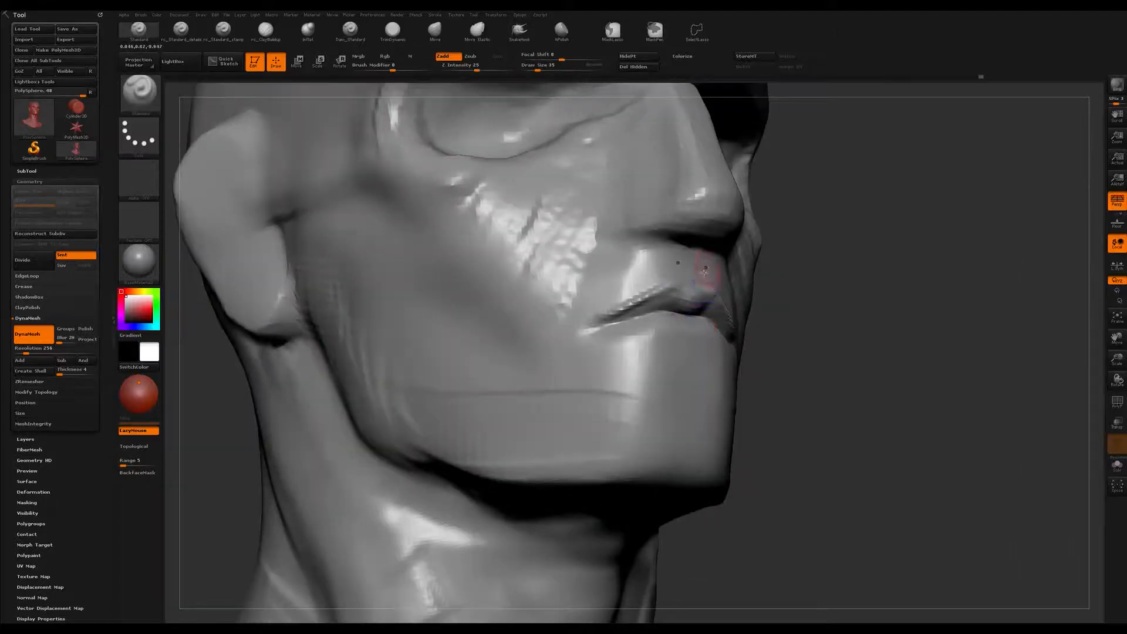
Step: Shape the philtrum above the centre of the upper lip with the Standard brush at a draw size of 37
right_drag(705, 273, 690, 284)
key(s)
drag(692, 284, 690, 282)
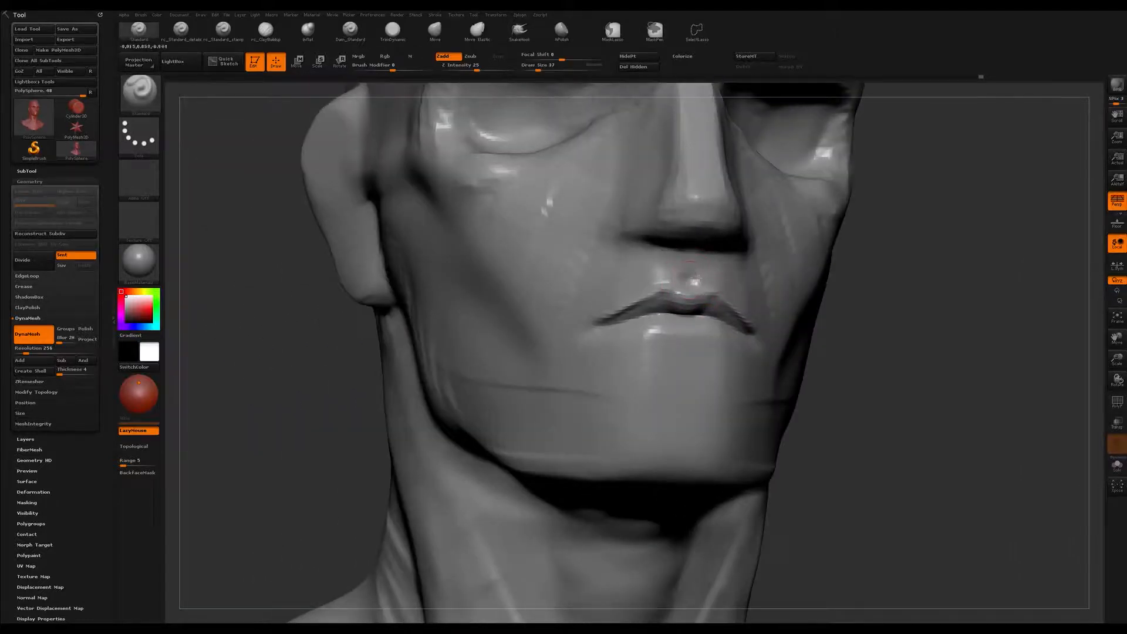
mouse_move(679, 286)
right_down()
mouse_move(728, 275)
mouse_move(688, 257)
right_up()
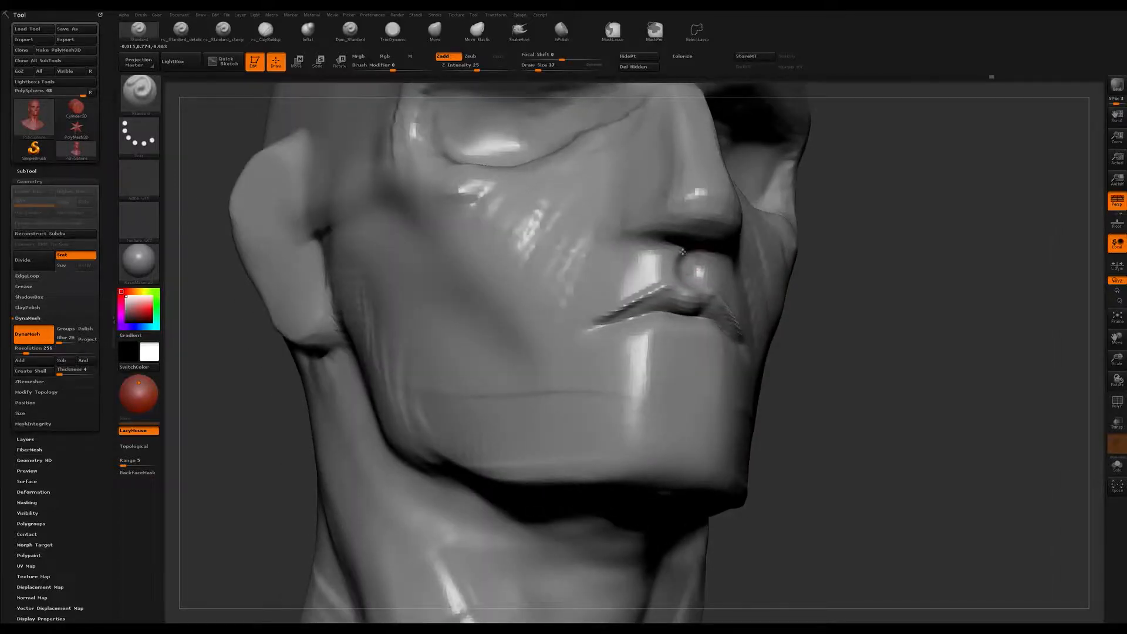
drag(680, 260, 693, 271)
mouse_move(692, 271)
right_down()
mouse_move(733, 274)
mouse_move(688, 272)
mouse_move(706, 294)
mouse_move(662, 322)
mouse_move(616, 332)
mouse_move(587, 311)
mouse_move(614, 295)
mouse_move(709, 282)
right_up()
Step: Form the lower lip's volume and lower edge with the Standard brush, working toward the mouth corners
right_drag(661, 322, 638, 301)
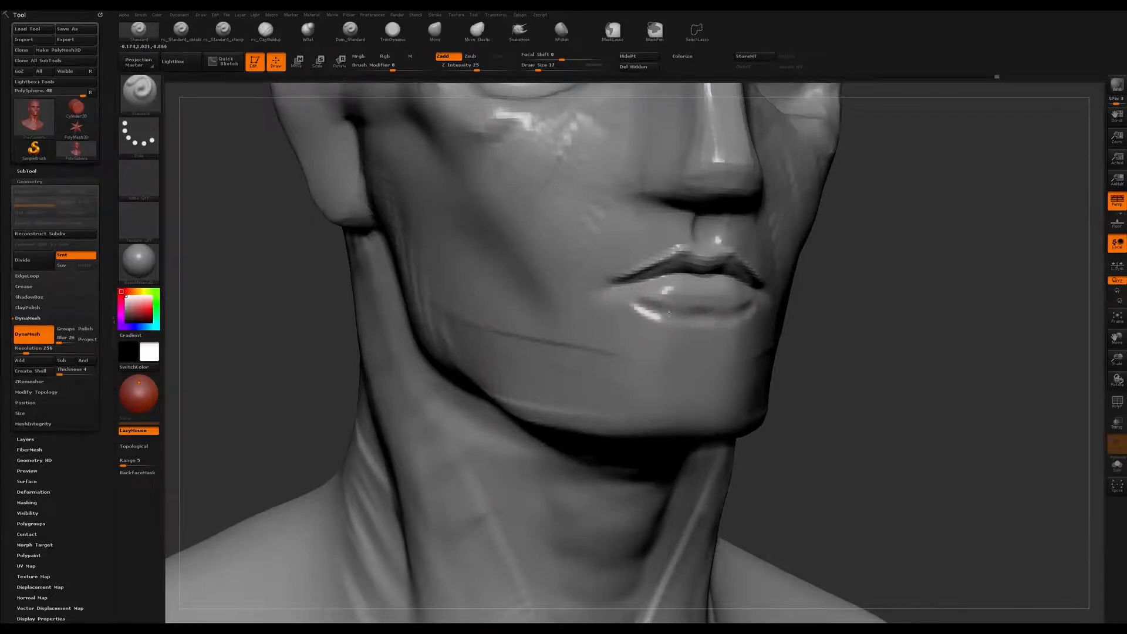
shift+right_drag(721, 318, 647, 319)
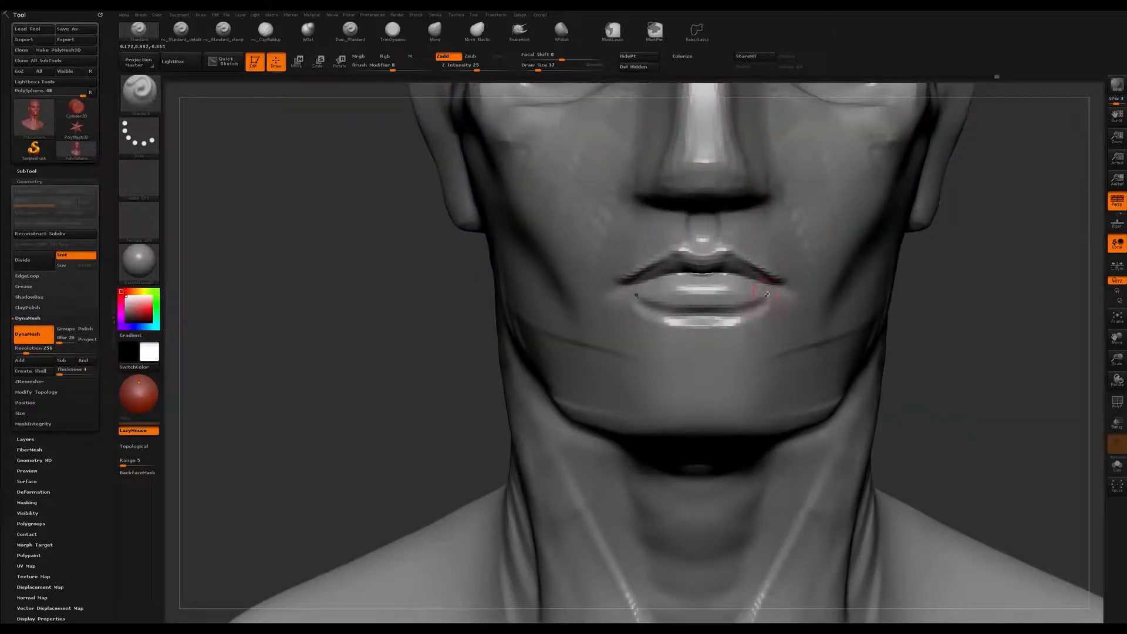
mouse_move(693, 308)
shift+right_down()
mouse_move(697, 323)
mouse_move(637, 299)
mouse_move(648, 272)
shift+right_up()
key(s)
mouse_move(659, 284)
mouse_down()
mouse_move(757, 265)
mouse_move(628, 270)
mouse_move(766, 283)
mouse_move(774, 294)
mouse_up()
Step: Adjust the lower lip's profile with the Move brush and check the alignment with a Transpose line between nose and chin
shift+right_drag(664, 265, 719, 237)
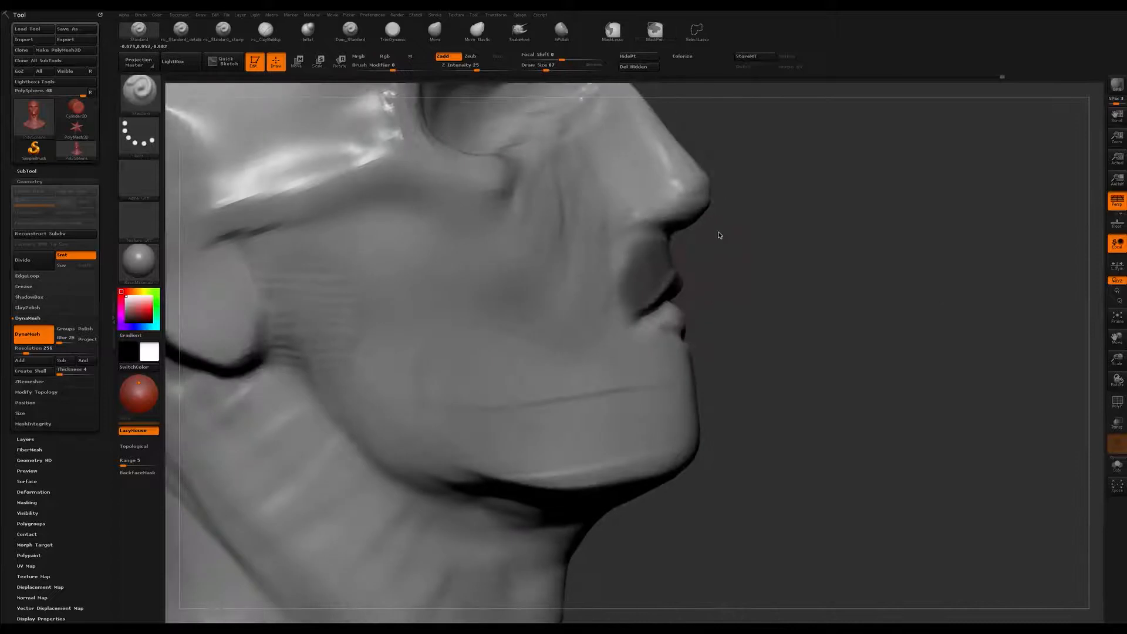
key(b)
click(434, 31)
key(s)
drag(671, 341, 685, 342)
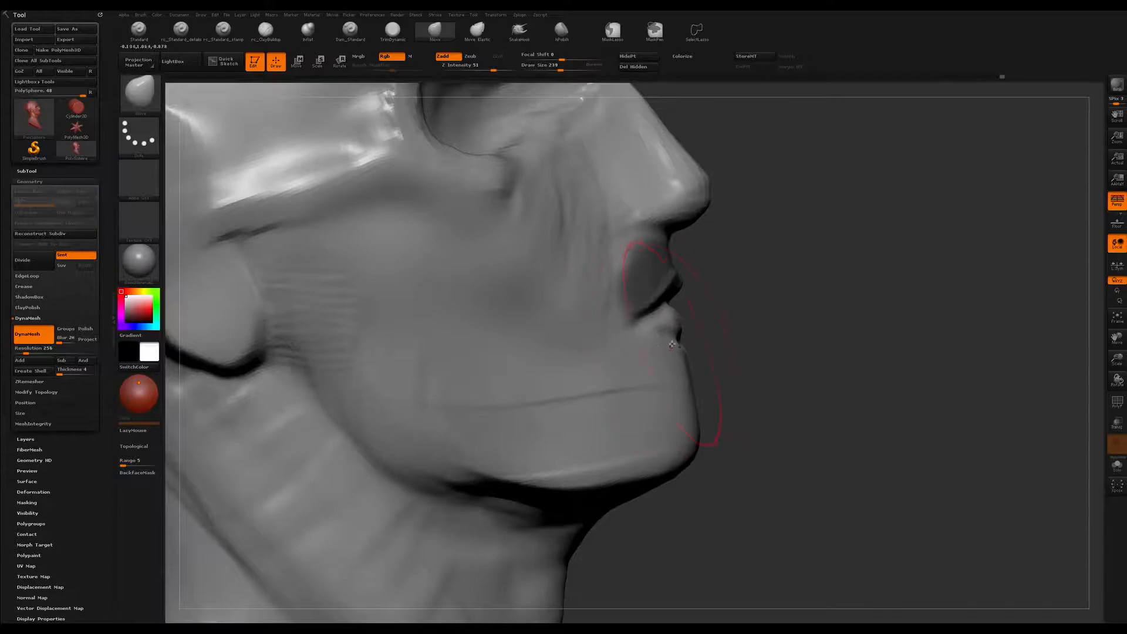
drag(742, 330, 747, 325)
key(w)
mouse_move(726, 213)
mouse_down()
mouse_move(672, 351)
mouse_move(674, 340)
mouse_up()
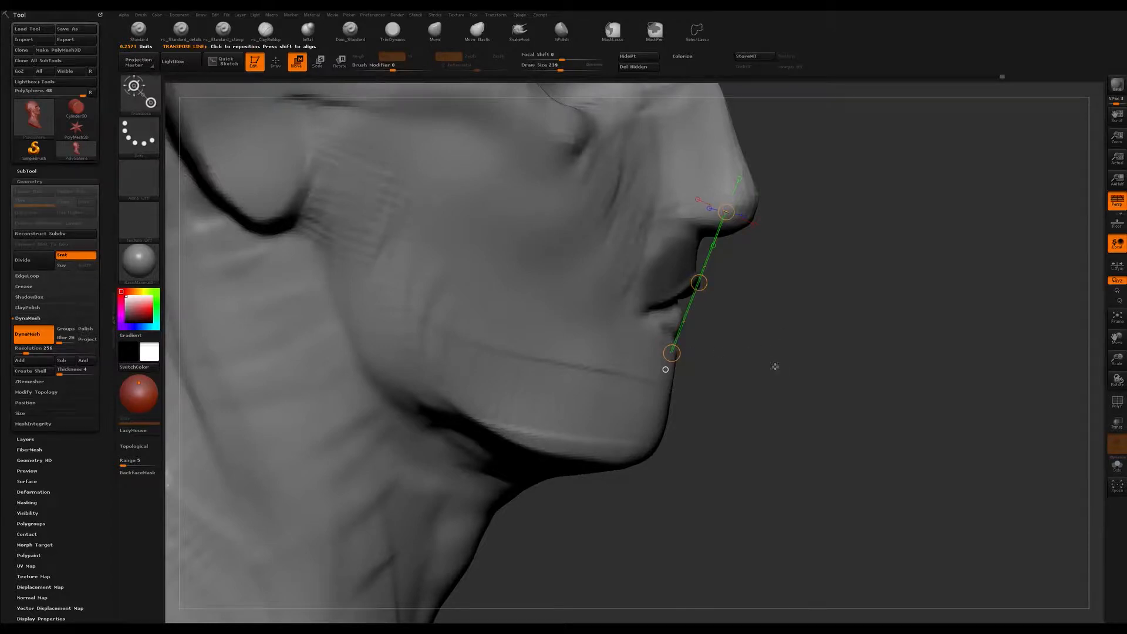
key(q)
drag(759, 356, 852, 318)
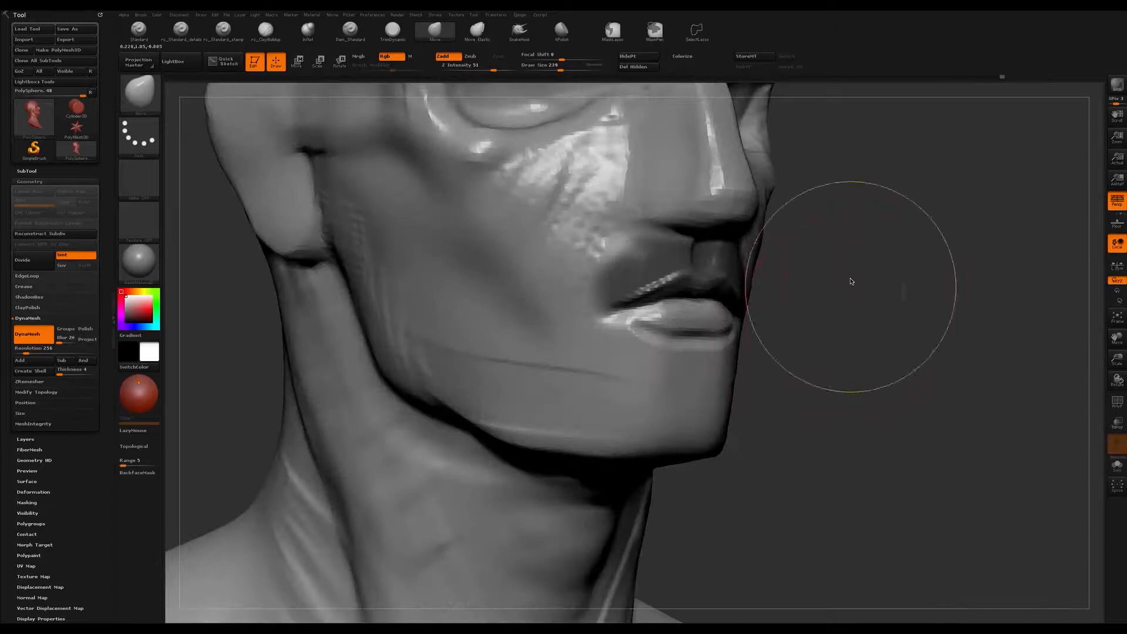
Step: Work the area below the mouth corners with the Standard brush at a draw size of 44
key(b)
key(s)
key(t)
key(s)
drag(657, 337, 604, 360)
key(s)
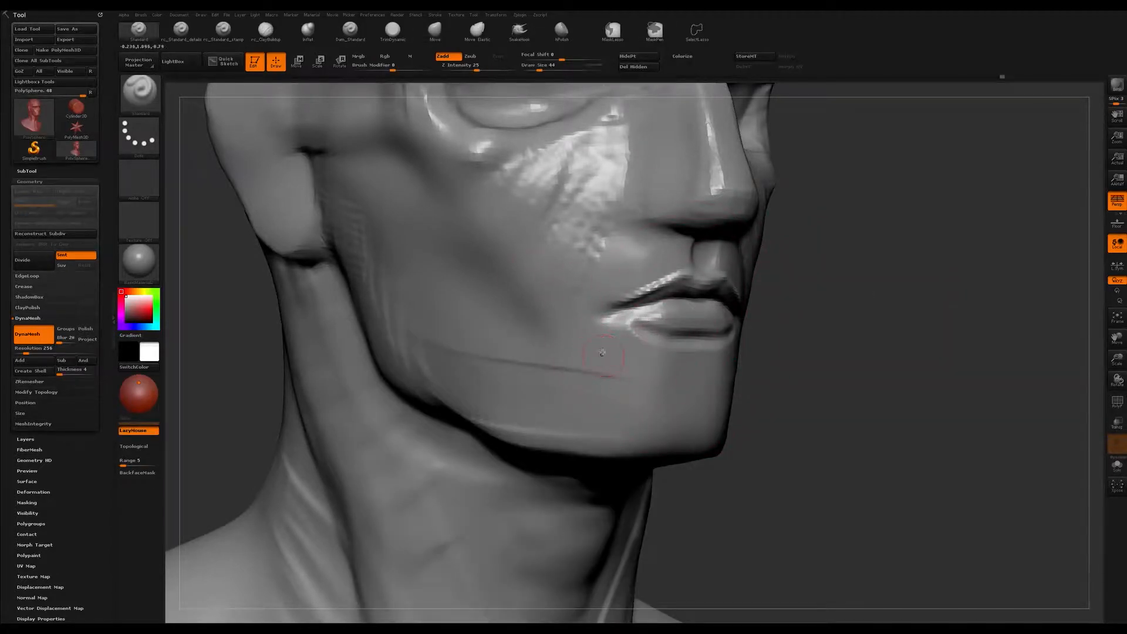
right_drag(645, 362, 625, 367)
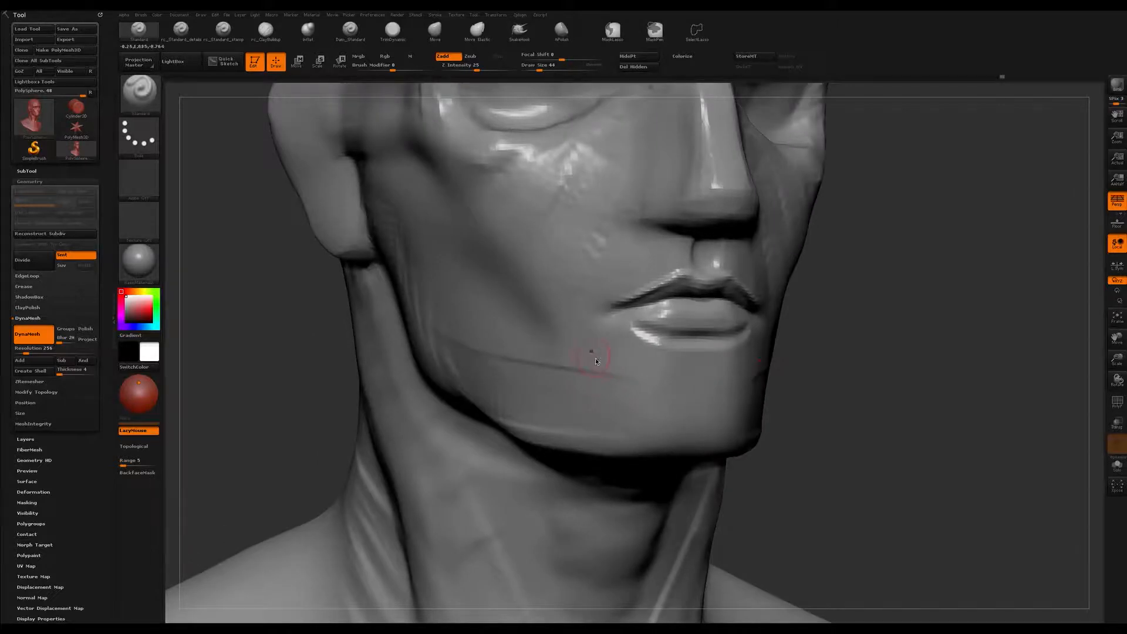
mouse_move(595, 349)
mouse_down()
mouse_move(636, 386)
mouse_move(680, 352)
mouse_move(706, 353)
mouse_move(645, 372)
mouse_move(606, 365)
mouse_up()
Step: Sculpt the forms between the lower lip and chin with ClayBuildup at a draw size of 74, and smooth the hollows
right_drag(610, 365, 685, 386)
key(b)
key(c)
key(b)
key(bracketright)
key(bracketright)
key(bracketright)
mouse_move(606, 365)
mouse_down()
mouse_move(669, 375)
mouse_move(709, 359)
mouse_up()
mouse_move(700, 379)
right_down()
mouse_move(516, 379)
mouse_move(546, 385)
right_up()
drag(709, 354, 744, 371)
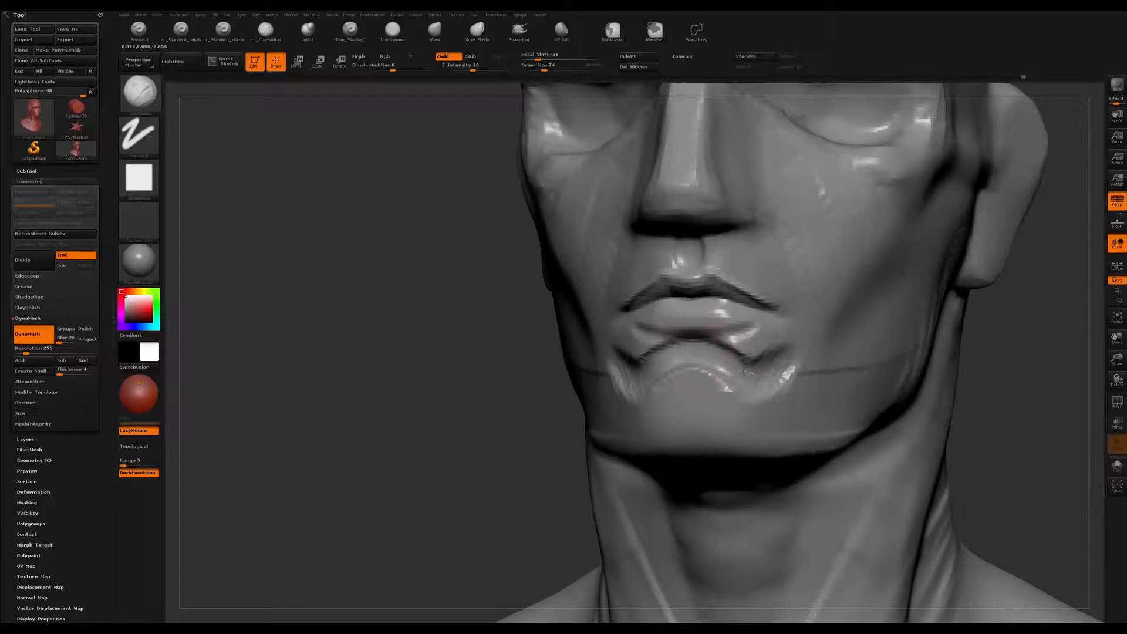
shift+drag(749, 353, 730, 355)
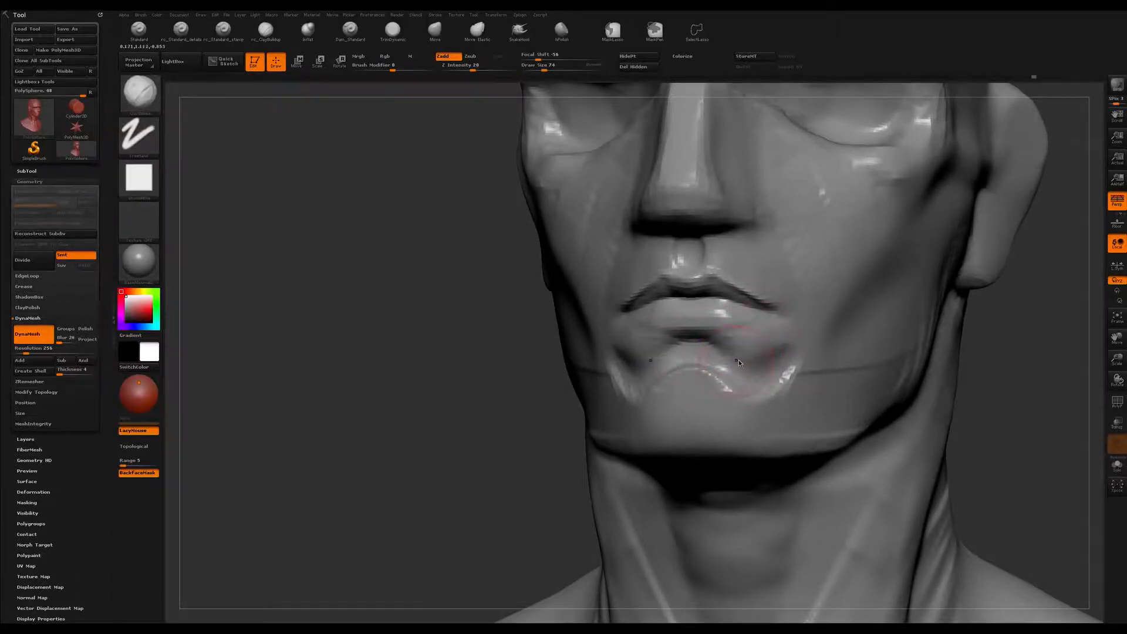
Step: Build up the rounded front of the chin with ClayBuildup at a draw size of 112, and smooth it into its surroundings
right_drag(777, 357, 753, 403)
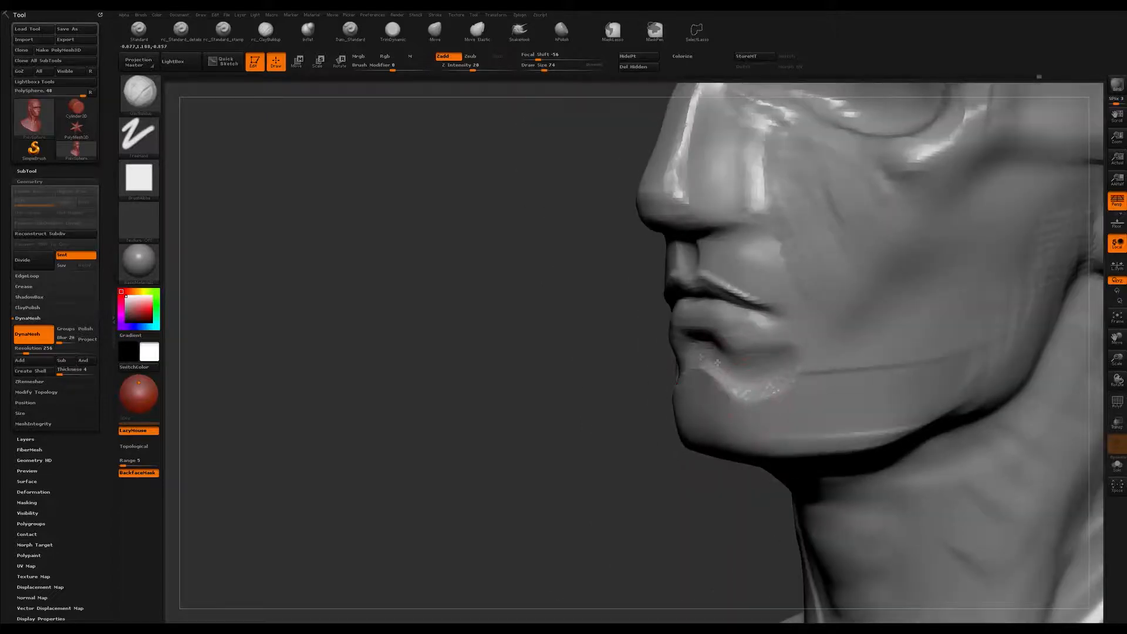
key(s)
drag(701, 389, 707, 388)
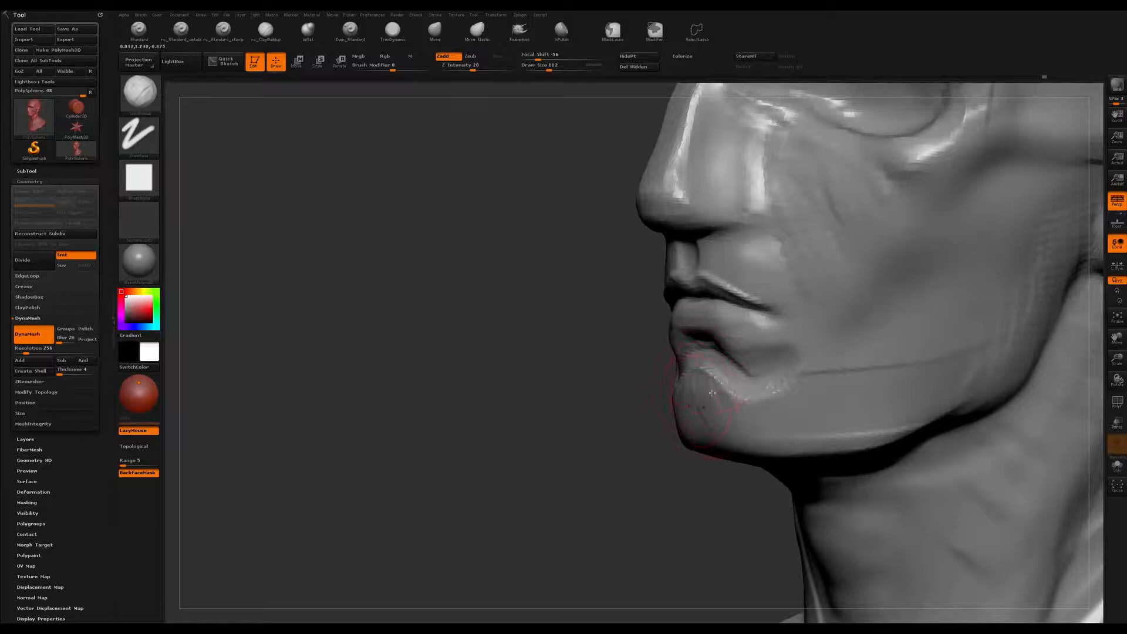
right_drag(695, 378, 742, 372)
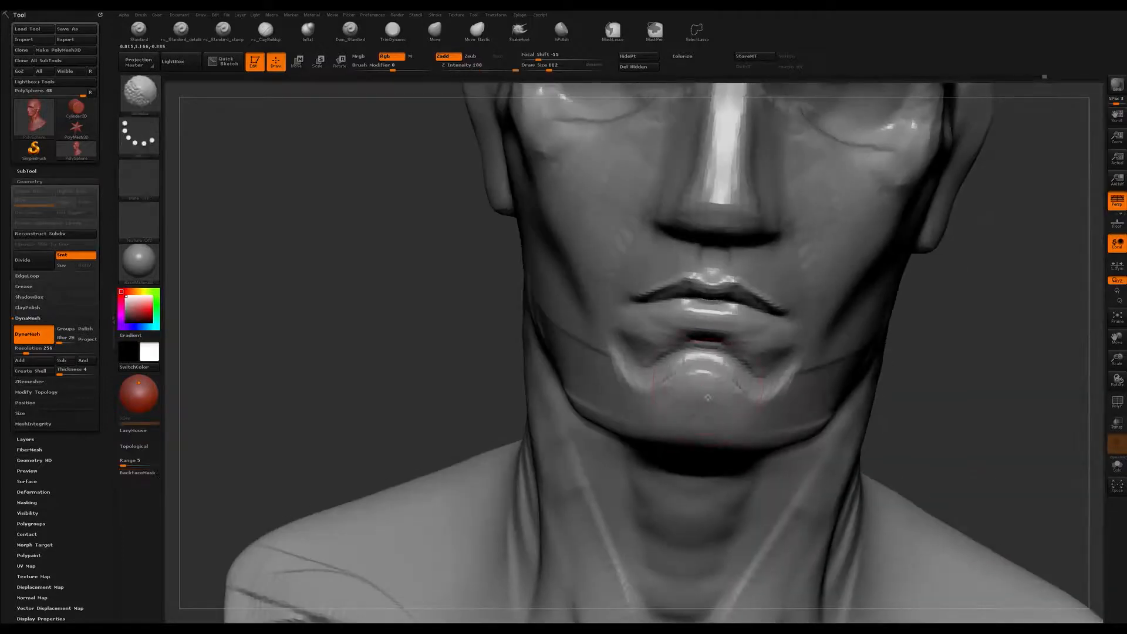
key(shift)
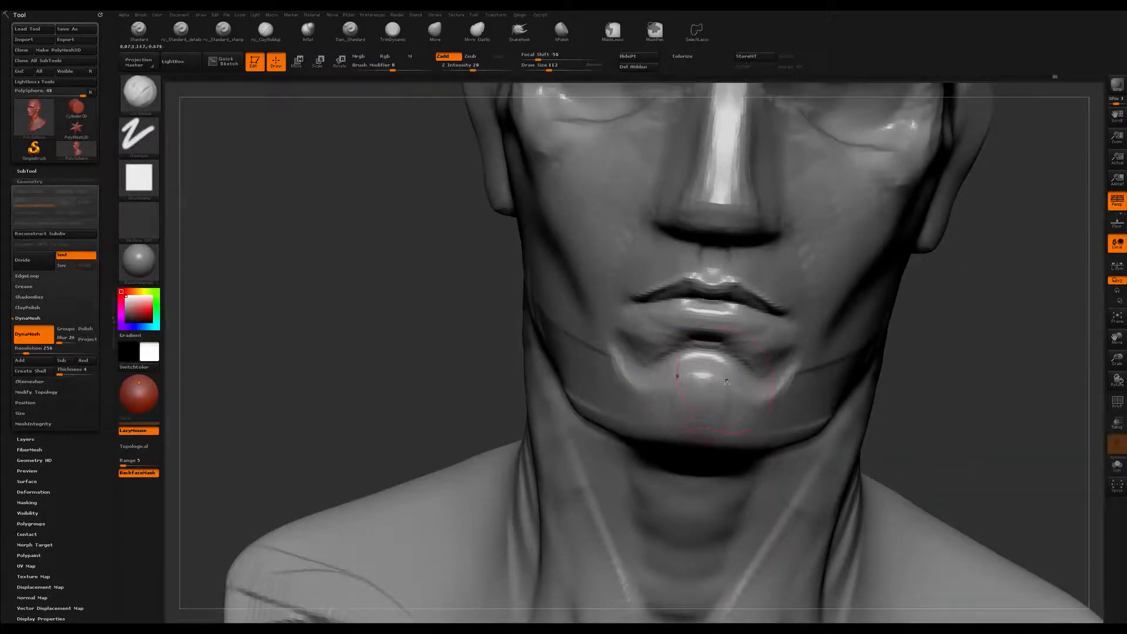
key(shift)
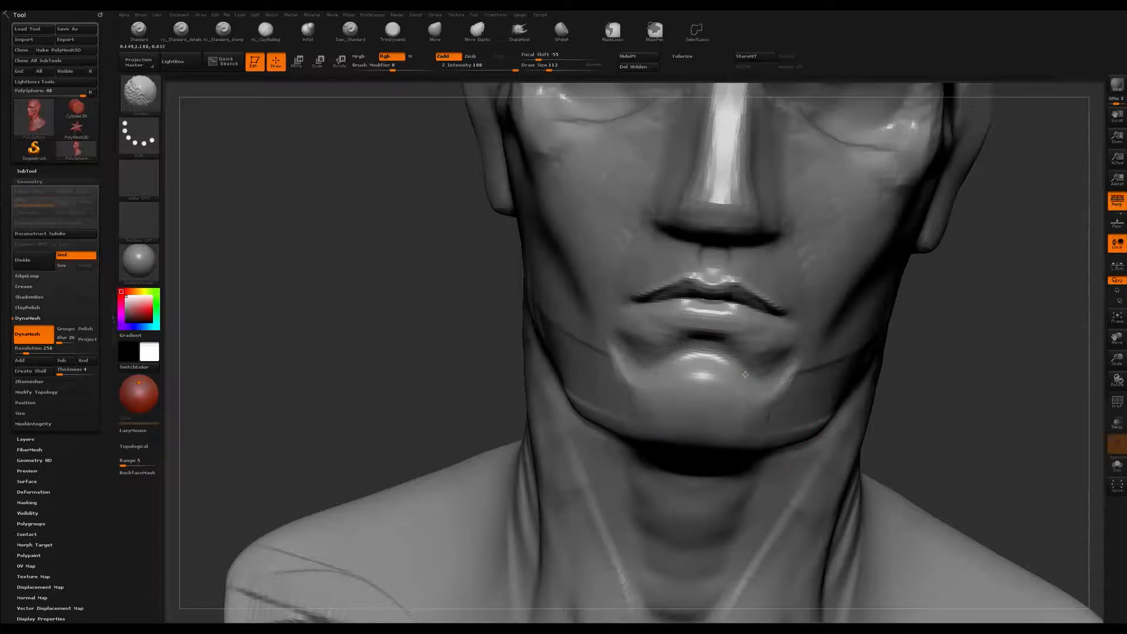
ctrl+right_drag(742, 370, 742, 329)
right_drag(742, 328, 628, 379)
key(shift)
mouse_move(821, 402)
alt+right_down()
mouse_move(716, 382)
mouse_move(716, 405)
mouse_move(725, 281)
mouse_move(689, 316)
mouse_move(674, 253)
mouse_move(622, 264)
mouse_move(640, 282)
mouse_move(701, 263)
mouse_move(699, 273)
alt+right_up()
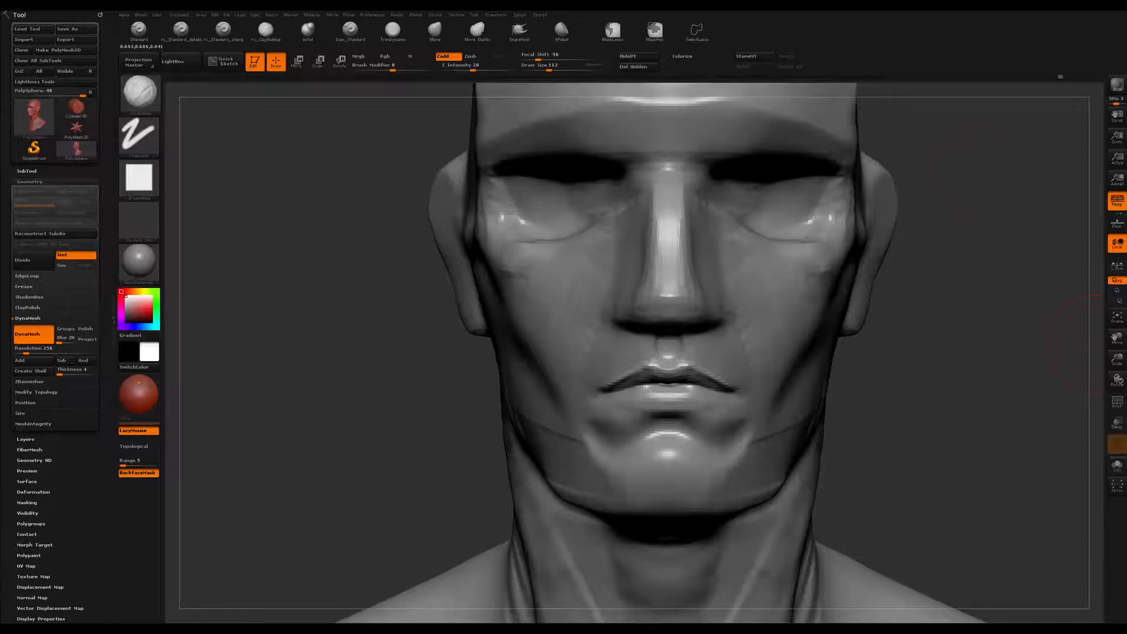
Step: Measure across from the nose bridge to the outer eye corner with a Transpose line
right_drag(978, 237, 988, 200)
mouse_move(667, 254)
right_down()
mouse_move(751, 261)
mouse_move(627, 259)
right_up()
key(s)
drag(614, 262, 606, 263)
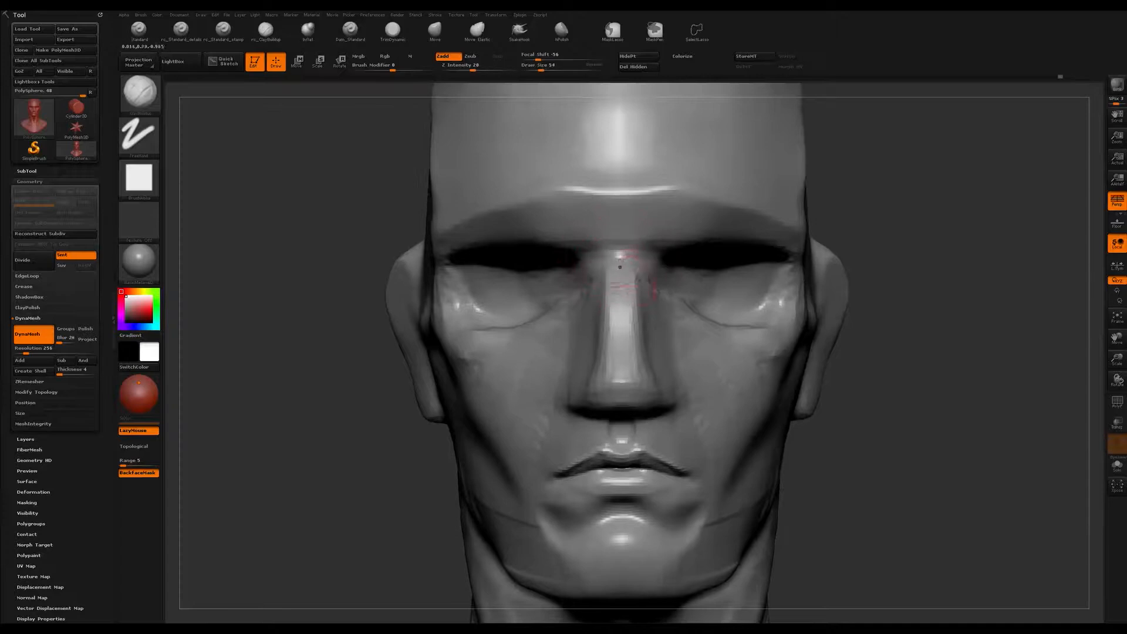
mouse_move(657, 282)
right_down()
mouse_move(739, 284)
mouse_move(646, 276)
right_up()
key(w)
drag(610, 258, 779, 256)
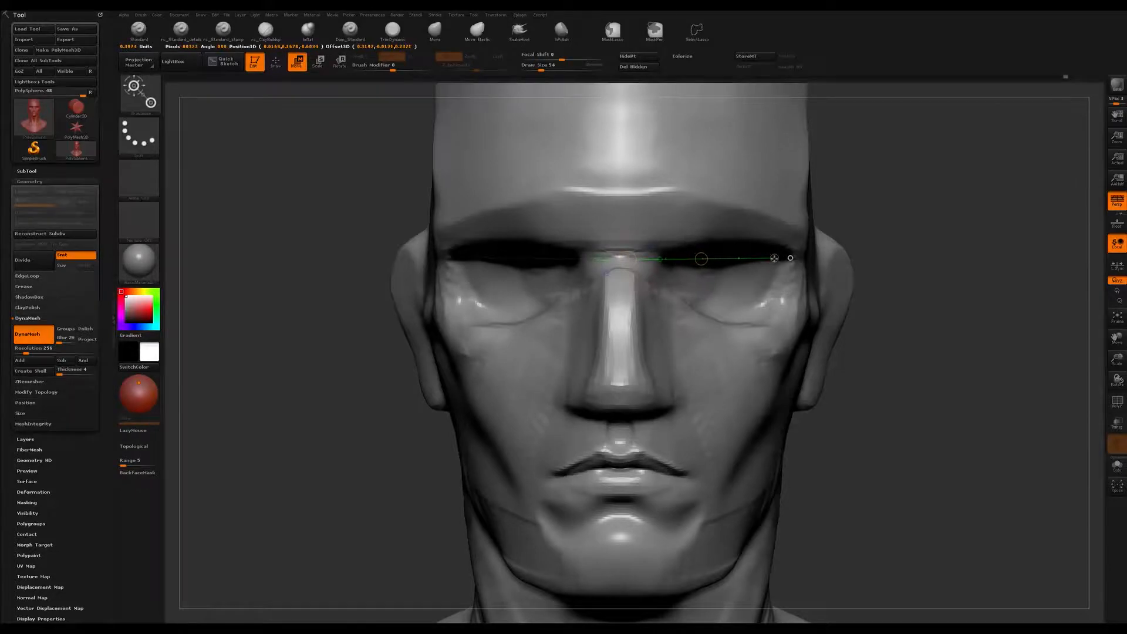
key(q)
Step: Build up the sides of the nose bridge with ClayBuildup at a draw size of 74
right_drag(641, 251, 575, 245)
key(bracketright)
key(bracketright)
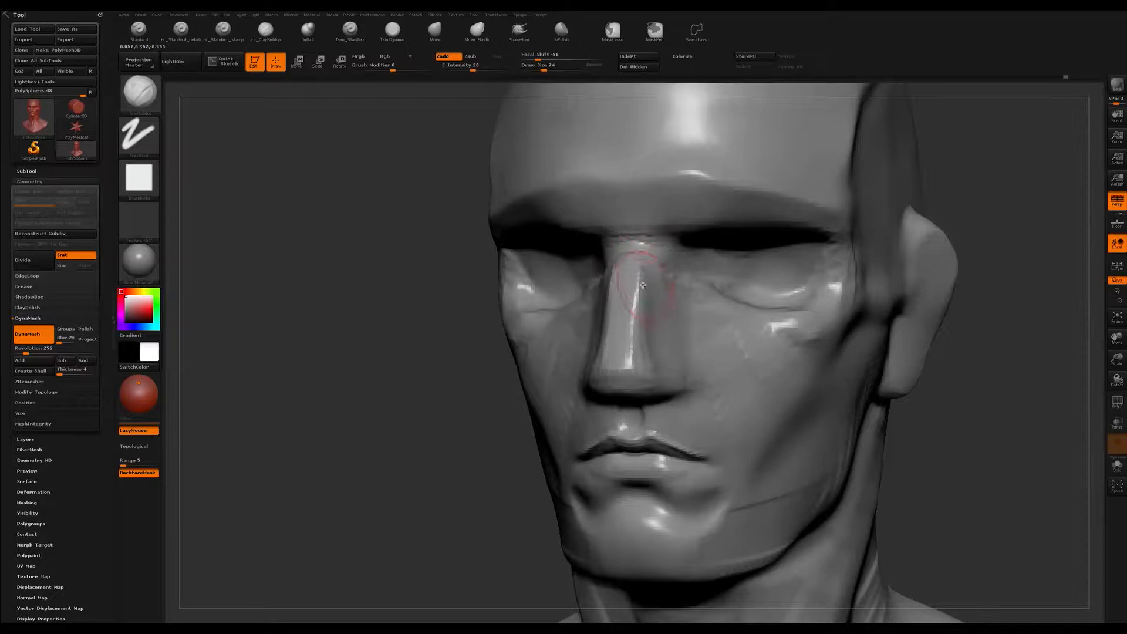
mouse_move(628, 314)
right_down()
mouse_move(608, 223)
mouse_move(639, 275)
mouse_move(672, 283)
right_up()
drag(599, 294, 589, 326)
drag(599, 267, 603, 324)
mouse_move(605, 267)
right_down()
mouse_move(608, 256)
mouse_move(627, 288)
right_up()
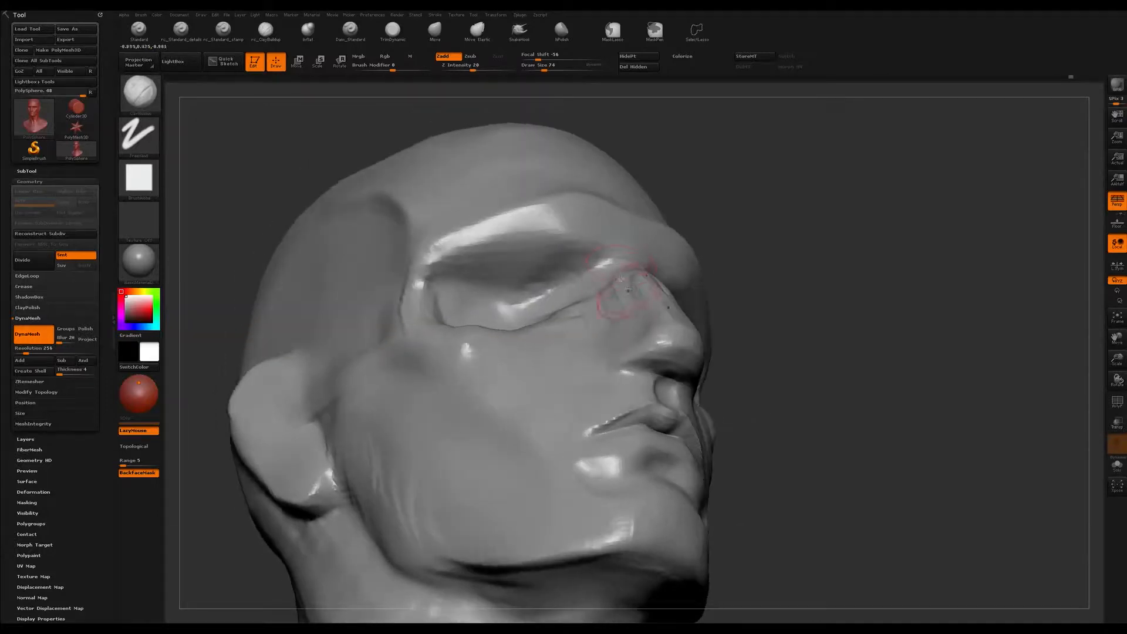
Step: Build up the nostril wings at the sides of the nose with ClayBuildup
mouse_move(709, 333)
right_down()
mouse_move(623, 325)
mouse_move(566, 296)
right_up()
drag(566, 322, 576, 342)
drag(559, 295, 588, 319)
drag(601, 309, 581, 313)
mouse_move(623, 292)
right_down()
mouse_move(674, 268)
mouse_move(645, 328)
right_up()
Step: Carve the nostril openings with ClayBuildup at a draw size of 51, and deepen them with the Standard brush
key(s)
drag(645, 324, 641, 324)
alt+drag(638, 322, 649, 327)
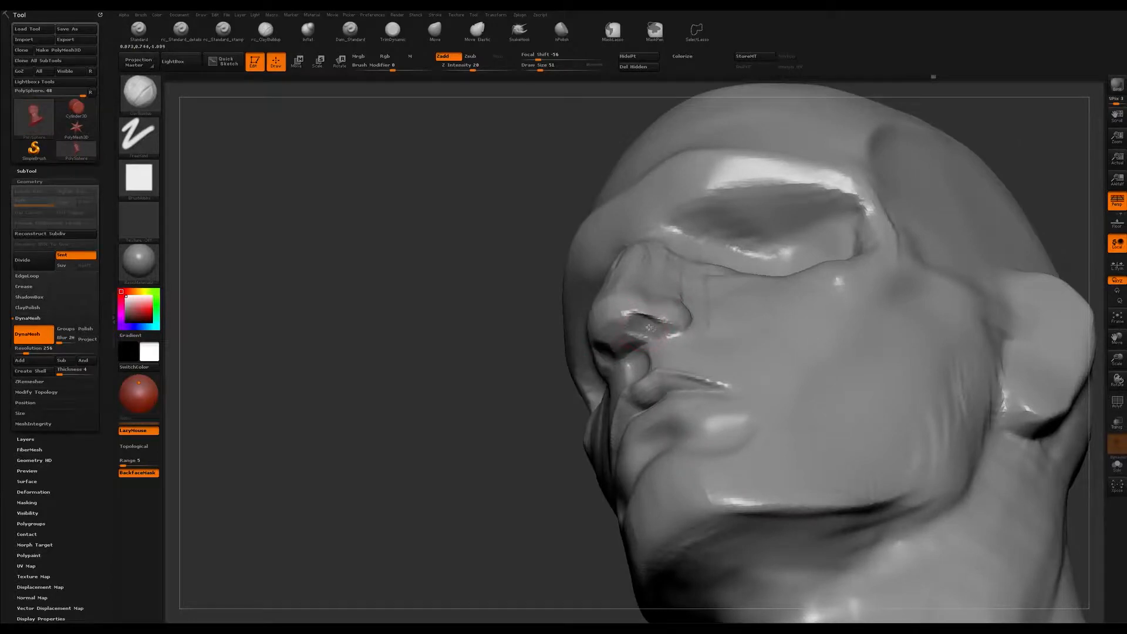
key(b)
key(s)
key(t)
alt+drag(642, 327, 624, 325)
Step: Refine the nostril wings with the Standard brush and smooth the side of the nose
right_drag(648, 318, 697, 213)
mouse_move(665, 352)
right_down()
mouse_move(603, 364)
mouse_move(603, 395)
mouse_move(520, 309)
mouse_move(651, 297)
mouse_move(659, 333)
mouse_move(675, 293)
mouse_move(623, 357)
right_up()
mouse_move(630, 357)
mouse_down()
mouse_move(653, 360)
mouse_move(626, 349)
mouse_up()
right_drag(625, 346, 669, 340)
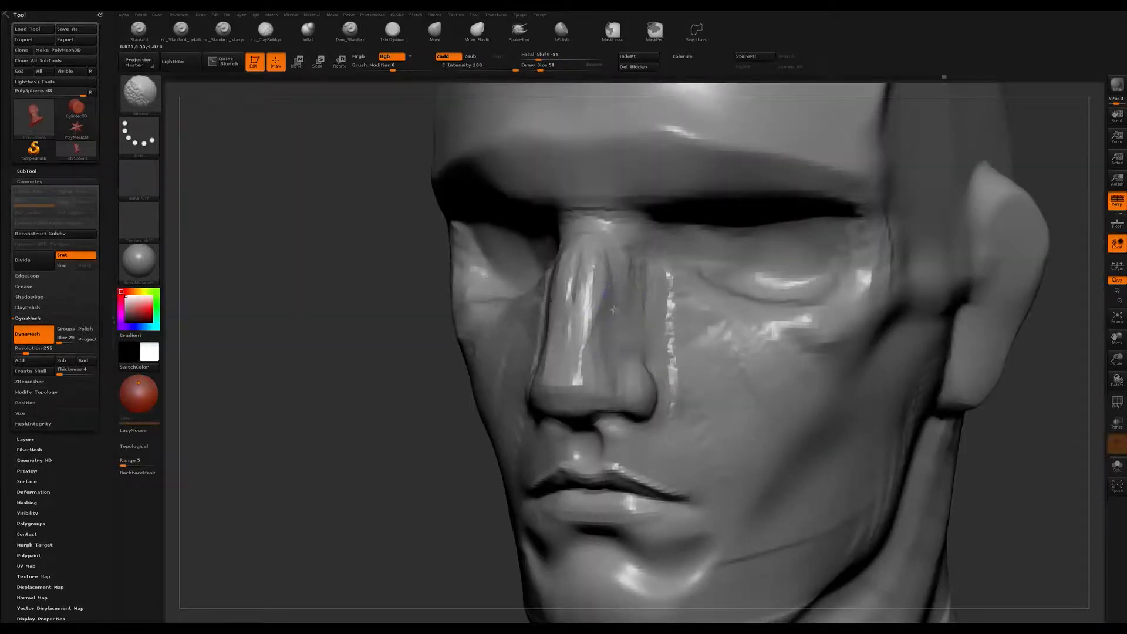
mouse_move(619, 261)
shift+mouse_down()
mouse_move(604, 235)
mouse_move(608, 270)
mouse_move(572, 323)
mouse_move(596, 334)
shift+mouse_up()
Step: Smooth the root of the nose and build up the nose tip with the Standard brush
mouse_move(595, 334)
right_down()
mouse_move(669, 305)
mouse_move(594, 312)
mouse_move(614, 311)
mouse_move(627, 275)
right_up()
key(shift)
key(s)
shift+drag(595, 204, 607, 234)
drag(607, 288, 628, 352)
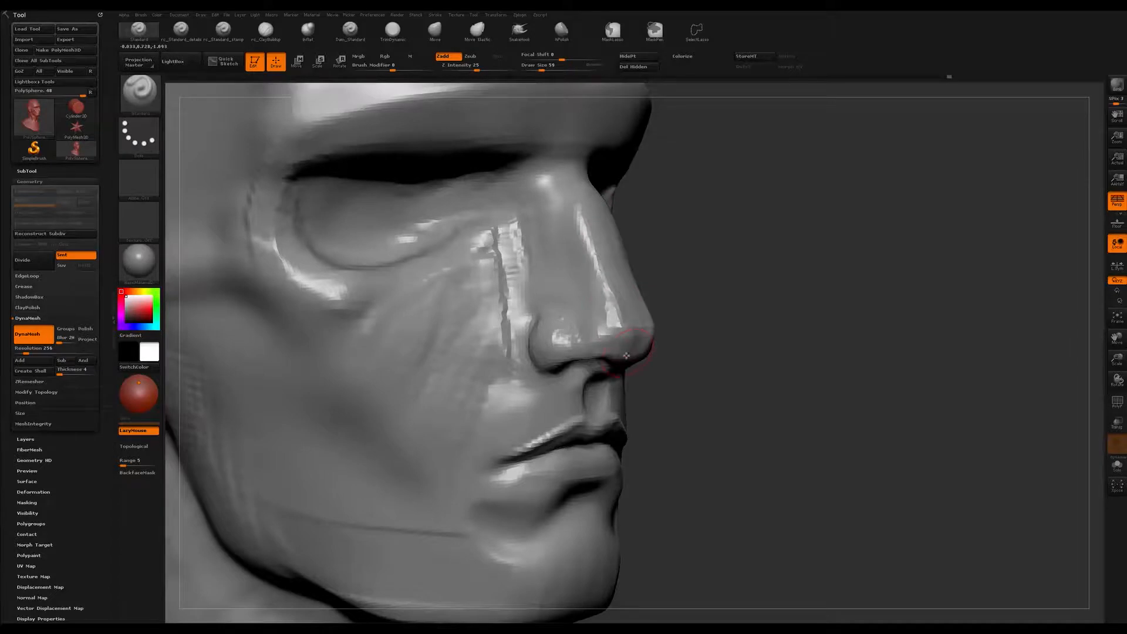
drag(727, 352, 653, 356)
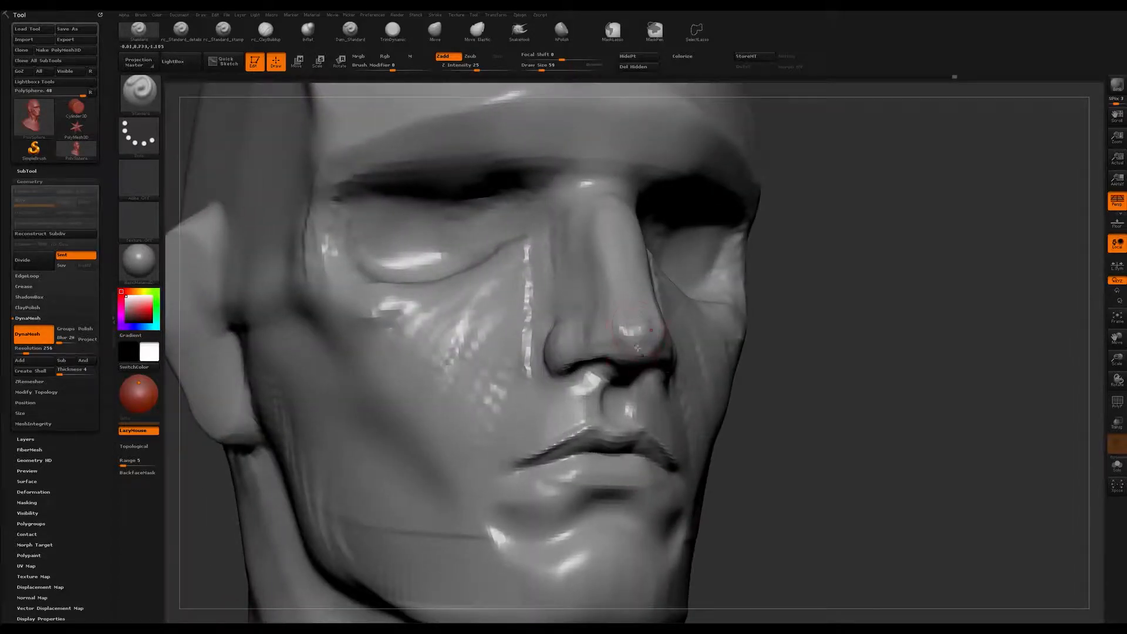
drag(641, 333, 638, 359)
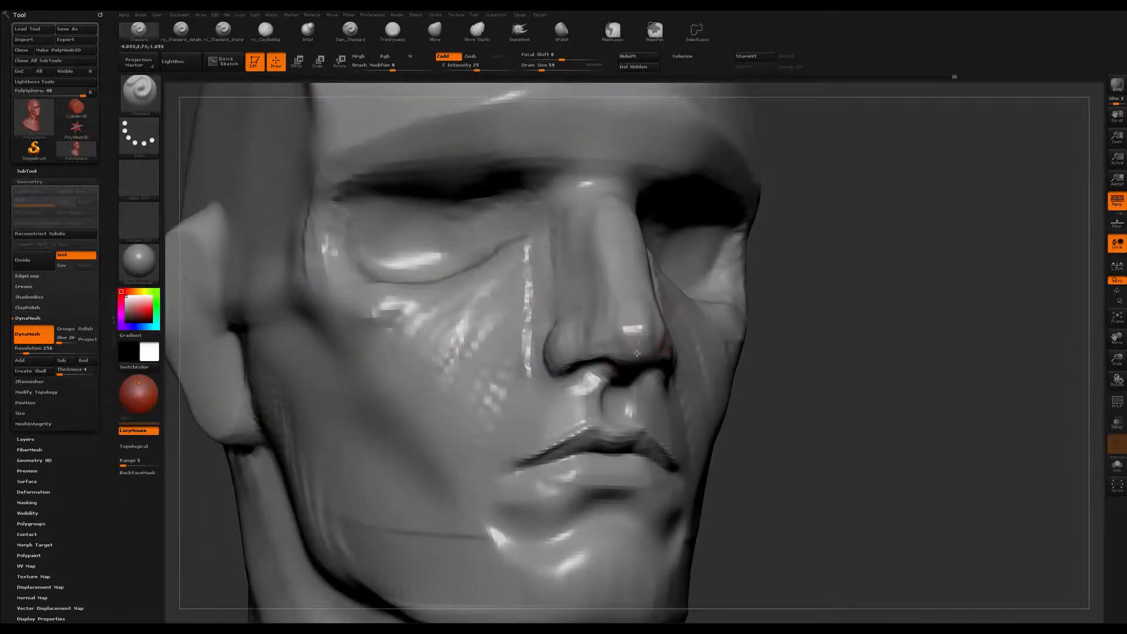
mouse_move(769, 346)
mouse_down()
mouse_move(827, 352)
mouse_move(836, 337)
mouse_up()
key(s)
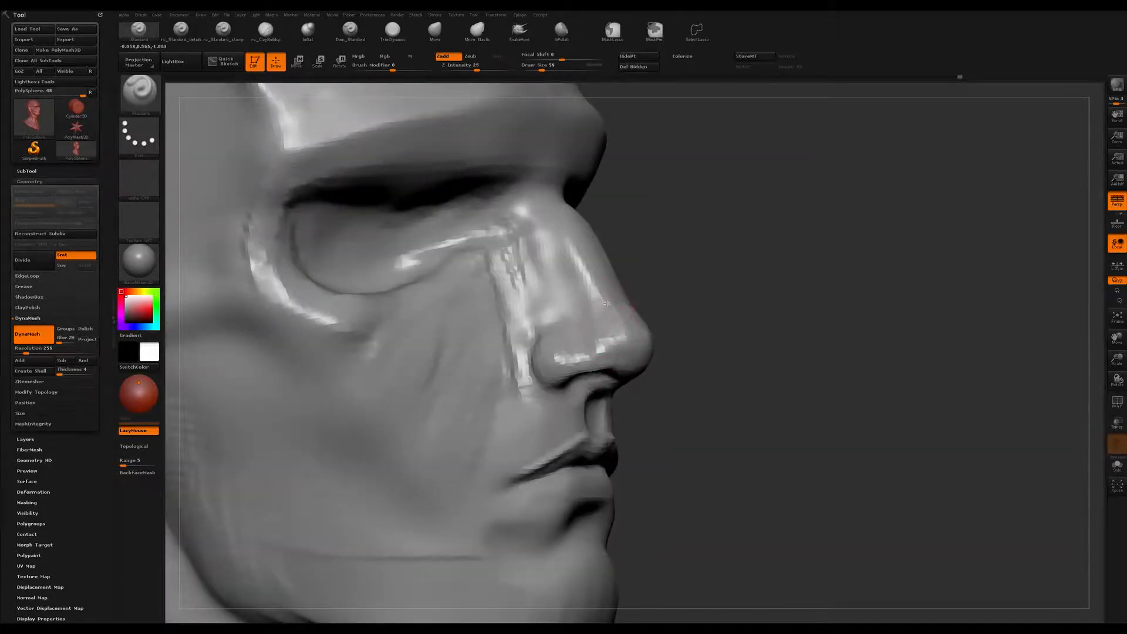
drag(683, 352, 614, 338)
Step: Flatten the side planes of the nose tip with TrimDynamic at a draw size of 65
key(b)
key(t)
key(d)
drag(699, 329, 631, 319)
key(s)
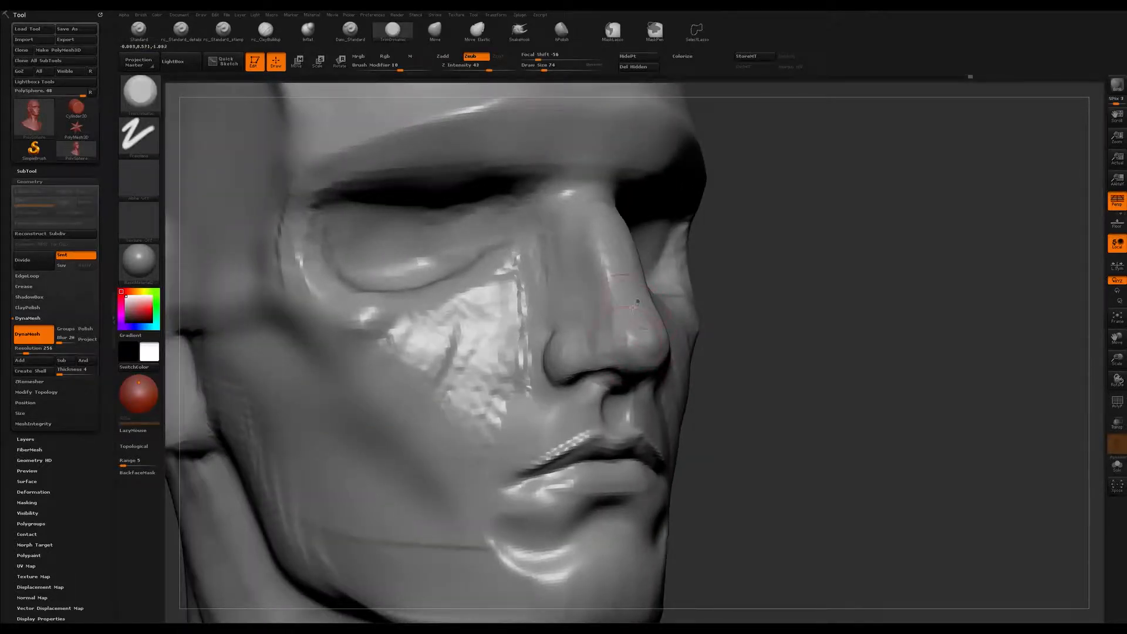
right_drag(632, 308, 660, 320)
key(s)
drag(628, 335, 626, 335)
right_drag(566, 340, 602, 347)
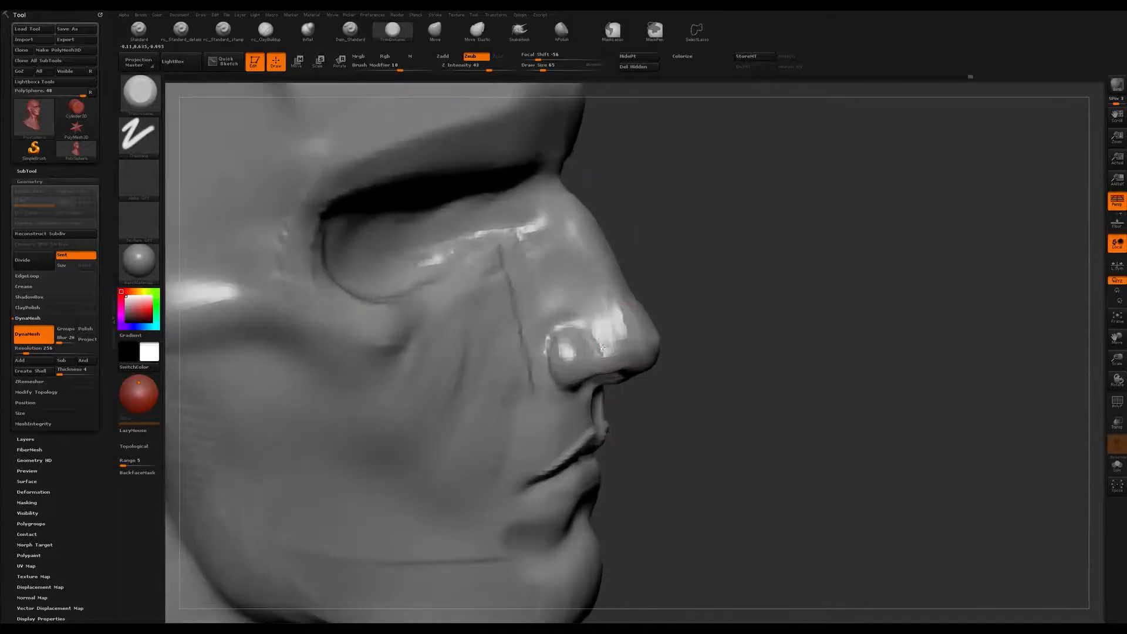
drag(615, 330, 609, 317)
Step: Flatten the surface between the nostril wing and the nose tip with TrimDynamic
mouse_move(621, 351)
right_down()
mouse_move(602, 307)
mouse_move(567, 335)
right_up()
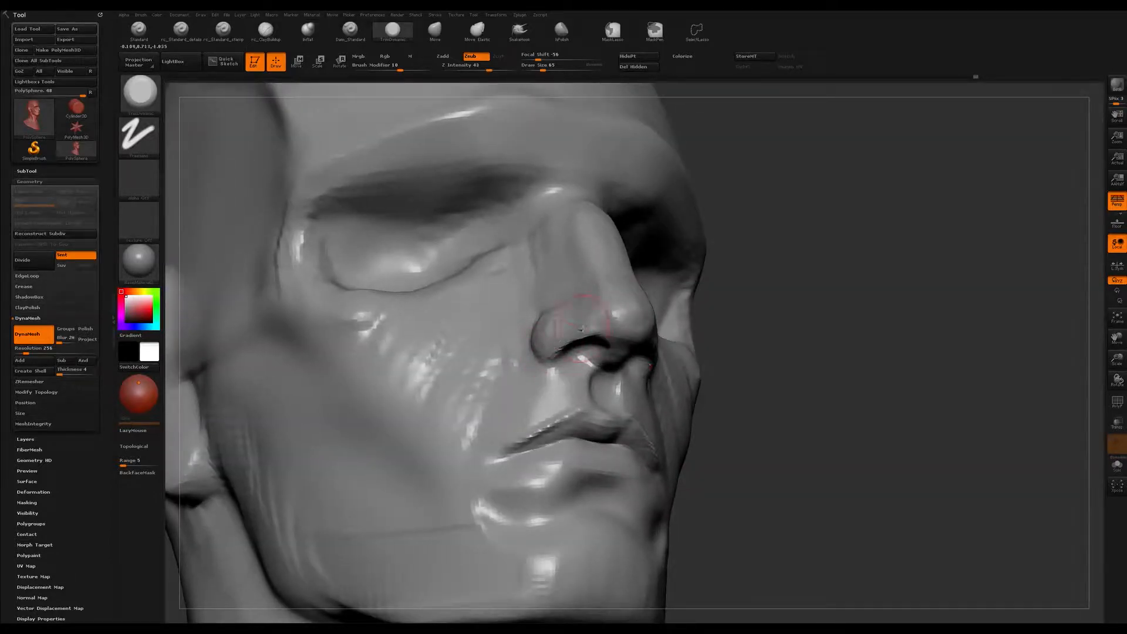
drag(571, 336, 597, 329)
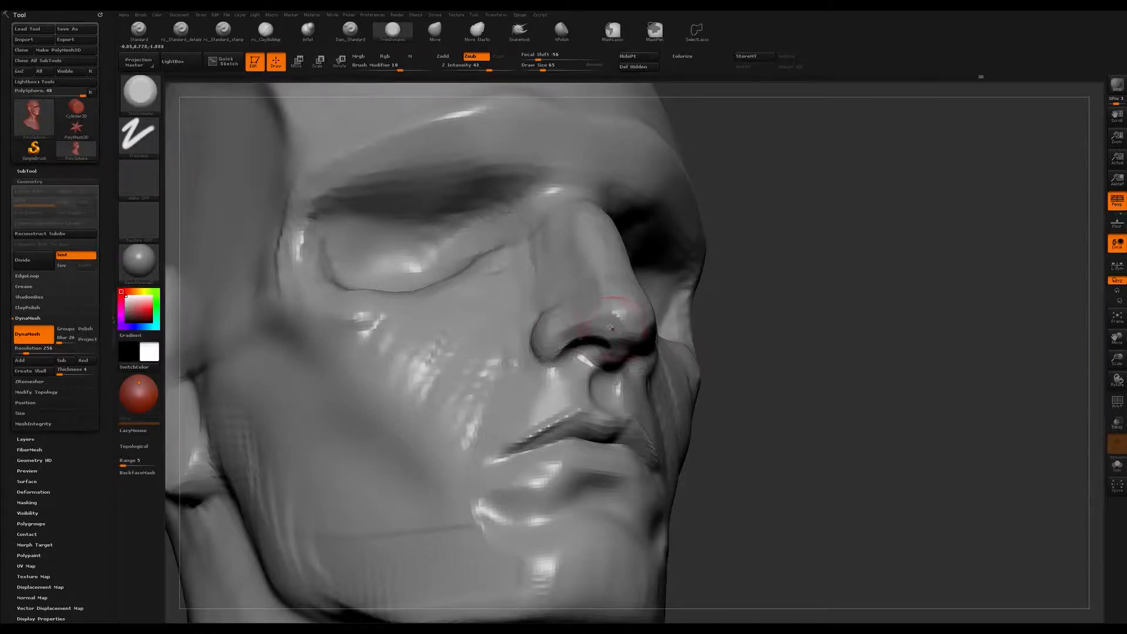
mouse_move(625, 306)
right_down()
mouse_move(625, 336)
mouse_move(607, 314)
mouse_move(627, 320)
mouse_move(632, 352)
right_up()
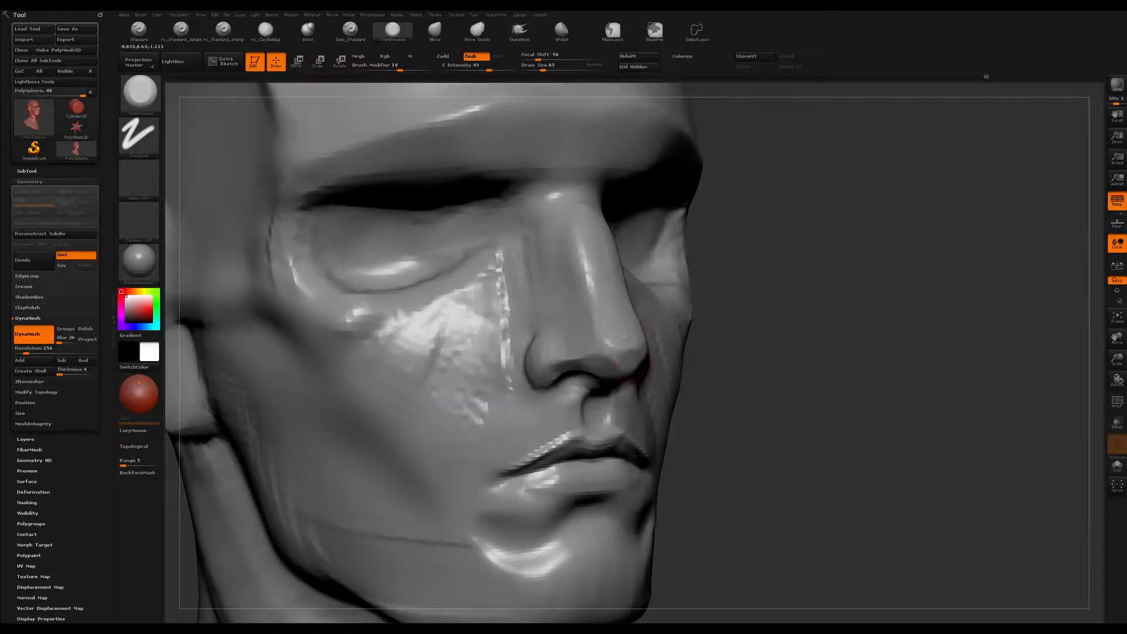
Step: Shape the planes between the nose root and the inner brows with TrimDynamic
mouse_move(612, 317)
right_down()
mouse_move(547, 386)
mouse_move(587, 340)
mouse_move(589, 385)
mouse_move(593, 349)
mouse_move(605, 359)
right_up()
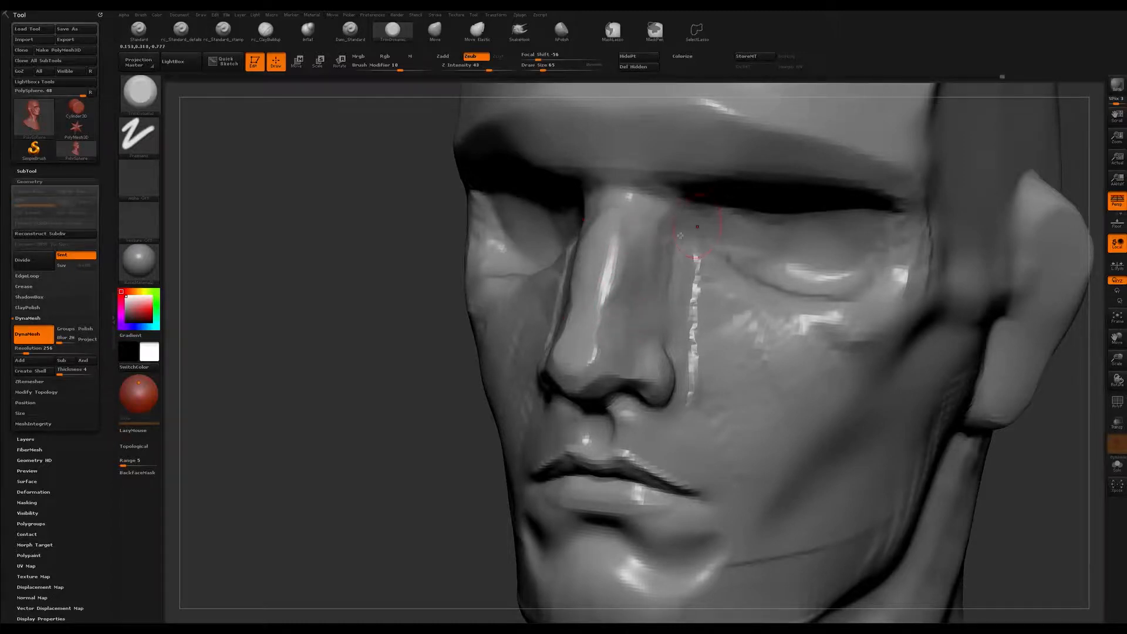
drag(528, 264, 620, 264)
mouse_move(621, 264)
shift+right_down()
mouse_move(672, 212)
mouse_move(669, 282)
mouse_move(617, 276)
shift+right_up()
mouse_move(617, 276)
mouse_down()
mouse_move(649, 266)
mouse_move(627, 251)
mouse_up()
alt+right_drag(614, 256, 636, 270)
mouse_move(590, 259)
ctrl+mouse_down()
mouse_move(634, 293)
mouse_move(628, 247)
mouse_move(587, 252)
mouse_move(615, 259)
ctrl+mouse_up()
right_drag(625, 267, 680, 250)
ctrl+drag(976, 176, 992, 190)
Step: Flatten the centre of the brow ridge with a larger TrimDynamic brush
key(s)
drag(595, 231, 601, 231)
drag(499, 249, 670, 233)
mouse_move(686, 237)
alt+right_down()
mouse_move(672, 234)
mouse_move(679, 268)
alt+right_up()
key(s)
drag(654, 314, 652, 314)
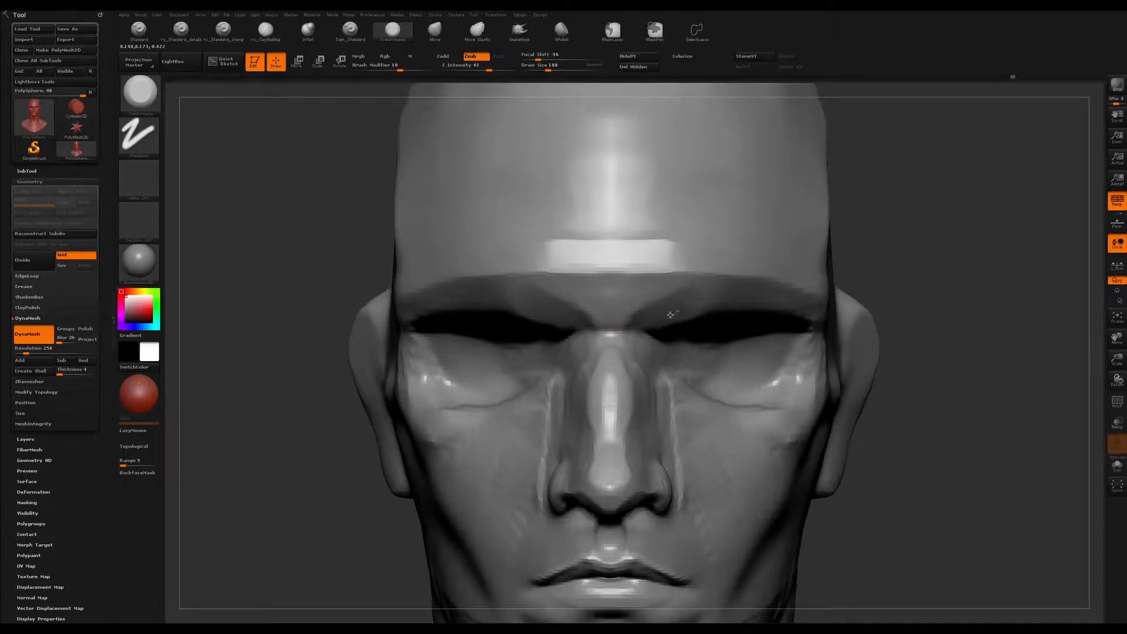
Step: Flatten the planes between the inner brow and the upper eye socket with TrimDynamic
mouse_move(666, 324)
mouse_down()
mouse_move(703, 296)
mouse_move(680, 306)
mouse_up()
mouse_move(681, 309)
right_down()
mouse_move(659, 302)
mouse_move(629, 249)
right_up()
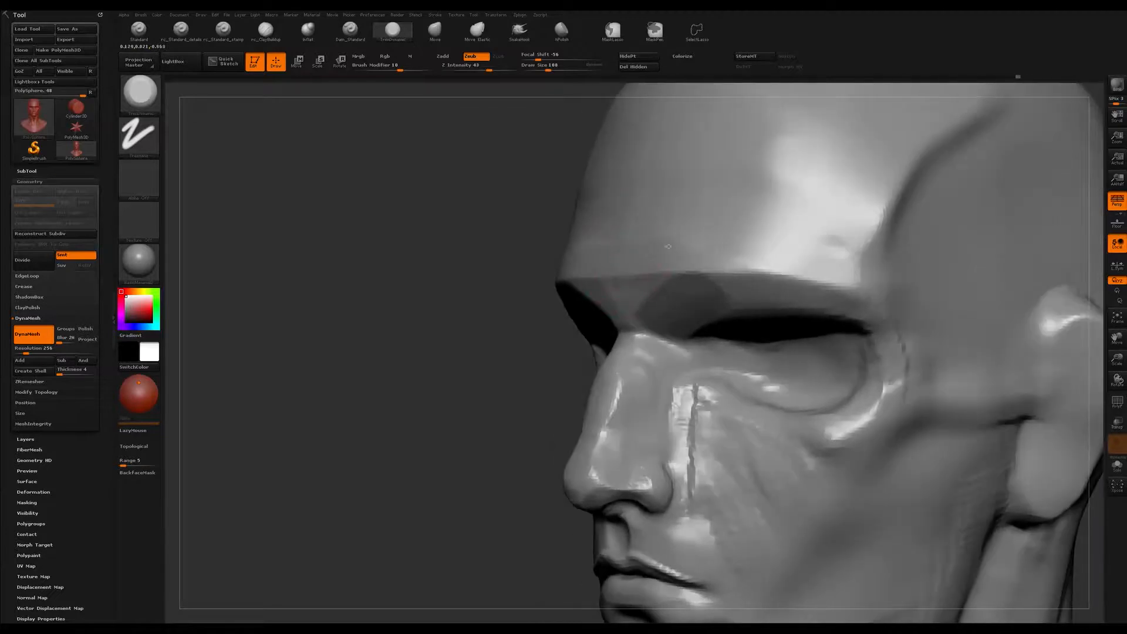
drag(698, 315, 723, 316)
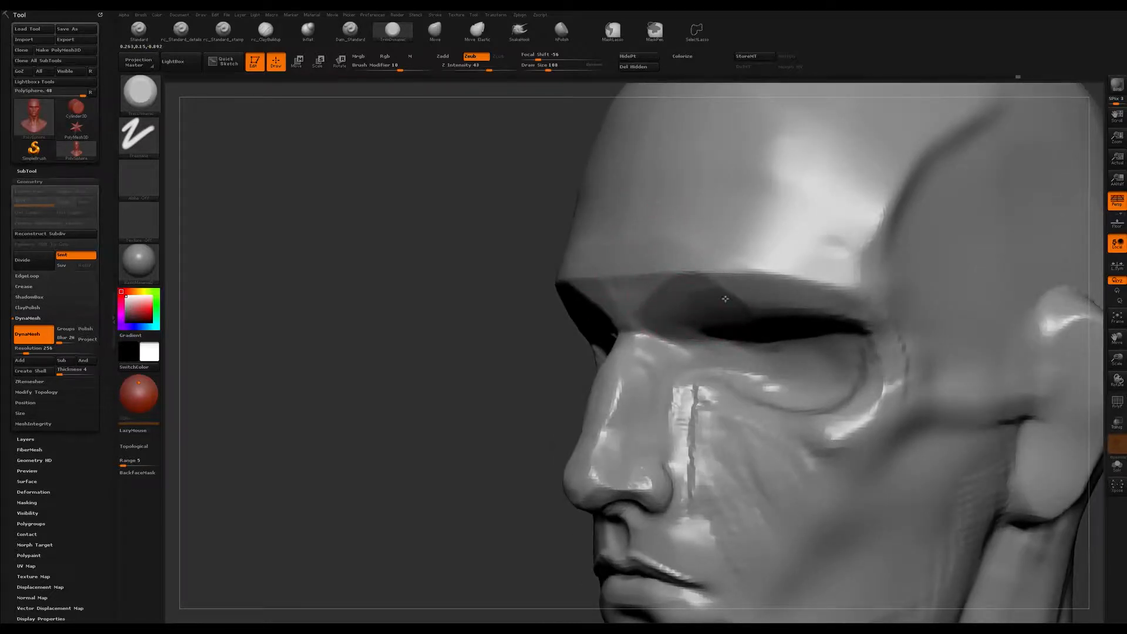
right_drag(698, 310, 684, 305)
Step: Check the head from several angles and save the sculpt as sculpting_head_demo
mouse_move(675, 344)
alt+right_down()
mouse_move(666, 259)
mouse_move(719, 252)
alt+right_up()
mouse_move(566, 199)
ctrl+mouse_down()
mouse_move(612, 220)
mouse_move(636, 183)
mouse_move(654, 179)
ctrl+mouse_up()
right_drag(654, 179, 807, 193)
ctrl+drag(862, 336, 827, 309)
mouse_move(827, 309)
ctrl+right_down()
mouse_move(819, 282)
mouse_move(804, 282)
mouse_move(812, 345)
ctrl+right_up()
mouse_move(737, 325)
right_down()
mouse_move(654, 323)
mouse_move(649, 352)
mouse_move(677, 267)
mouse_move(613, 300)
mouse_move(665, 296)
mouse_move(707, 323)
mouse_move(705, 292)
mouse_move(677, 284)
right_up()
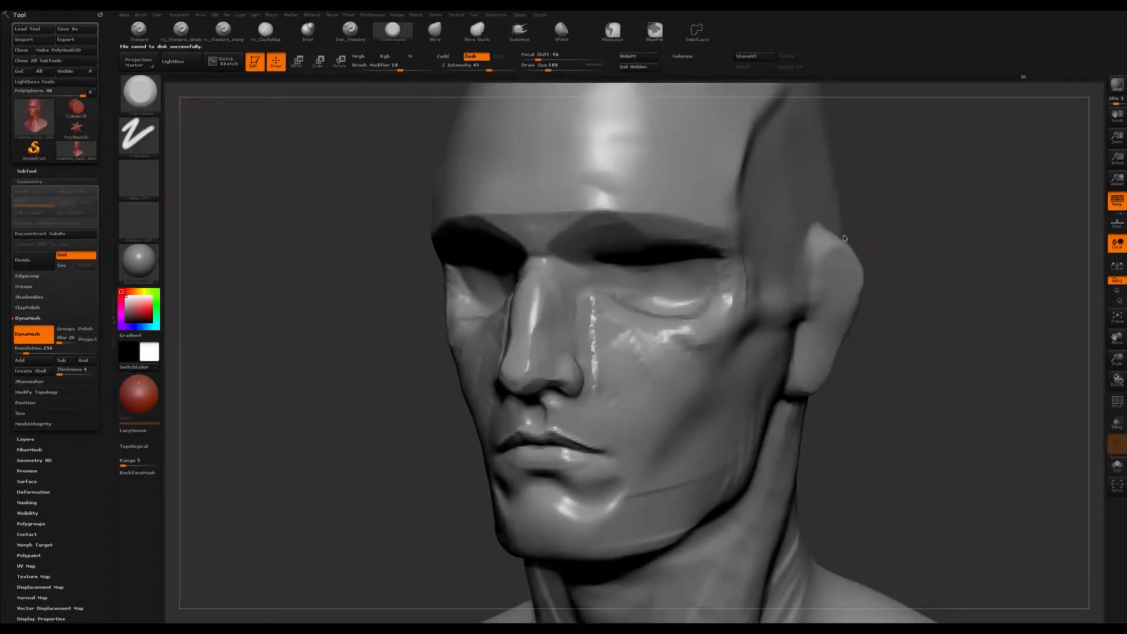
drag(1003, 322, 1011, 299)
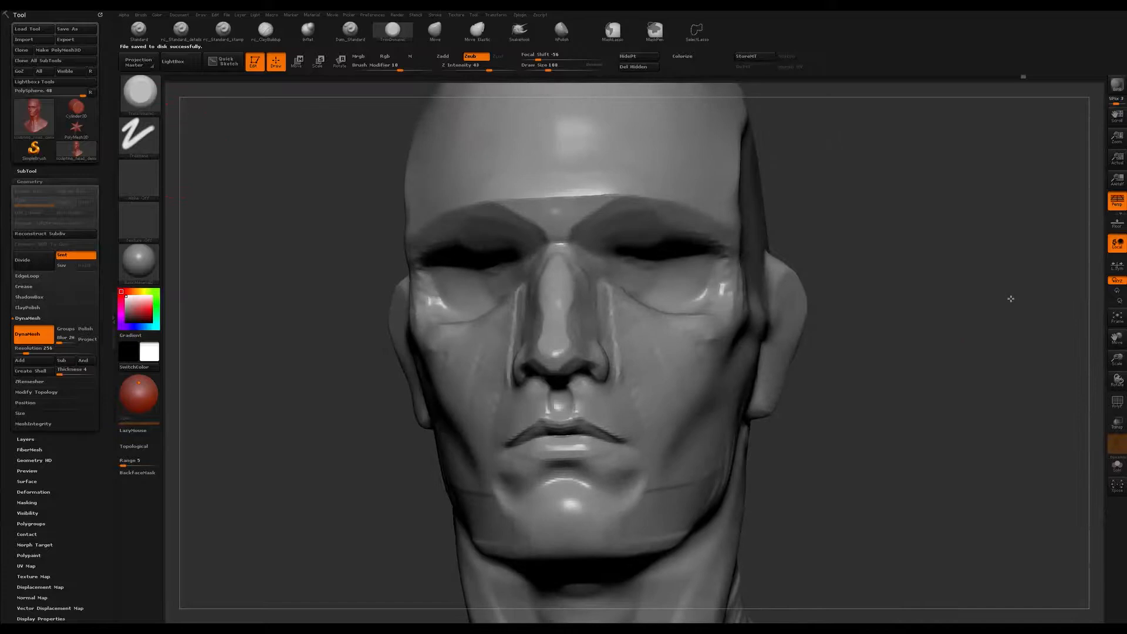
Step: Build up the upper eyelids with ClayBuildup at a draw size of 54
mouse_move(906, 203)
mouse_down()
mouse_move(897, 220)
mouse_move(858, 194)
mouse_move(857, 178)
mouse_up()
key(b)
key(b)
key(s)
mouse_move(660, 260)
mouse_down()
mouse_move(617, 251)
mouse_move(656, 246)
mouse_move(680, 258)
mouse_move(628, 262)
mouse_move(667, 255)
mouse_up()
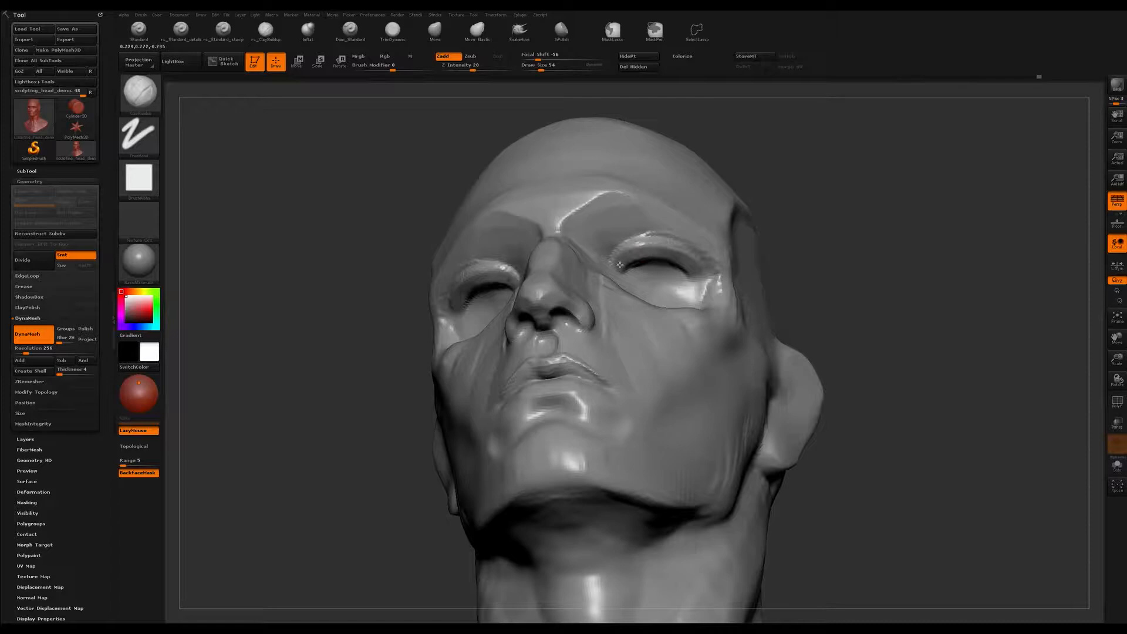
mouse_move(631, 268)
mouse_down()
mouse_move(681, 270)
mouse_move(651, 254)
mouse_move(659, 272)
mouse_move(635, 262)
mouse_move(675, 264)
mouse_up()
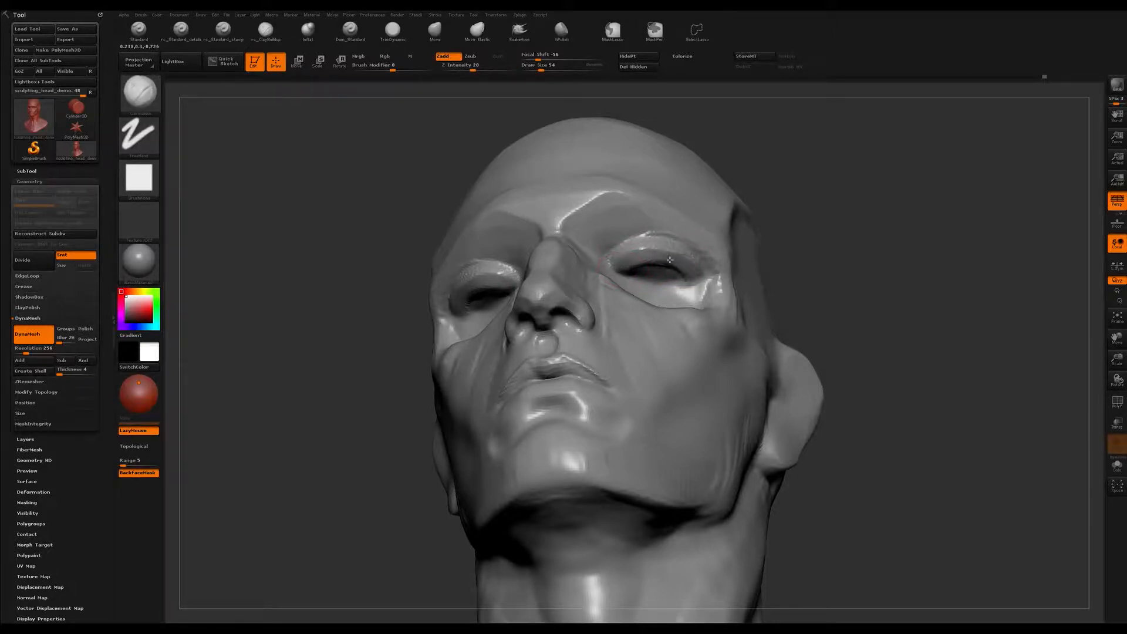
mouse_move(678, 253)
shift+right_down()
mouse_move(707, 273)
mouse_move(709, 258)
mouse_move(678, 270)
shift+right_up()
Step: Adjust the outer and inner corners of the eyes with the Move brush at a draw size of 71
key(b)
key(m)
key(v)
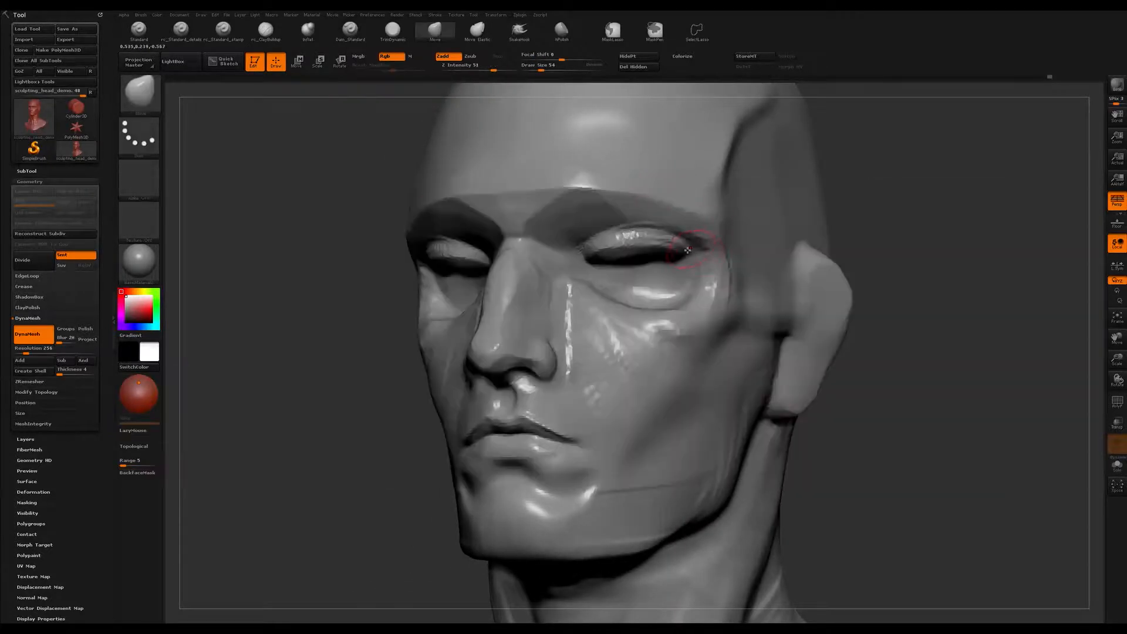
mouse_move(678, 257)
mouse_down()
mouse_move(641, 259)
mouse_move(687, 266)
mouse_up()
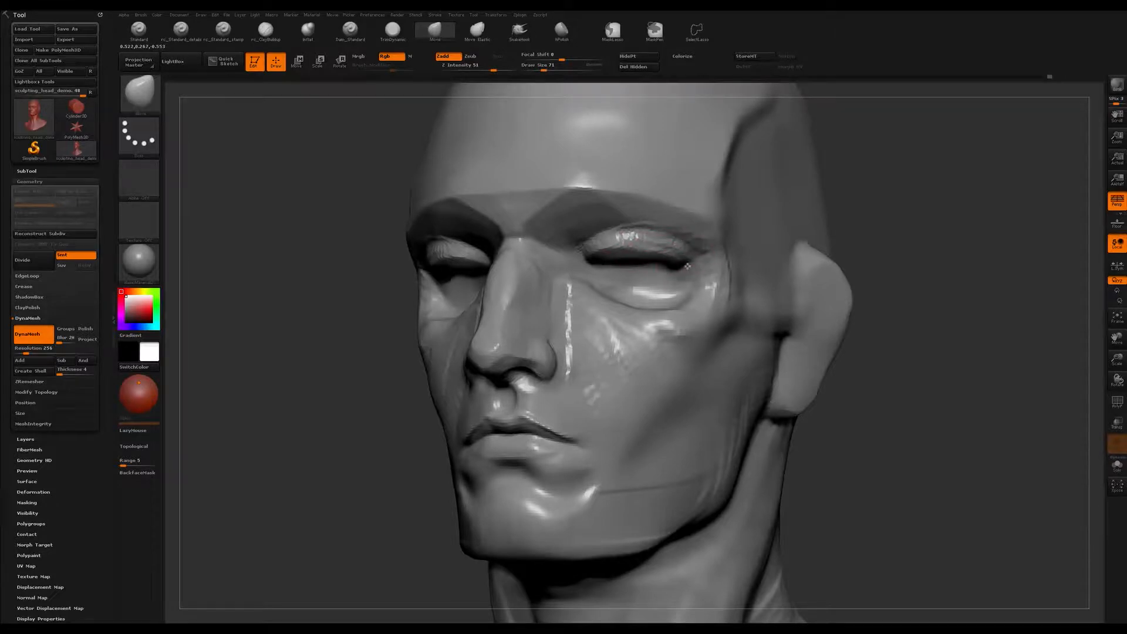
drag(586, 262, 589, 268)
right_drag(593, 269, 656, 267)
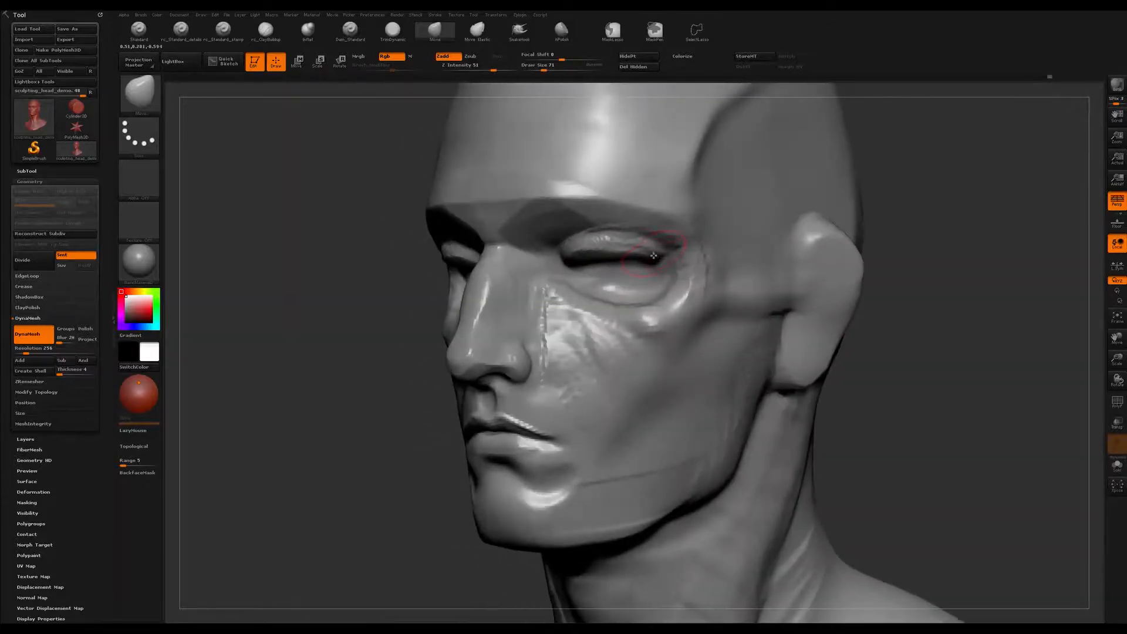
Step: Thicken the upper eyelids toward the inner eye corners with ClayBuildup at a draw size of 62
key(b)
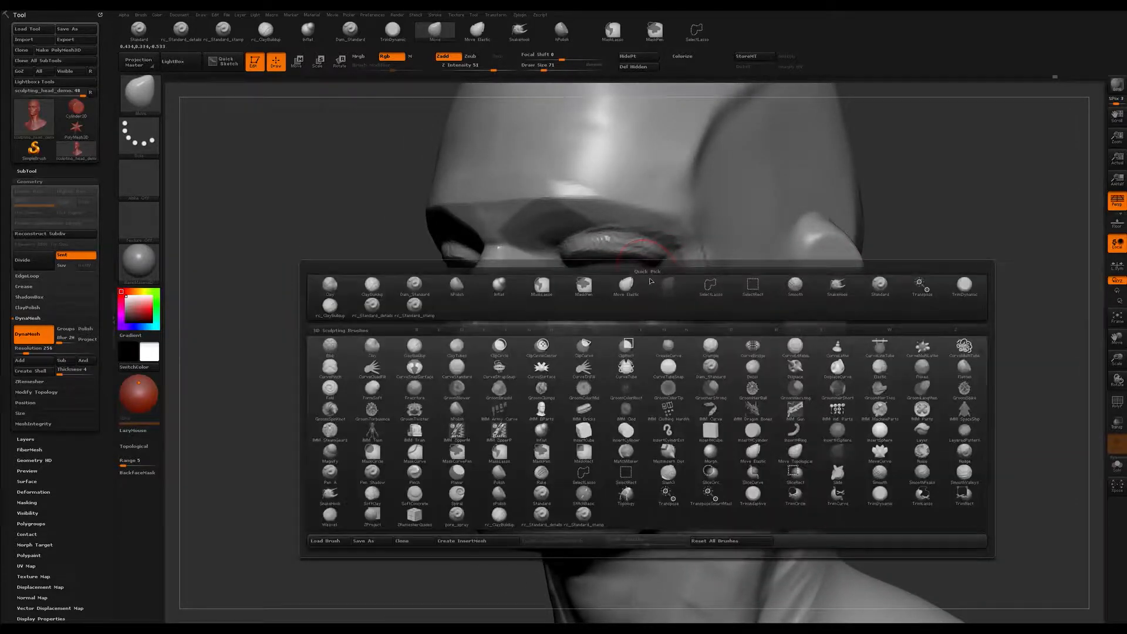
key(c)
key(b)
right_drag(653, 269, 650, 249)
key(s)
drag(649, 249, 649, 249)
mouse_move(609, 233)
mouse_down()
mouse_move(637, 242)
mouse_move(569, 252)
mouse_up()
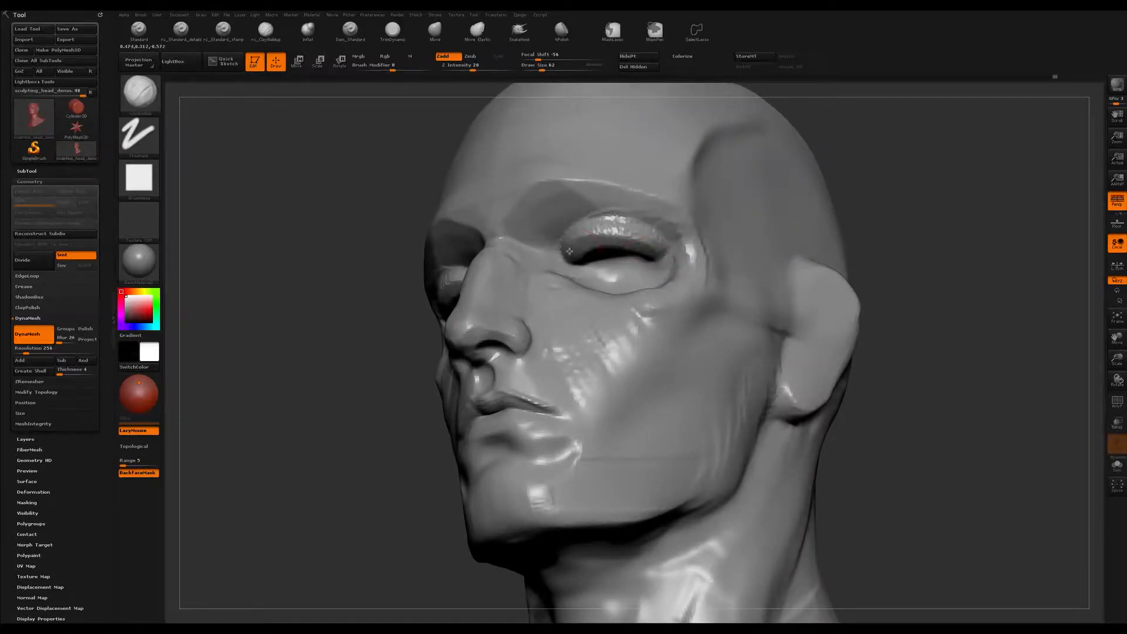
drag(625, 242, 573, 252)
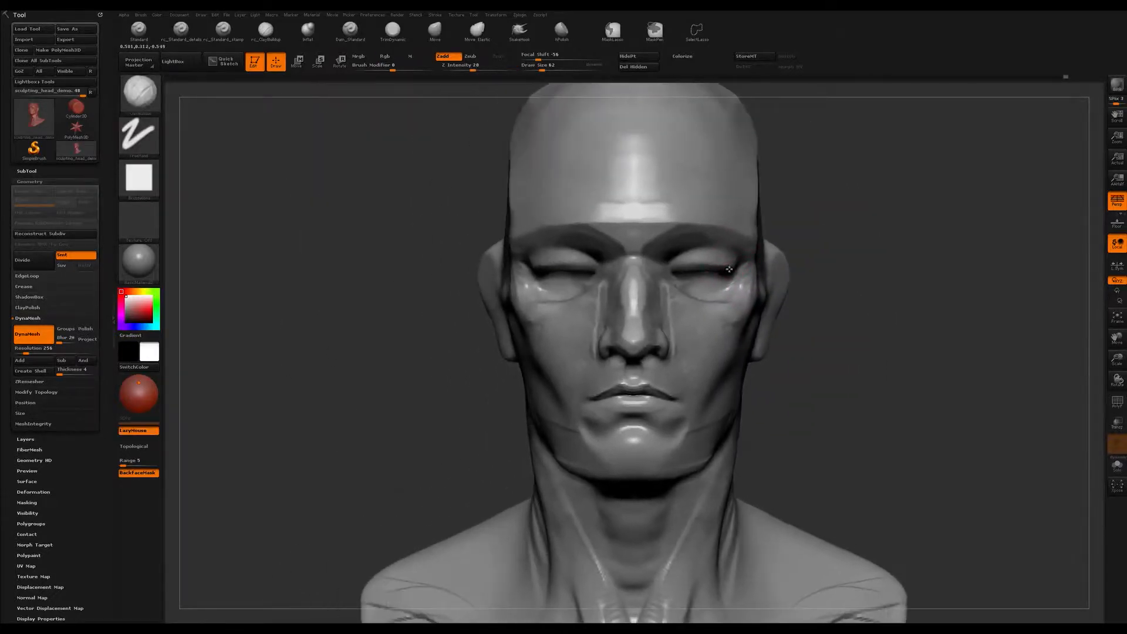
Step: Reshape the eyelids and outer eye area with the Move brush at a draw size of 148
ctrl+right_drag(729, 269, 664, 276)
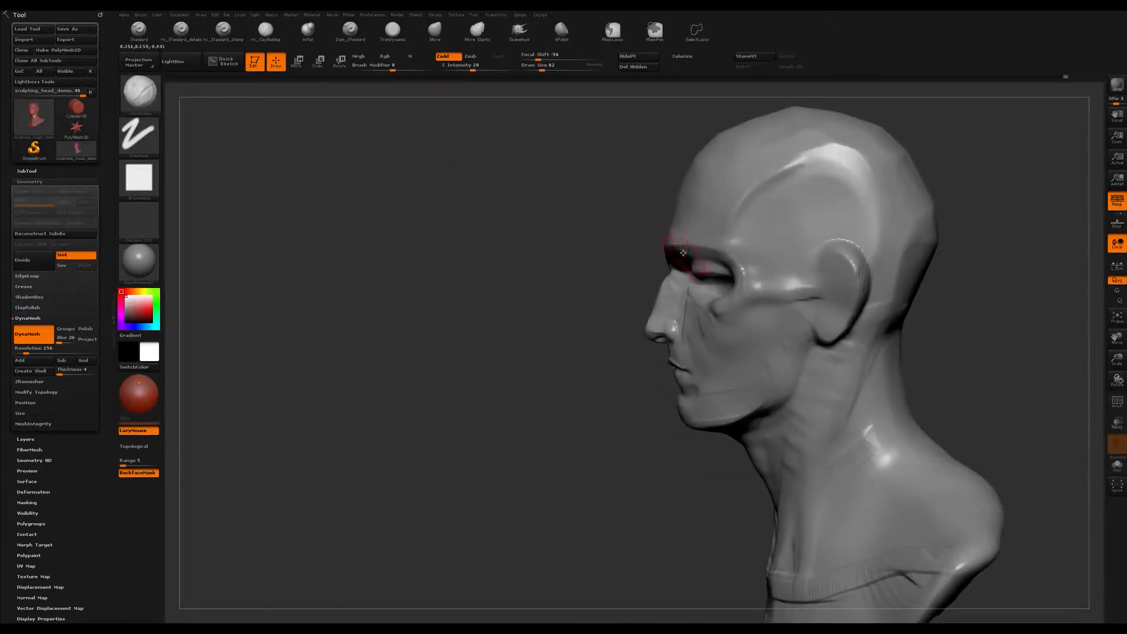
mouse_move(677, 237)
ctrl+right_down()
mouse_move(699, 301)
mouse_move(657, 267)
mouse_move(778, 279)
mouse_move(805, 264)
ctrl+right_up()
key(b)
click(672, 202)
key(s)
click(696, 266)
key(s)
click(713, 270)
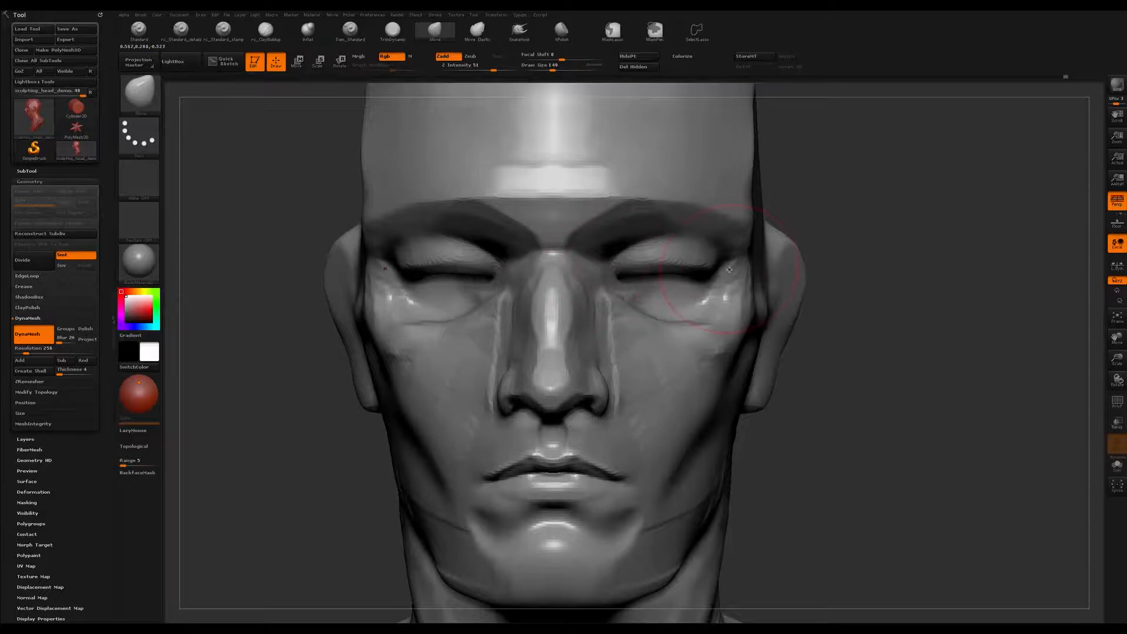
right_drag(715, 247, 682, 264)
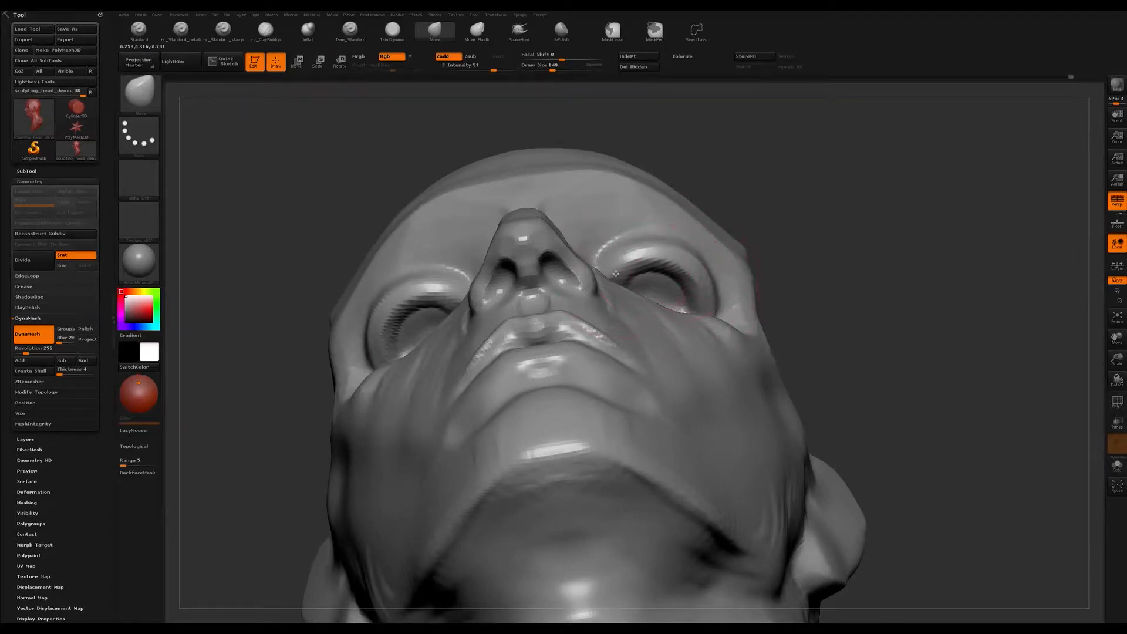
mouse_move(652, 256)
right_down()
mouse_move(678, 263)
mouse_move(642, 247)
right_up()
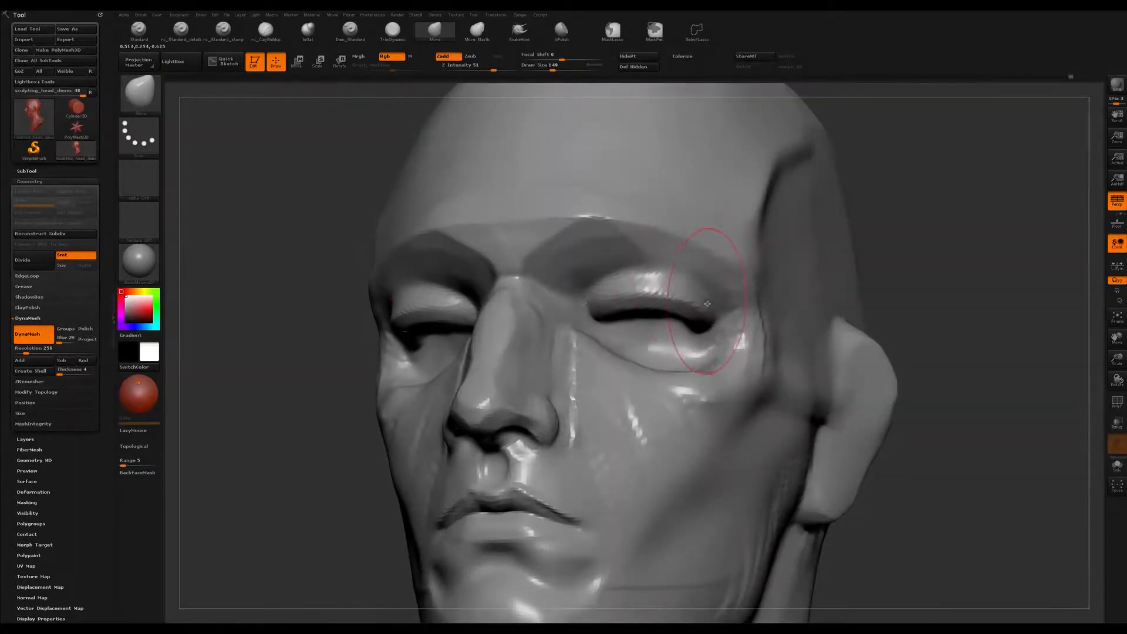
Step: Build up the fold under the brow, above the upper eyelid, with a smaller ClayBuildup brush
key(b)
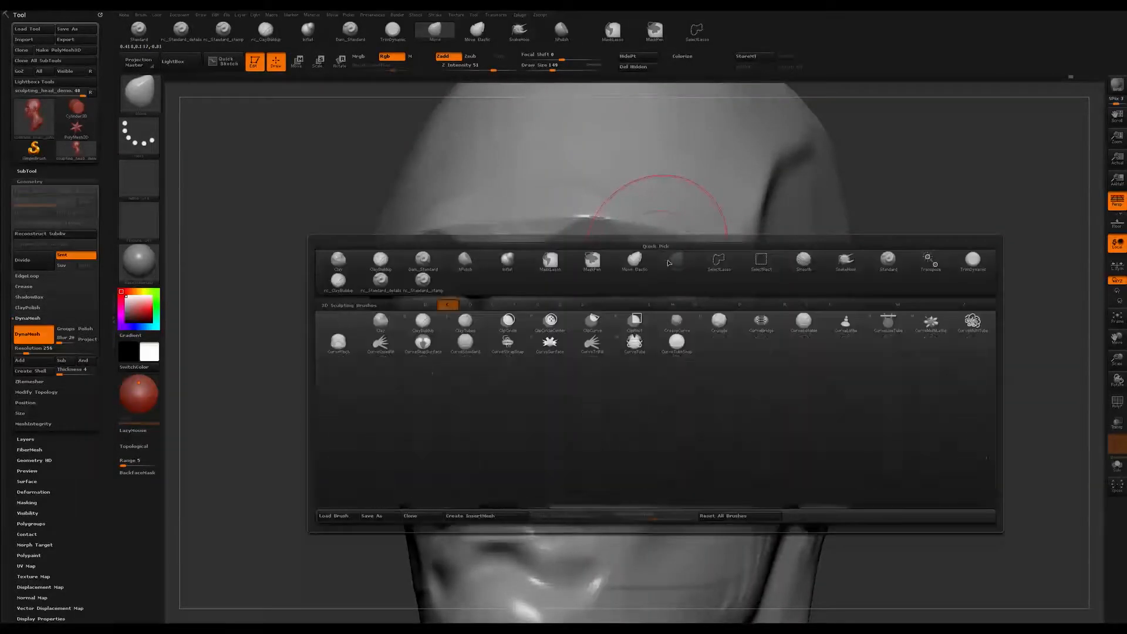
key(s)
key(t)
key(s)
mouse_move(652, 250)
mouse_down()
mouse_move(724, 287)
mouse_move(728, 302)
mouse_up()
mouse_move(674, 276)
mouse_down()
mouse_move(736, 307)
mouse_move(707, 270)
mouse_move(663, 253)
mouse_move(589, 247)
mouse_move(572, 283)
mouse_move(600, 271)
mouse_move(597, 284)
mouse_move(608, 269)
mouse_move(586, 263)
mouse_move(619, 268)
mouse_up()
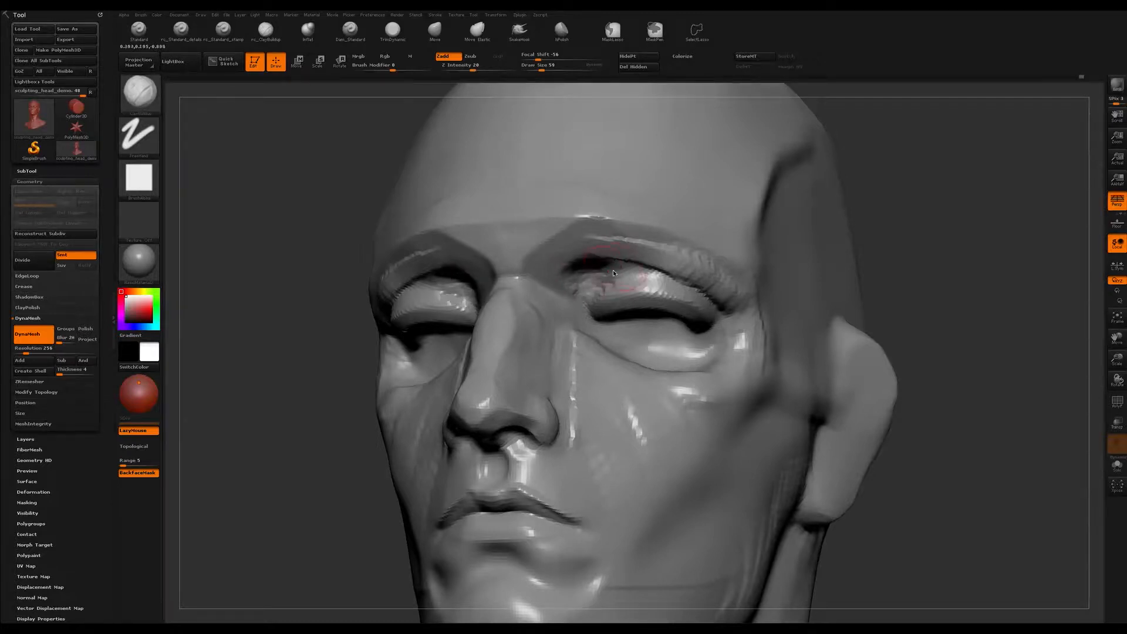
mouse_move(628, 263)
mouse_down()
mouse_move(649, 273)
mouse_move(604, 246)
mouse_move(699, 277)
mouse_move(729, 265)
mouse_up()
Step: Fill out the brow and the inner corner of the eye socket with ClayBuildup at a draw size of 88
drag(869, 458, 951, 459)
key(s)
drag(717, 267, 610, 249)
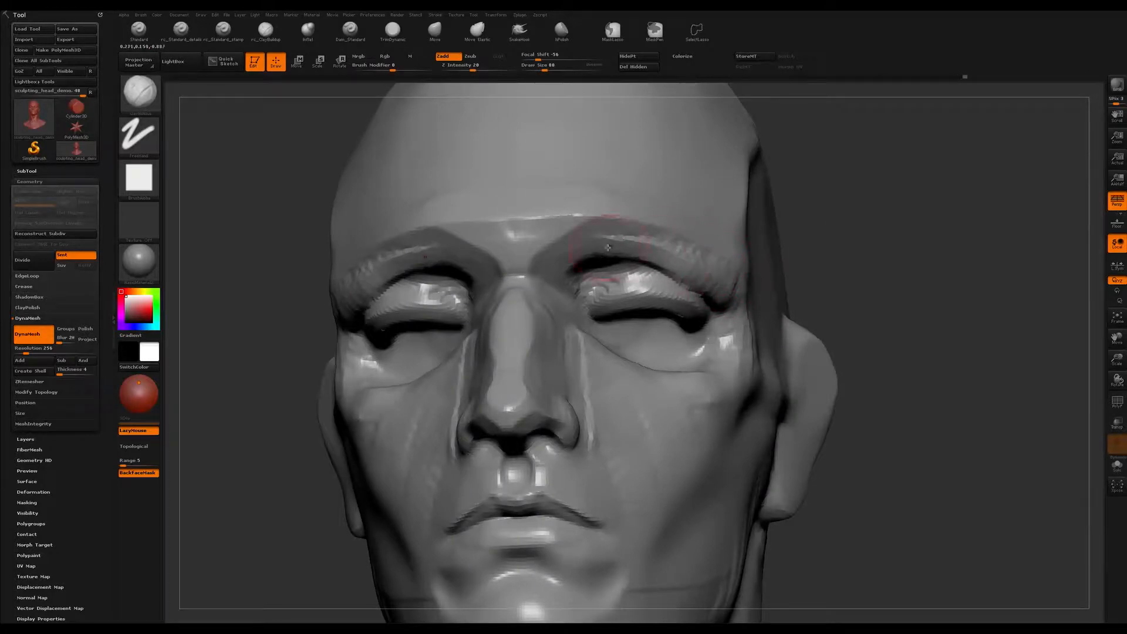
drag(881, 457, 752, 440)
mouse_move(434, 306)
mouse_down()
mouse_move(443, 320)
mouse_move(446, 311)
mouse_up()
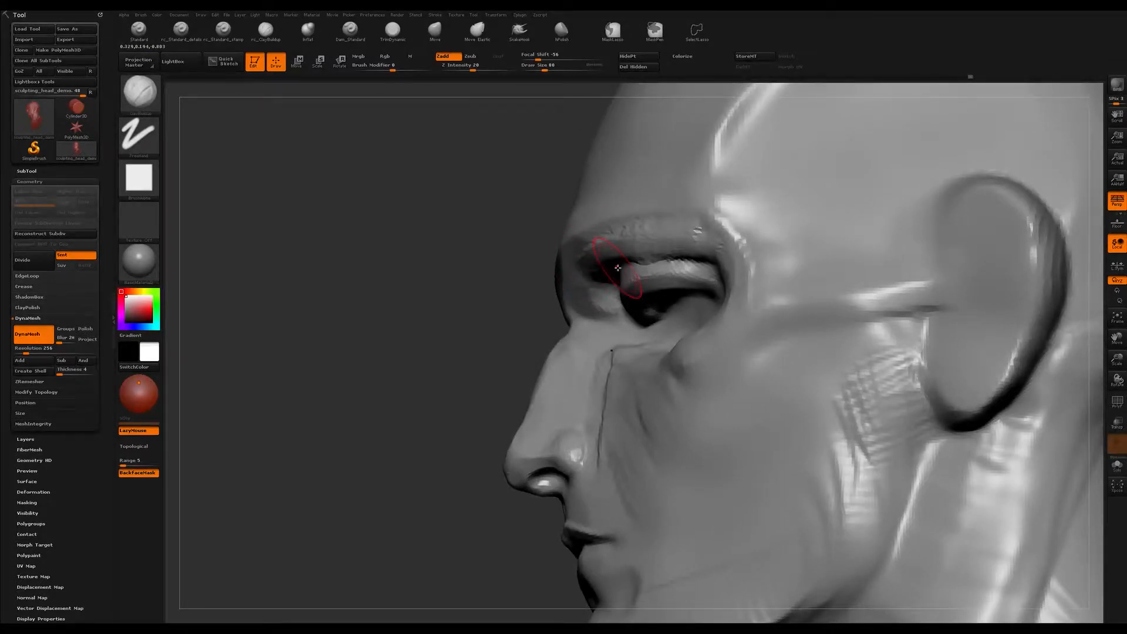
drag(446, 305, 532, 302)
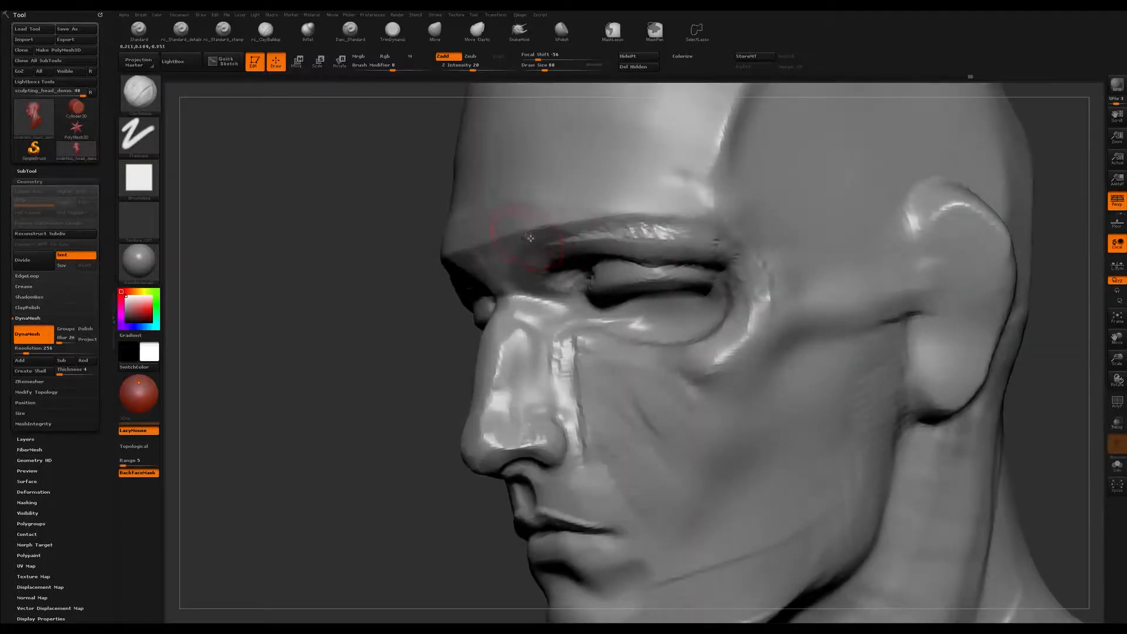
mouse_move(575, 222)
right_down()
mouse_move(604, 261)
mouse_move(619, 244)
right_up()
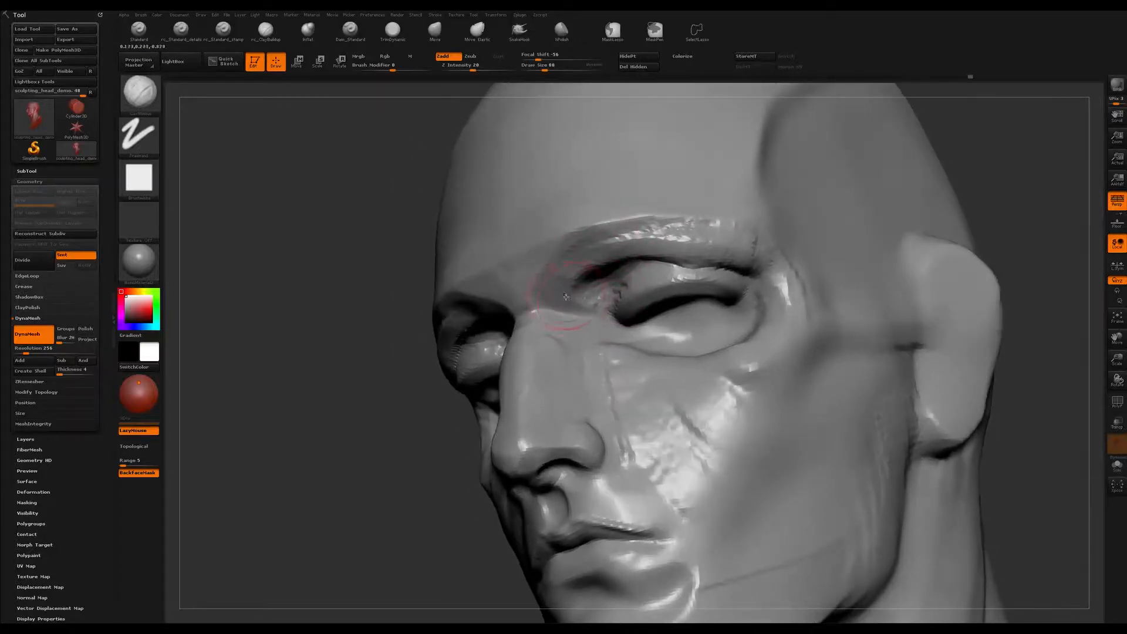
drag(578, 292, 582, 288)
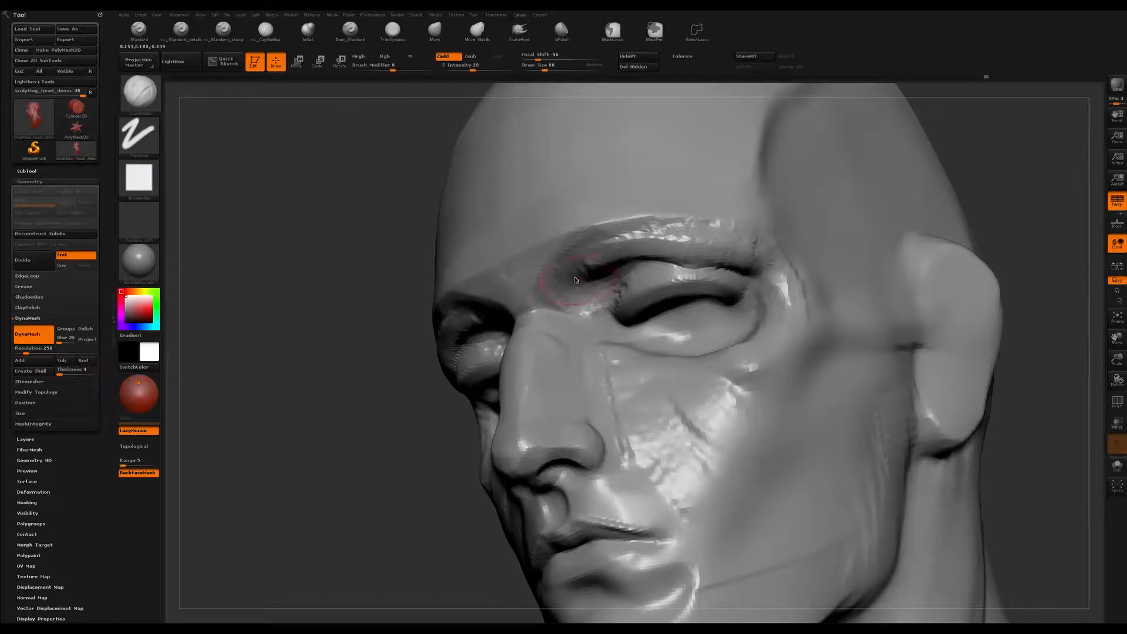
Step: Add clay along the fold above the upper eyelid toward the outer eye corner with a smaller brush
mouse_move(629, 297)
right_down()
mouse_move(757, 293)
mouse_move(645, 282)
right_up()
key(s)
drag(652, 263, 726, 286)
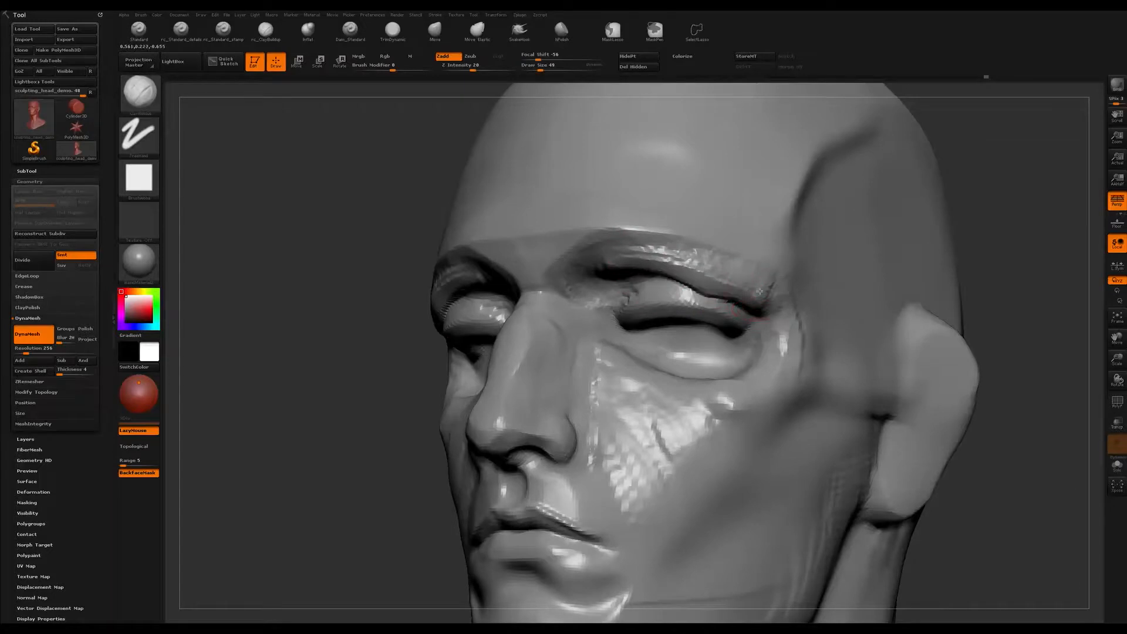
right_drag(743, 292, 756, 293)
key(s)
drag(756, 293, 717, 287)
key(ctrl+z)
right_drag(766, 304, 760, 281)
drag(720, 286, 766, 314)
key(ctrl+z)
Step: Smooth the outer end of the brow into the temple and add clay there with ClayBuildup at a draw size of 74
mouse_move(767, 305)
right_down()
mouse_move(781, 328)
mouse_move(763, 282)
mouse_move(705, 287)
right_up()
ctrl+right_drag(705, 287, 710, 316)
shift+drag(807, 306, 824, 282)
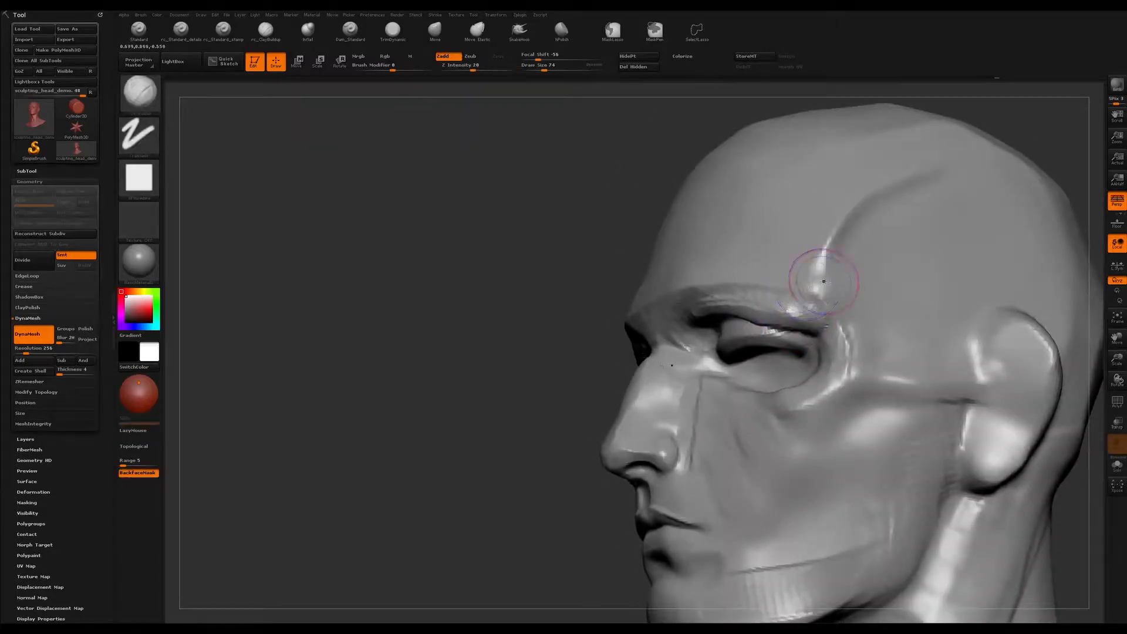
right_drag(823, 281, 809, 281)
drag(794, 272, 799, 283)
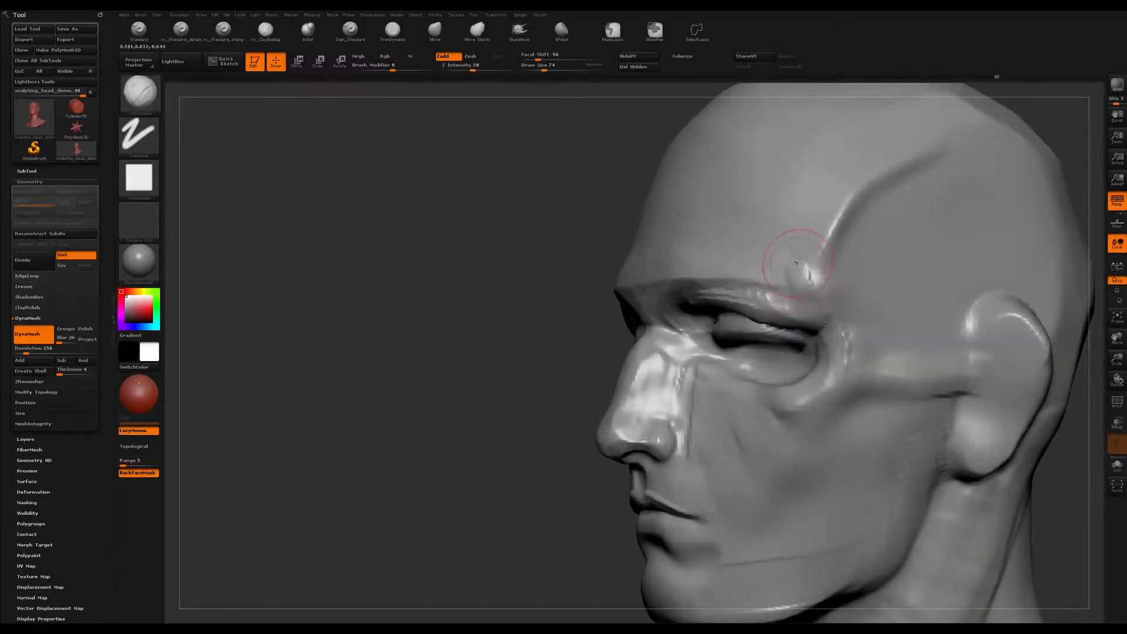
mouse_move(757, 269)
right_down()
mouse_move(722, 259)
mouse_move(741, 252)
mouse_move(790, 315)
mouse_move(710, 288)
right_up()
mouse_move(640, 274)
mouse_down()
mouse_move(664, 295)
mouse_move(657, 266)
mouse_move(672, 239)
mouse_up()
Step: Build up the area around the outer eye corner and cheekbone with ClayBuildup at a draw size of 83
key(s)
right_drag(702, 250, 723, 259)
alt+right_drag(723, 258, 725, 194)
mouse_move(686, 243)
right_down()
mouse_move(727, 247)
mouse_move(695, 235)
right_up()
key(s)
drag(716, 232, 714, 233)
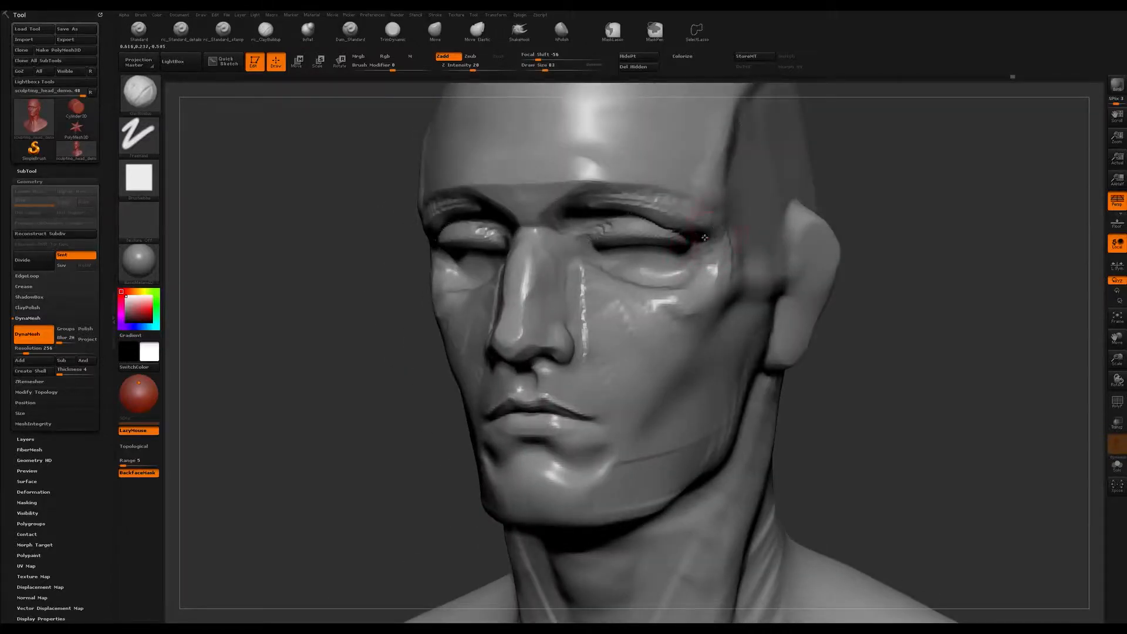
mouse_move(731, 252)
mouse_down()
mouse_move(692, 320)
mouse_move(631, 317)
mouse_up()
Step: Load the PolySphere tool from LightBox and switch back to the head model
mouse_move(615, 311)
right_down()
mouse_move(549, 311)
mouse_move(646, 307)
mouse_move(705, 350)
mouse_move(851, 307)
right_up()
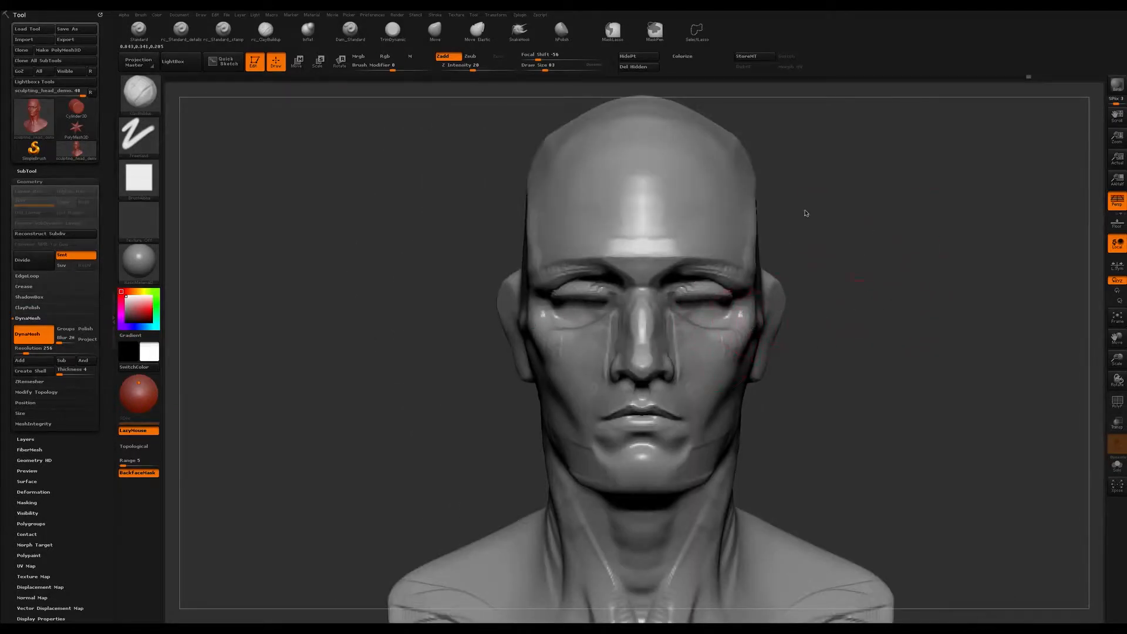
ctrl+right_drag(717, 294, 742, 289)
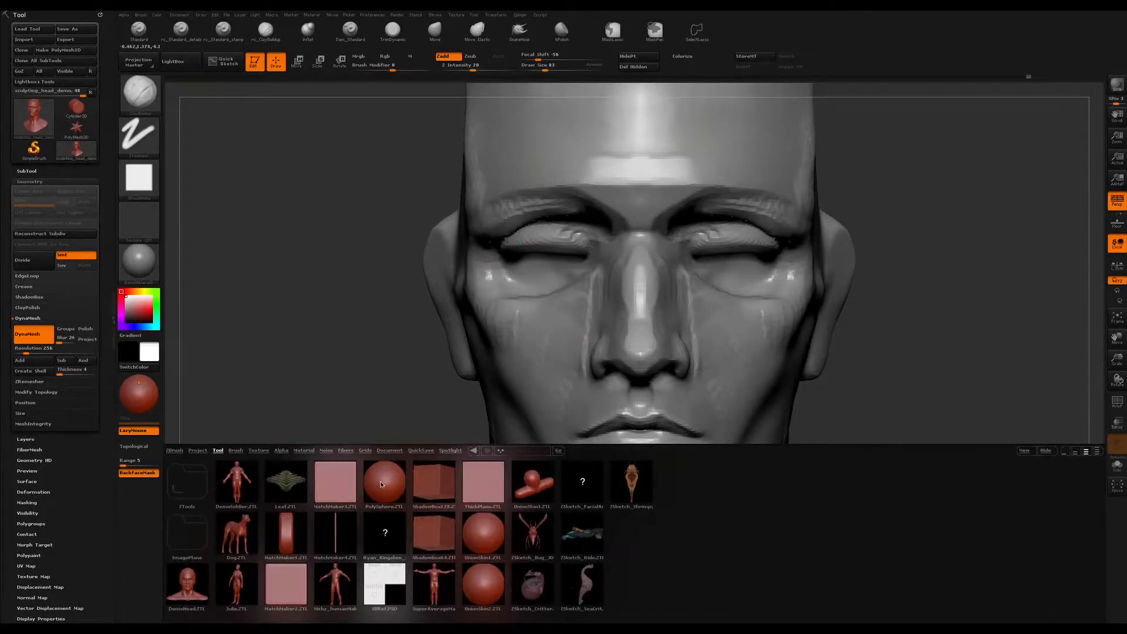
double_click(380, 484)
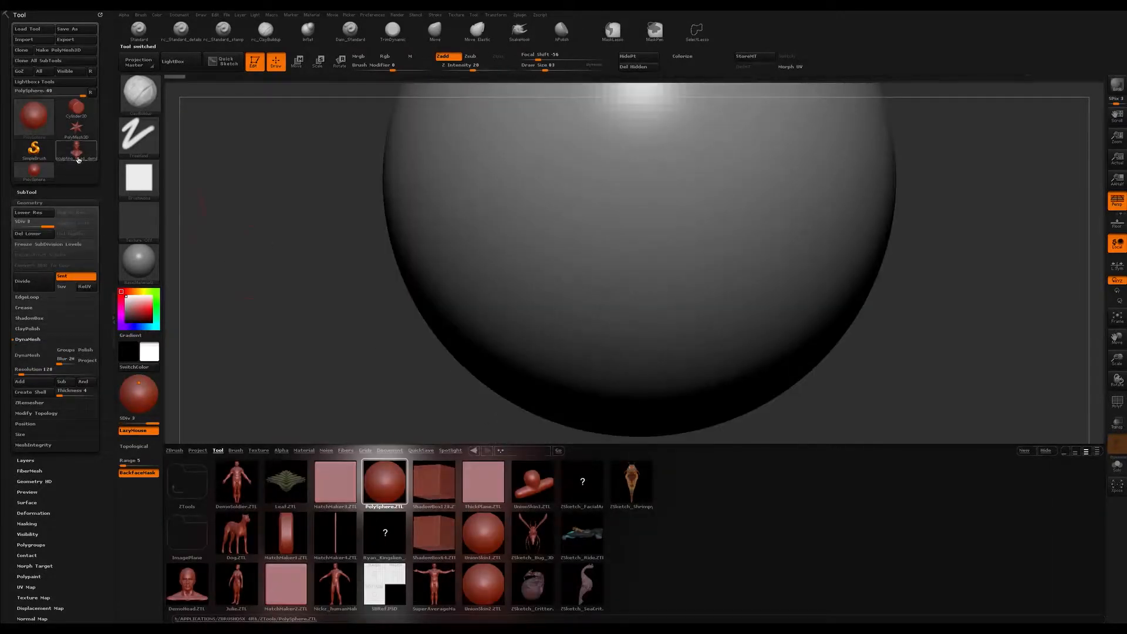
click(79, 153)
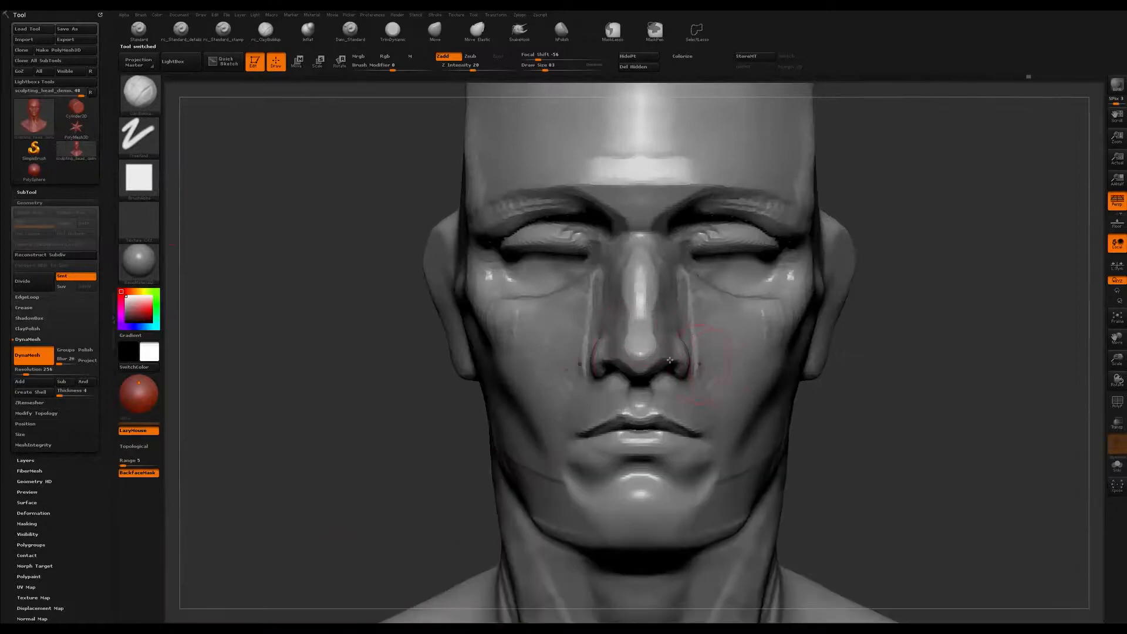
Step: Append the PolySphere to the head model as a new subtool
click(74, 201)
click(59, 192)
click(77, 429)
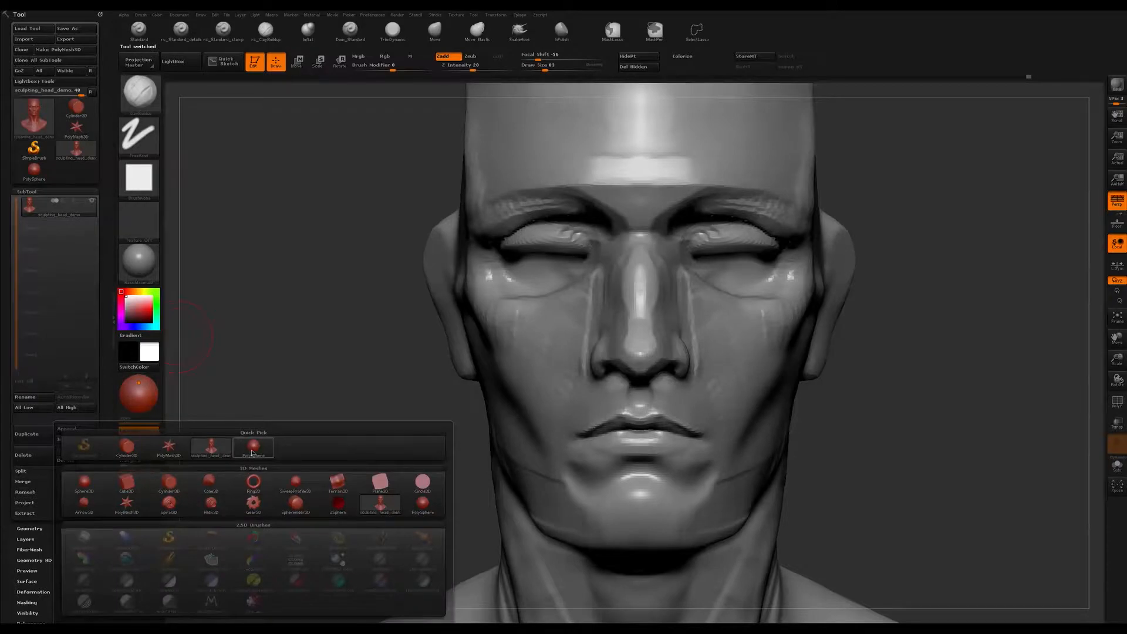
click(253, 449)
alt+drag(957, 461, 941, 416)
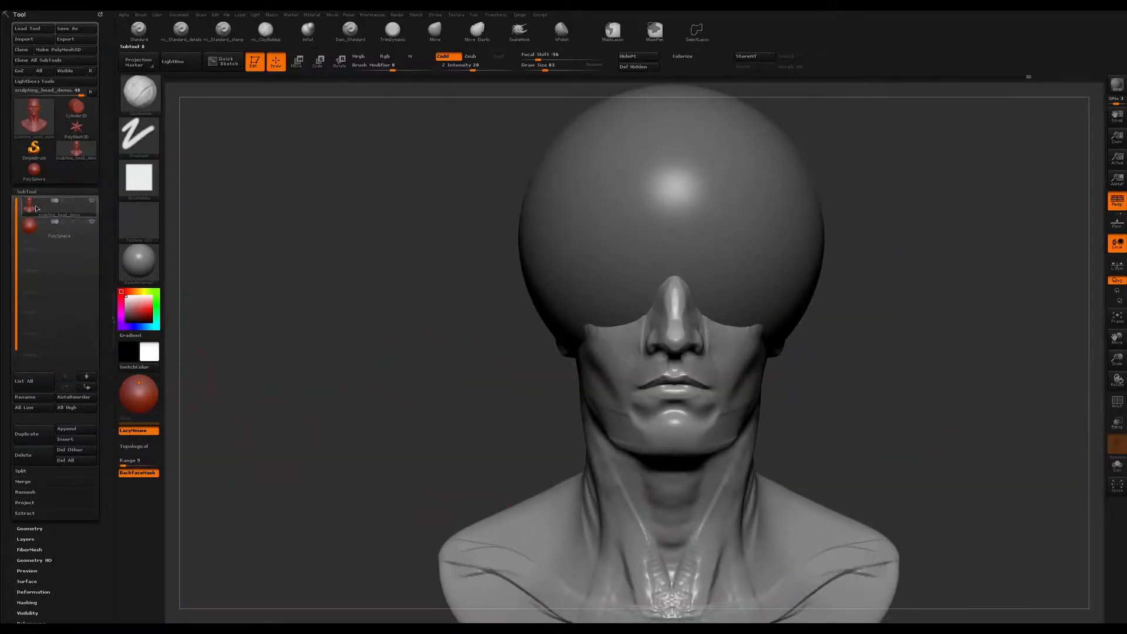
Step: Select the PolySphere subtool and scale it down in front of the forehead with a transpose line
mouse_move(31, 227)
click(32, 228)
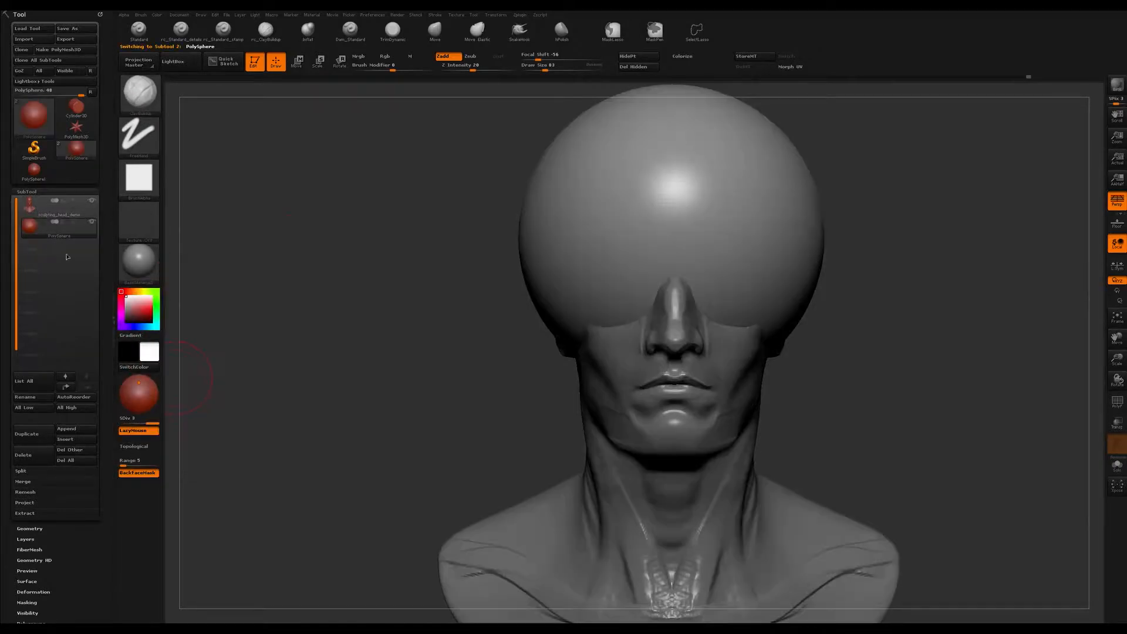
alt+drag(923, 333, 893, 327)
key(w)
drag(659, 213, 880, 208)
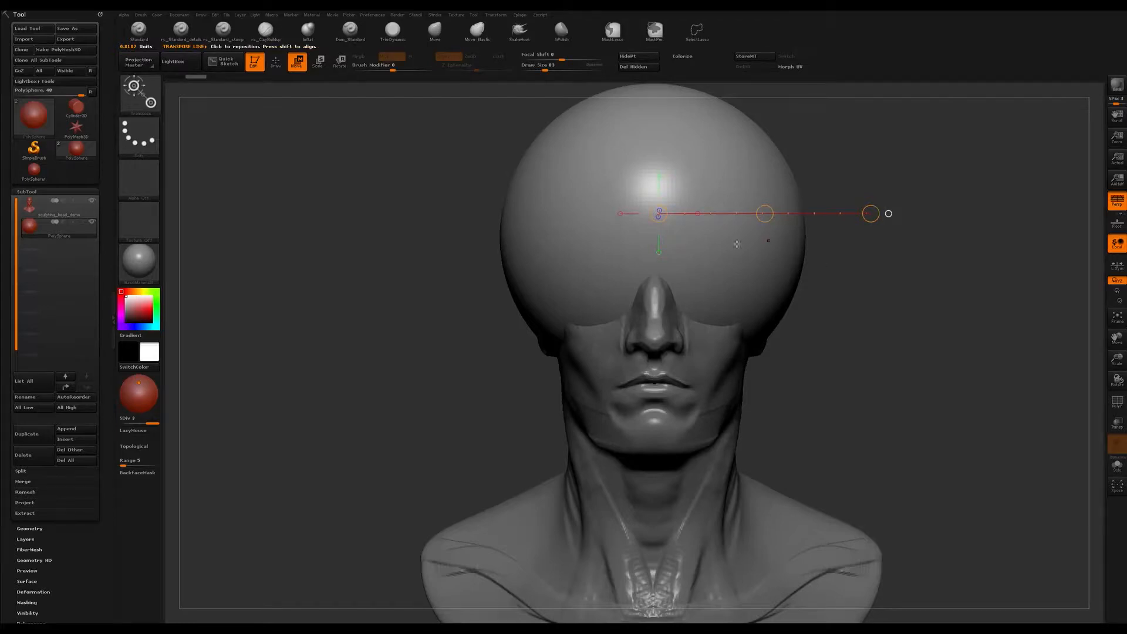
key(e)
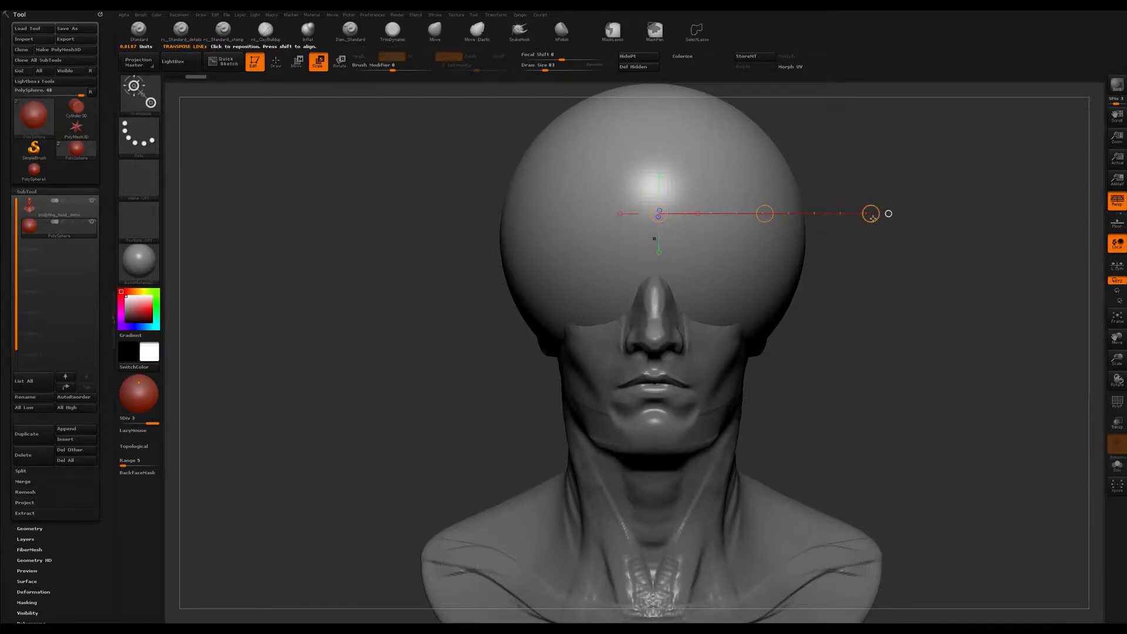
drag(874, 215, 656, 211)
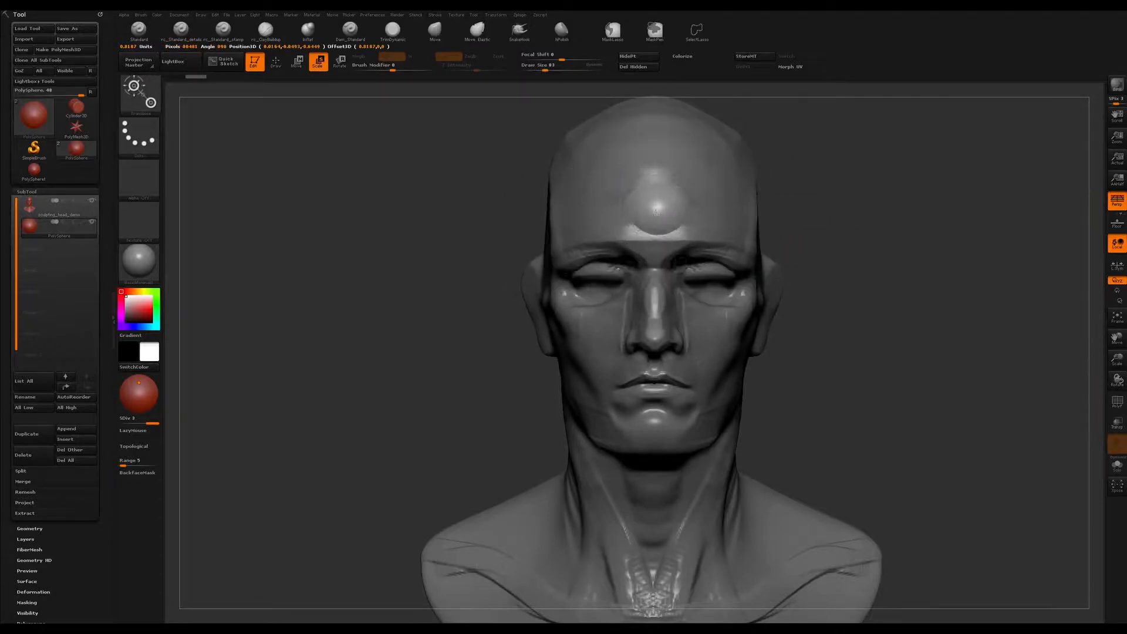
Step: Move the sphere in front of the head's right eye and scale it down to eyeball size
key(w)
drag(765, 214, 700, 291)
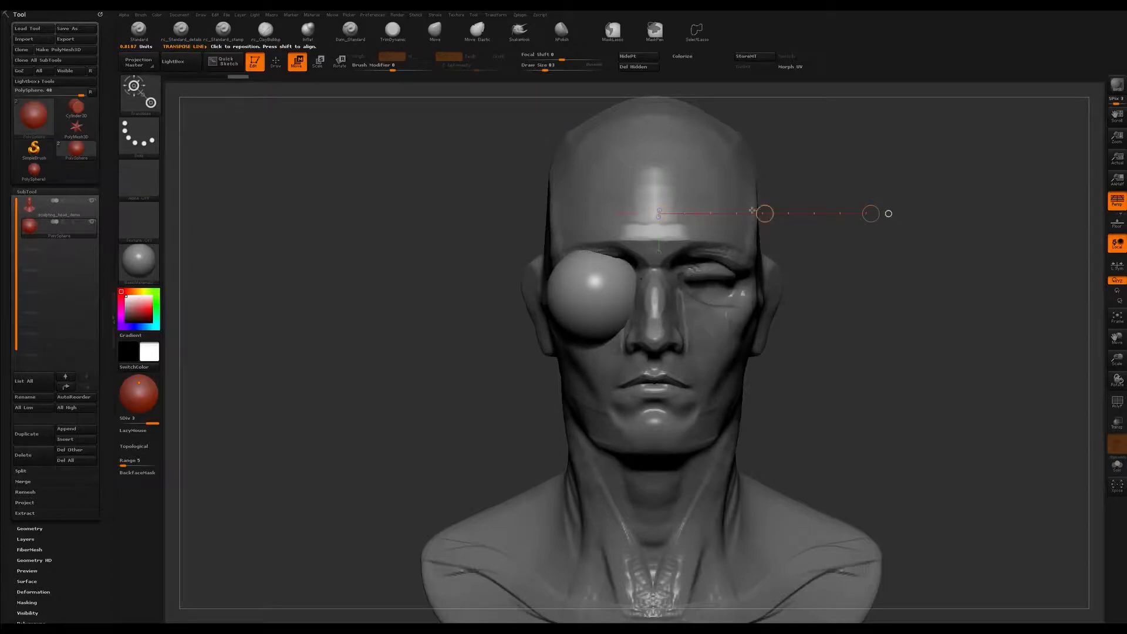
drag(767, 208, 708, 293)
drag(812, 299, 773, 295)
key(ctrl+z)
key(ctrl+z)
key(e)
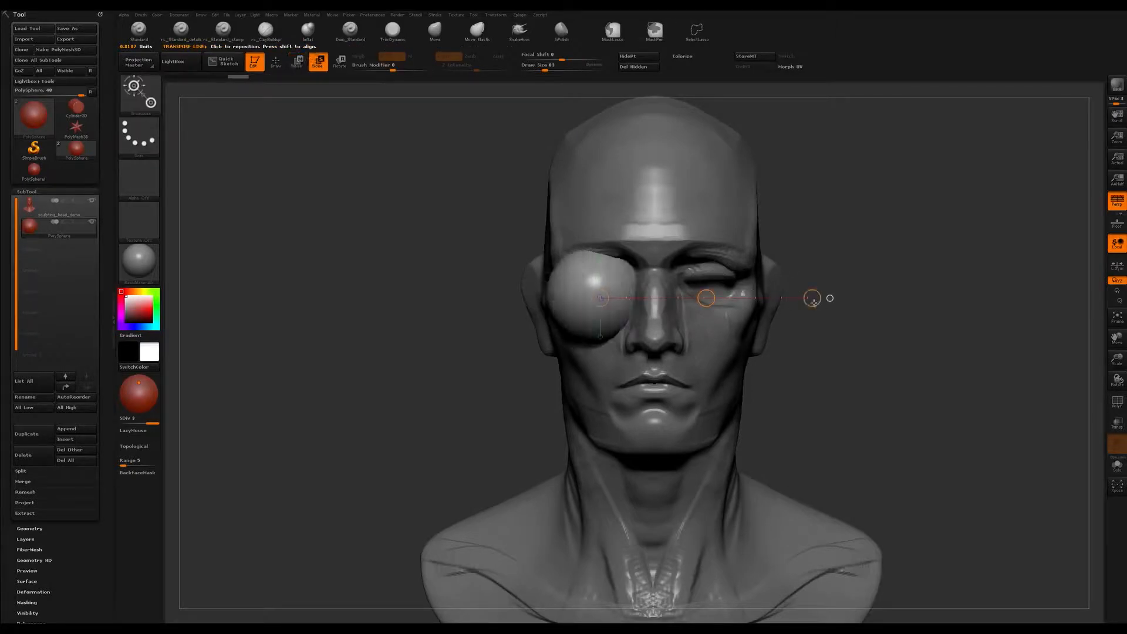
drag(807, 300, 669, 298)
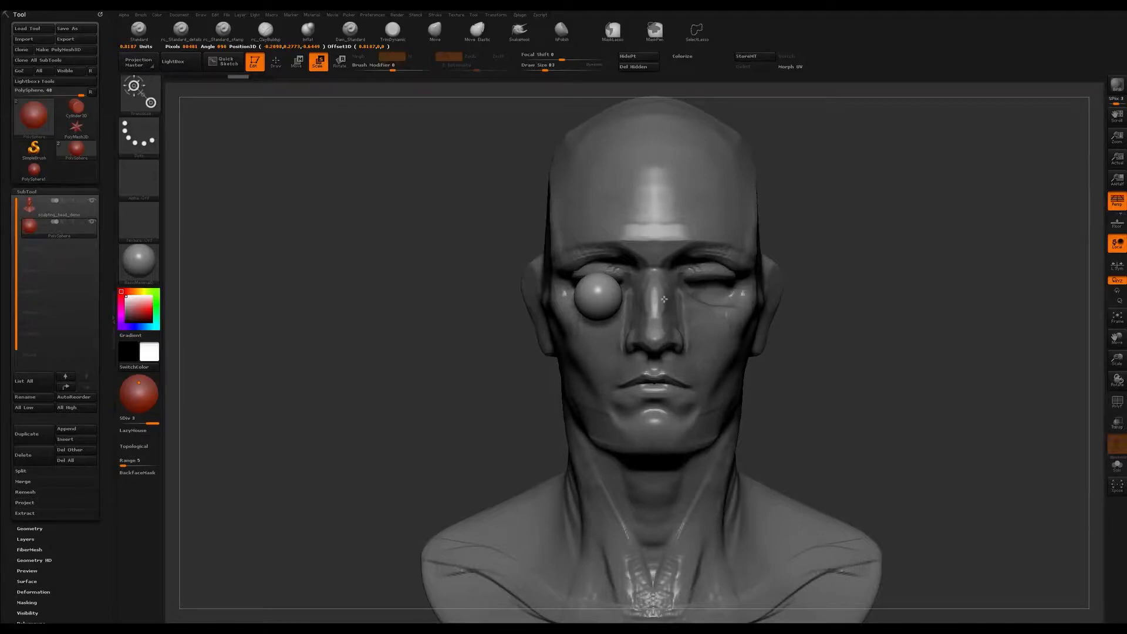
Step: Push the eyeball back into the eye socket in side view so it sits beneath the upper eyelid
drag(810, 297, 696, 357)
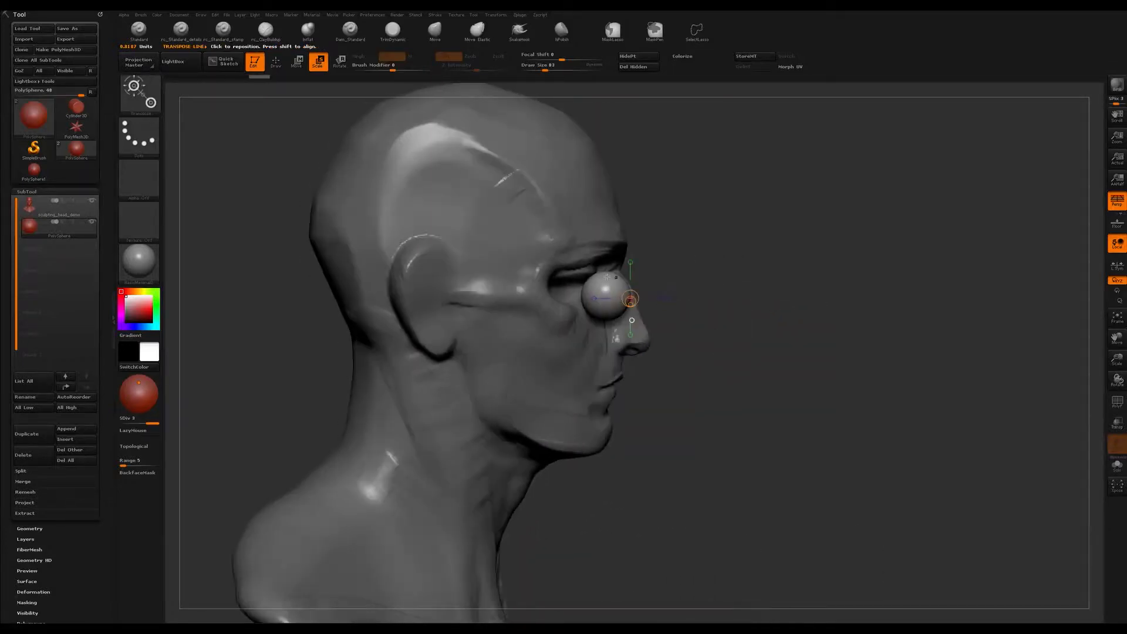
key(w)
shift+drag(606, 292, 737, 292)
alt+drag(742, 375, 739, 420)
alt+drag(700, 334, 709, 337)
mouse_move(625, 304)
shift+mouse_down()
mouse_move(738, 307)
mouse_move(615, 304)
mouse_move(681, 300)
mouse_move(686, 281)
shift+mouse_up()
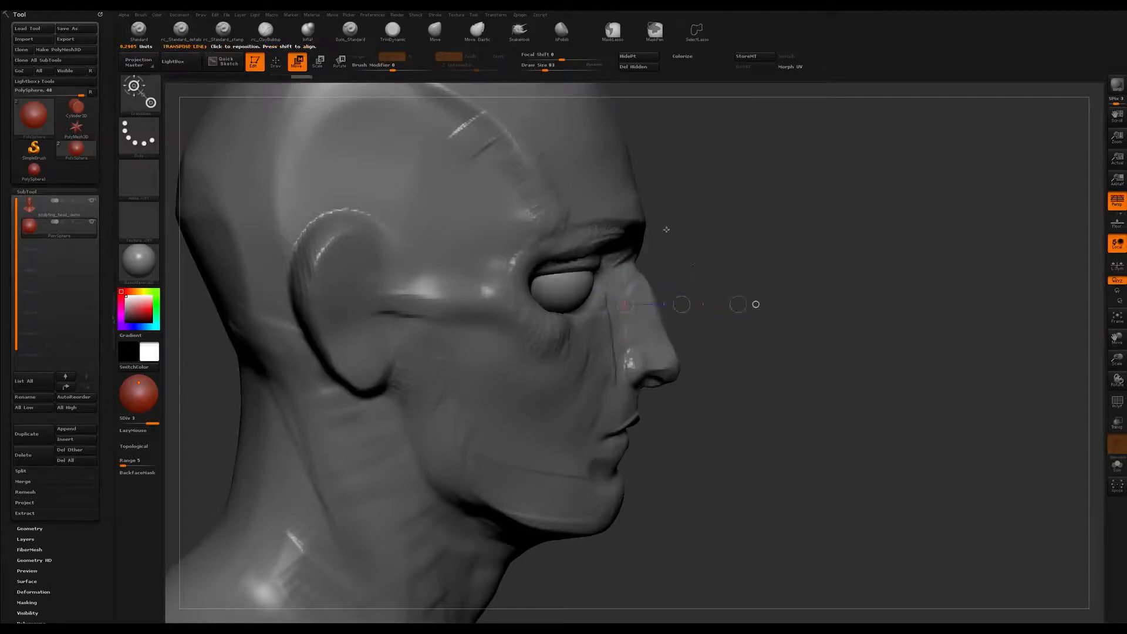
Step: Check the eyeball's depth with a transpose line from brow to cheekbone in profile, and its placement from the front
key(q)
drag(855, 235, 777, 255)
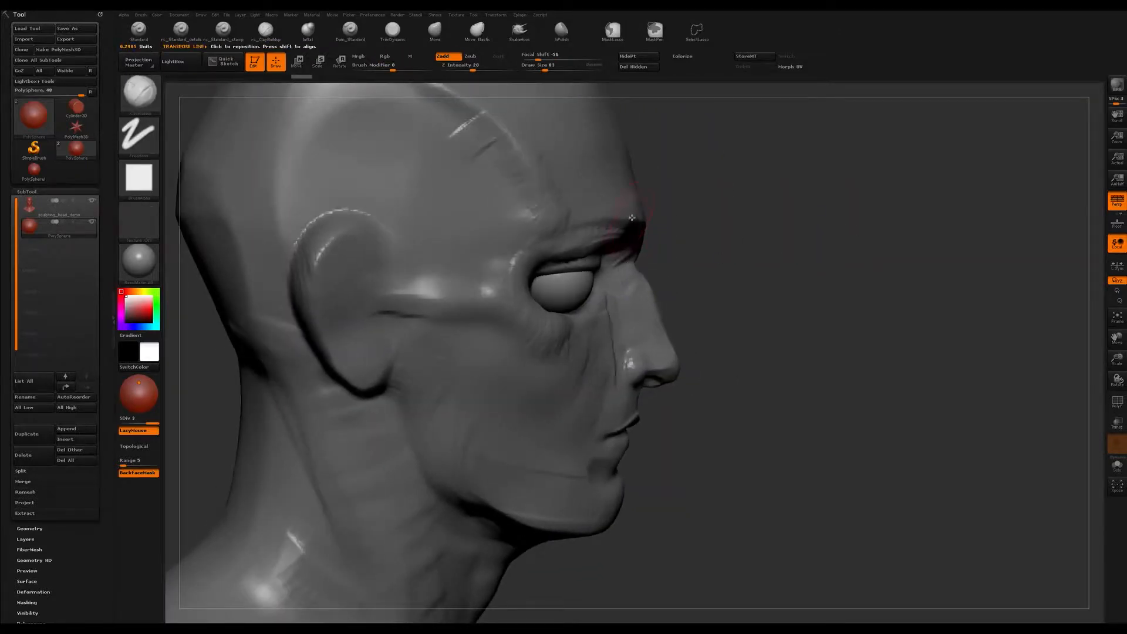
key(w)
drag(634, 216, 546, 368)
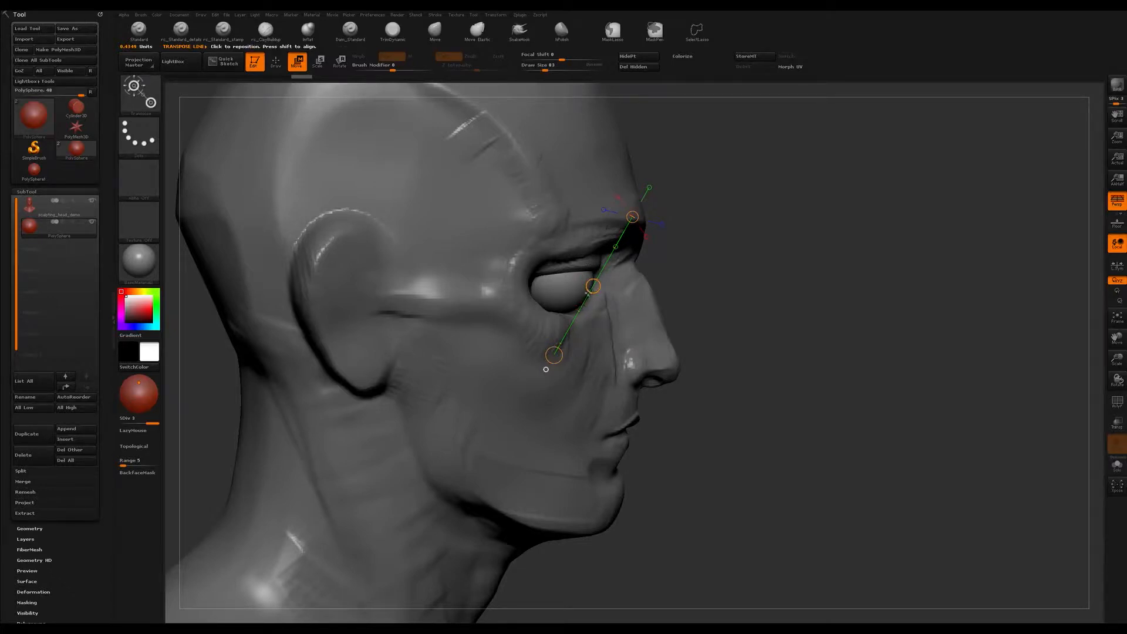
drag(785, 186, 793, 207)
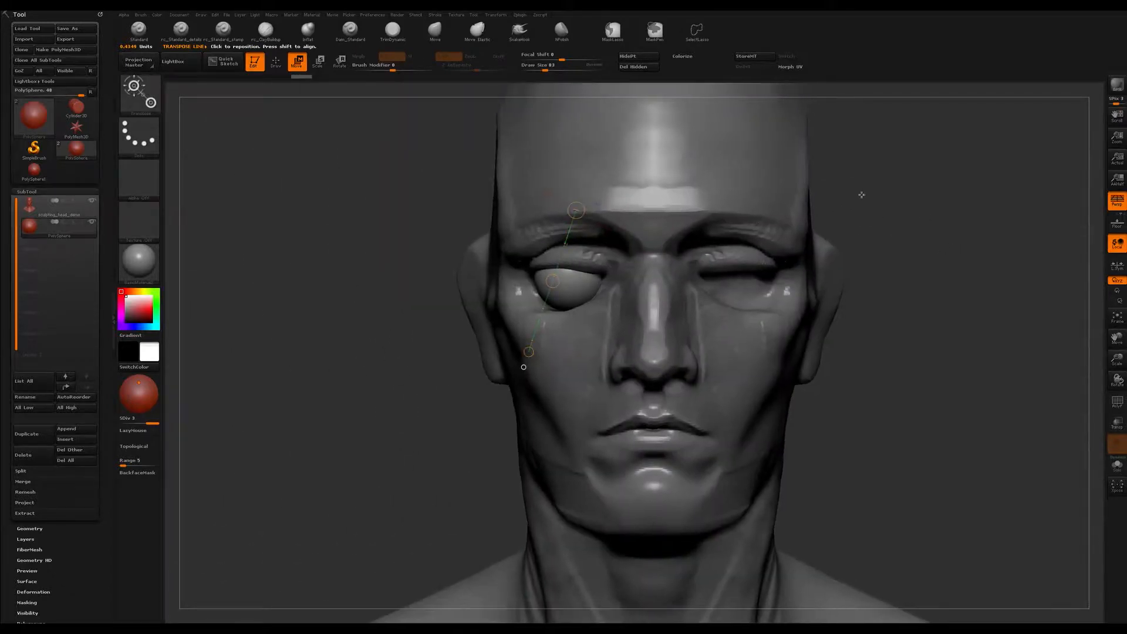
key(q)
mouse_move(963, 221)
mouse_down()
mouse_move(976, 176)
mouse_move(1004, 167)
mouse_move(963, 194)
mouse_move(969, 208)
mouse_move(993, 206)
mouse_move(988, 182)
mouse_move(1023, 226)
mouse_move(1016, 189)
mouse_move(980, 219)
mouse_move(790, 238)
mouse_move(844, 246)
mouse_up()
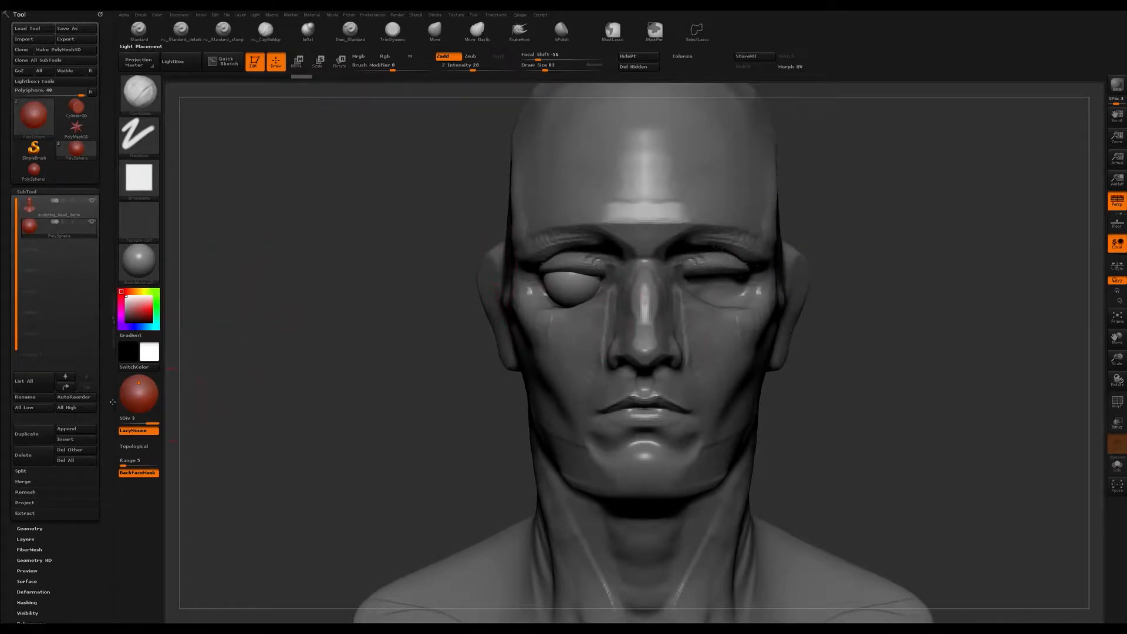
Step: Delete the eyeball's lower subdivision levels and mirror it to the other socket with Mirror And Weld
scroll(71, 382, down, 3)
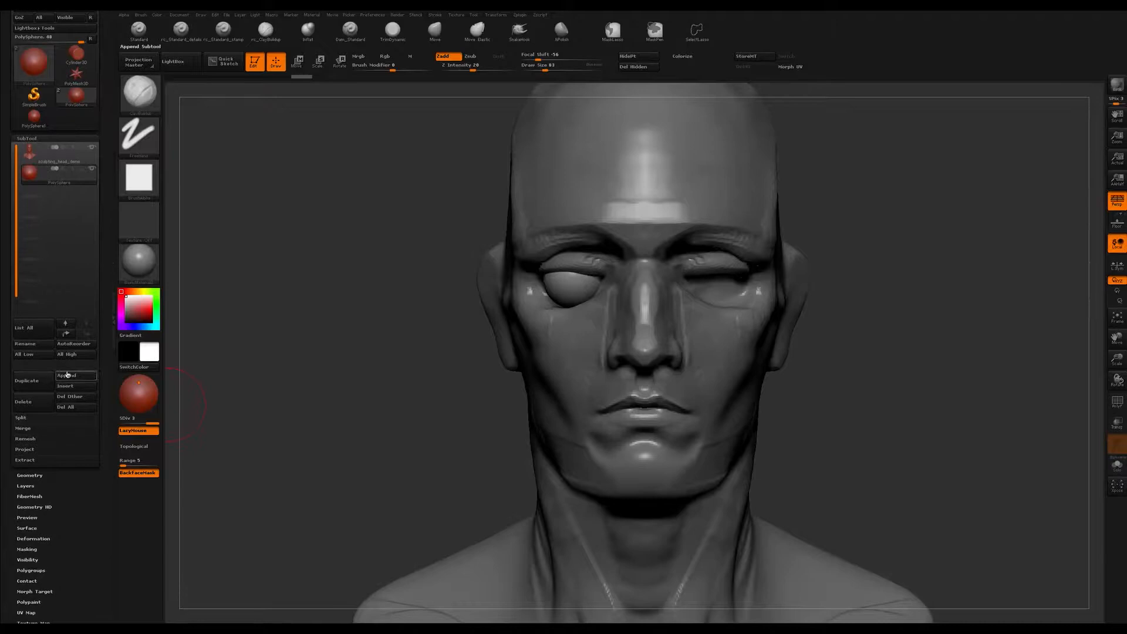
scroll(75, 494, down, 2)
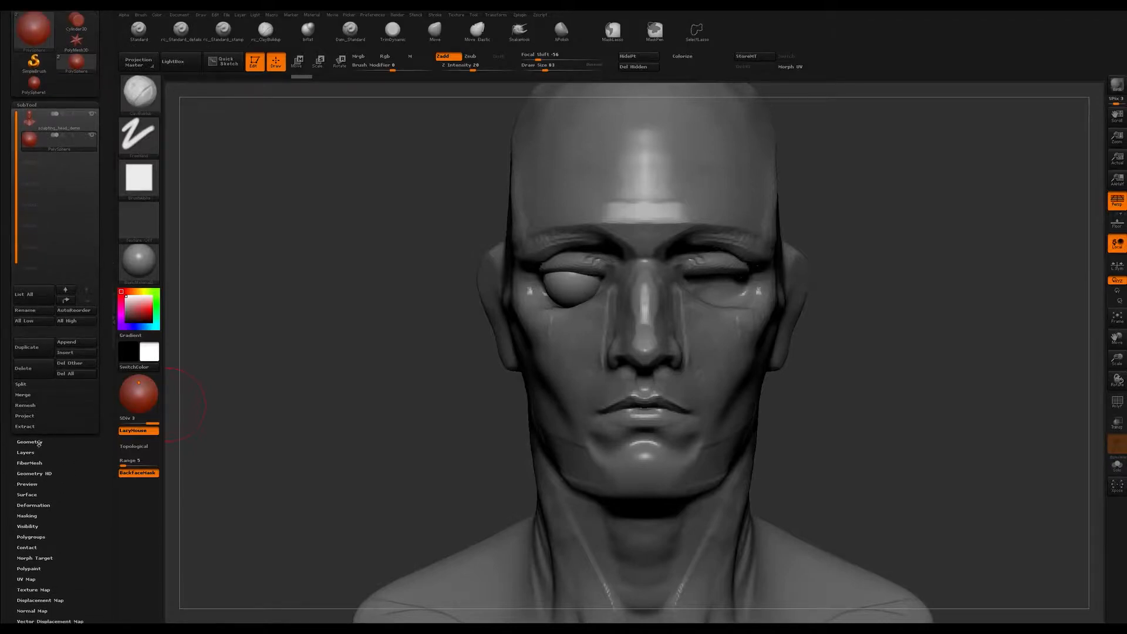
click(38, 442)
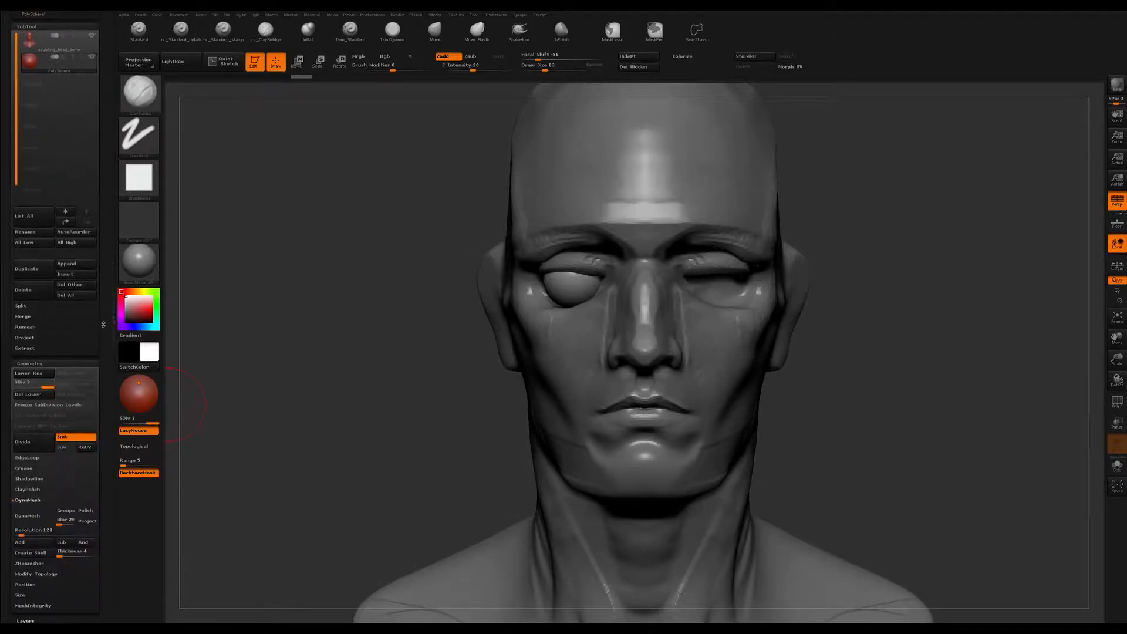
click(36, 573)
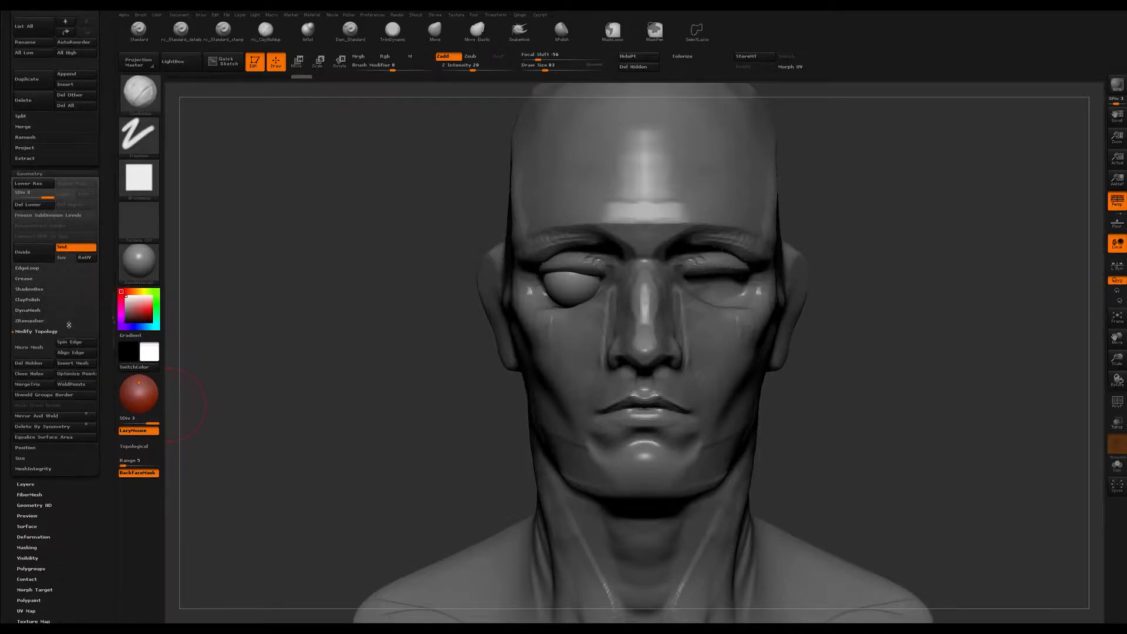
click(58, 174)
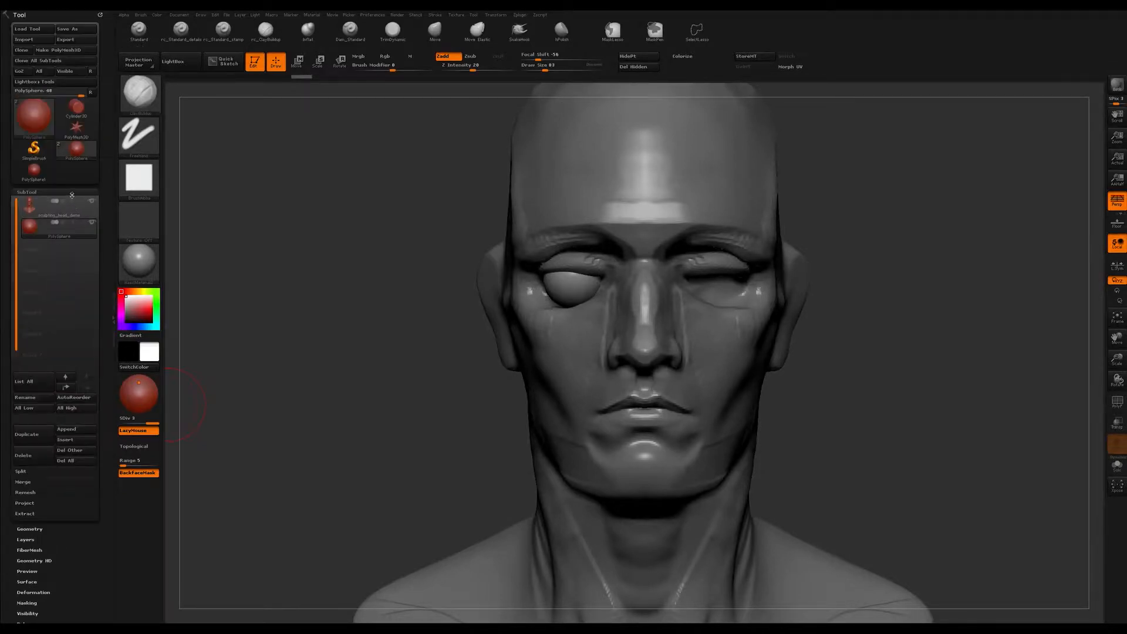
scroll(39, 234, down, 5)
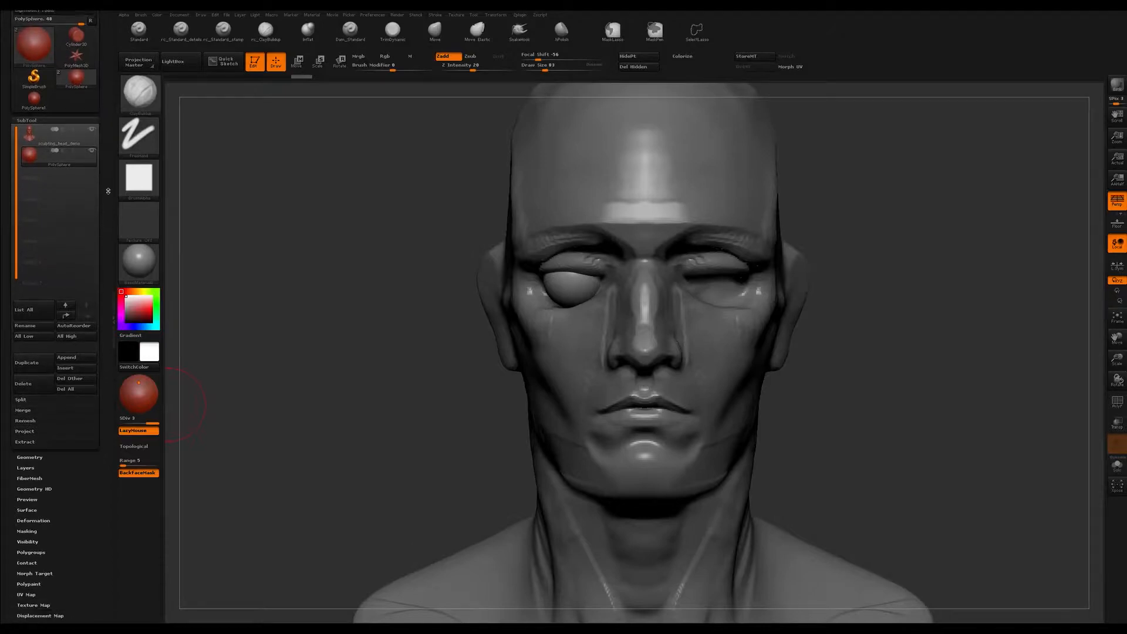
click(38, 244)
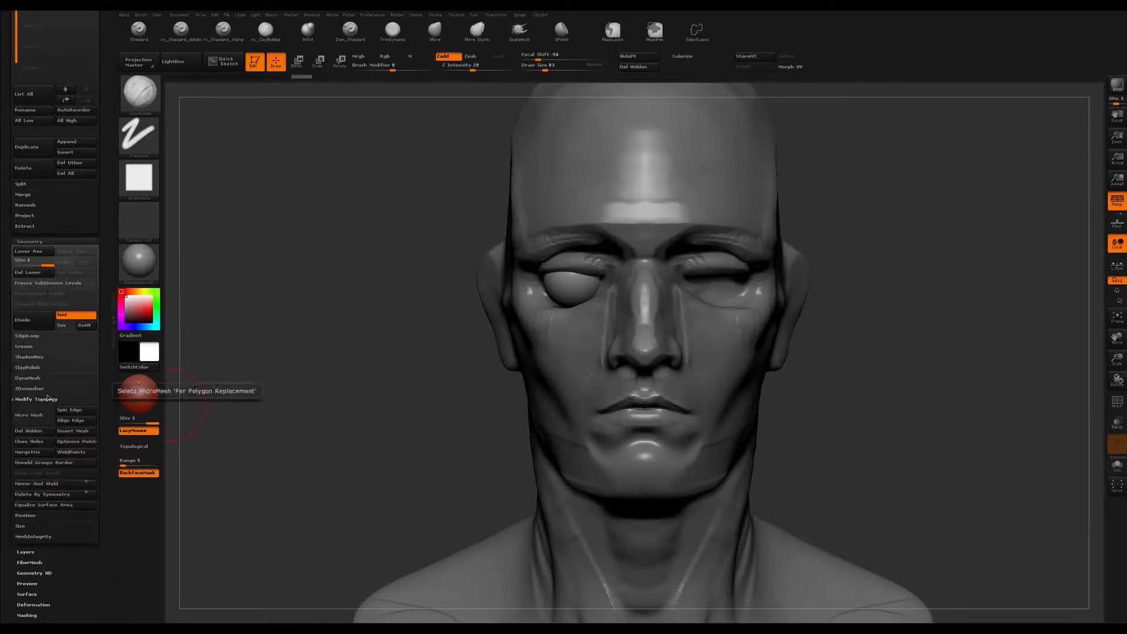
click(41, 487)
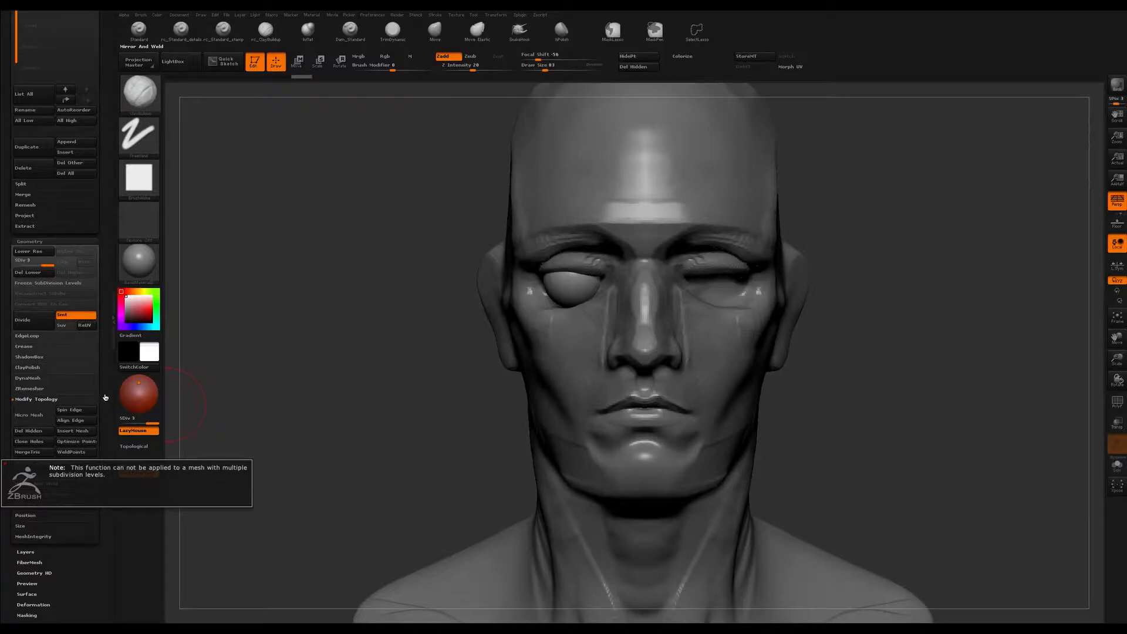
click(45, 273)
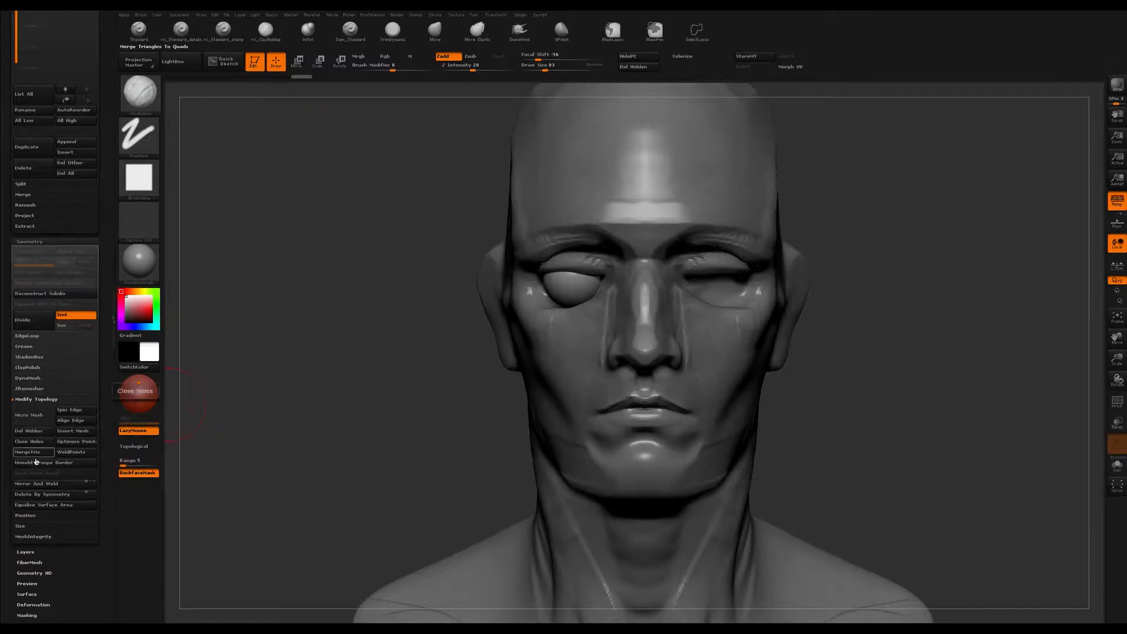
click(46, 486)
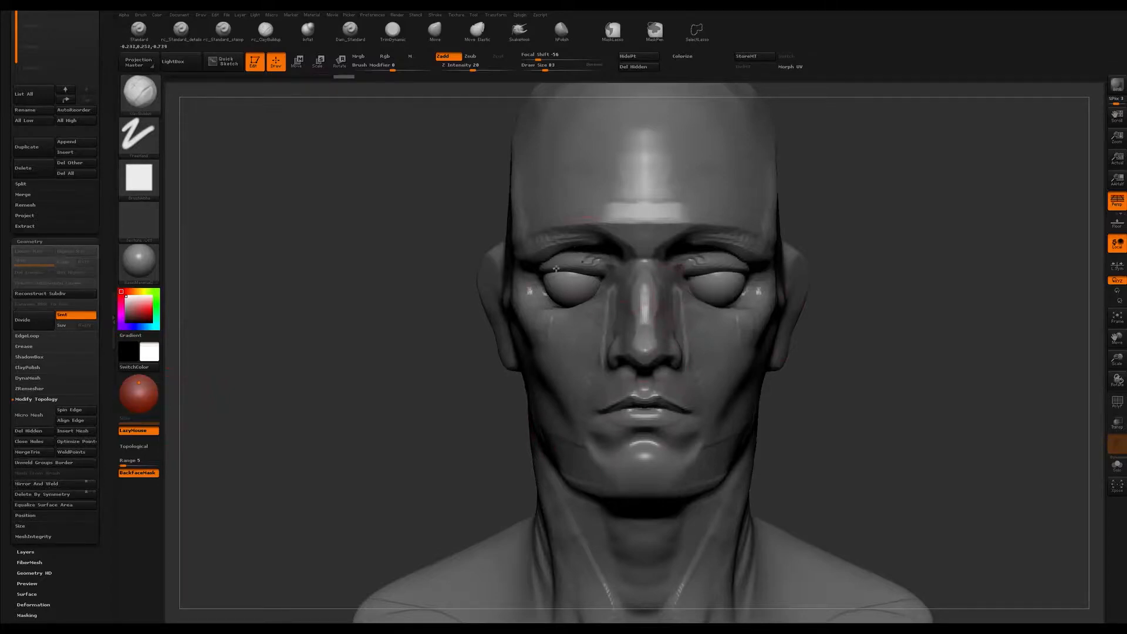
scroll(53, 223, up, 5)
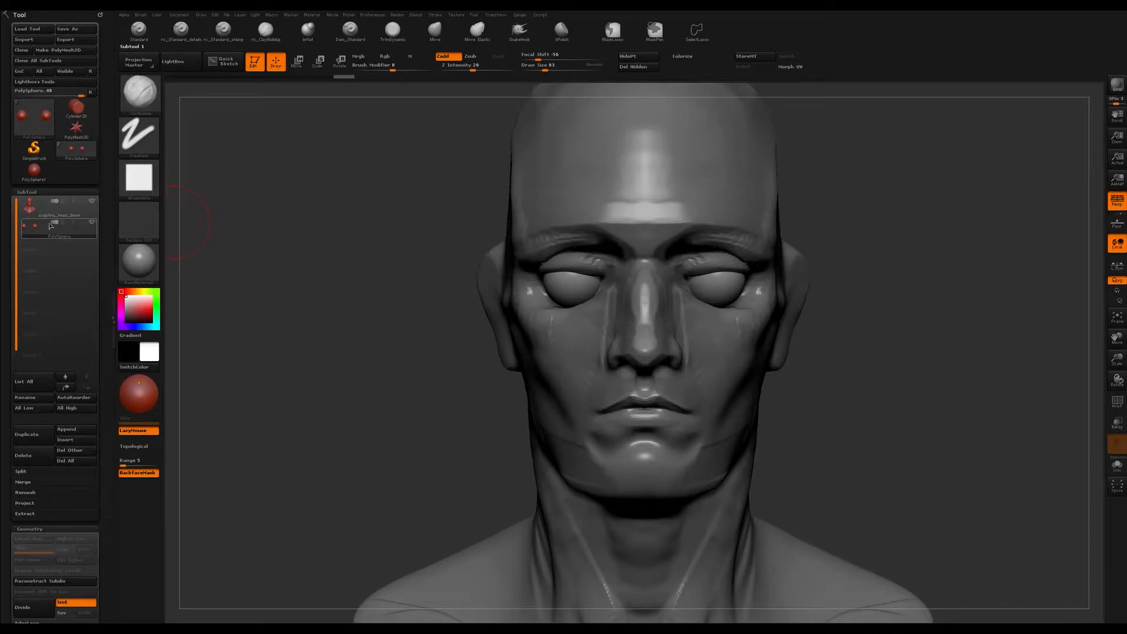
Step: Switch to the head subtool and build up clay at the outer corner of the left eye
mouse_move(893, 282)
mouse_down()
mouse_move(870, 320)
mouse_move(798, 320)
mouse_move(875, 316)
mouse_move(835, 357)
mouse_up()
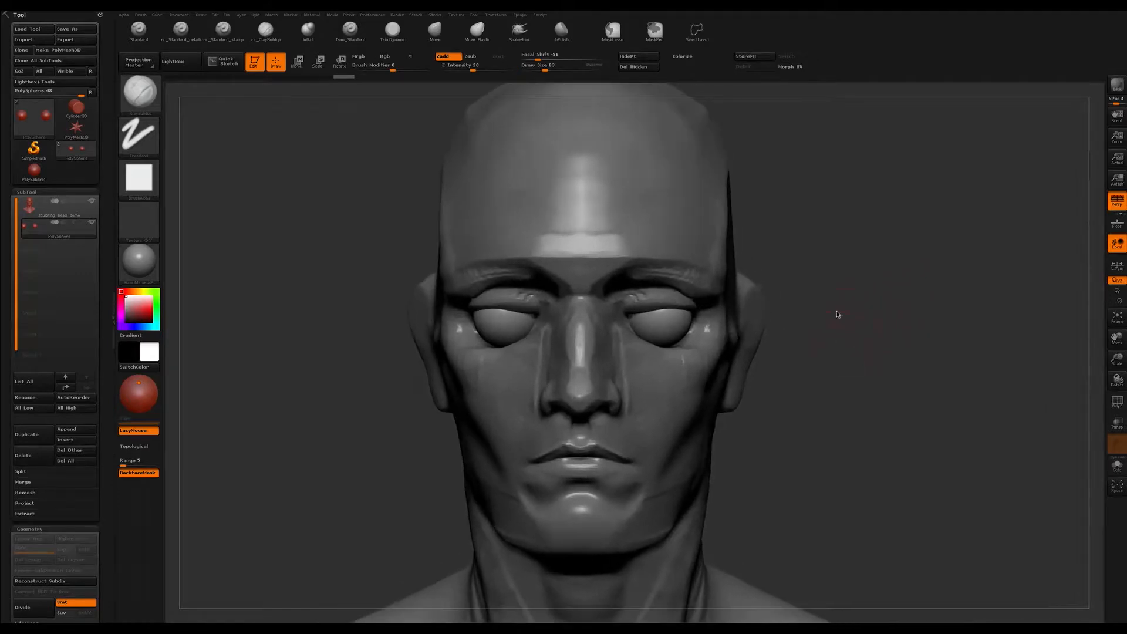
alt+click(620, 160)
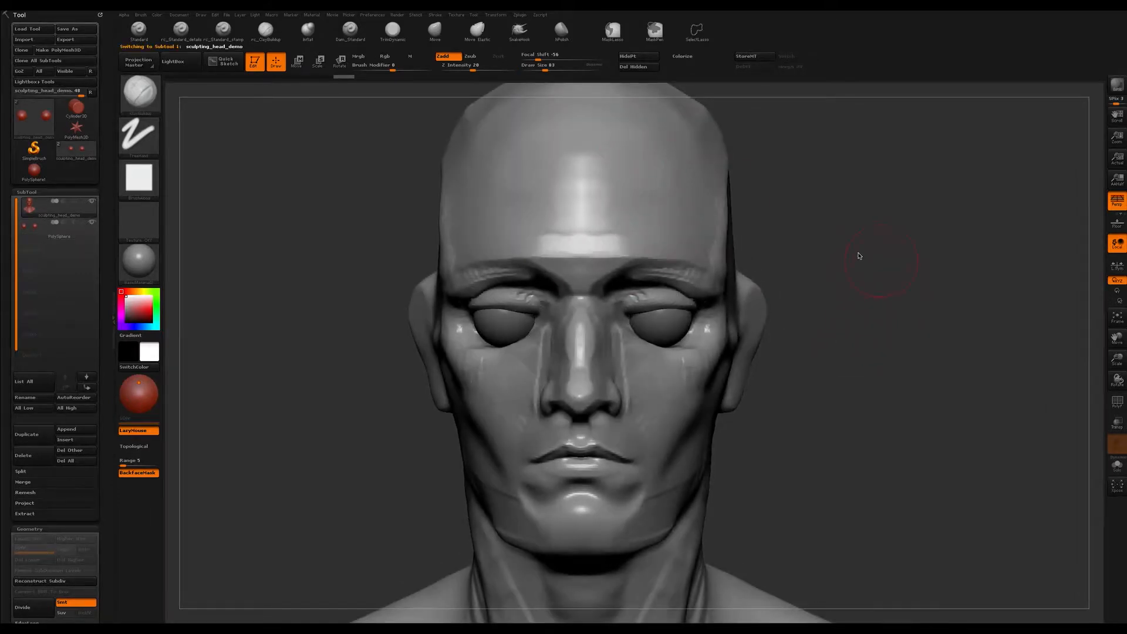
mouse_move(903, 289)
mouse_down()
mouse_move(923, 297)
mouse_move(910, 311)
mouse_move(784, 320)
mouse_move(711, 334)
mouse_move(701, 349)
mouse_move(713, 341)
mouse_up()
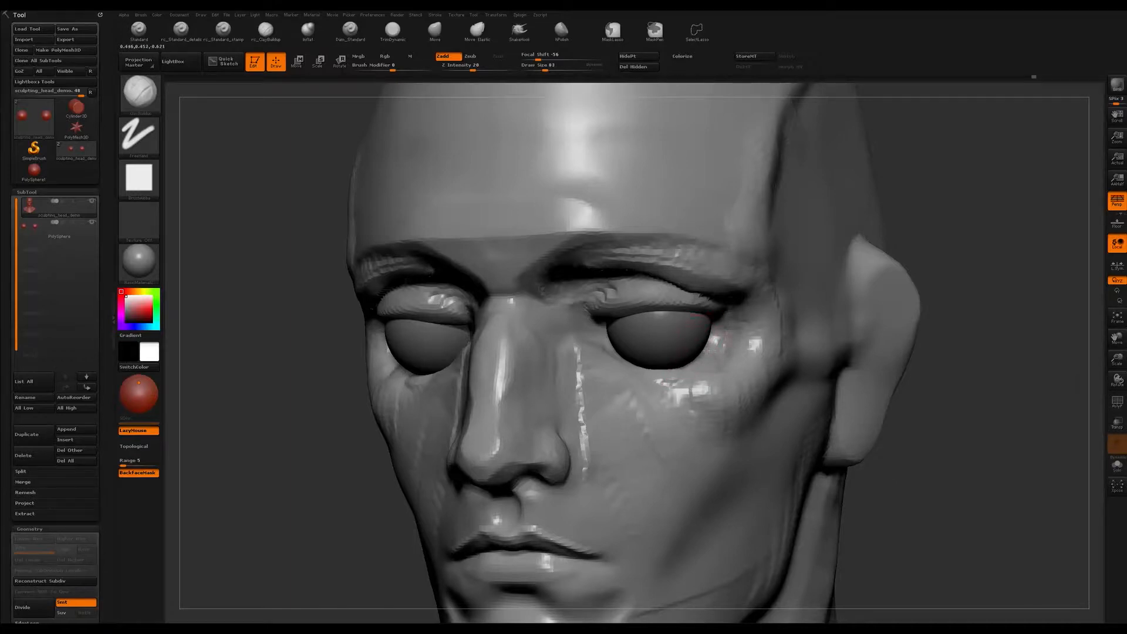
right_drag(723, 367, 719, 340)
drag(726, 335, 717, 352)
right_drag(717, 352, 714, 357)
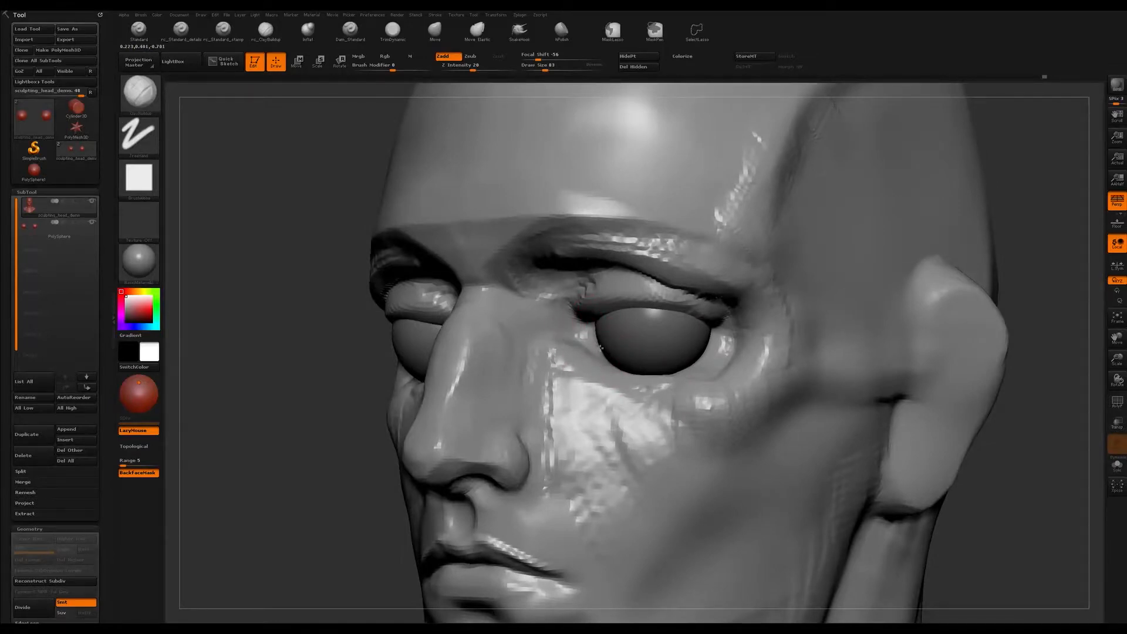
Step: Try to add clay around the left eye's inner corner and lower lid, including with the head isolated in Solo mode
mouse_move(607, 337)
mouse_down()
mouse_move(597, 326)
mouse_move(592, 352)
mouse_move(628, 366)
mouse_move(641, 358)
mouse_up()
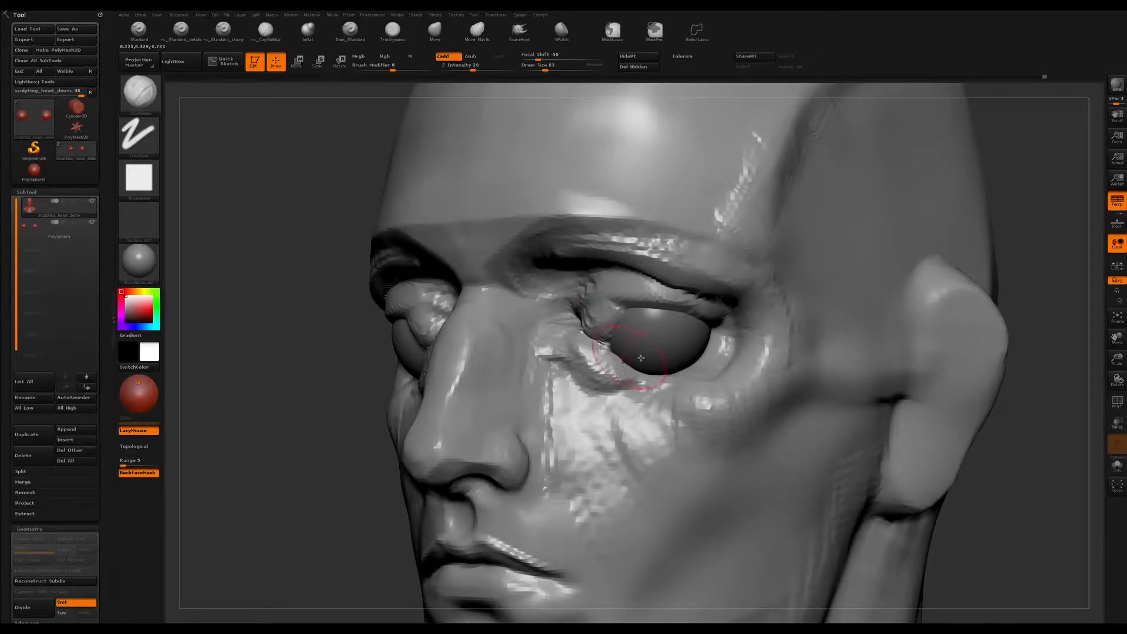
click(1117, 466)
mouse_move(651, 345)
right_down()
mouse_move(555, 350)
mouse_move(602, 333)
mouse_move(675, 337)
mouse_move(554, 342)
right_up()
mouse_move(551, 335)
mouse_down()
mouse_move(590, 372)
mouse_move(572, 385)
mouse_move(546, 376)
mouse_move(540, 337)
mouse_move(618, 368)
mouse_up()
key(ctrl+z)
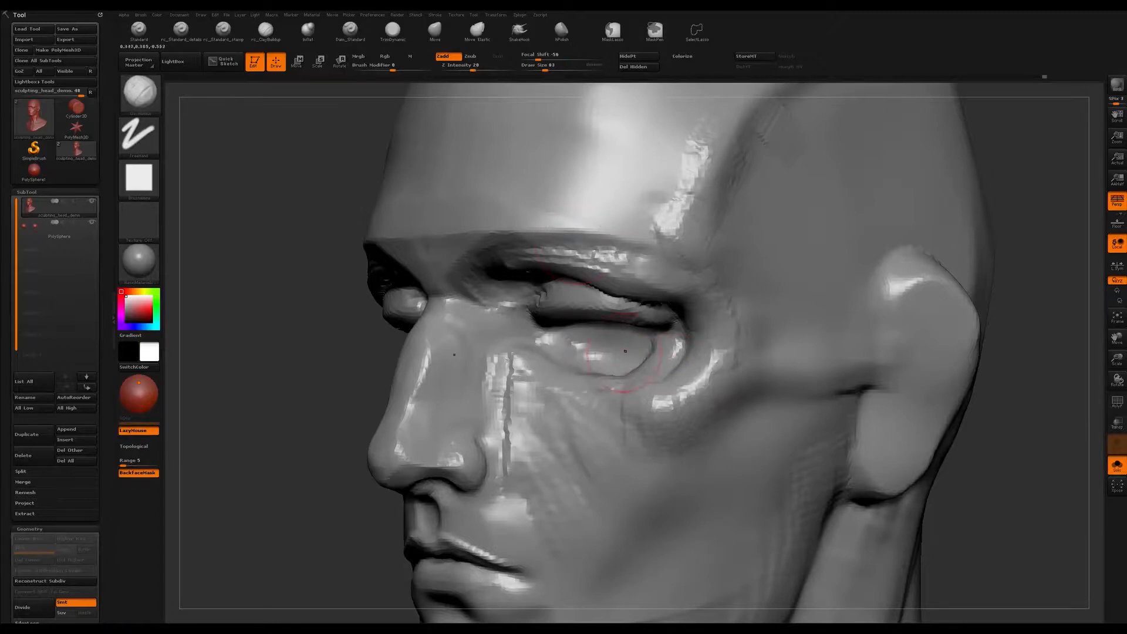
drag(1018, 446, 1062, 432)
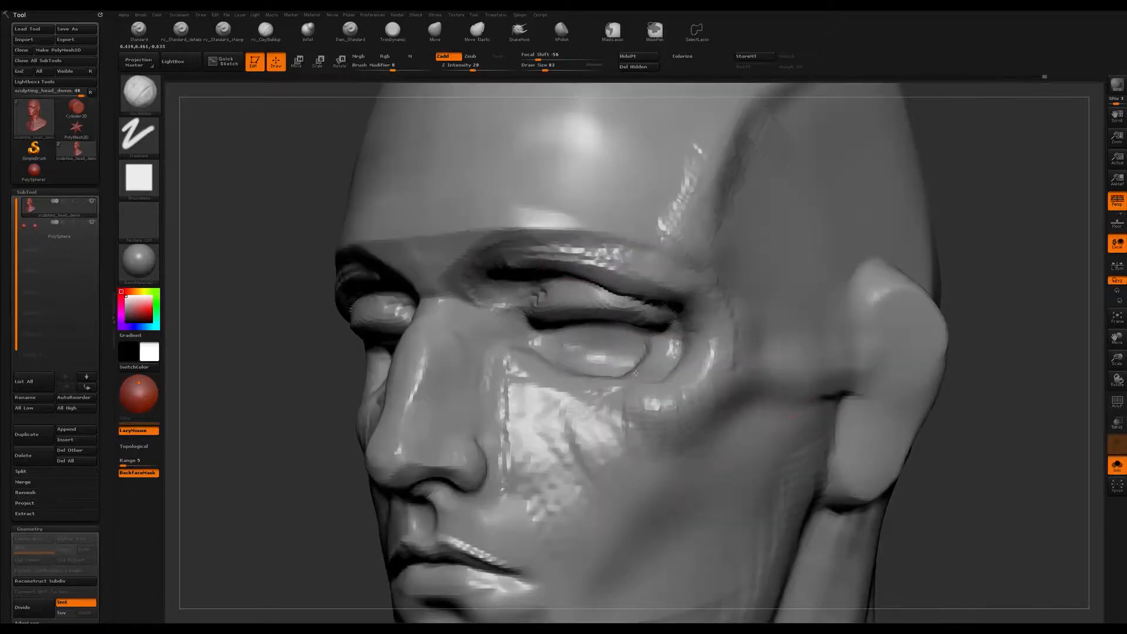
click(1115, 468)
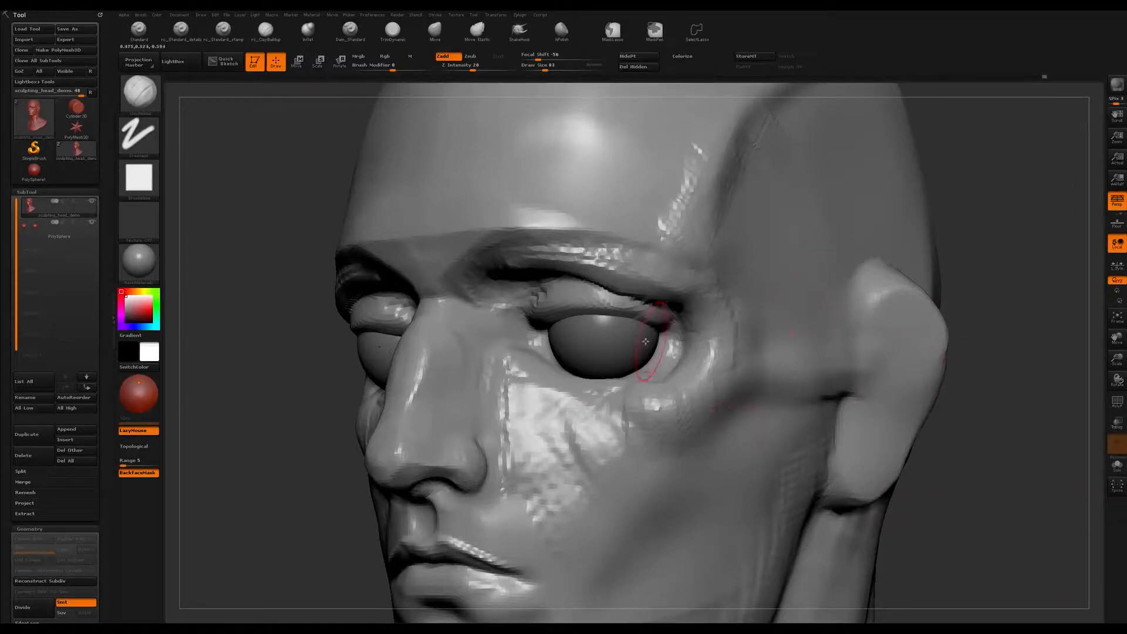
Step: Turn on transparency with ghosting and shape the lower eyelid around the left eyeball at a draw size of 83
click(1117, 425)
right_drag(590, 365, 545, 343)
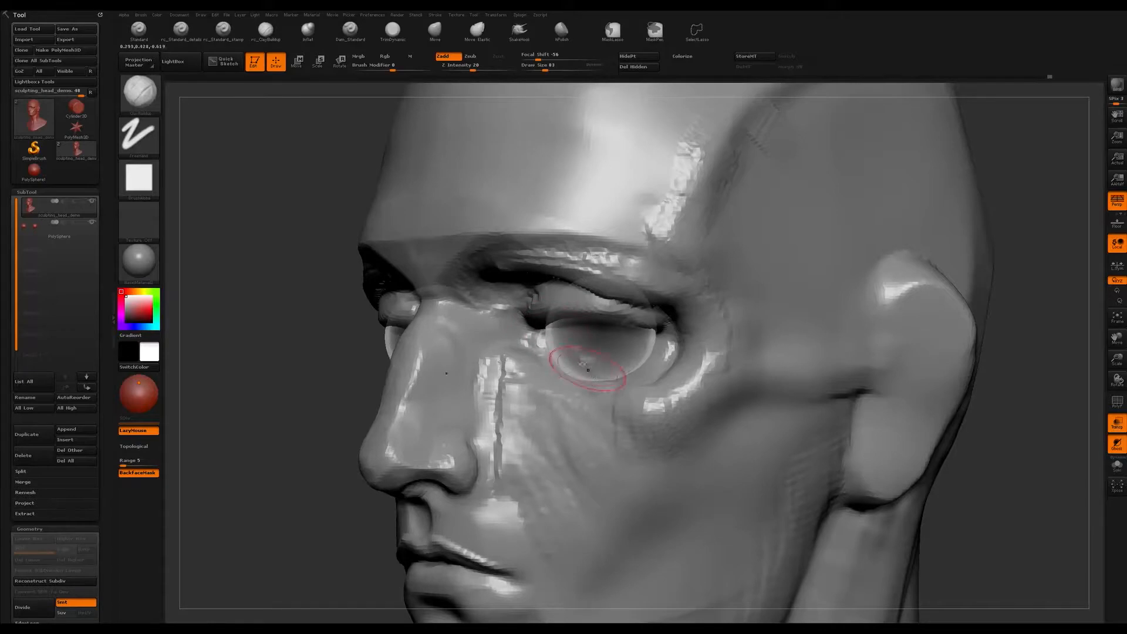
right_drag(602, 372, 578, 382)
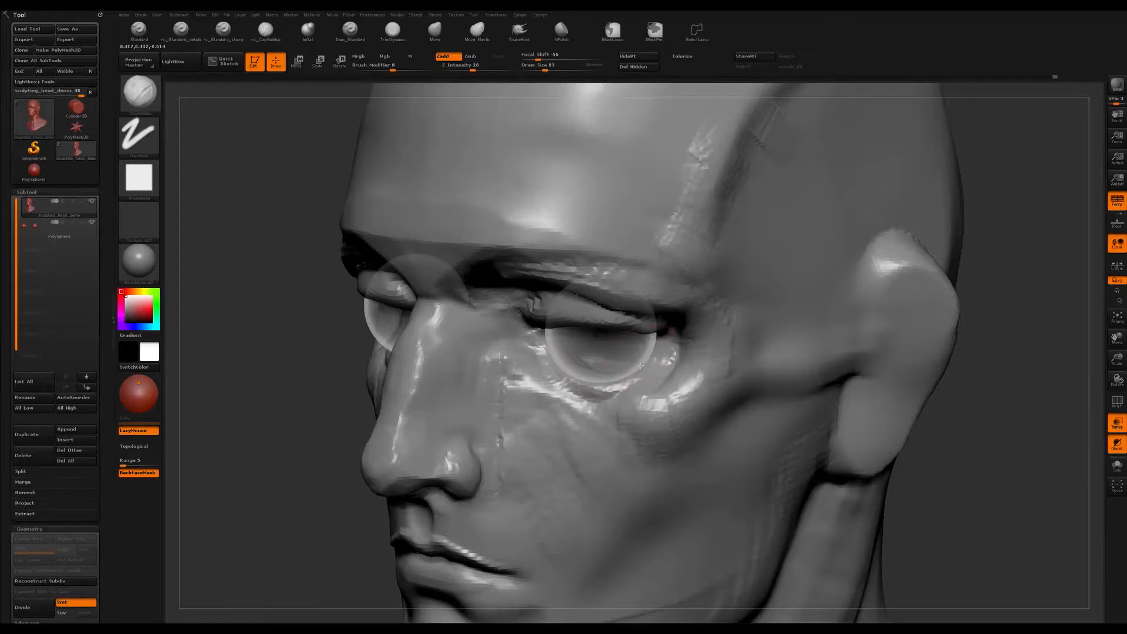
mouse_move(640, 366)
mouse_down()
mouse_move(623, 371)
mouse_move(640, 358)
mouse_up()
mouse_move(634, 361)
right_down()
mouse_move(657, 359)
mouse_move(604, 370)
mouse_move(574, 348)
mouse_move(557, 368)
mouse_move(567, 368)
right_up()
key(shift)
key(shift)
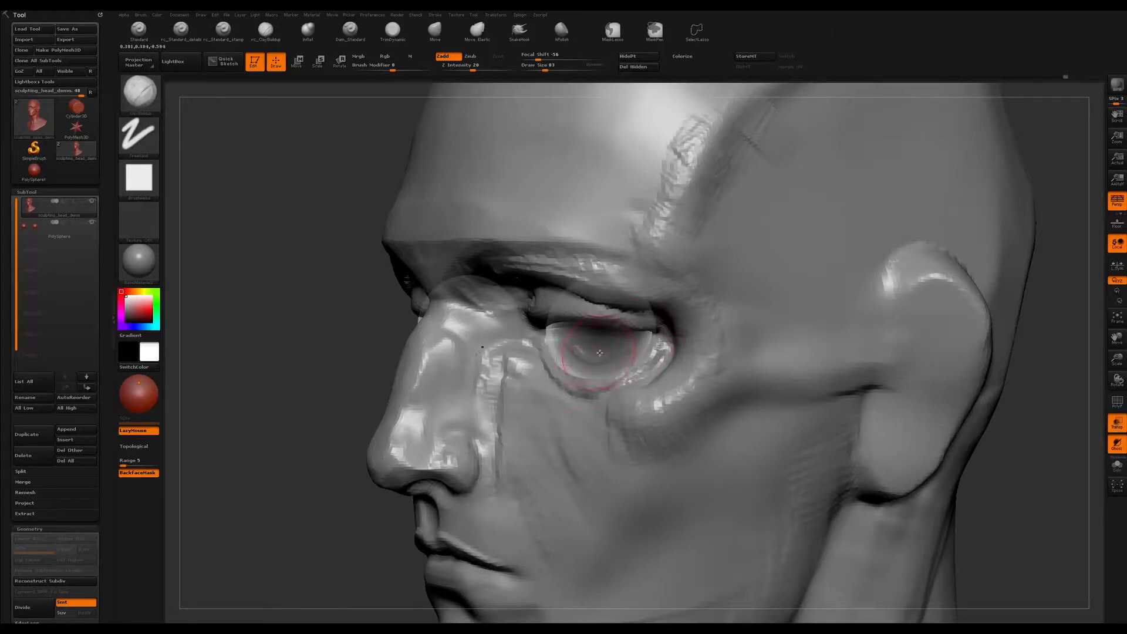
Step: Build up clay at the left eye's inner corner with the draw size reduced to 46
mouse_move(578, 359)
right_down()
mouse_move(551, 348)
mouse_move(587, 337)
right_up()
key(bracketleft)
key(bracketleft)
key(bracketleft)
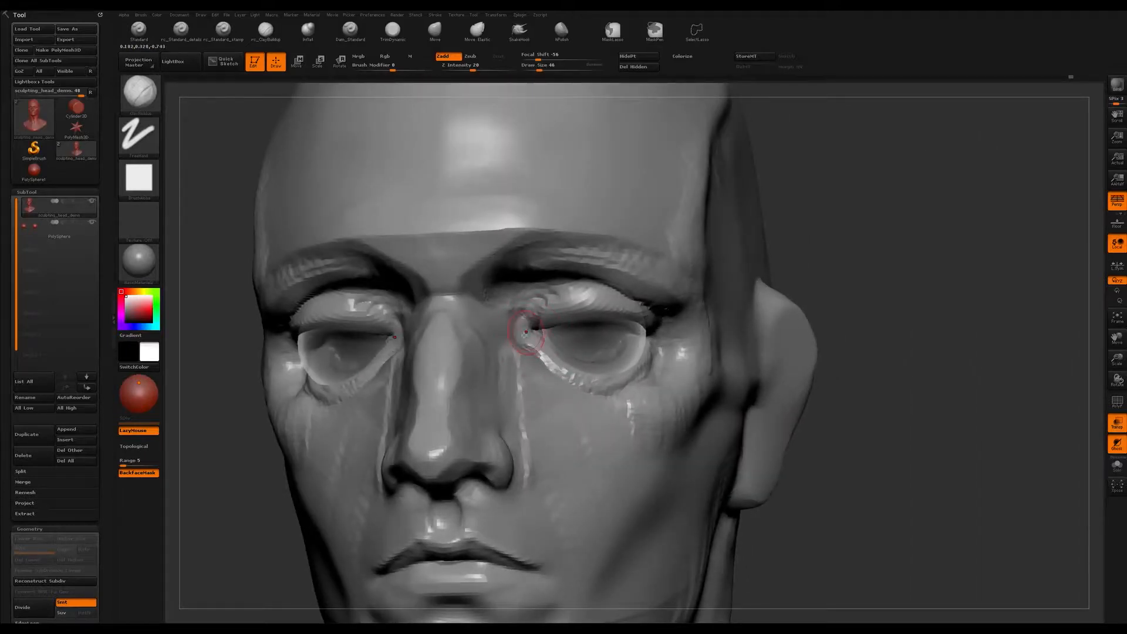
mouse_move(590, 327)
right_down()
mouse_move(639, 334)
mouse_move(590, 355)
mouse_move(606, 372)
right_up()
Step: Build up the left eye's lower eyelid and outer corner with clay at a draw size of 74
key(bracketright)
key(bracketright)
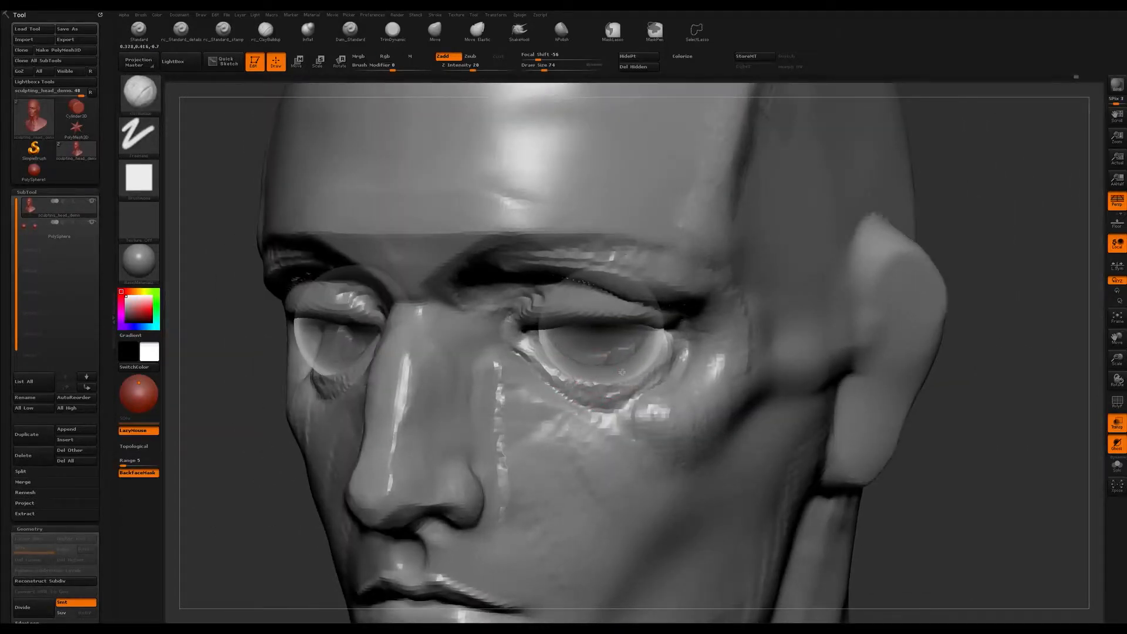
right_drag(661, 333, 668, 326)
mouse_move(668, 308)
mouse_down()
mouse_move(695, 326)
mouse_move(697, 347)
mouse_move(668, 379)
mouse_up()
right_drag(656, 373, 655, 333)
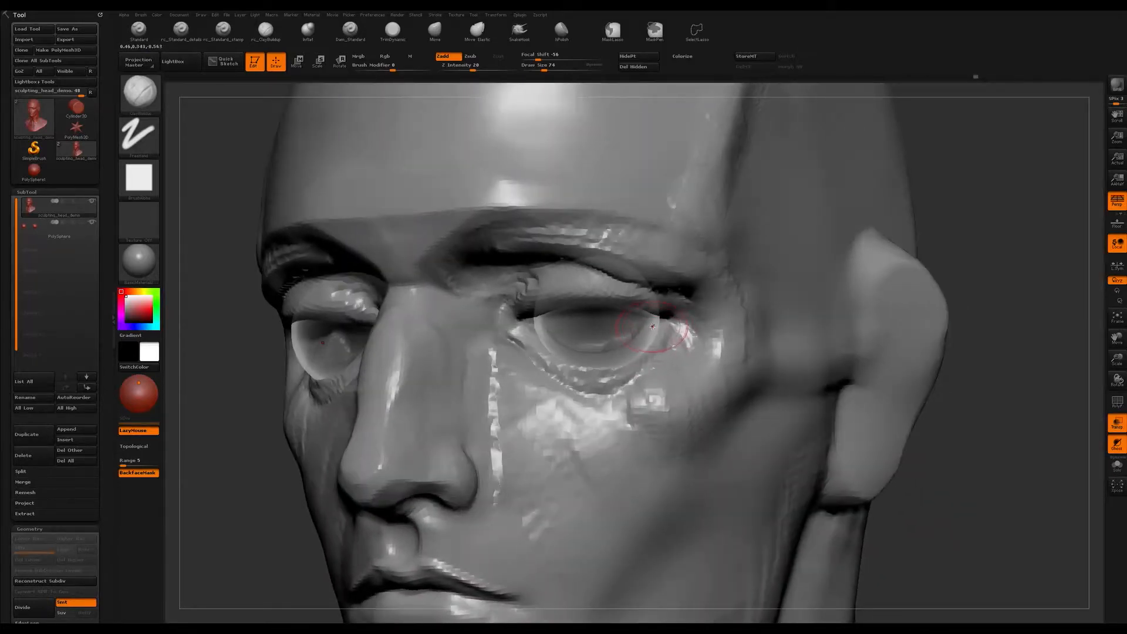
mouse_move(650, 320)
mouse_down()
mouse_move(628, 371)
mouse_move(566, 368)
mouse_move(538, 332)
mouse_up()
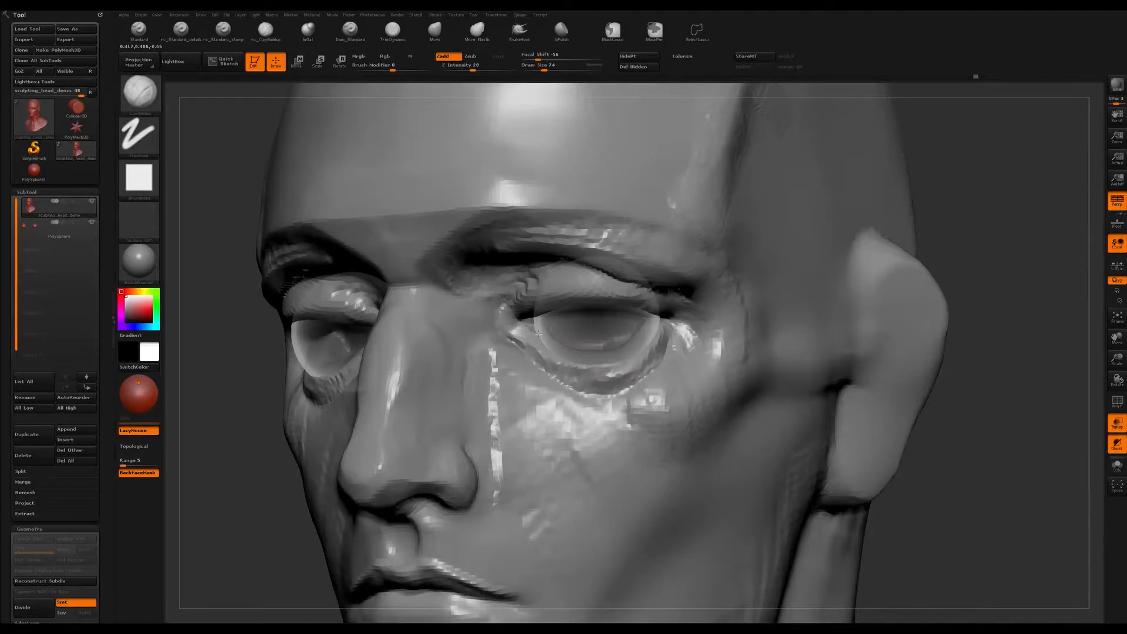
drag(616, 340, 541, 334)
Step: Smooth the lower eyelid over the left eyeball and add more clay along its rim toward both corners
key(shift)
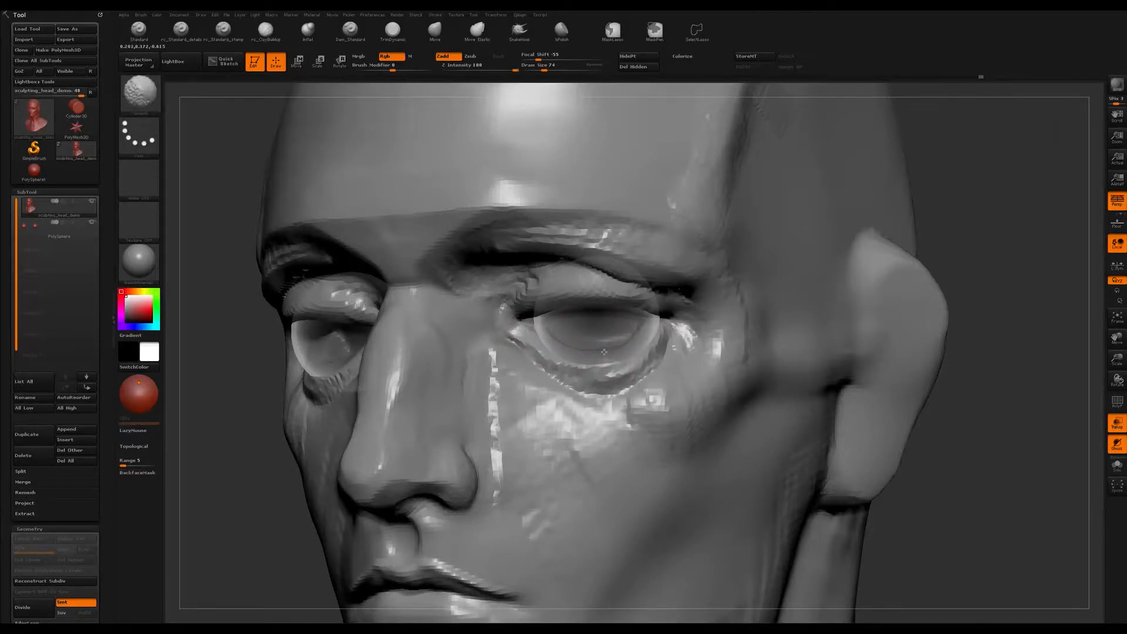
shift+drag(604, 352, 588, 346)
mouse_move(588, 346)
right_down()
mouse_move(528, 352)
mouse_move(551, 349)
right_up()
drag(563, 350, 626, 351)
mouse_move(645, 326)
right_down()
mouse_move(599, 335)
mouse_move(689, 346)
mouse_move(649, 287)
right_up()
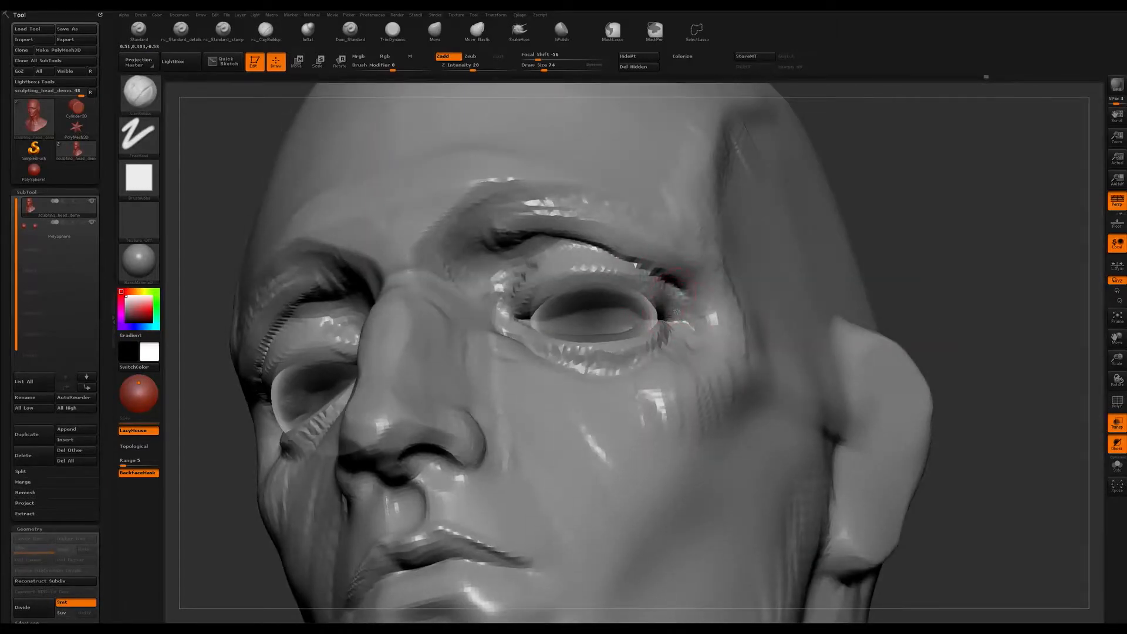
right_drag(652, 297, 923, 372)
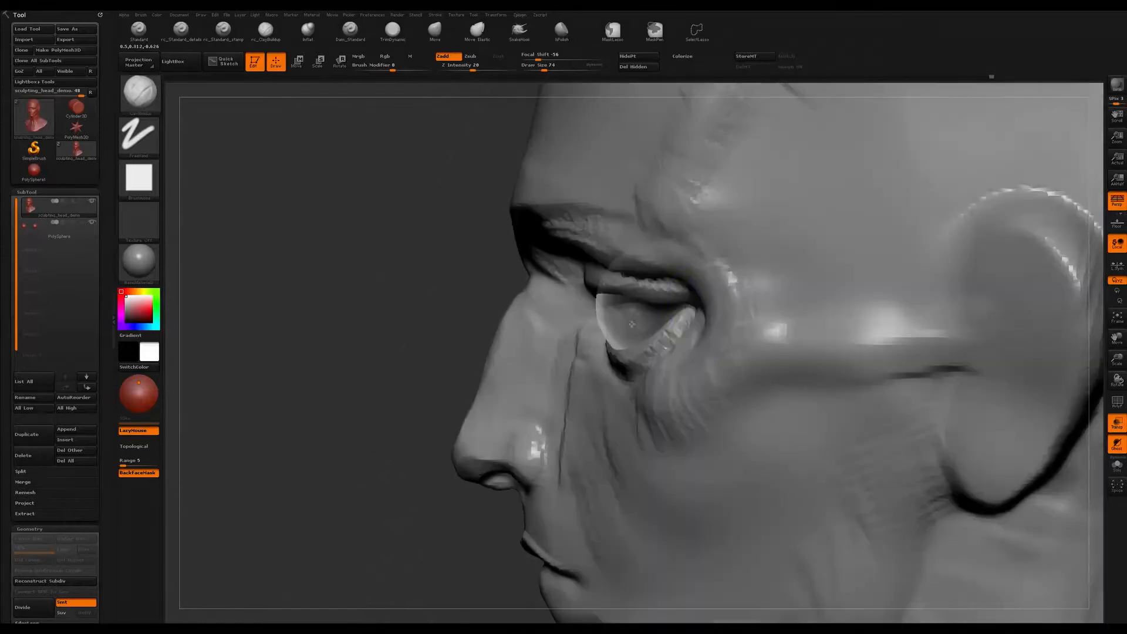
Step: Turn off transparency and build up the left upper eyelid's rim toward the outer corner of the eye
click(1115, 428)
mouse_move(310, 380)
ctrl+right_down()
mouse_move(319, 348)
mouse_move(452, 354)
ctrl+right_up()
mouse_move(803, 319)
ctrl+right_down()
mouse_move(820, 372)
mouse_move(856, 347)
mouse_move(889, 375)
ctrl+right_up()
right_drag(712, 319, 525, 341)
mouse_move(684, 331)
right_down()
mouse_move(778, 281)
mouse_move(701, 311)
mouse_move(704, 264)
mouse_move(698, 336)
right_up()
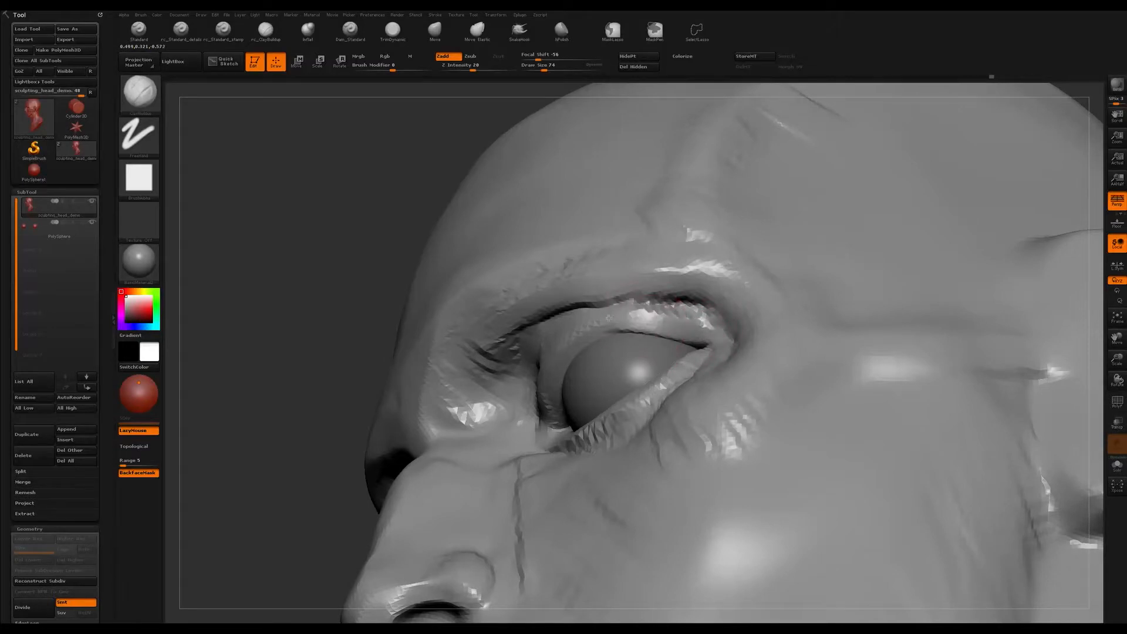
mouse_move(650, 328)
right_down()
mouse_move(623, 376)
mouse_move(578, 367)
right_up()
Step: Adjust the left eyelids around the eyeball with the Move brush and smooth the upper lid's rim
key(b)
key(m)
key(v)
key(bracketright)
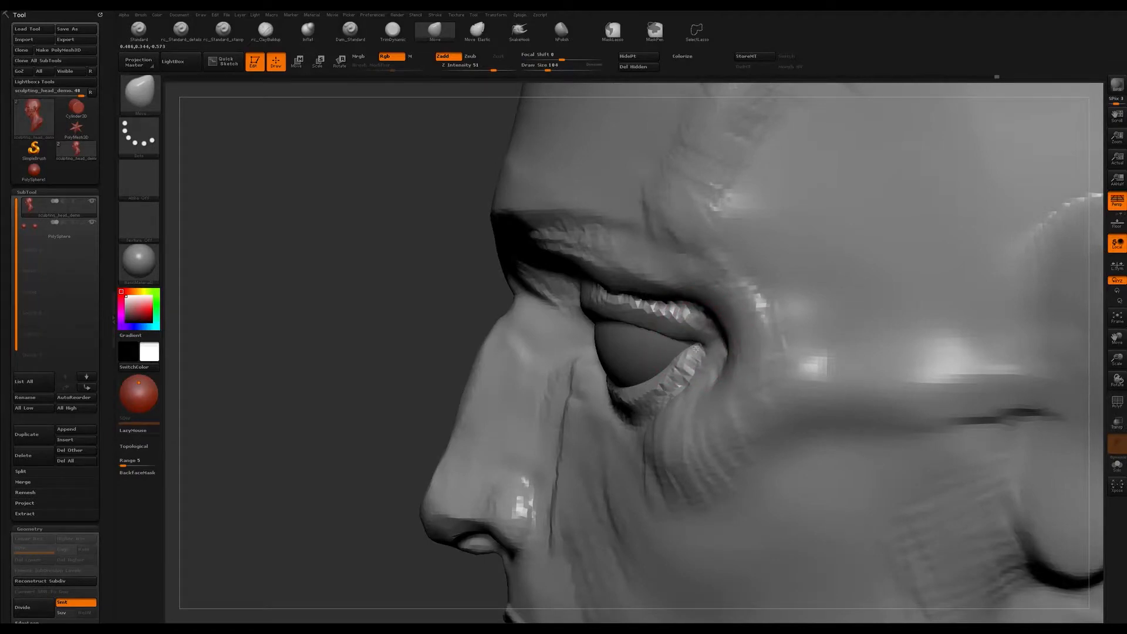
mouse_move(672, 351)
right_down()
mouse_move(711, 354)
mouse_move(697, 331)
mouse_move(675, 350)
right_up()
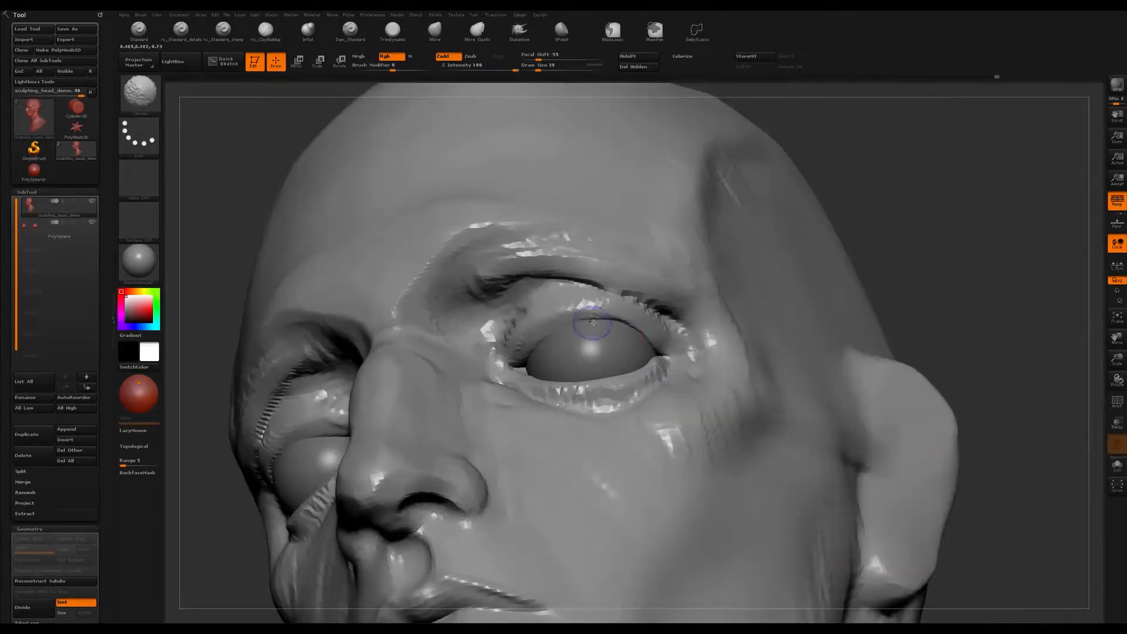
right_drag(649, 345, 642, 362)
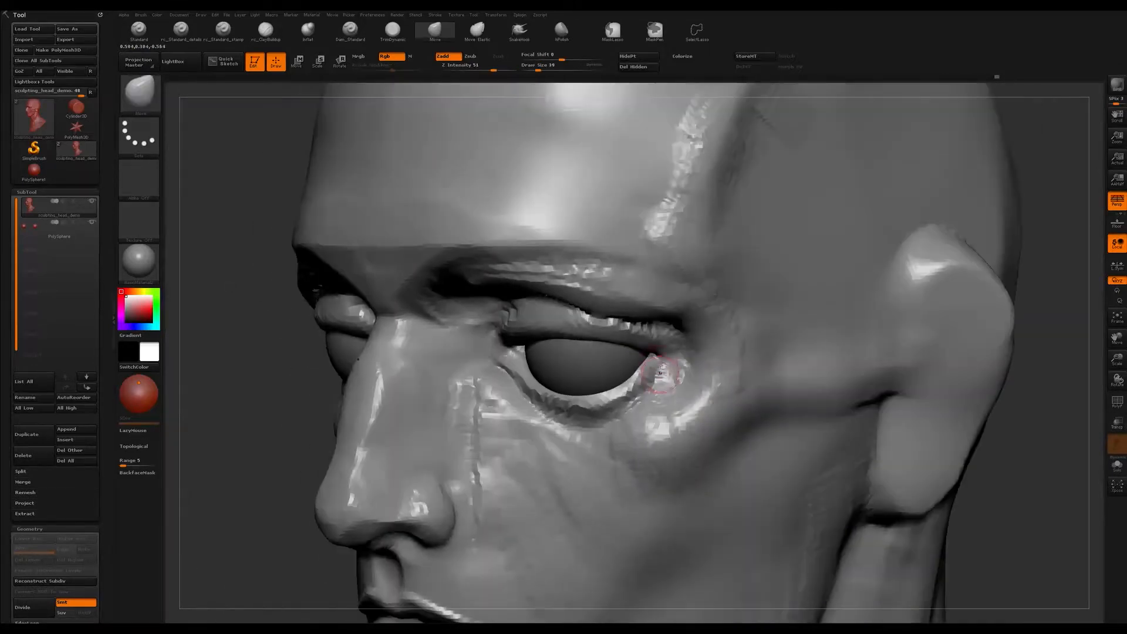
Step: Fill out the left eye's outer corner and lower eyelid with the ClayBuildup brush at a draw size of 68
key(b)
key(c)
key(b)
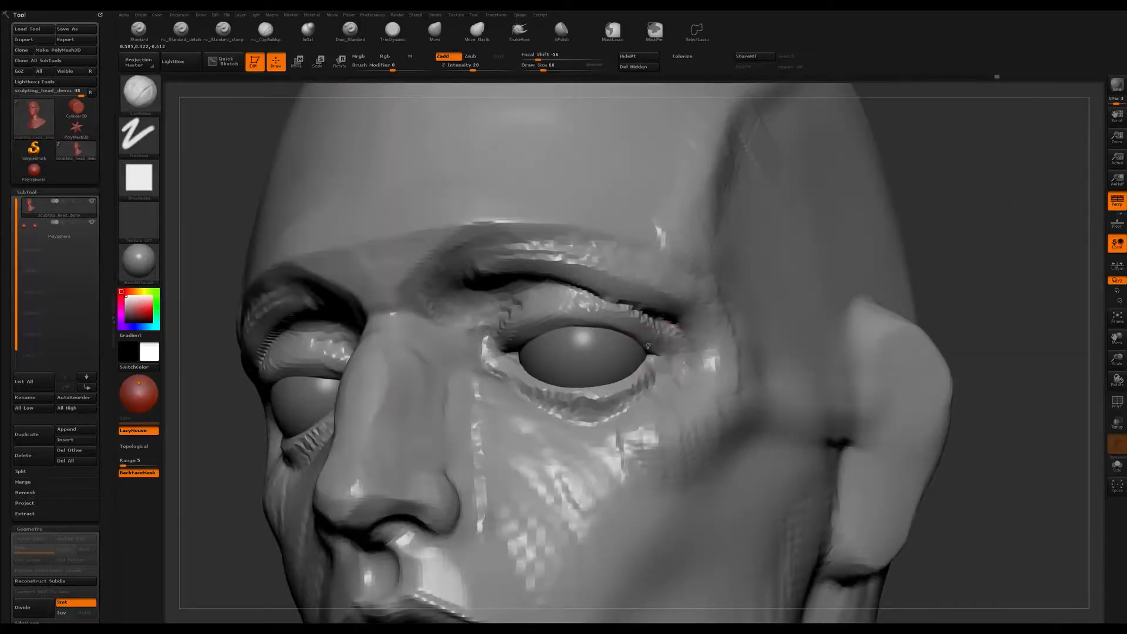
key(shift)
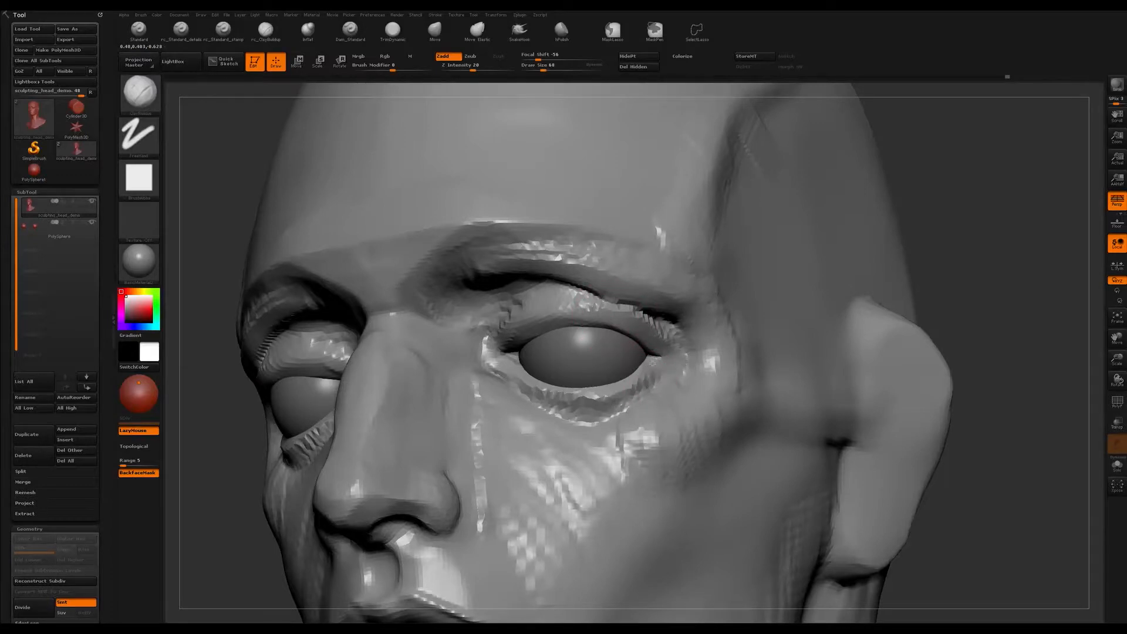
mouse_move(654, 357)
mouse_down()
mouse_move(610, 402)
mouse_move(579, 405)
mouse_move(512, 380)
mouse_up()
right_drag(515, 407, 470, 335)
mouse_move(564, 335)
right_down()
mouse_move(540, 334)
mouse_move(542, 388)
right_up()
ctrl+right_drag(501, 310, 377, 271)
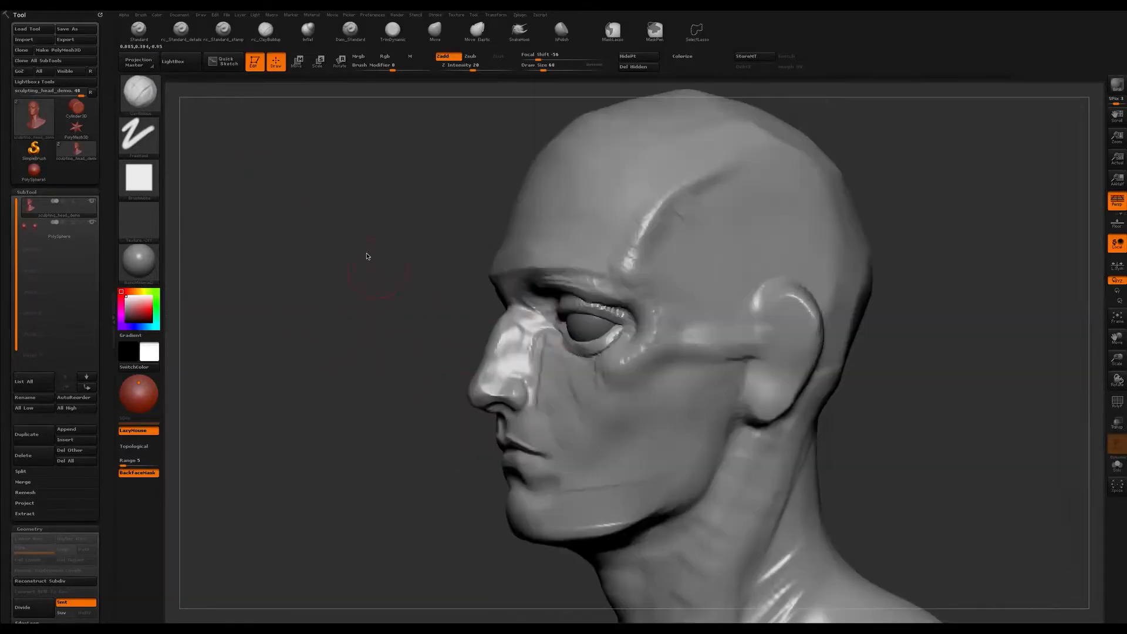
mouse_move(300, 242)
ctrl+mouse_down()
mouse_move(384, 412)
mouse_move(476, 388)
mouse_move(477, 353)
mouse_move(510, 328)
ctrl+mouse_up()
mouse_move(510, 327)
ctrl+right_down()
mouse_move(535, 349)
mouse_move(534, 297)
ctrl+right_up()
Step: Shape the left eye's inner corner and upper eyelid edge with the Standard brush at a draw size of 33
key(b)
key(s)
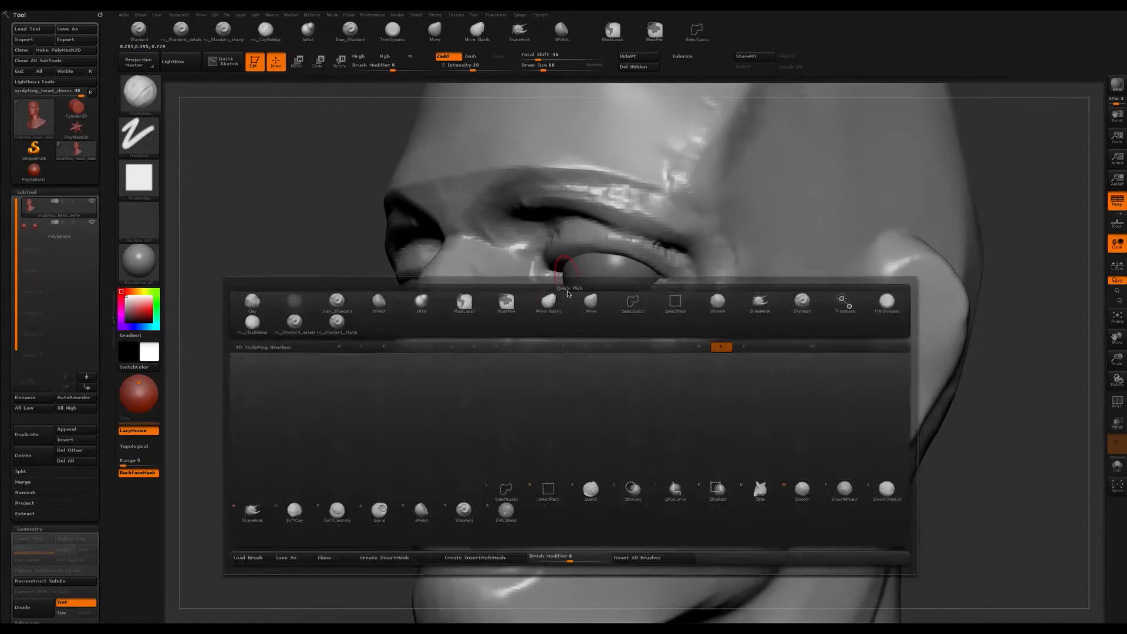
key(t)
key(s)
drag(562, 265, 556, 266)
right_drag(514, 275, 559, 272)
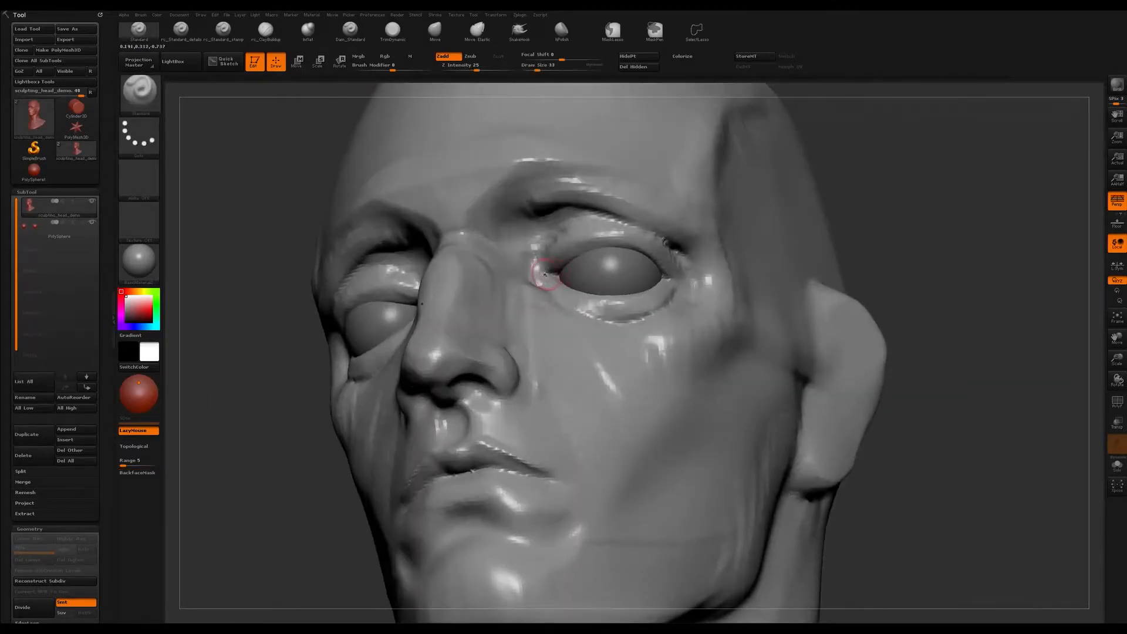
drag(555, 258, 593, 241)
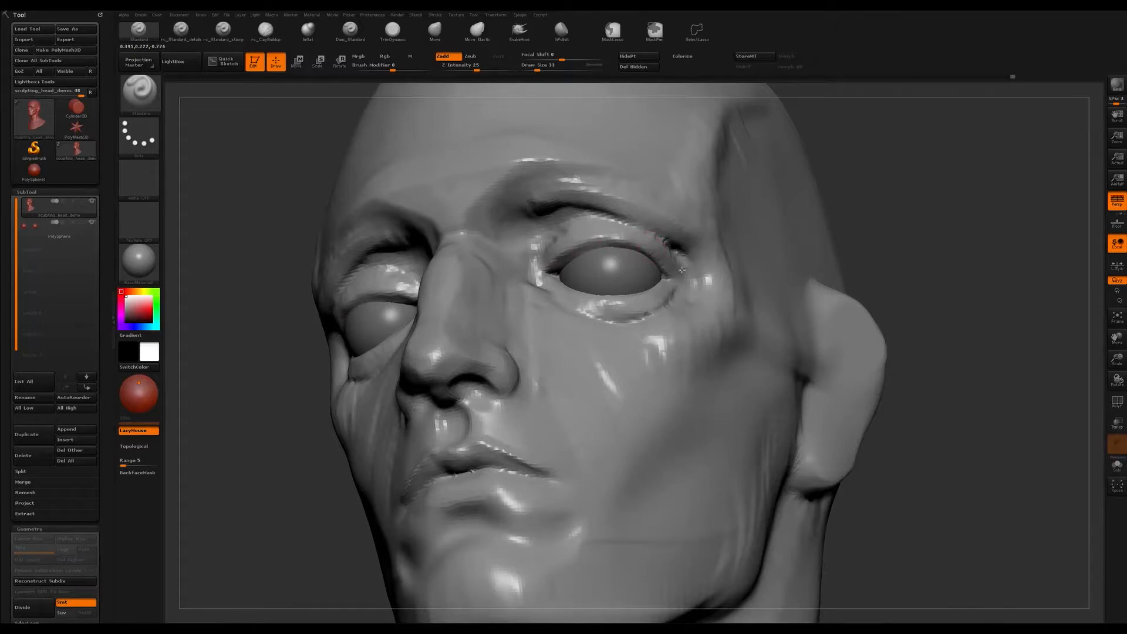
Step: Define the left lower eyelid's rim with the Standard brush at a draw size of 24 and smooth it
right_drag(691, 280, 711, 314)
key(s)
drag(669, 281, 667, 281)
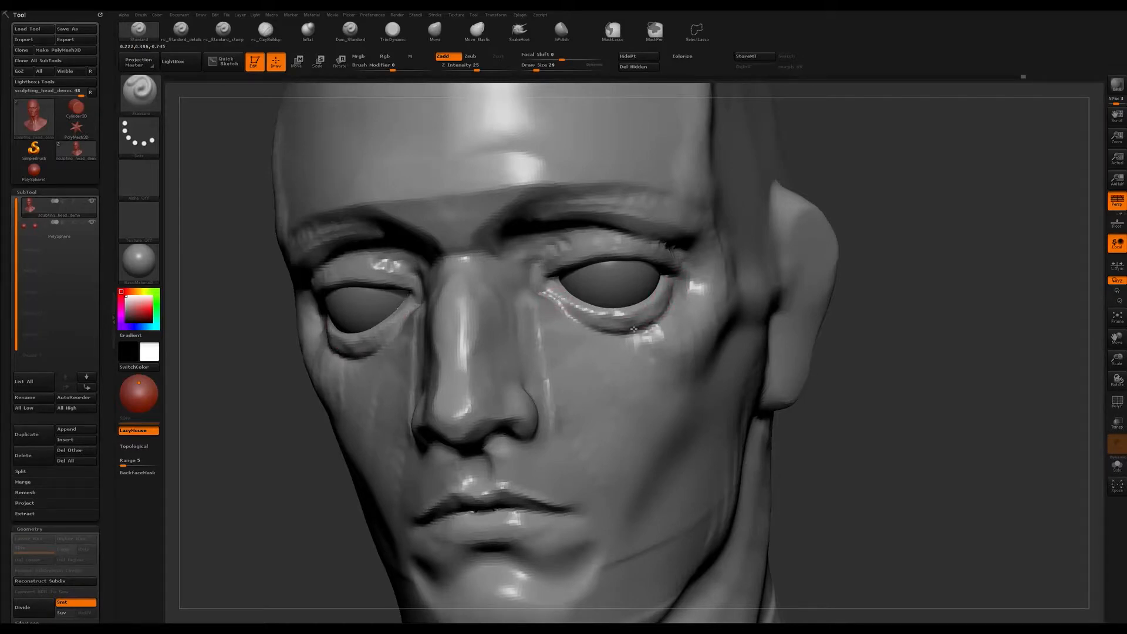
key(shift)
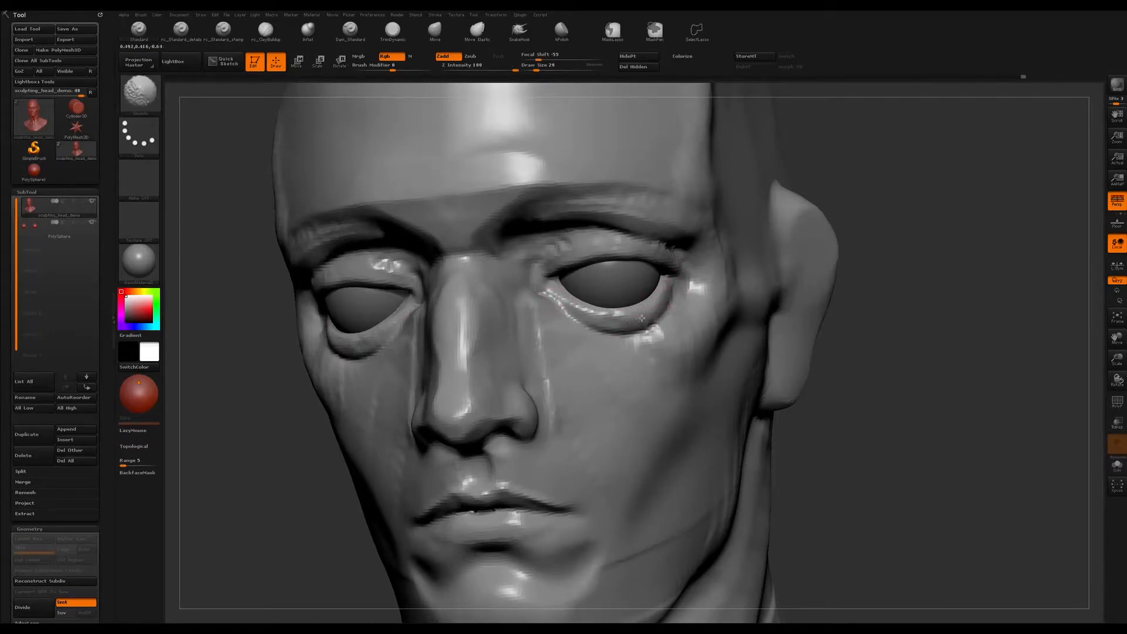
right_drag(563, 309, 616, 352)
mouse_move(616, 352)
ctrl+right_down()
mouse_move(602, 323)
mouse_move(634, 395)
mouse_move(588, 323)
ctrl+right_up()
Step: Adjust the overall shape of the left eye area with the Move brush at a draw size of 104
key(b)
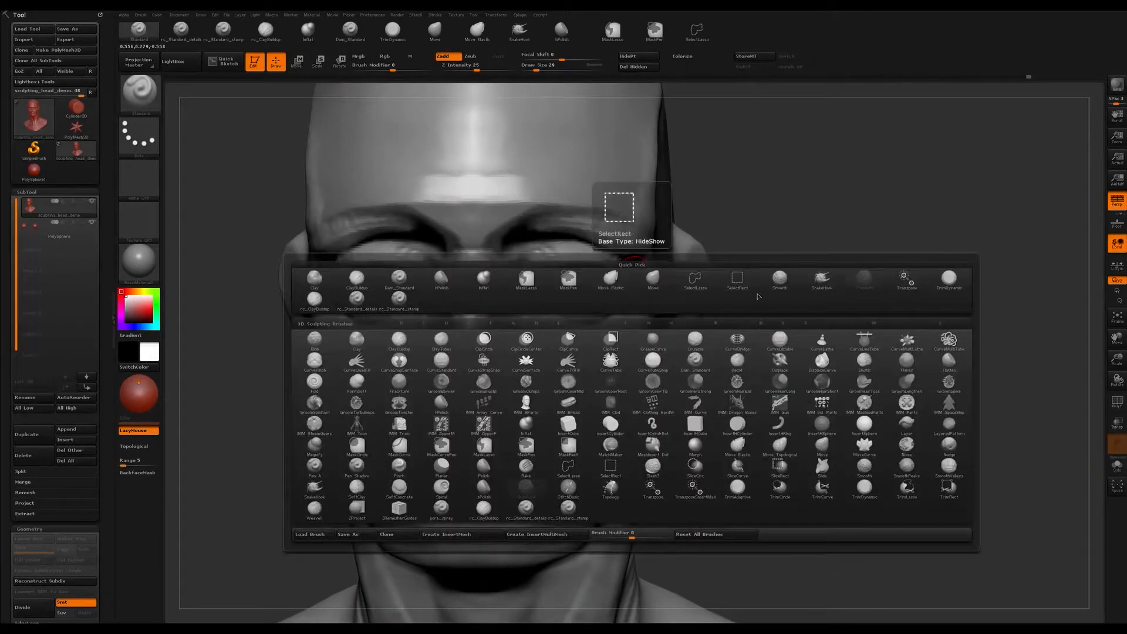
click(653, 285)
key(s)
mouse_move(537, 290)
mouse_down()
mouse_move(550, 287)
mouse_move(533, 280)
mouse_move(568, 270)
mouse_up()
key(s)
mouse_move(645, 285)
right_down()
mouse_move(610, 287)
mouse_move(664, 287)
right_up()
mouse_move(608, 311)
right_down()
mouse_move(586, 314)
mouse_move(604, 308)
right_up()
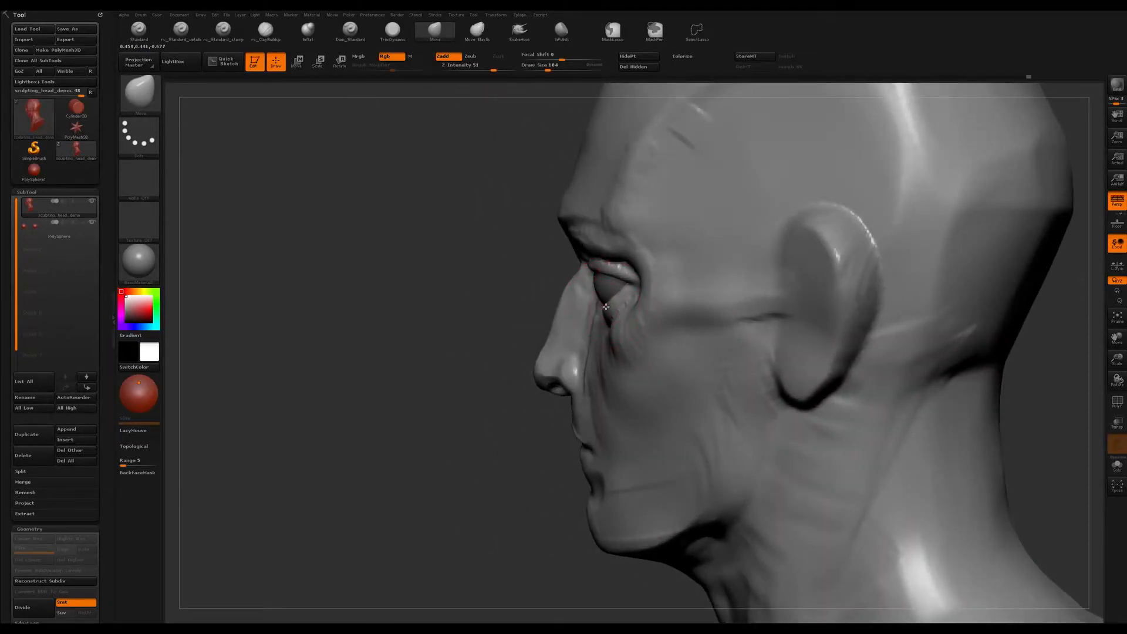
right_drag(602, 310, 618, 288)
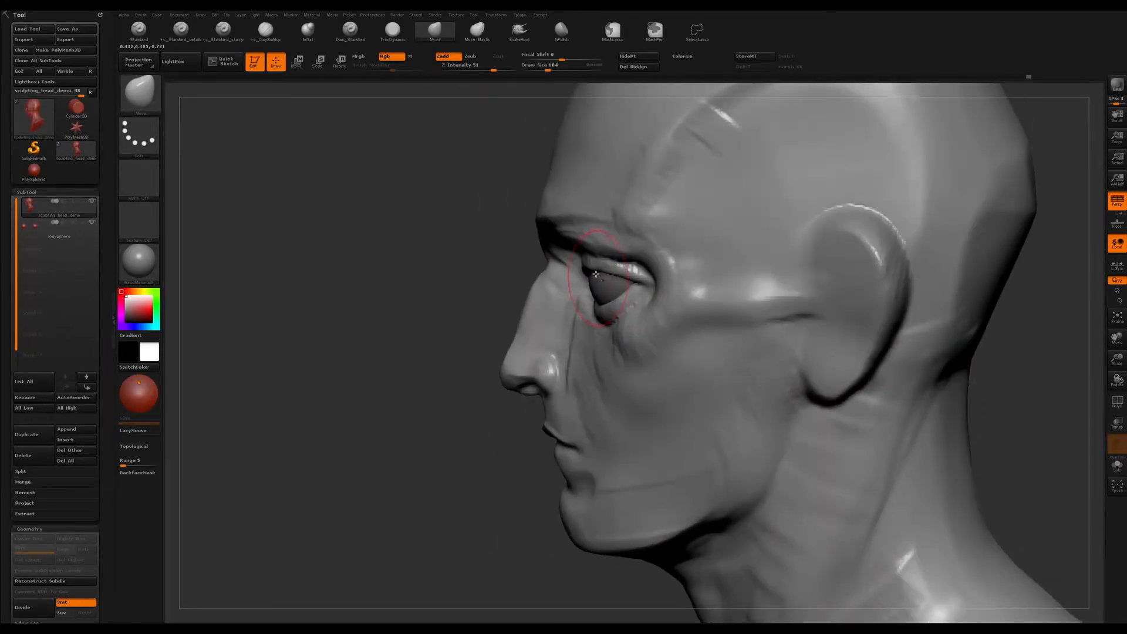
Step: Refine the eyelids' side profile and front outline with the Move brush, reducing the draw size to 71
key(w)
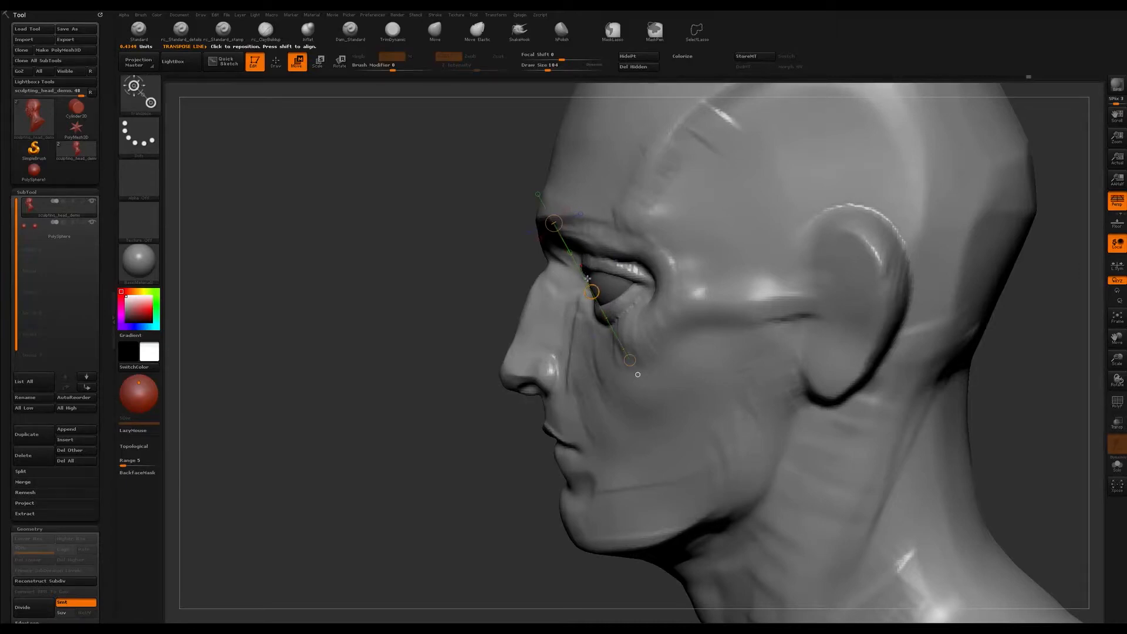
key(q)
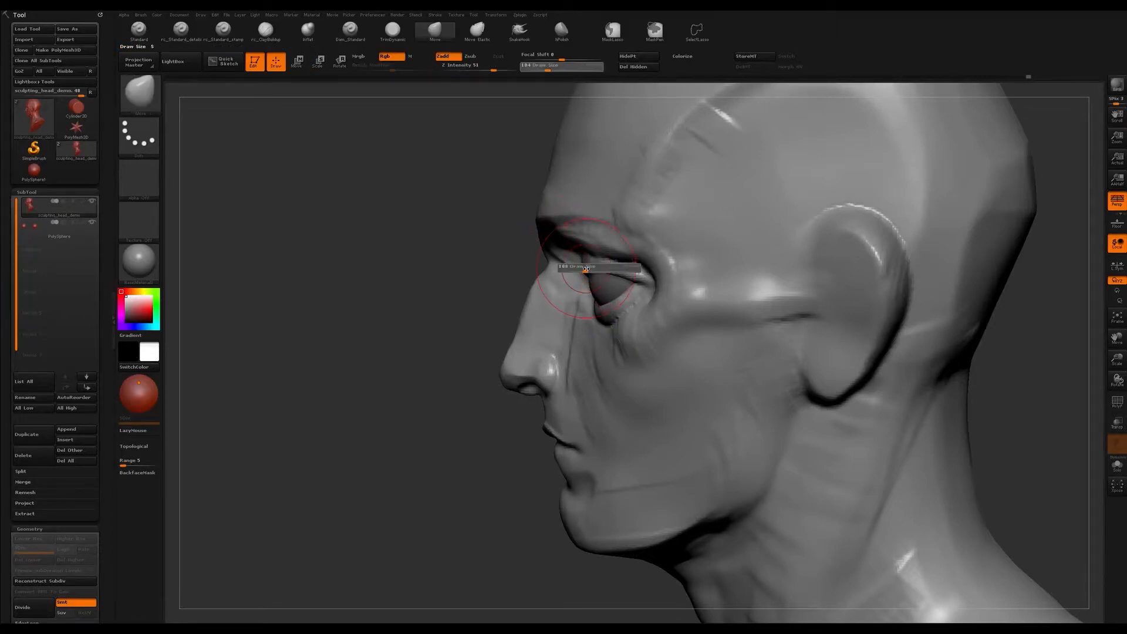
drag(592, 271, 590, 273)
right_drag(564, 303, 699, 301)
drag(625, 278, 645, 281)
key(s)
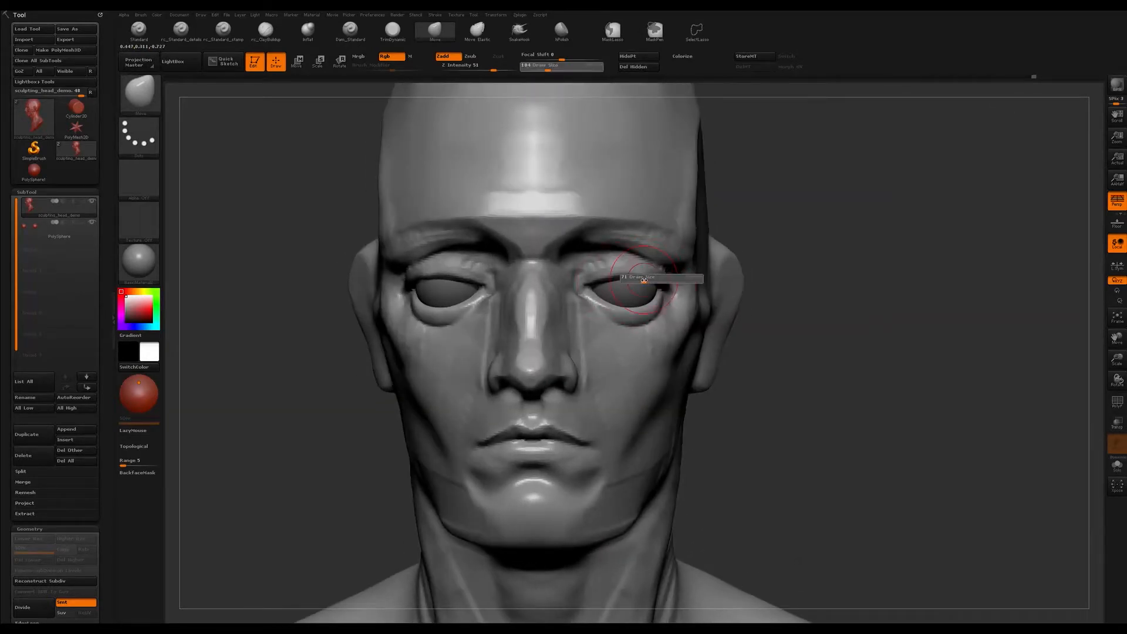
right_drag(680, 292, 692, 358)
ctrl+right_drag(787, 308, 840, 398)
right_drag(838, 347, 657, 321)
alt+right_drag(863, 267, 731, 261)
mouse_move(731, 260)
ctrl+right_down()
mouse_move(738, 307)
mouse_move(783, 306)
ctrl+right_up()
Step: Switch to the ClayBuildup brush at a draw size of 51 and carve the inner groove and bowl of the left ear
key(b)
key(m)
key(v)
key(b)
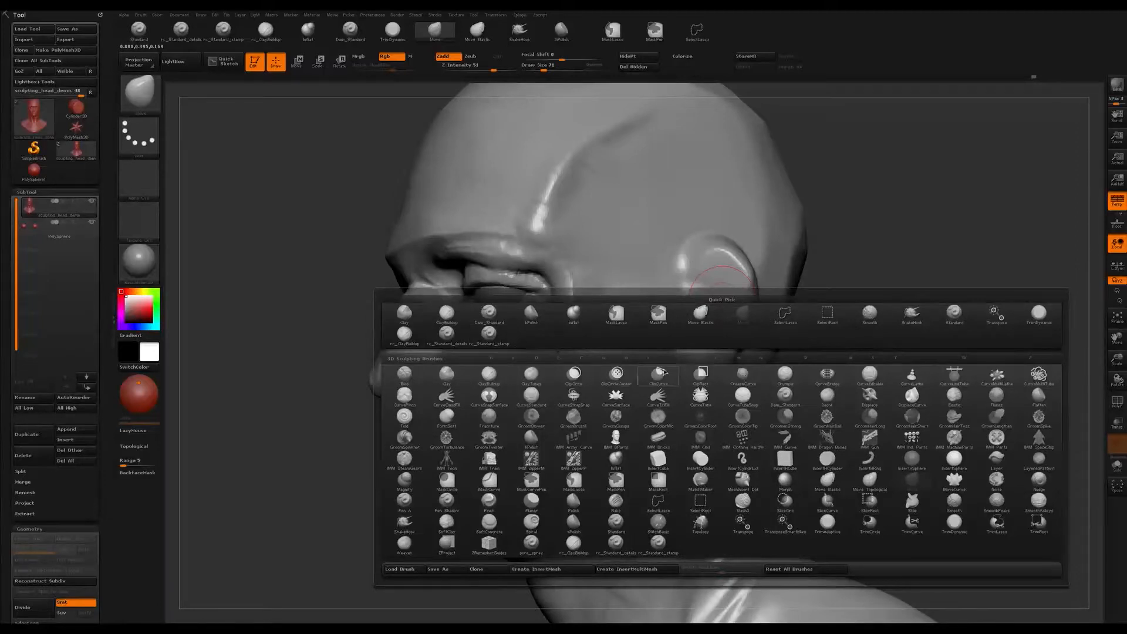
key(c)
key(b)
mouse_move(722, 264)
right_down()
mouse_move(675, 266)
mouse_move(684, 293)
mouse_move(692, 283)
right_up()
key(b)
key(m)
key(v)
key(b)
key(c)
key(b)
key(s)
mouse_move(692, 283)
mouse_down()
mouse_move(703, 279)
mouse_move(713, 311)
mouse_move(711, 352)
mouse_move(695, 378)
mouse_move(646, 381)
mouse_up()
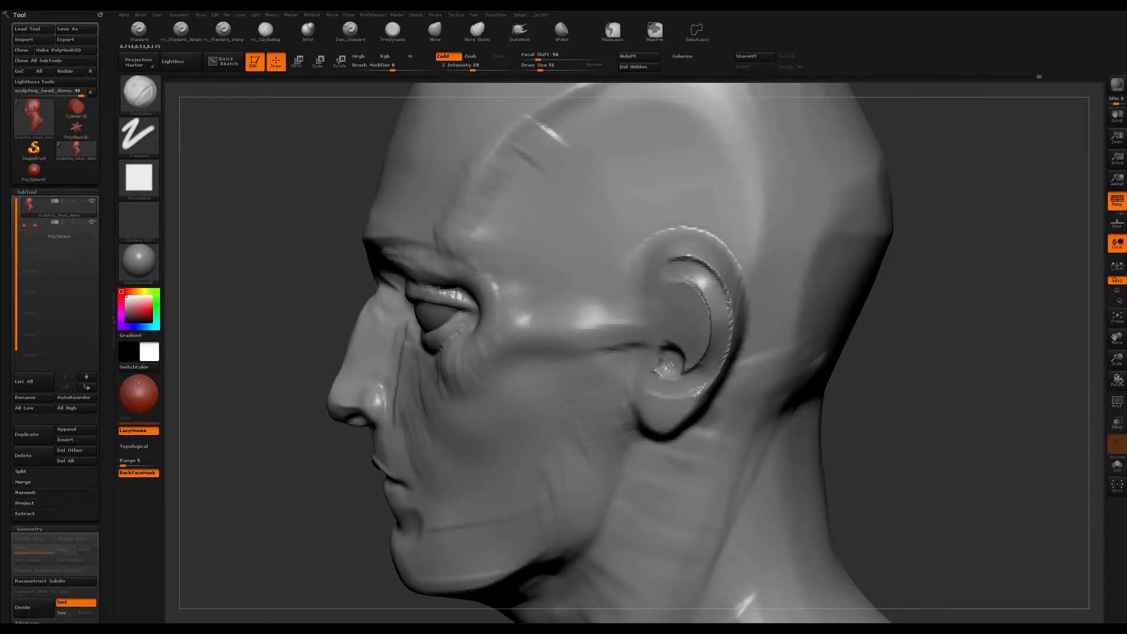
Step: Carve the front edge of the left ear's rim and model the inner folds above the ear canal
drag(679, 353, 678, 340)
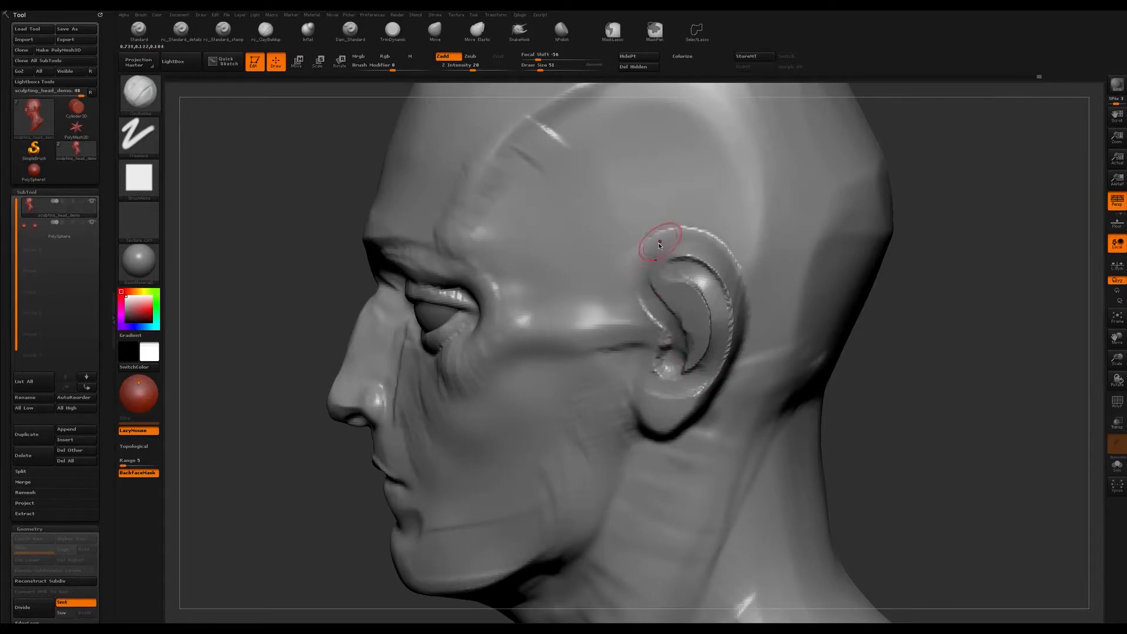
mouse_move(683, 277)
mouse_down()
mouse_move(674, 296)
mouse_move(688, 306)
mouse_move(692, 288)
mouse_move(682, 305)
mouse_move(704, 306)
mouse_move(704, 317)
mouse_move(706, 299)
mouse_move(681, 281)
mouse_move(700, 287)
mouse_up()
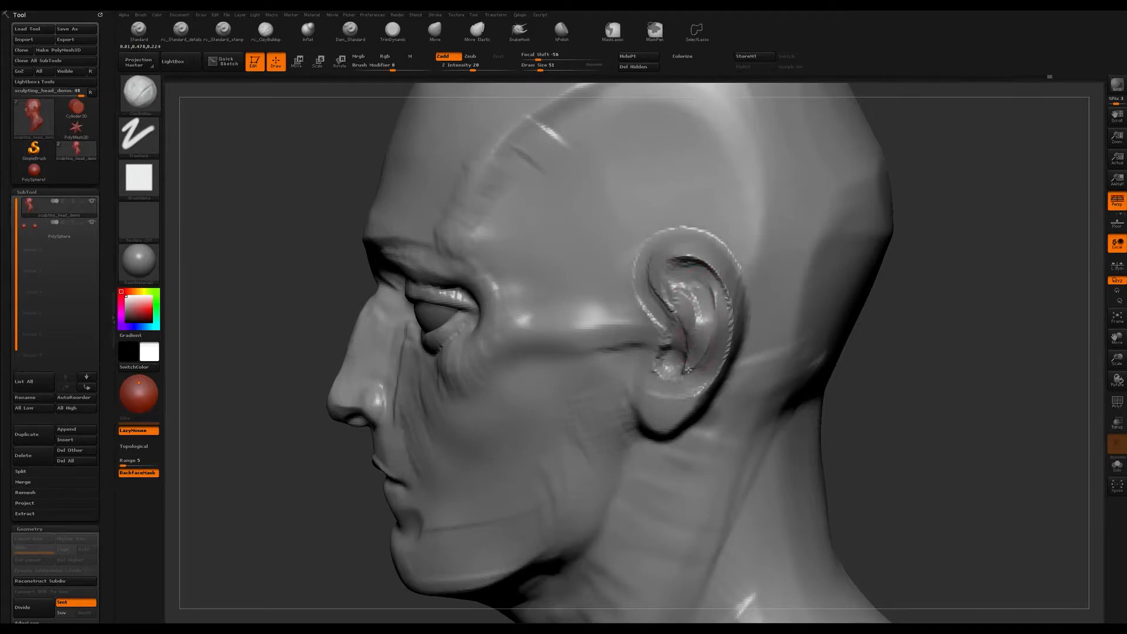
drag(698, 346, 706, 303)
mouse_move(706, 303)
right_down()
mouse_move(575, 294)
mouse_move(699, 274)
mouse_move(674, 266)
right_up()
Step: Sharpen the groove along the inside of the left ear's outer rim with the Standard brush
key(b)
key(s)
key(t)
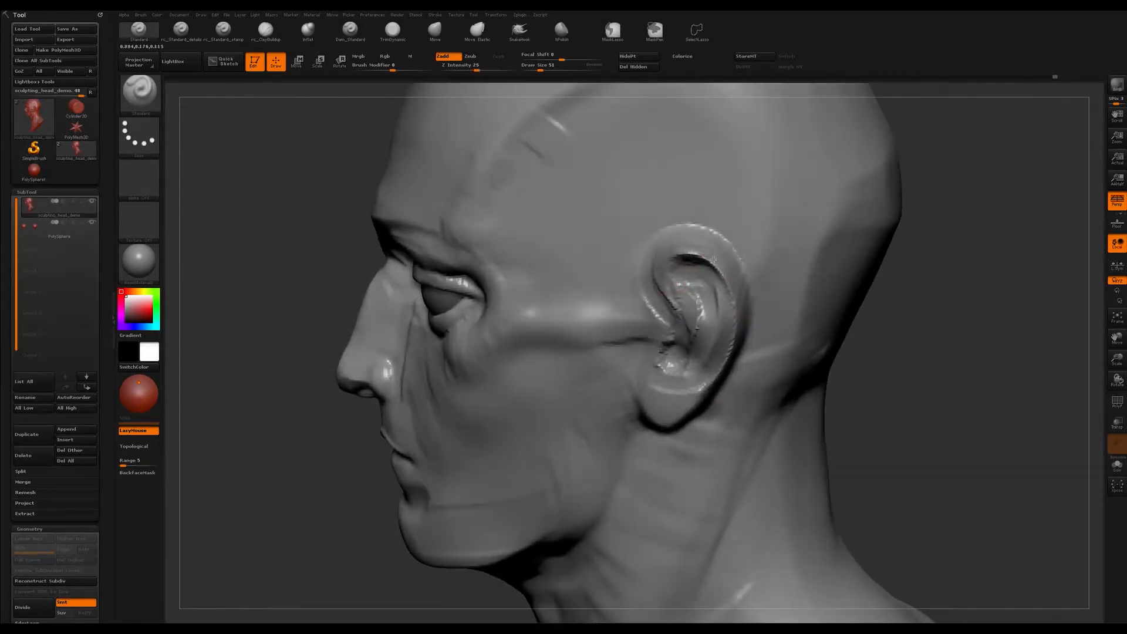
right_drag(730, 296, 728, 269)
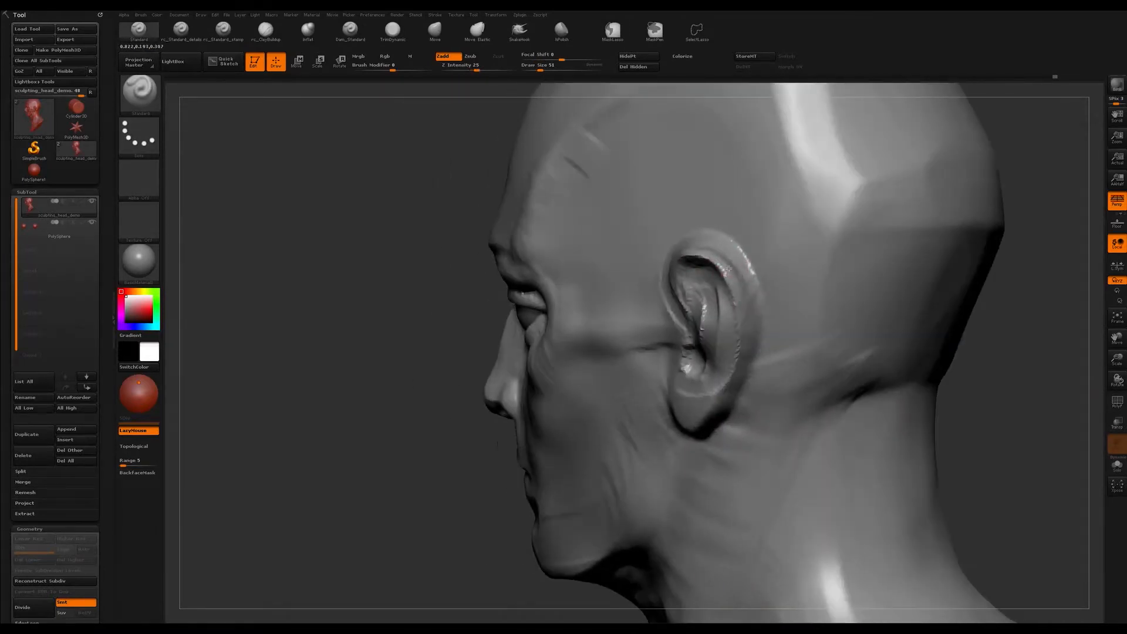
drag(740, 344, 732, 371)
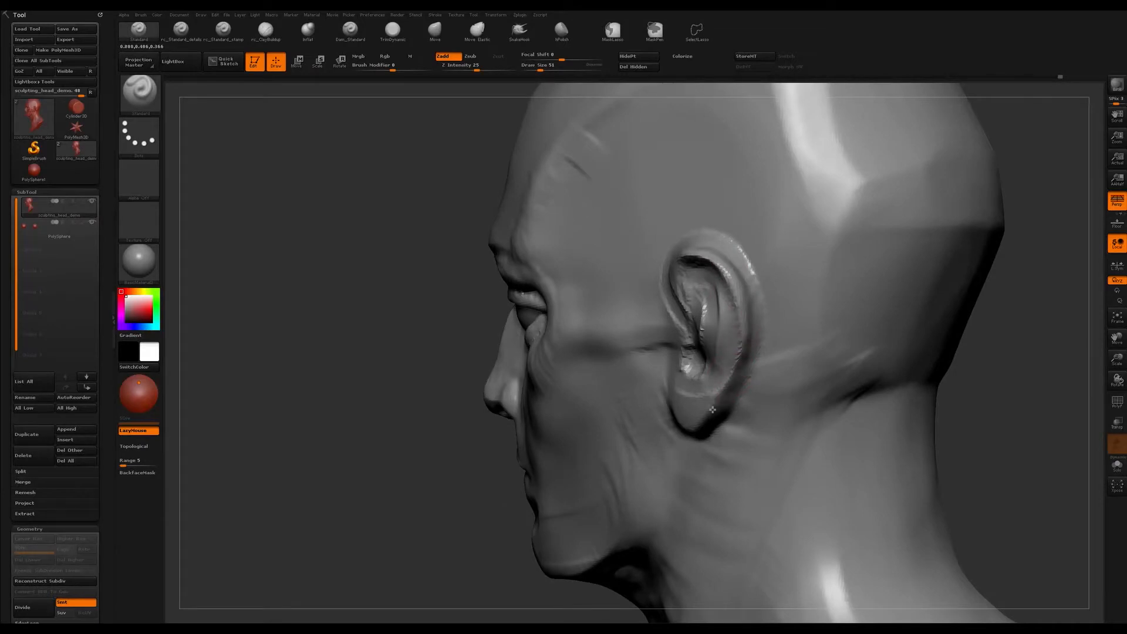
Step: Deepen the crease behind the left earlobe and rim to separate the ear from the head
mouse_move(686, 427)
right_down()
mouse_move(755, 327)
mouse_move(698, 420)
right_up()
mouse_move(686, 433)
mouse_down()
mouse_move(666, 445)
mouse_move(710, 419)
mouse_move(733, 378)
mouse_up()
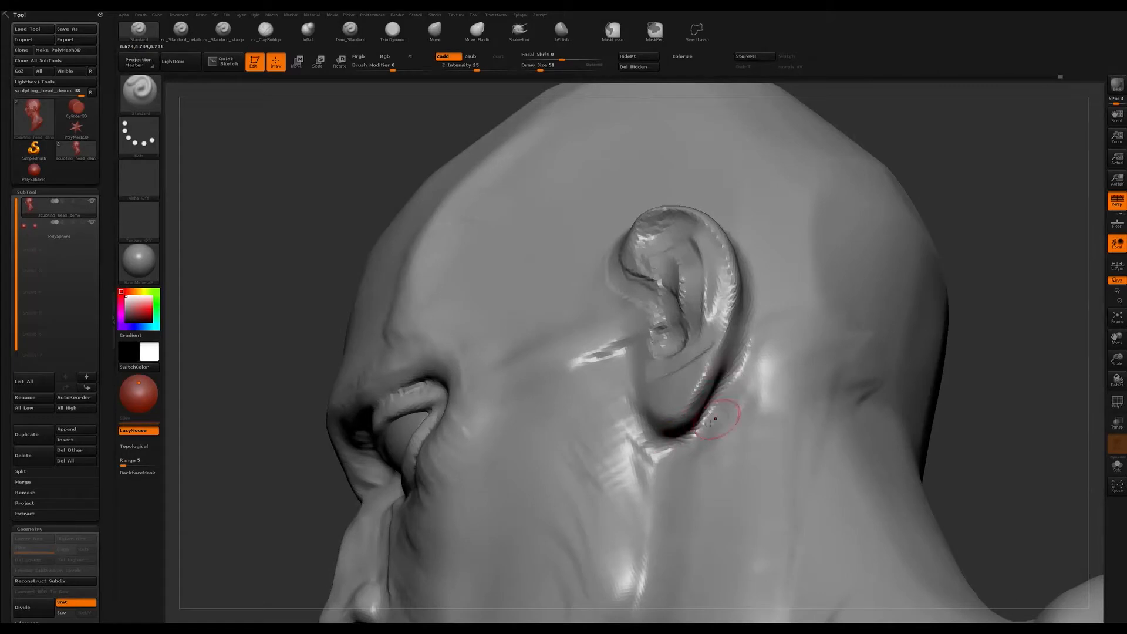
mouse_move(723, 415)
right_down()
mouse_move(704, 420)
mouse_move(715, 399)
right_up()
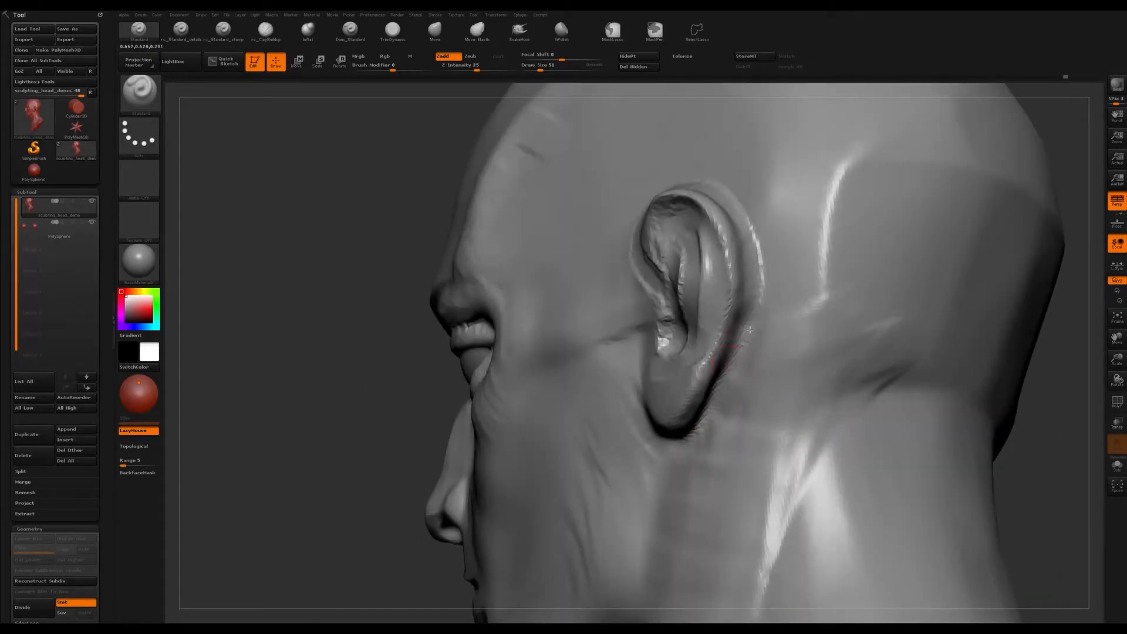
right_drag(778, 275, 759, 328)
right_drag(738, 249, 722, 232)
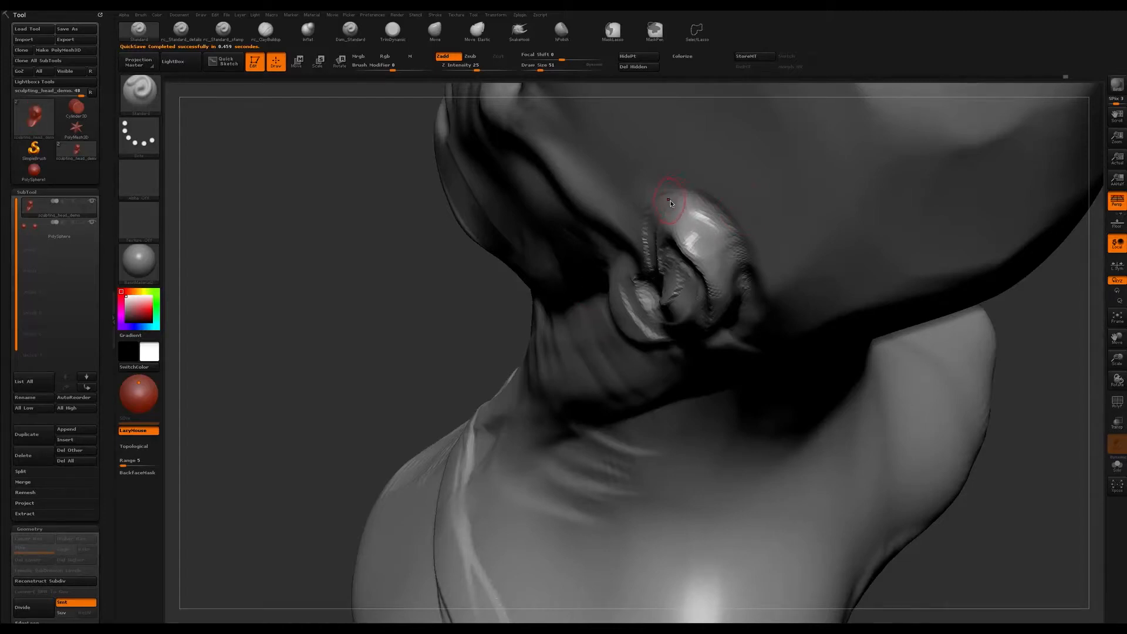
Step: Strengthen the crease behind the left ear with the Standard brush, following the back of the rim down to the lobe
drag(679, 205, 718, 242)
right_drag(718, 242, 708, 239)
drag(725, 250, 758, 333)
mouse_move(757, 323)
right_down()
mouse_move(750, 300)
mouse_move(750, 326)
right_up()
drag(752, 329, 761, 411)
drag(755, 333, 762, 432)
right_drag(758, 390, 813, 404)
drag(766, 406, 738, 485)
Step: Build up the surface behind the left ear with radiating ClayBuildup strokes at a draw size of 114 and smooth them
key(b)
key(c)
key(b)
key(s)
click(782, 418)
mouse_move(785, 458)
mouse_down()
mouse_move(778, 450)
mouse_move(790, 460)
mouse_up()
mouse_move(776, 425)
mouse_down()
mouse_move(800, 448)
mouse_move(813, 438)
mouse_up()
mouse_move(786, 399)
mouse_down()
mouse_move(823, 430)
mouse_move(833, 409)
mouse_up()
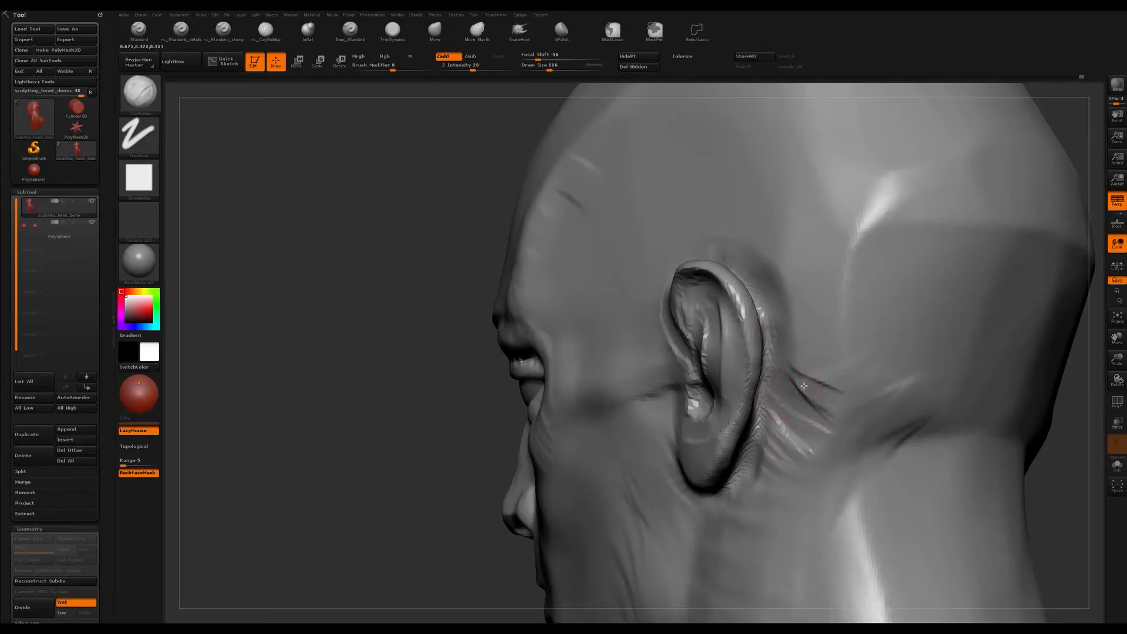
drag(787, 364, 830, 399)
drag(784, 331, 822, 361)
drag(773, 300, 828, 341)
drag(760, 252, 799, 281)
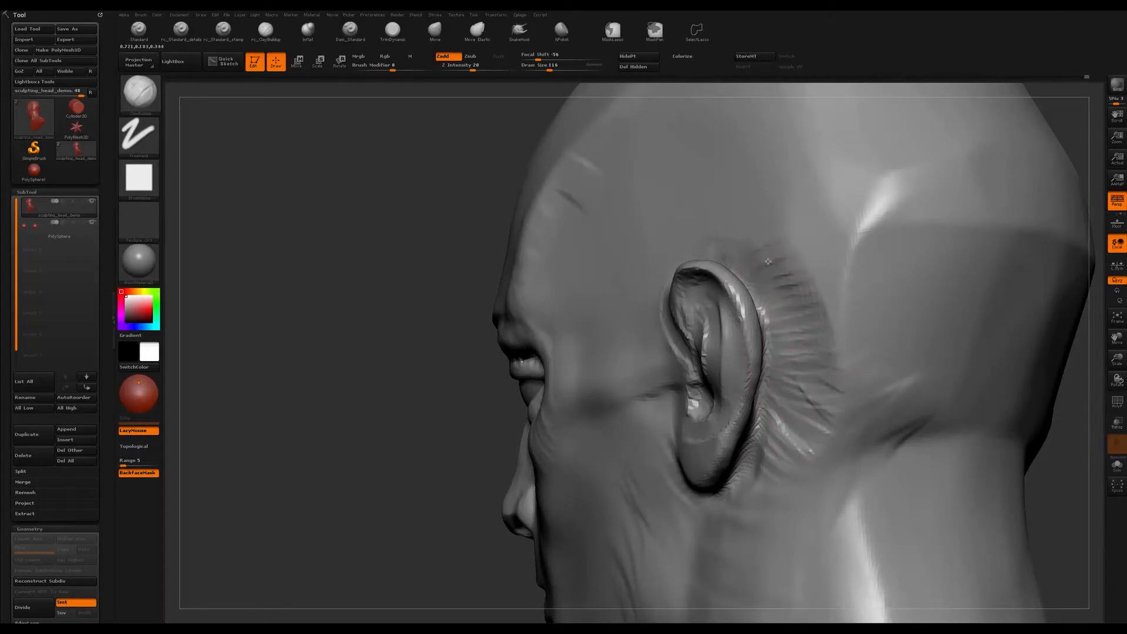
mouse_move(651, 205)
right_down()
mouse_move(687, 221)
mouse_move(655, 217)
right_up()
shift+drag(797, 270, 847, 410)
Step: Extend the ClayBuildup strokes from behind the left ear across the side of the skull at a draw size of 112
alt+right_drag(847, 411, 757, 375)
key(s)
mouse_move(757, 375)
mouse_down()
mouse_move(829, 410)
mouse_move(798, 361)
mouse_up()
mouse_move(798, 357)
mouse_down()
mouse_move(763, 353)
mouse_move(769, 288)
mouse_move(725, 227)
mouse_up()
mouse_move(810, 310)
ctrl+right_down()
mouse_move(757, 278)
mouse_move(795, 327)
mouse_move(845, 452)
mouse_move(829, 437)
mouse_move(840, 440)
mouse_move(822, 443)
mouse_move(852, 448)
mouse_move(804, 434)
ctrl+right_up()
mouse_move(804, 434)
ctrl+right_down()
mouse_move(722, 514)
mouse_move(769, 452)
ctrl+right_up()
key(s)
mouse_move(773, 367)
mouse_down()
mouse_move(762, 367)
mouse_move(783, 335)
mouse_move(734, 418)
mouse_move(792, 446)
mouse_up()
right_drag(833, 397, 790, 377)
Step: Smooth the inner folds and bowl of the left ear
key(shift)
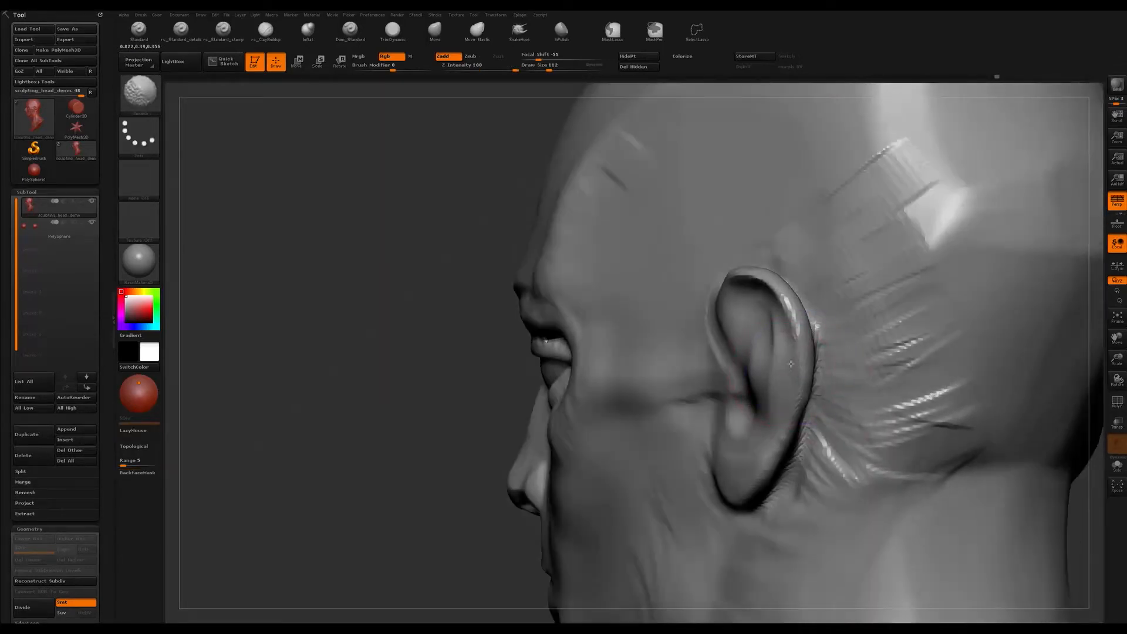
shift+drag(748, 293, 790, 434)
mouse_move(790, 434)
ctrl+right_down()
mouse_move(763, 393)
mouse_move(818, 392)
ctrl+right_up()
ctrl+right_drag(706, 452, 795, 355)
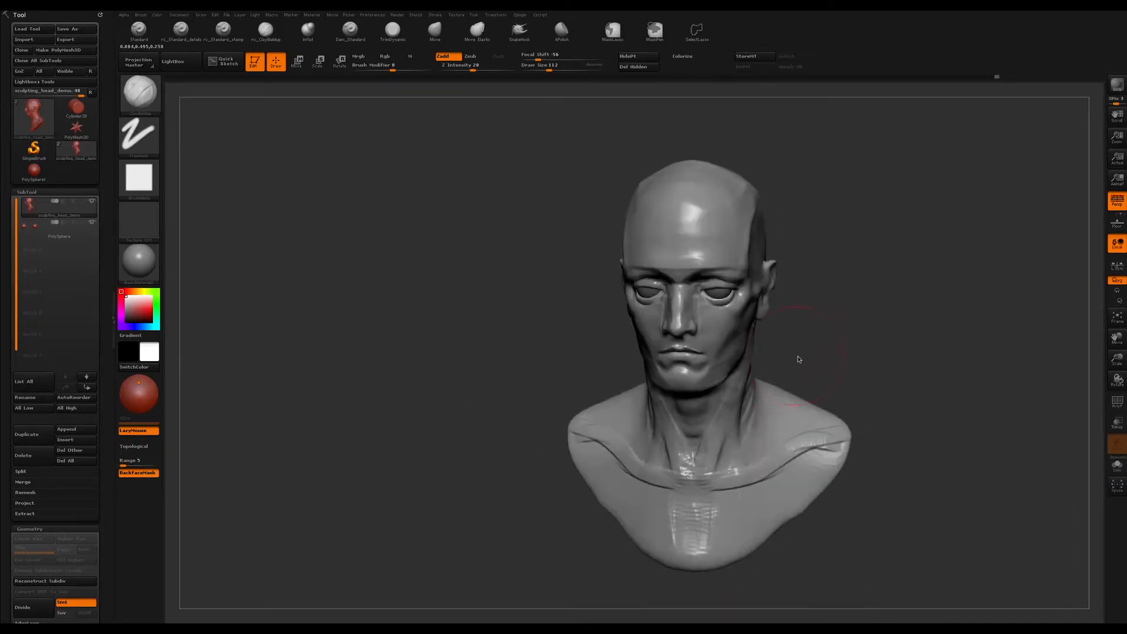
Step: Reshape the skull's outline with the Move brush, adjusting the draw size to about 167
ctrl+right_drag(761, 253, 692, 147)
key(b)
key(m)
key(v)
key(s)
mouse_move(724, 224)
mouse_down()
mouse_move(737, 219)
mouse_move(729, 198)
mouse_move(715, 236)
mouse_up()
key(s)
right_drag(683, 213, 674, 184)
key(s)
drag(673, 178, 680, 178)
drag(676, 177, 662, 167)
right_drag(662, 171, 705, 202)
key(s)
drag(713, 238, 727, 251)
mouse_move(695, 237)
right_down()
mouse_move(729, 221)
mouse_move(744, 225)
mouse_move(736, 230)
right_up()
mouse_move(672, 449)
ctrl+right_down()
mouse_move(675, 405)
mouse_move(699, 381)
mouse_move(649, 385)
ctrl+right_up()
drag(762, 391, 552, 355)
drag(611, 353, 720, 338)
Step: Build up the side and back of the neck with ClayBuildup at a draw size of 124 and smooth the strokes
key(b)
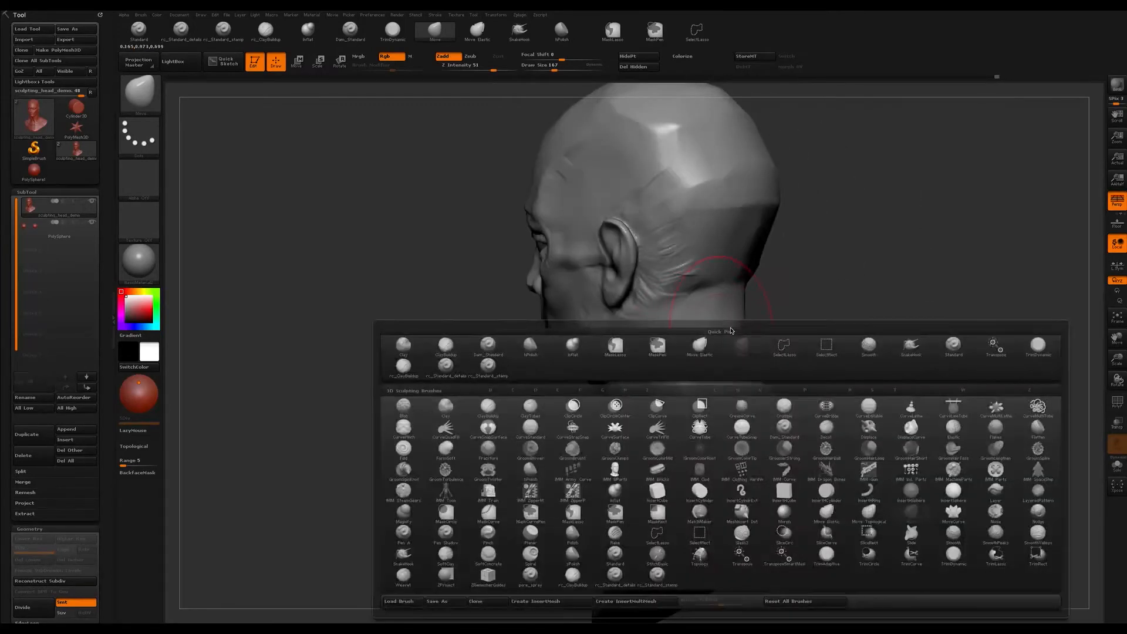
key(c)
key(b)
key(bracketleft)
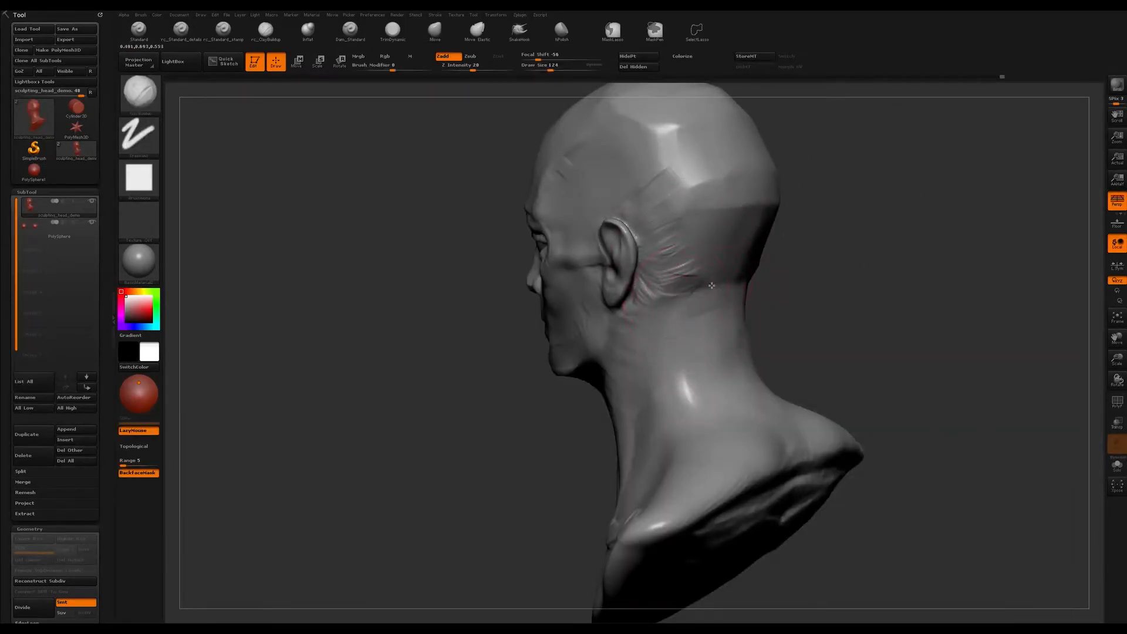
drag(721, 287, 707, 291)
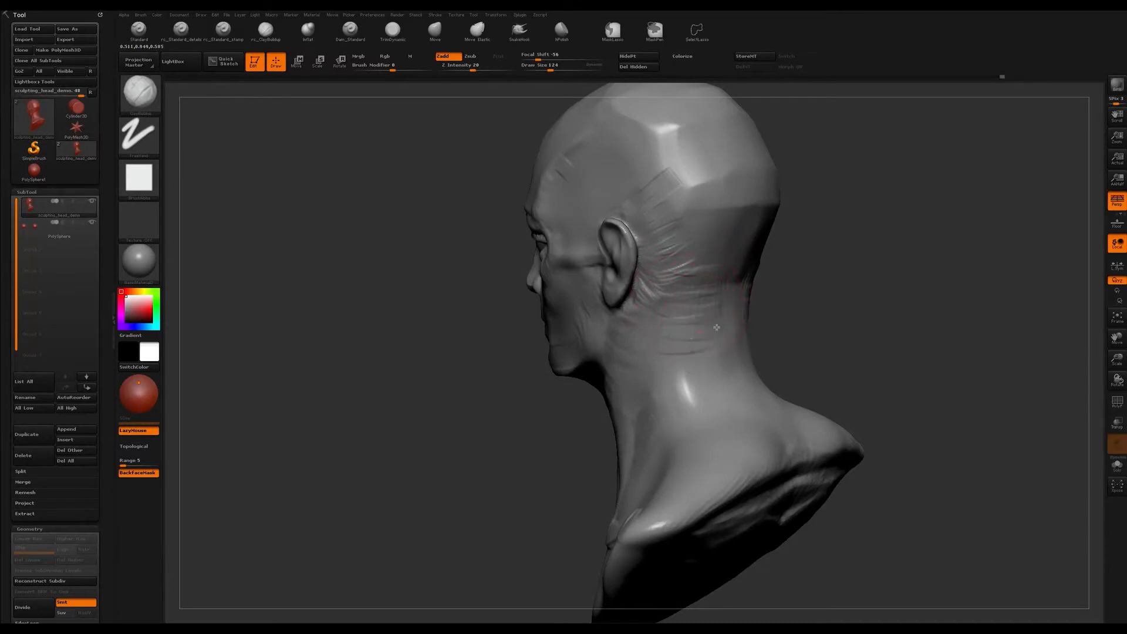
mouse_move(709, 348)
right_down()
mouse_move(741, 353)
mouse_move(695, 329)
mouse_move(682, 287)
right_up()
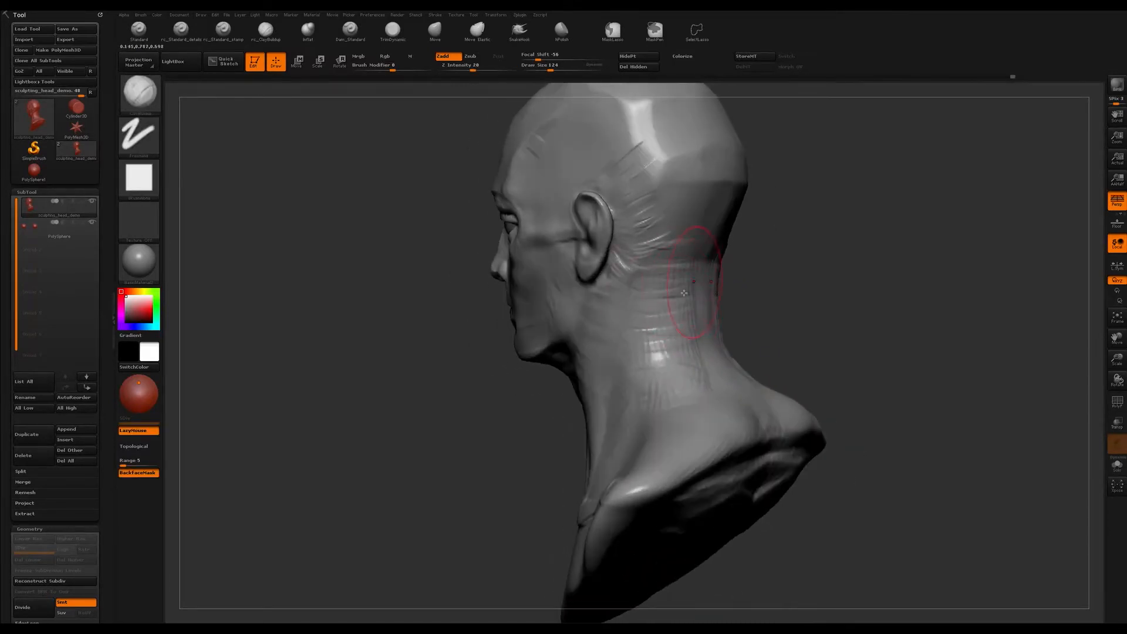
mouse_move(742, 370)
right_down()
mouse_move(704, 382)
mouse_move(685, 346)
mouse_move(741, 370)
right_up()
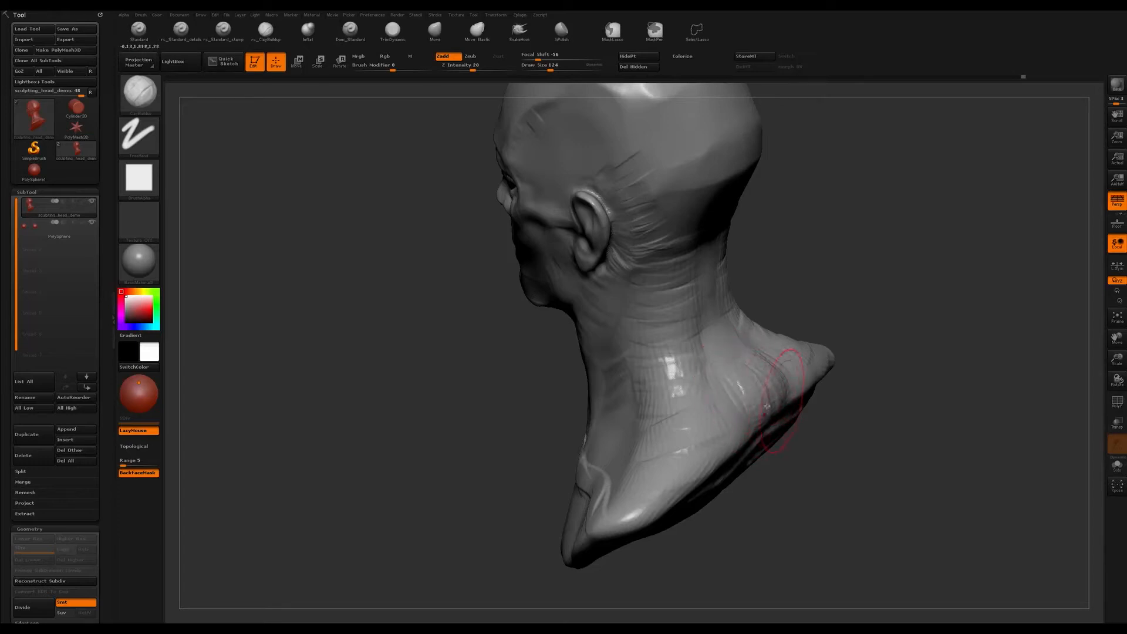
key(shift)
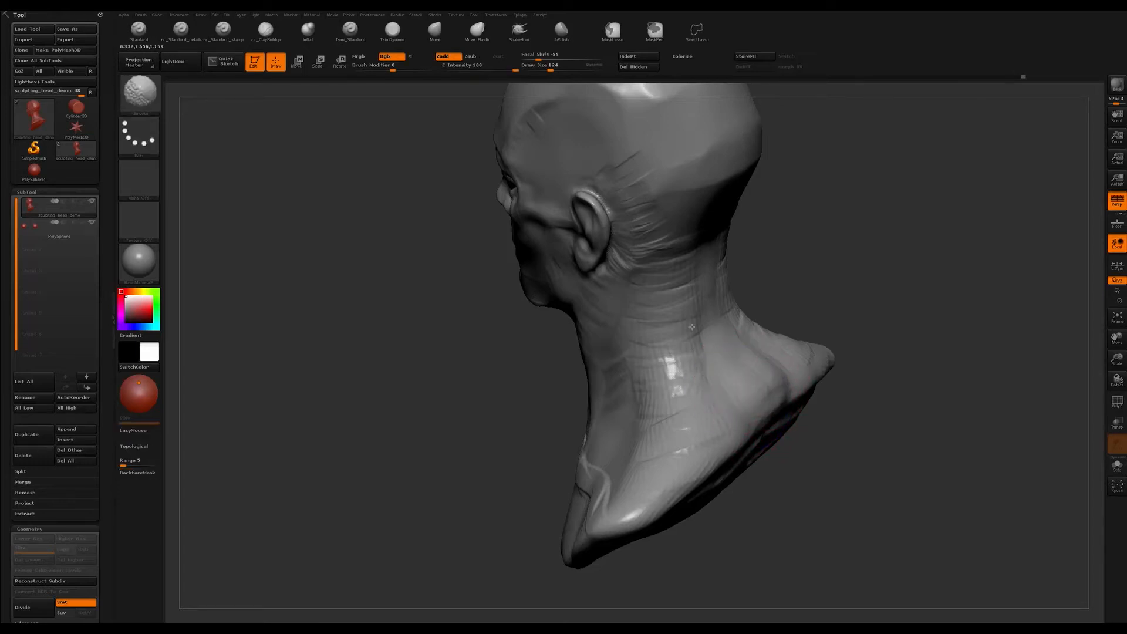
right_drag(617, 151, 666, 241)
Step: Flatten the upper side of the skull above the temple with the hPolish brush at a draw size of 124
key(b)
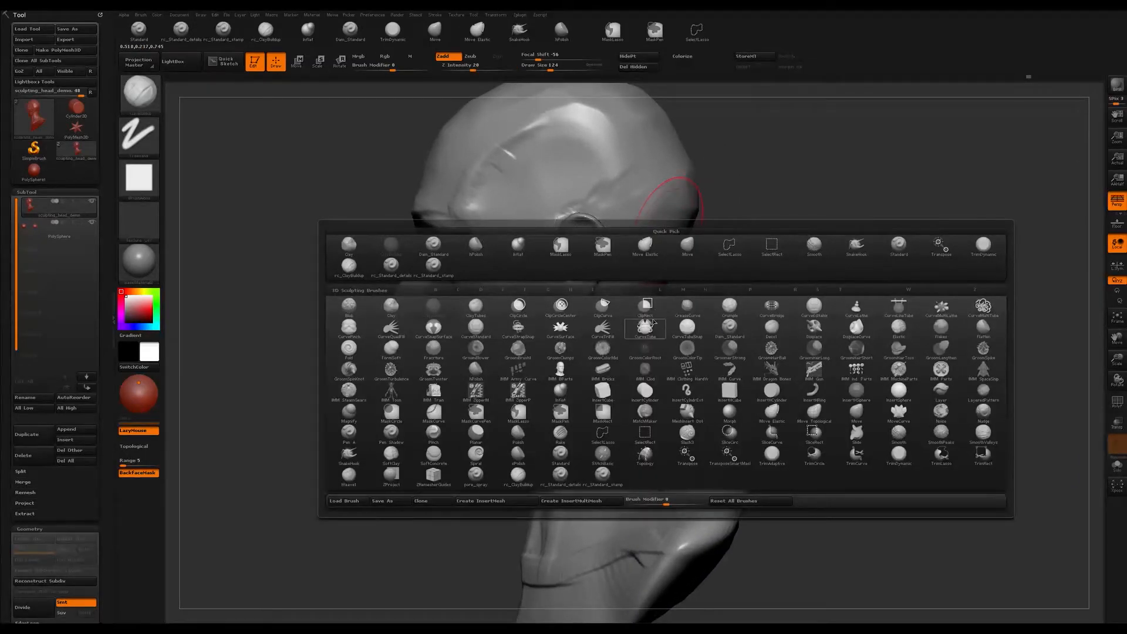
key(h)
key(p)
mouse_move(643, 168)
right_down()
mouse_move(687, 171)
mouse_move(692, 183)
mouse_move(571, 175)
right_up()
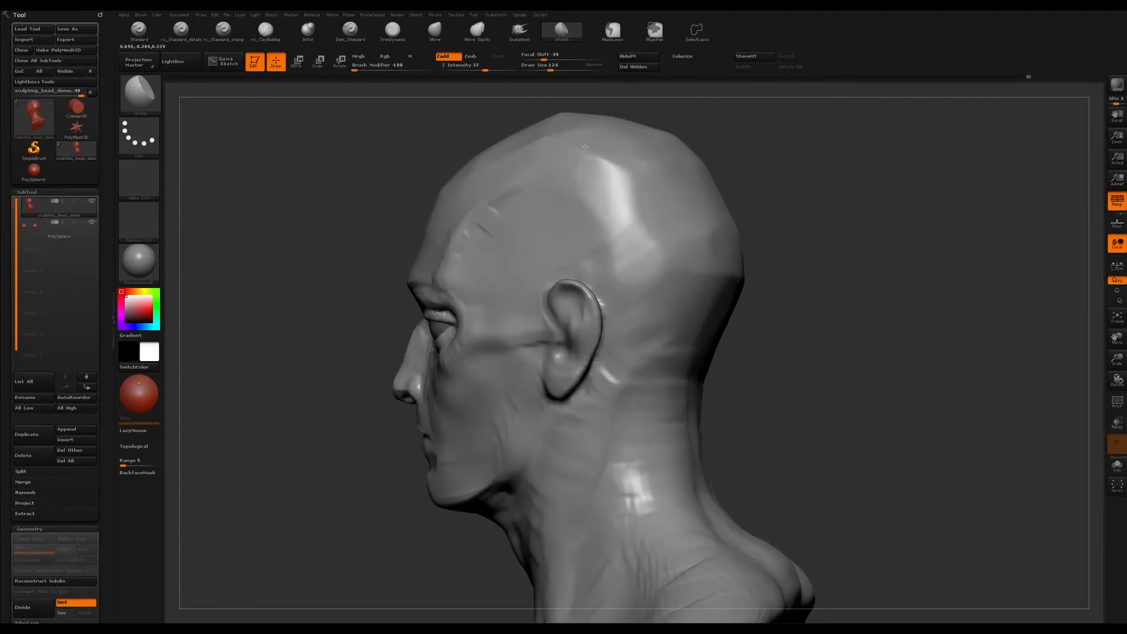
right_drag(567, 144, 534, 165)
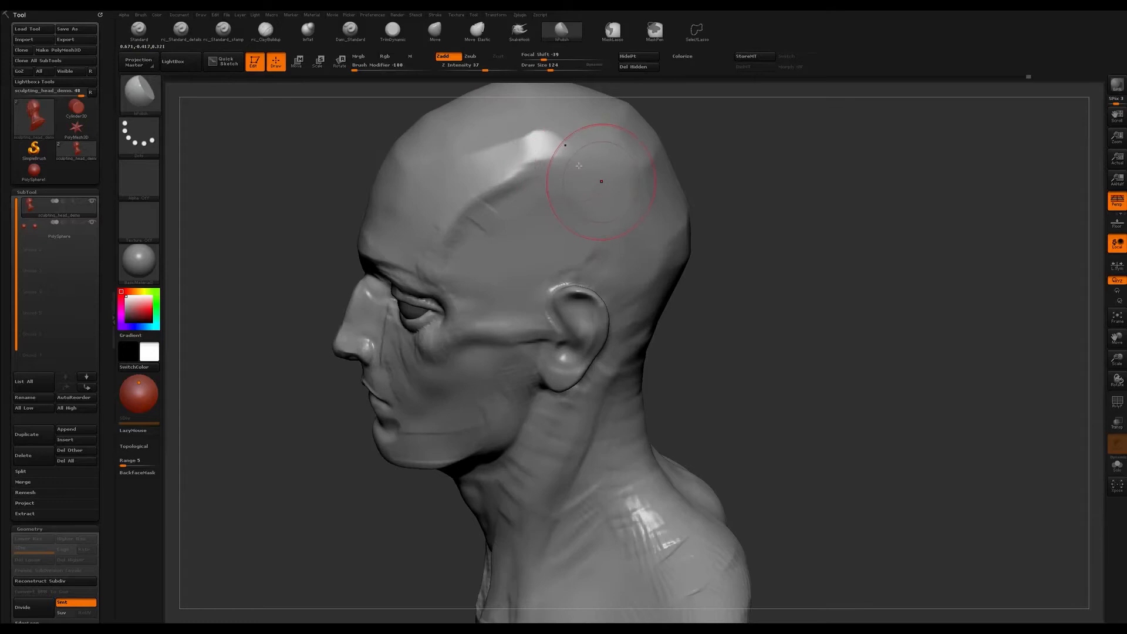
drag(552, 139, 516, 149)
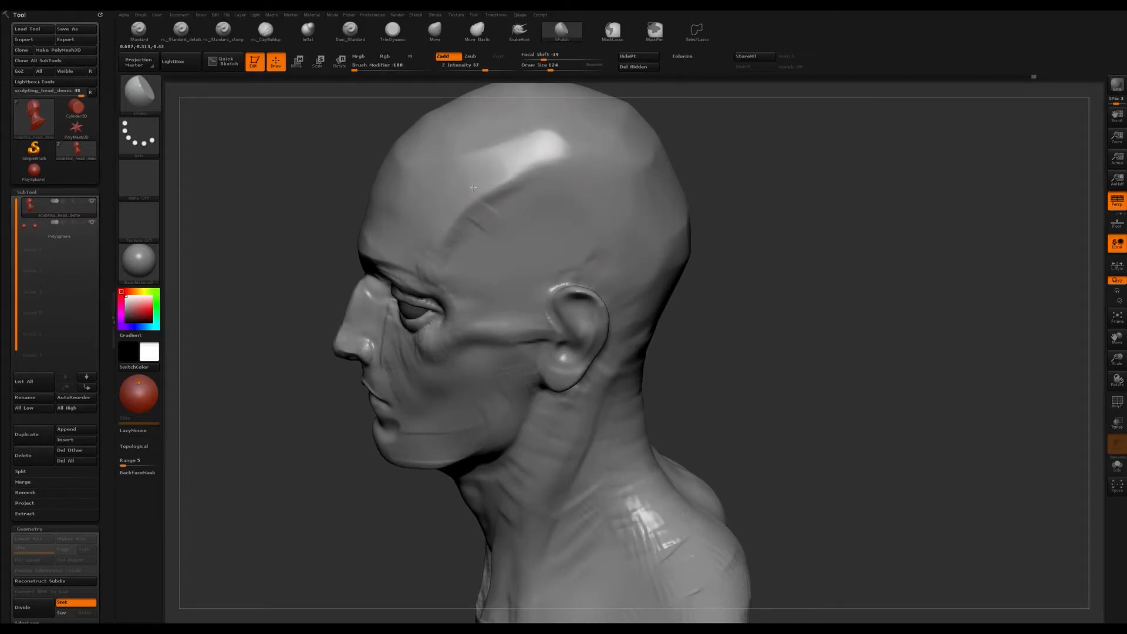
right_drag(511, 167, 528, 156)
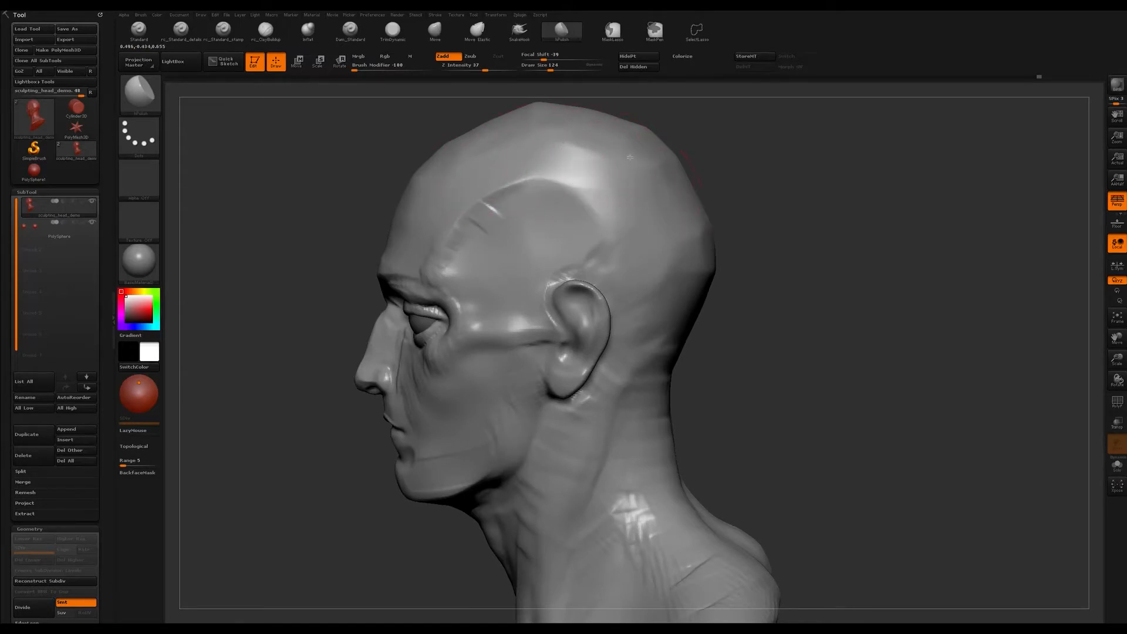
Step: Polish the hard plane edge around the back of the skull into a rounder surface
right_drag(656, 91, 679, 214)
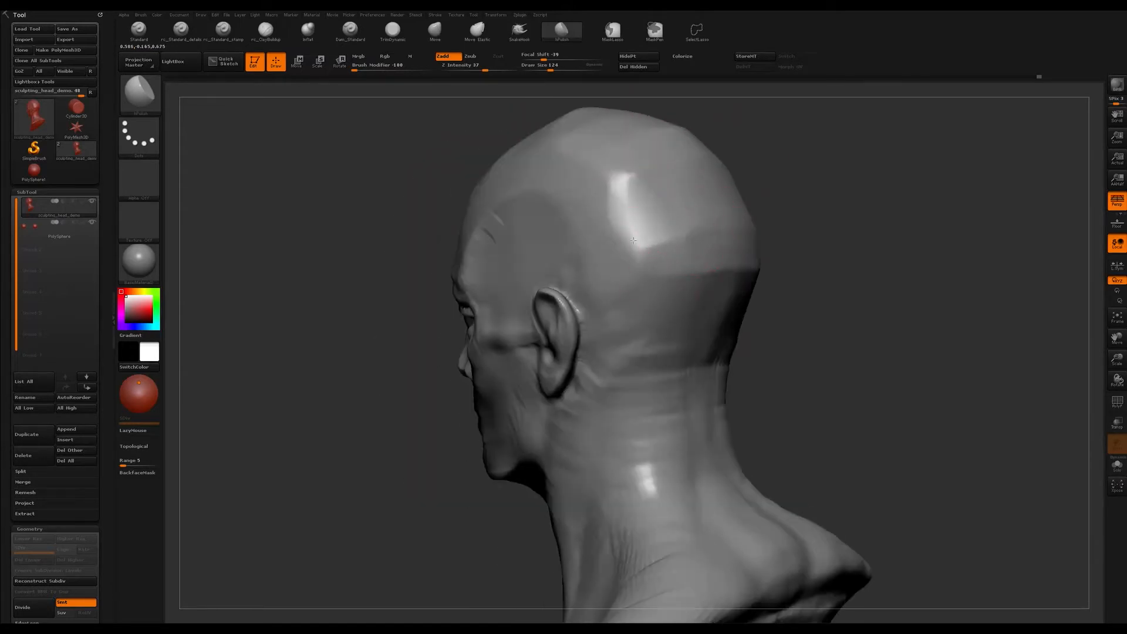
drag(660, 255, 680, 240)
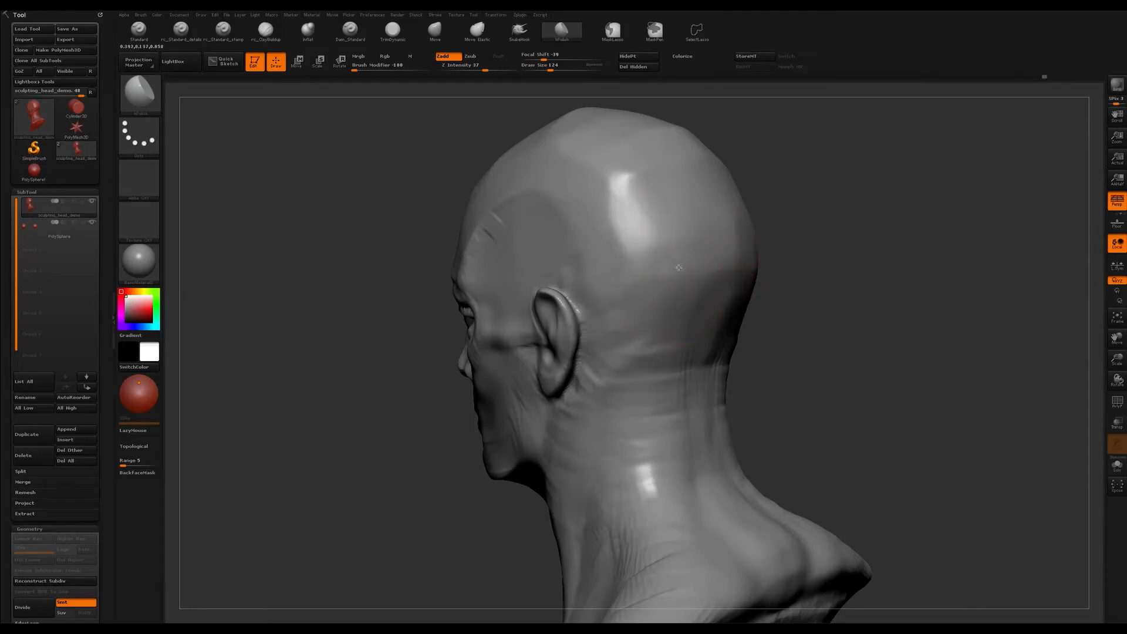
key(f)
right_drag(679, 268, 717, 258)
alt+right_drag(707, 217, 702, 294)
mouse_move(701, 252)
right_down()
mouse_move(637, 286)
mouse_move(751, 235)
right_up()
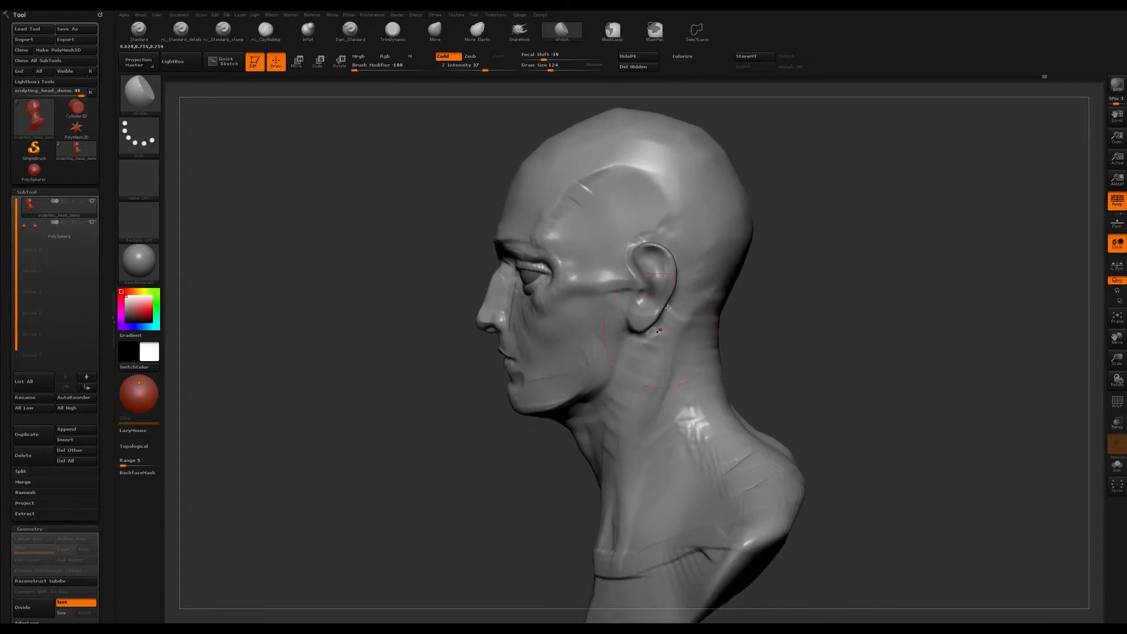
Step: Check the profile's proportions with transpose lines from below the ear to the front of the face and to the back of the neck
key(w)
drag(648, 334, 460, 340)
drag(658, 333, 730, 332)
key(q)
Step: Lower the crown of the head in profile with the Move brush at a draw size of 331
click(435, 30)
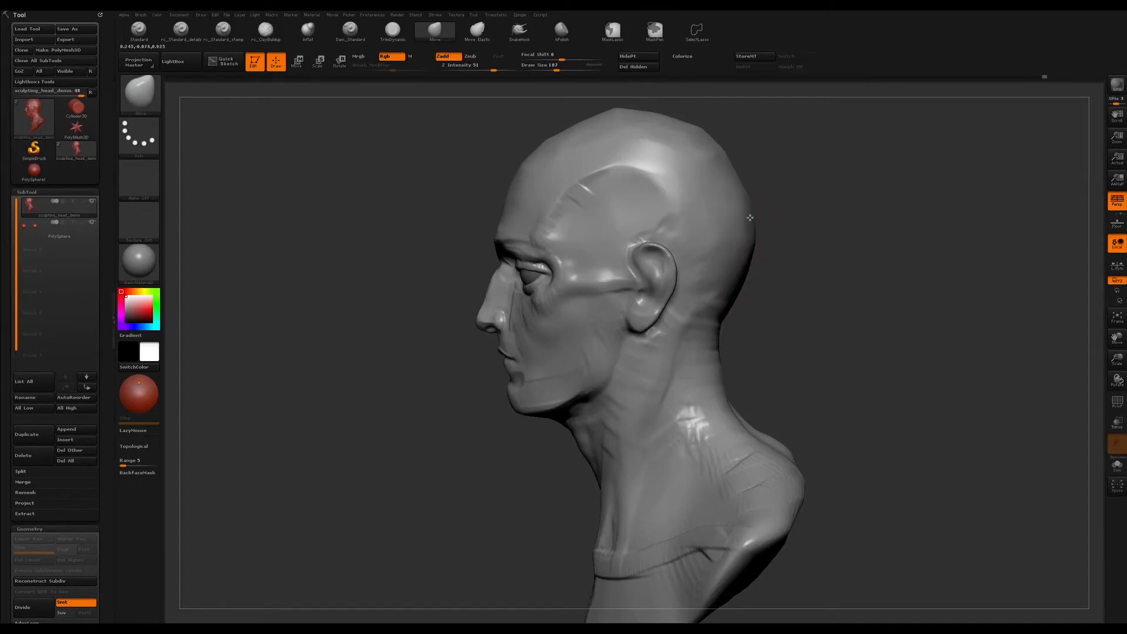
key(s)
drag(620, 115, 609, 122)
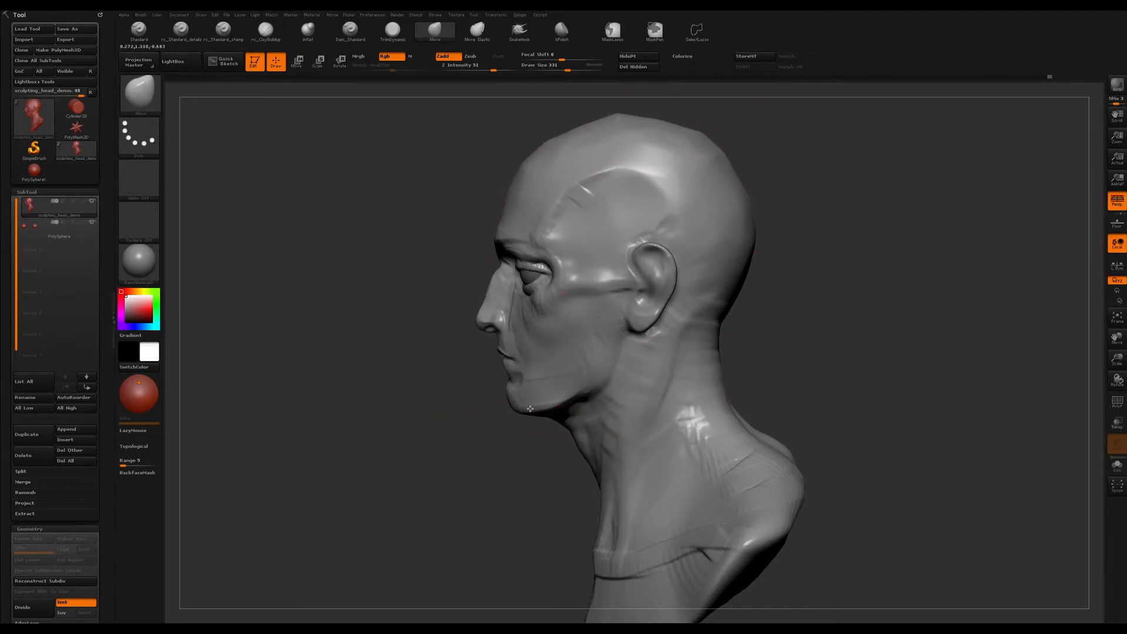
alt+drag(528, 438, 627, 398)
mouse_move(734, 328)
alt+mouse_down()
mouse_move(832, 308)
mouse_move(828, 340)
mouse_move(866, 313)
alt+mouse_up()
Step: Adjust the contour where the jaw meets the neck with the Move brush at a draw size of 172
key(s)
drag(670, 376, 689, 379)
key(s)
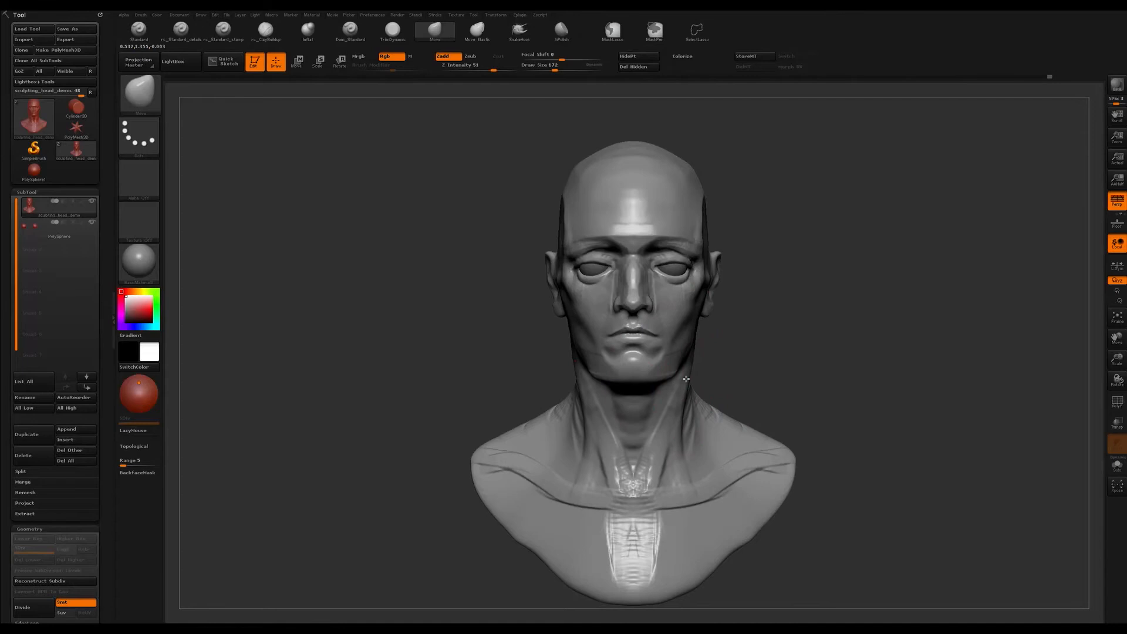
shift+drag(863, 355, 685, 349)
mouse_move(872, 355)
alt+mouse_down()
mouse_move(763, 336)
mouse_move(767, 349)
mouse_move(783, 342)
mouse_move(778, 376)
alt+mouse_up()
mouse_move(775, 354)
shift+mouse_down()
mouse_move(784, 352)
mouse_move(765, 329)
mouse_move(735, 327)
shift+mouse_up()
Step: Refine the jaw corners and underside of the jaw with the Move brush, using draw sizes of 148 and 184
key(s)
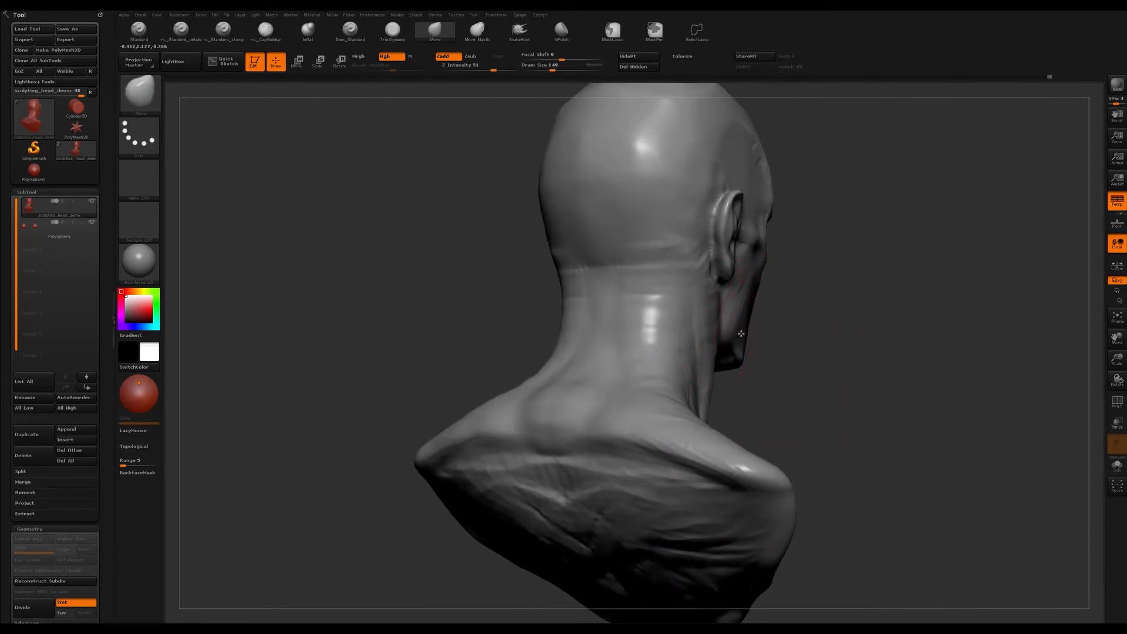
drag(816, 356, 738, 332)
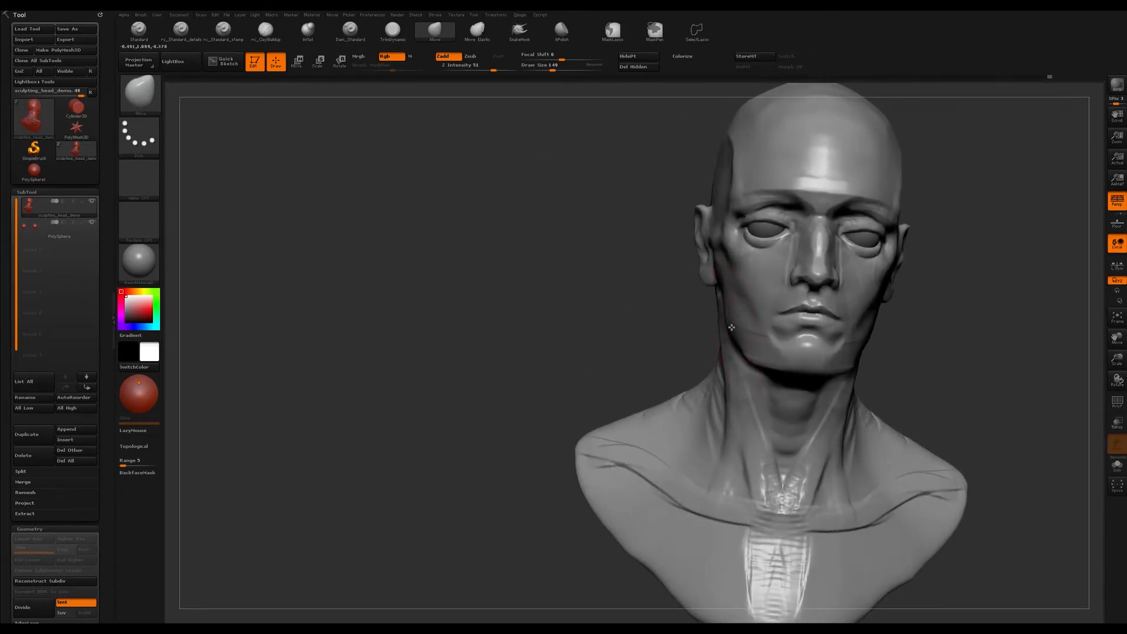
drag(919, 329, 901, 312)
drag(851, 344, 857, 344)
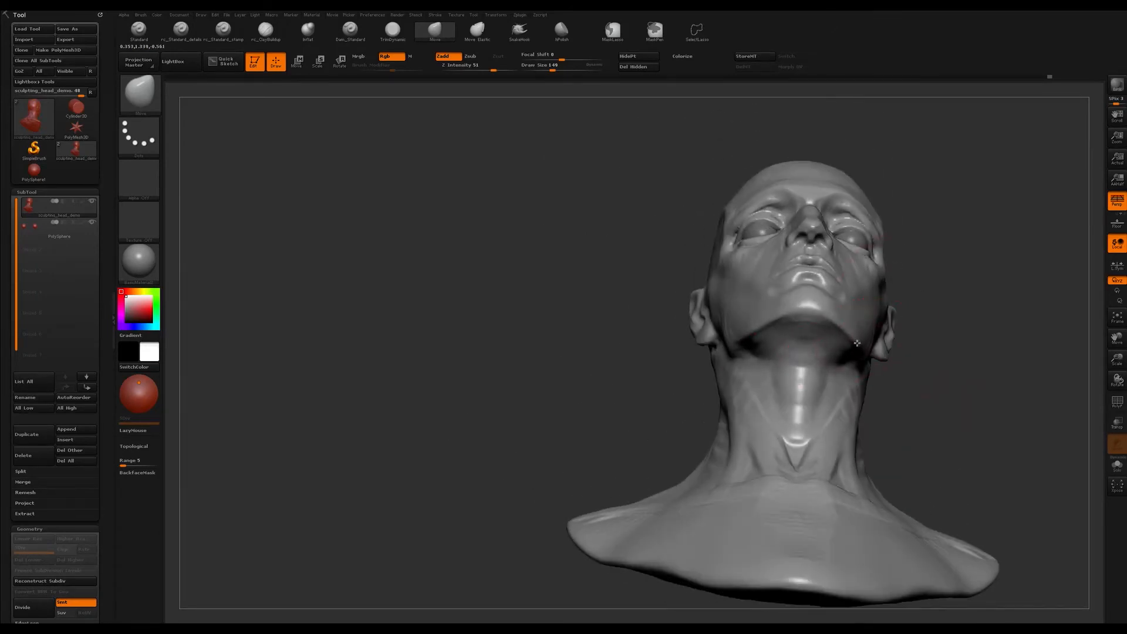
key(s)
drag(846, 330, 841, 330)
Step: Examine the bust's overall proportions in profile, front, three-quarter and back views
alt+drag(976, 250, 792, 302)
key(f)
drag(865, 309, 827, 323)
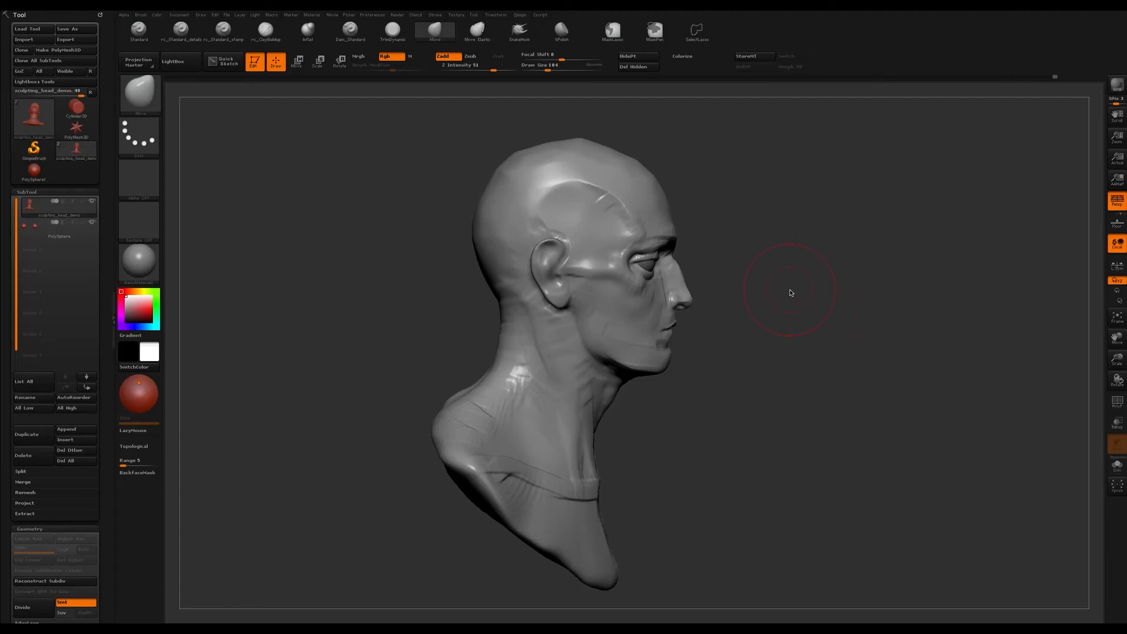
drag(822, 355, 774, 342)
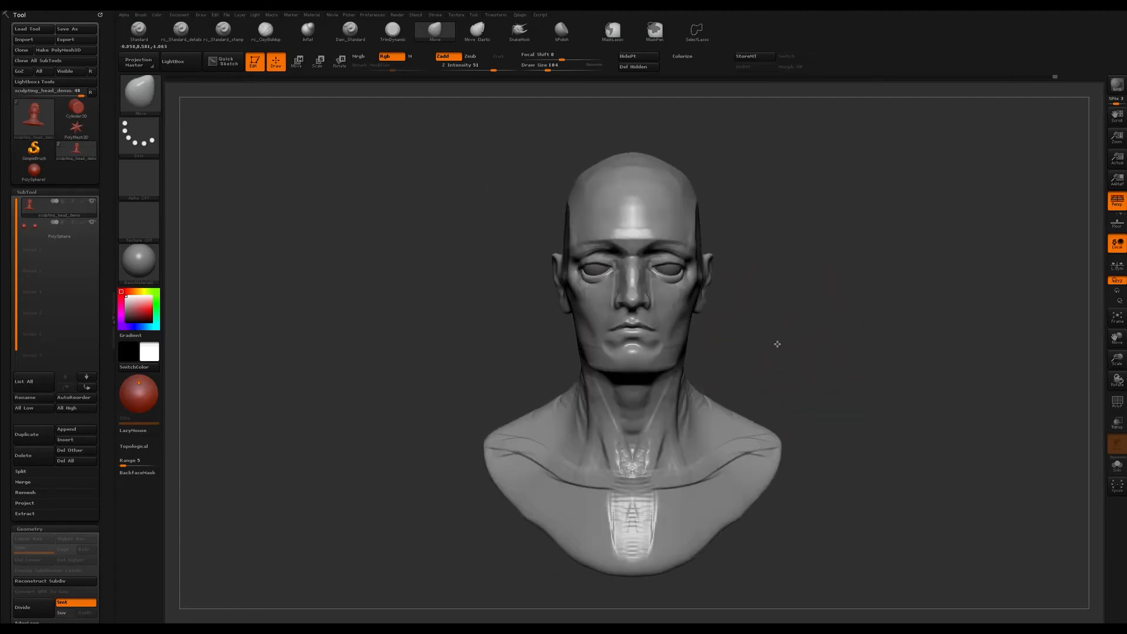
drag(807, 291, 729, 291)
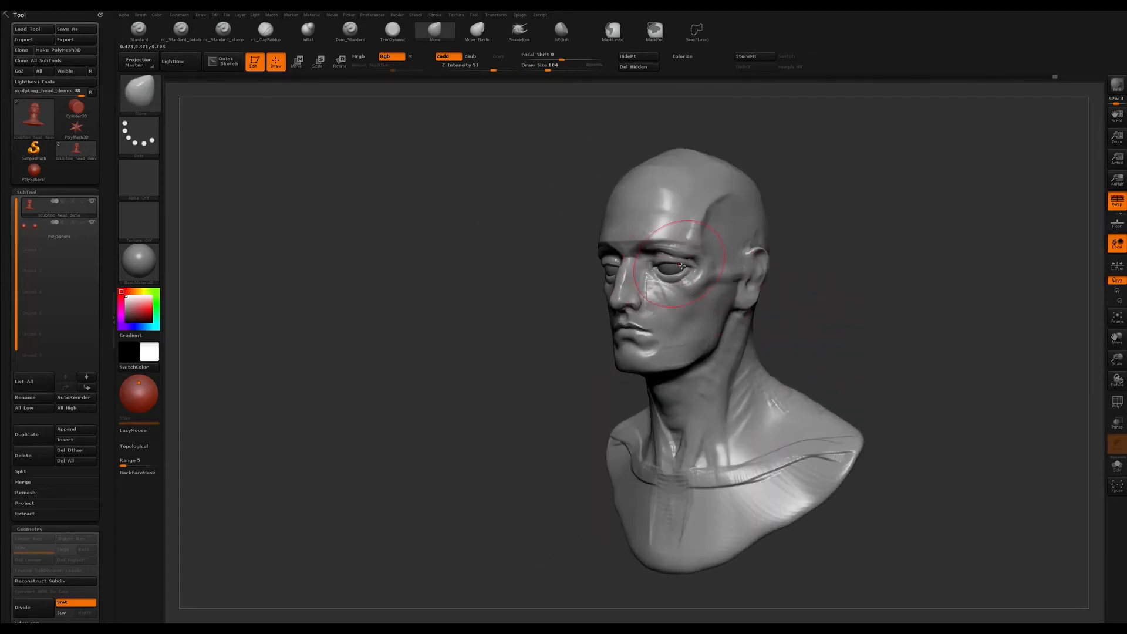
alt+drag(853, 278, 610, 285)
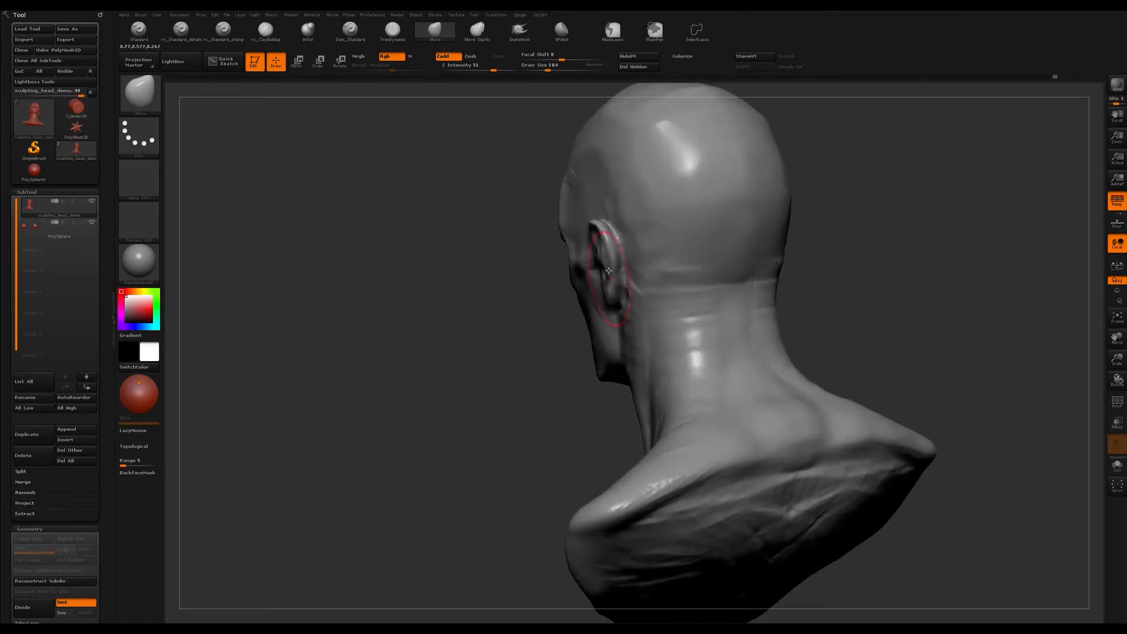
mouse_move(822, 249)
mouse_down()
mouse_move(913, 244)
mouse_move(847, 257)
mouse_move(898, 255)
mouse_move(880, 256)
mouse_up()
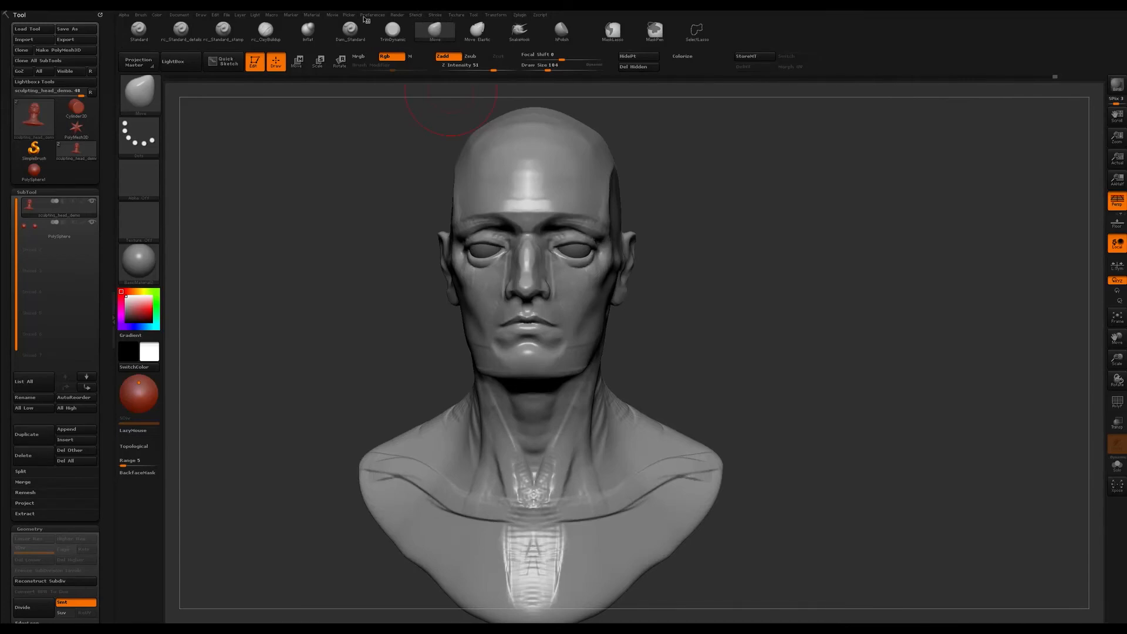
Step: Record a turntable movie of the bust
click(333, 16)
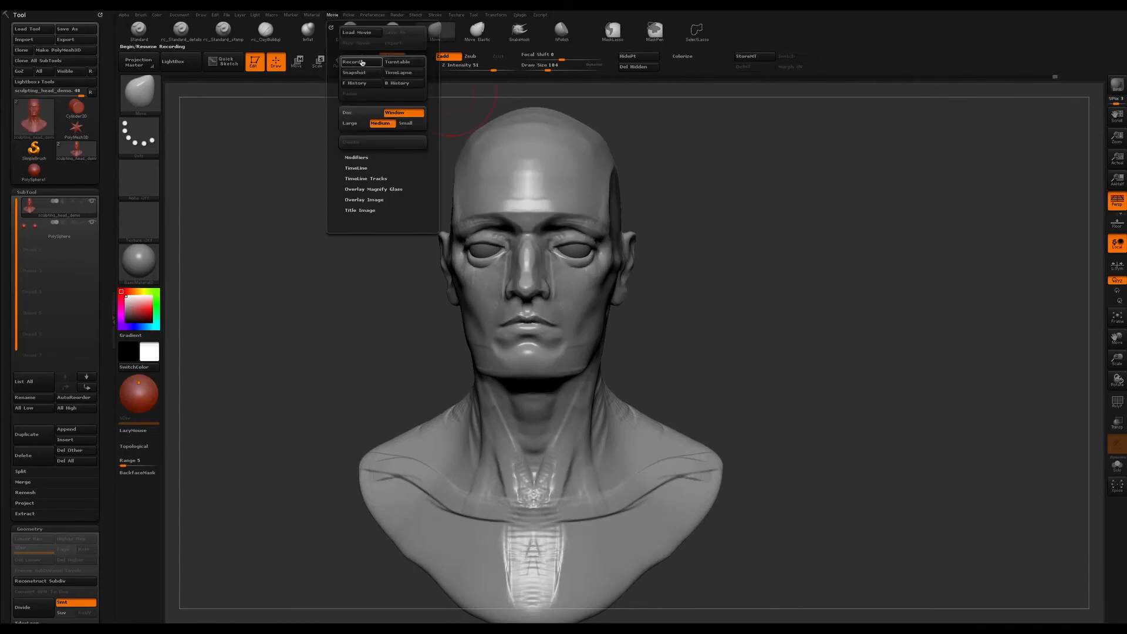
click(404, 64)
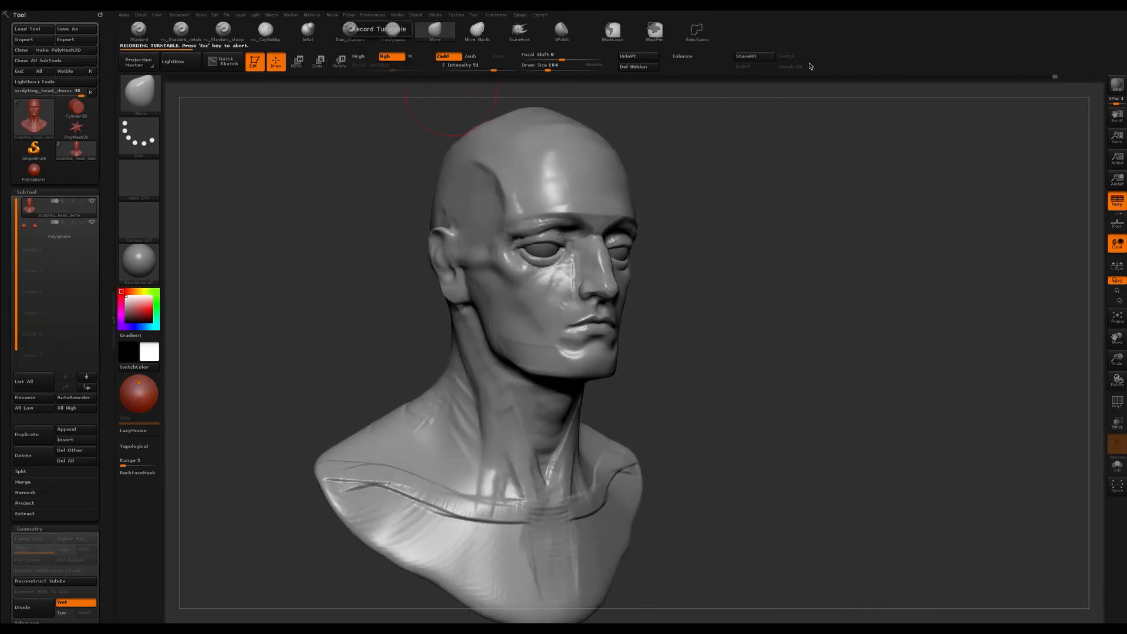